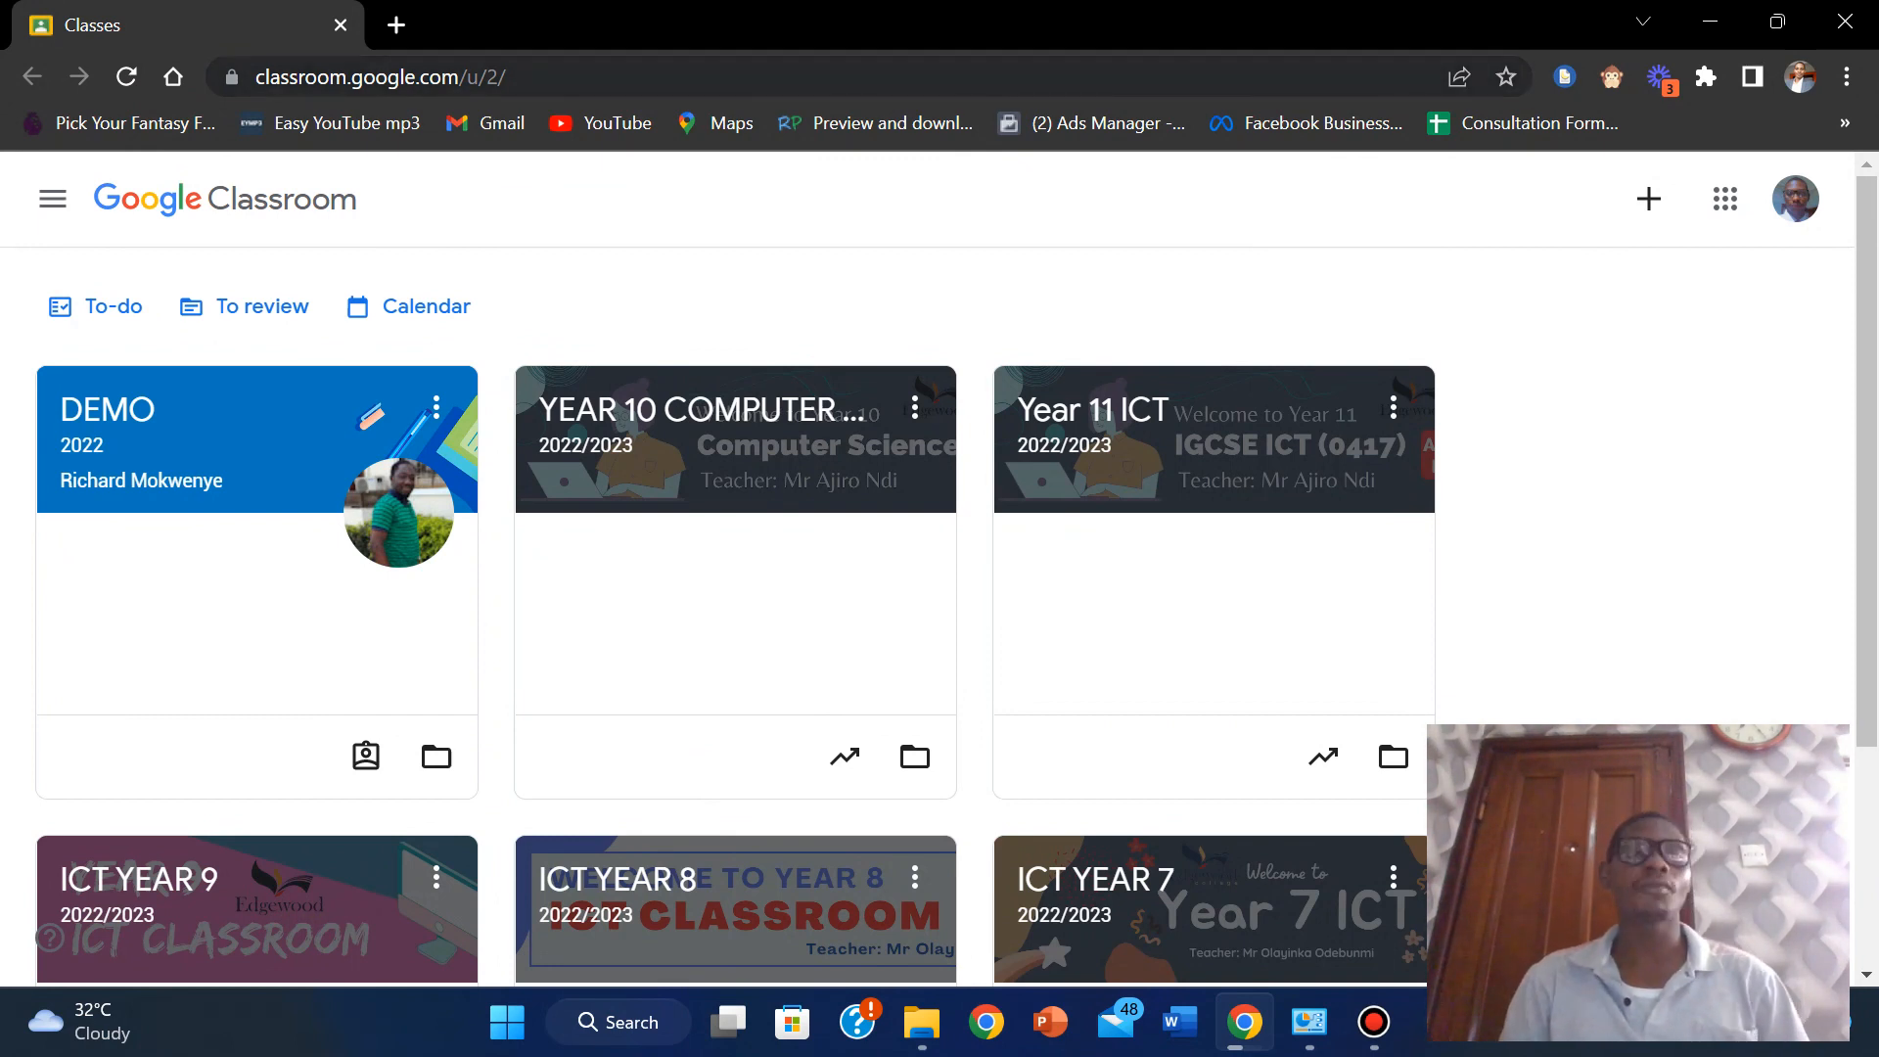
# Load the Google Classroom home page for the default account in the current tab.
pyautogui.hotkey('ctrl', 'l')
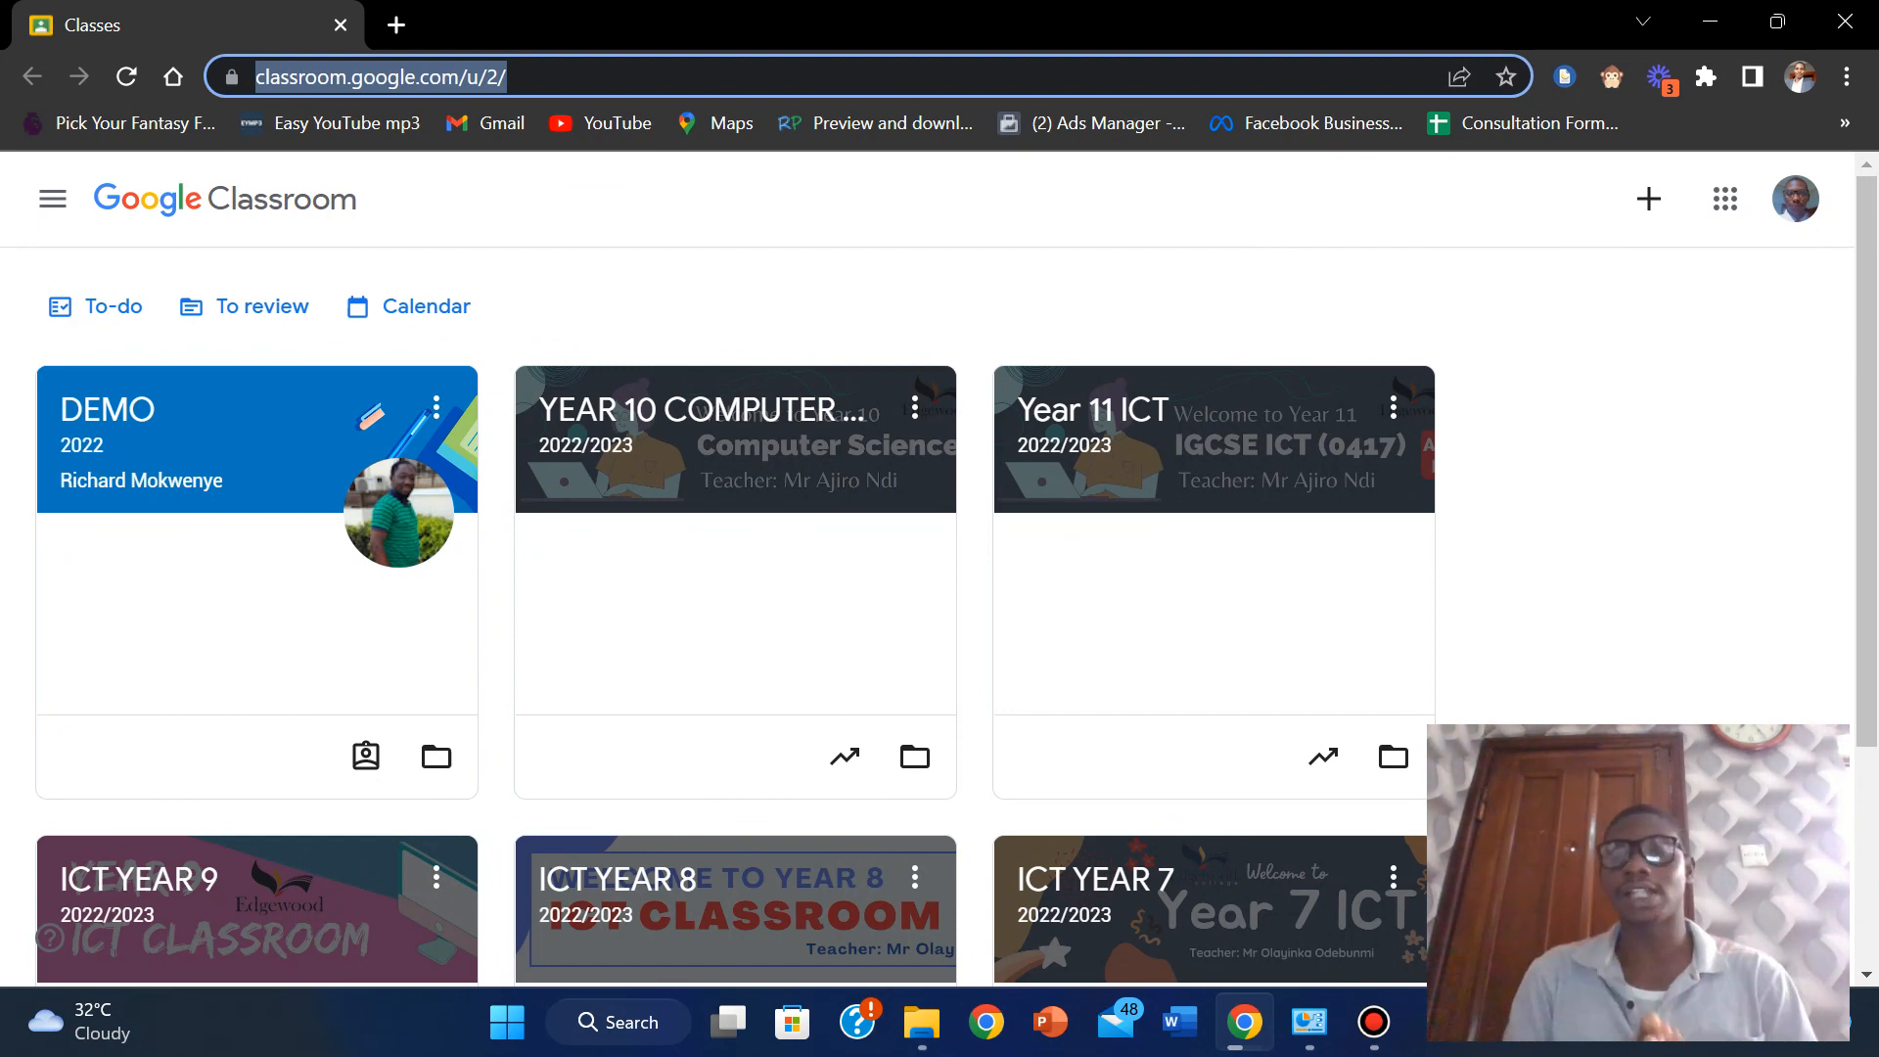
pyautogui.click(1795, 199)
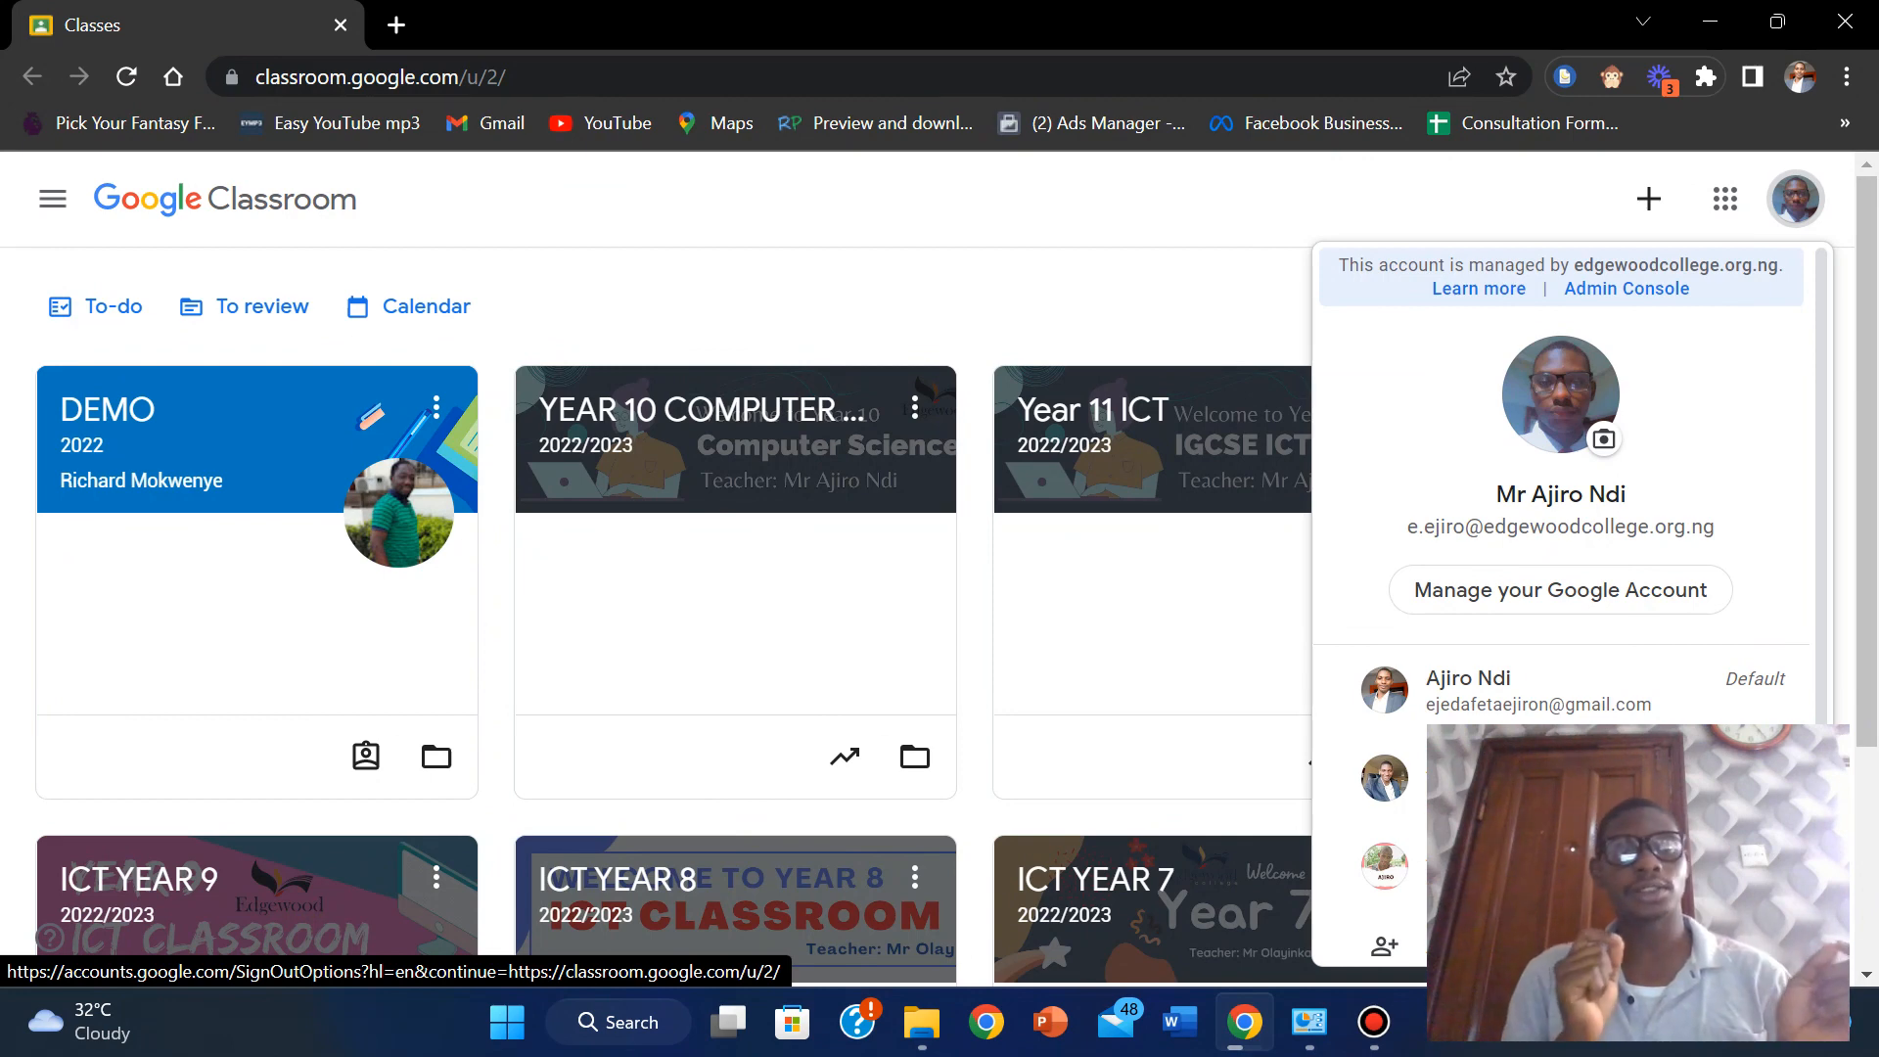
pyautogui.click(469, 77)
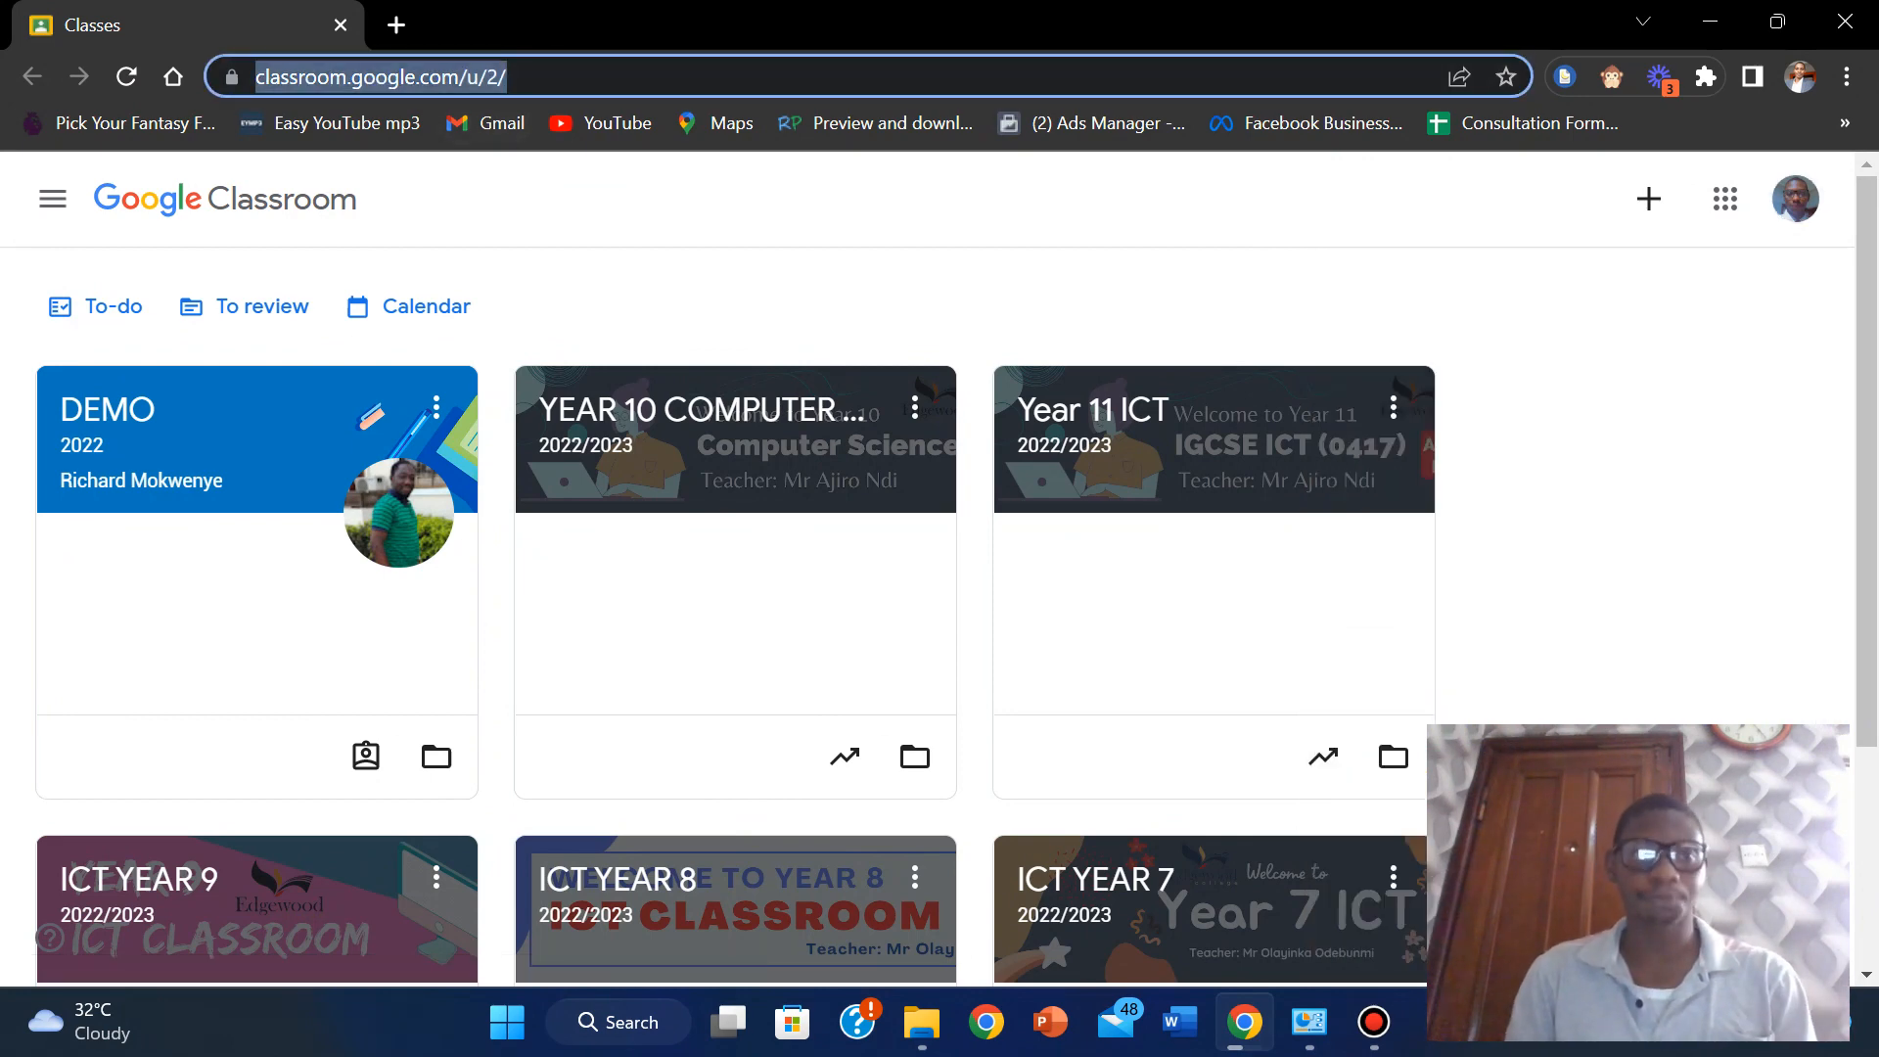
pyautogui.write('cla')
pyautogui.press('Return')
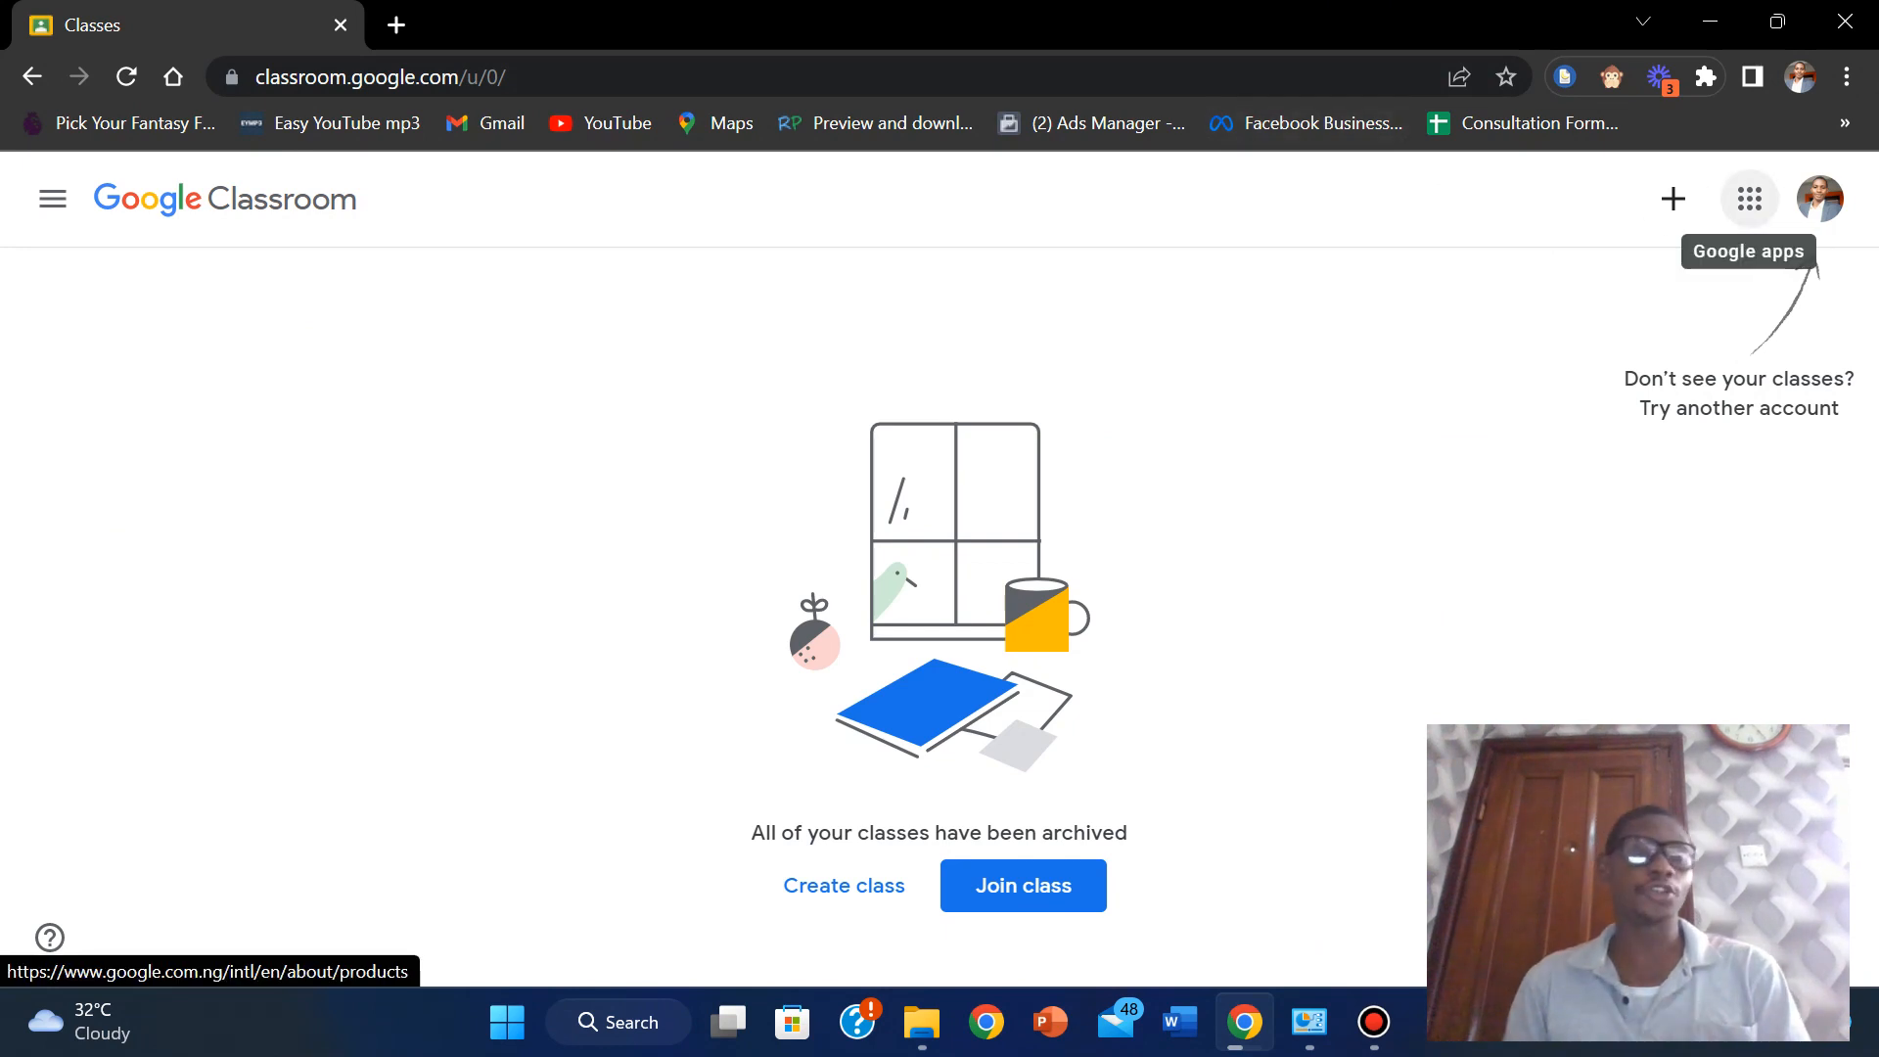
# Switch to the school-managed Google account and open the ICT YEAR 7 class.
pyautogui.click(1820, 199)
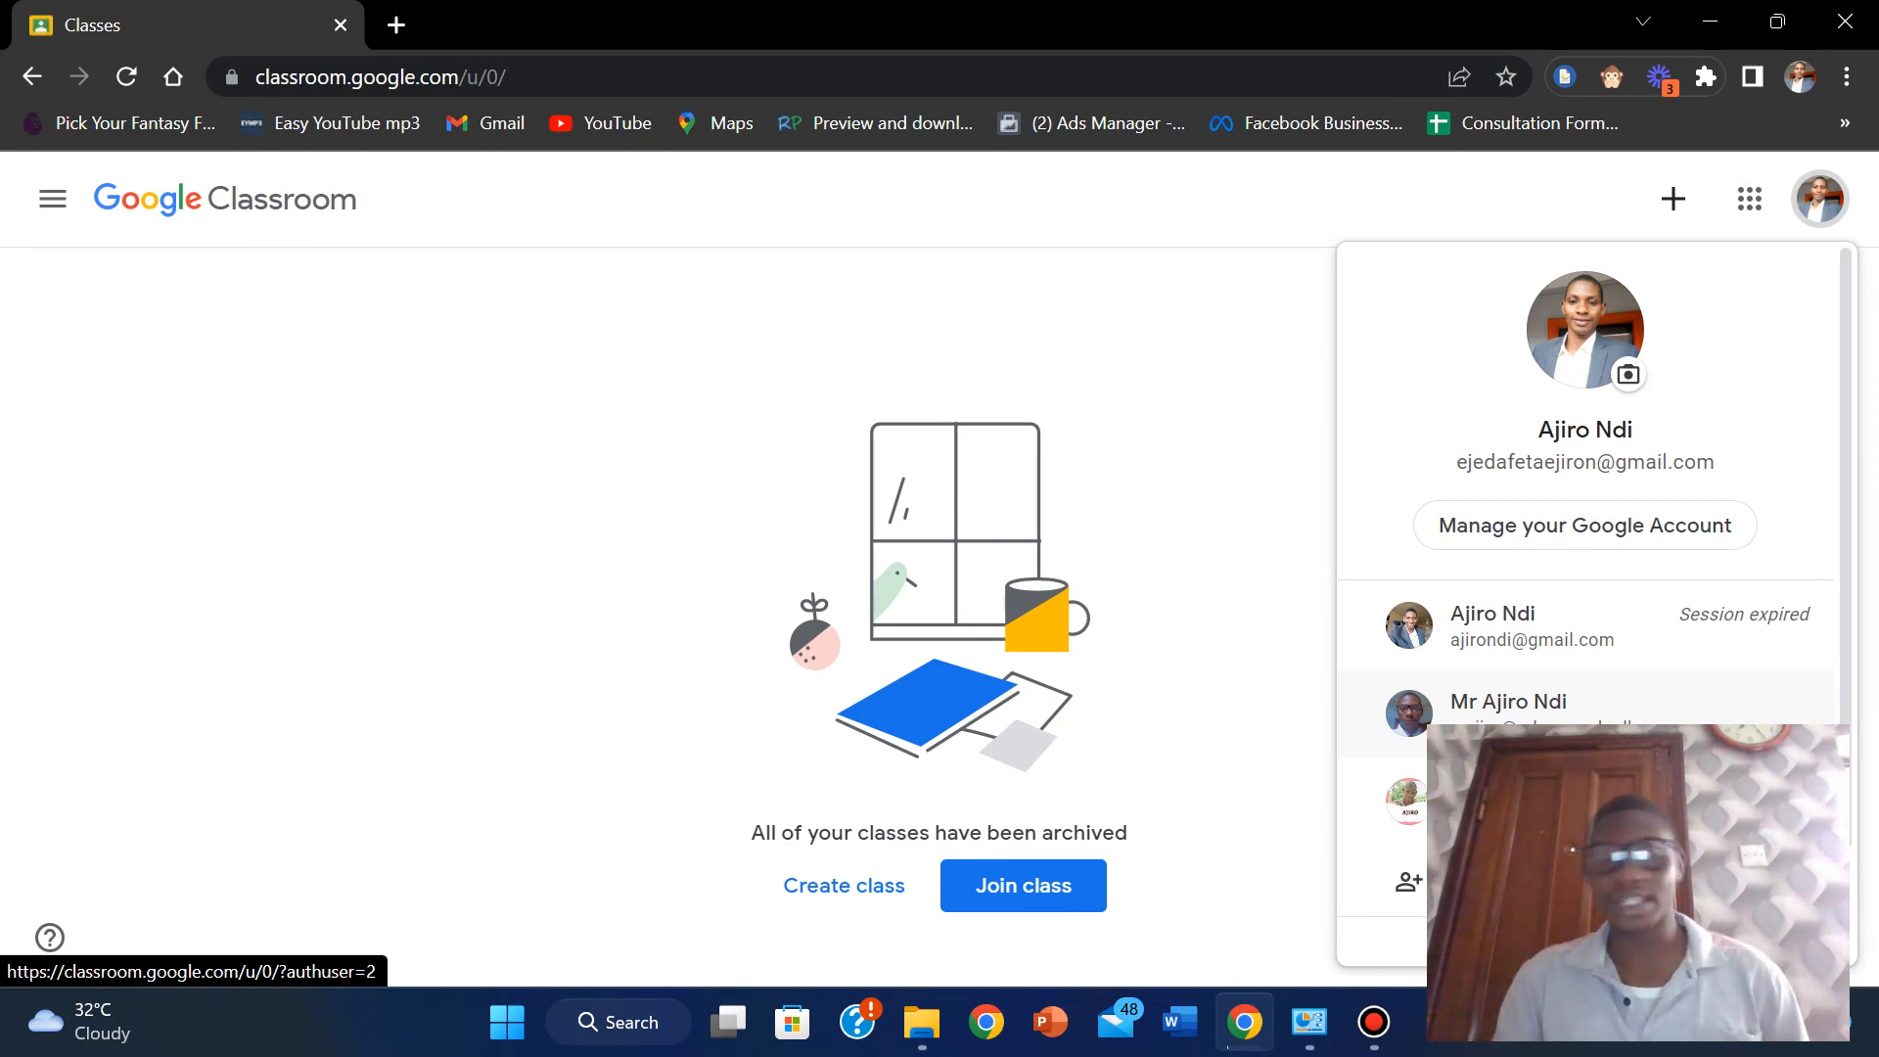
pyautogui.click(1507, 703)
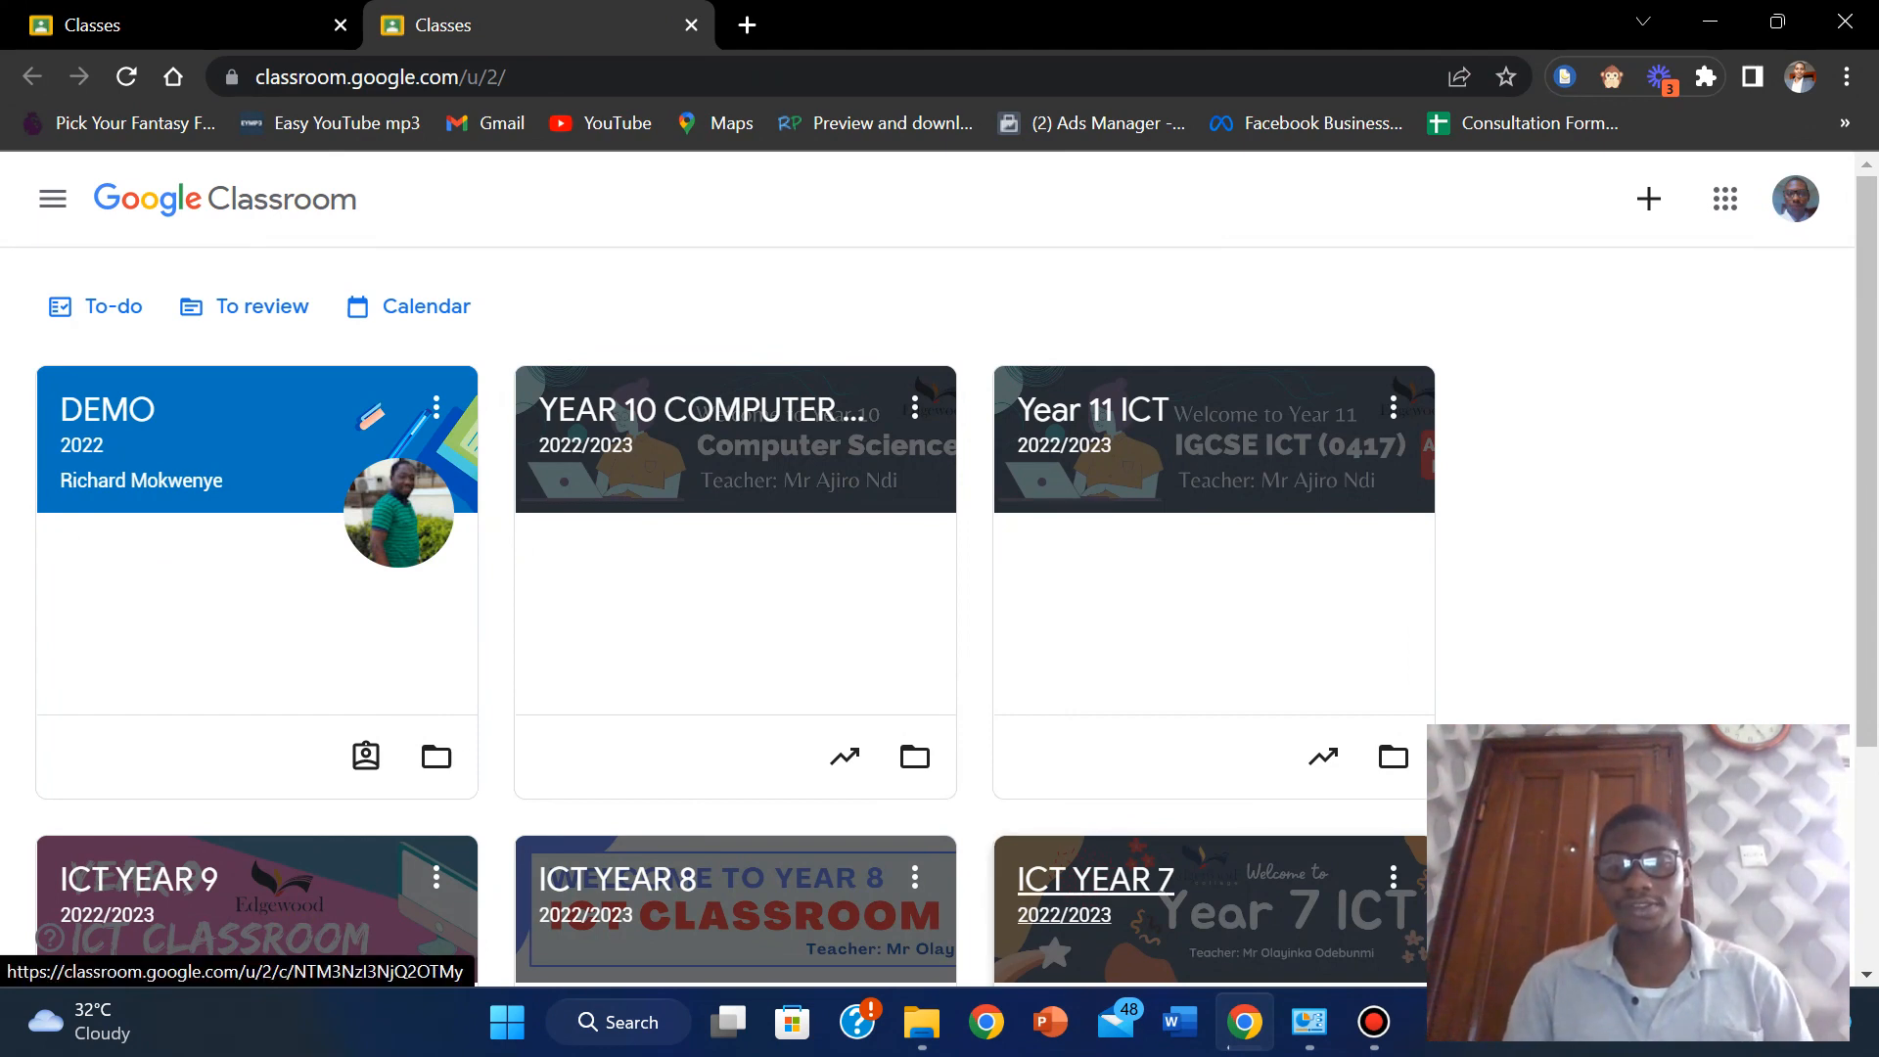
pyautogui.click(1094, 879)
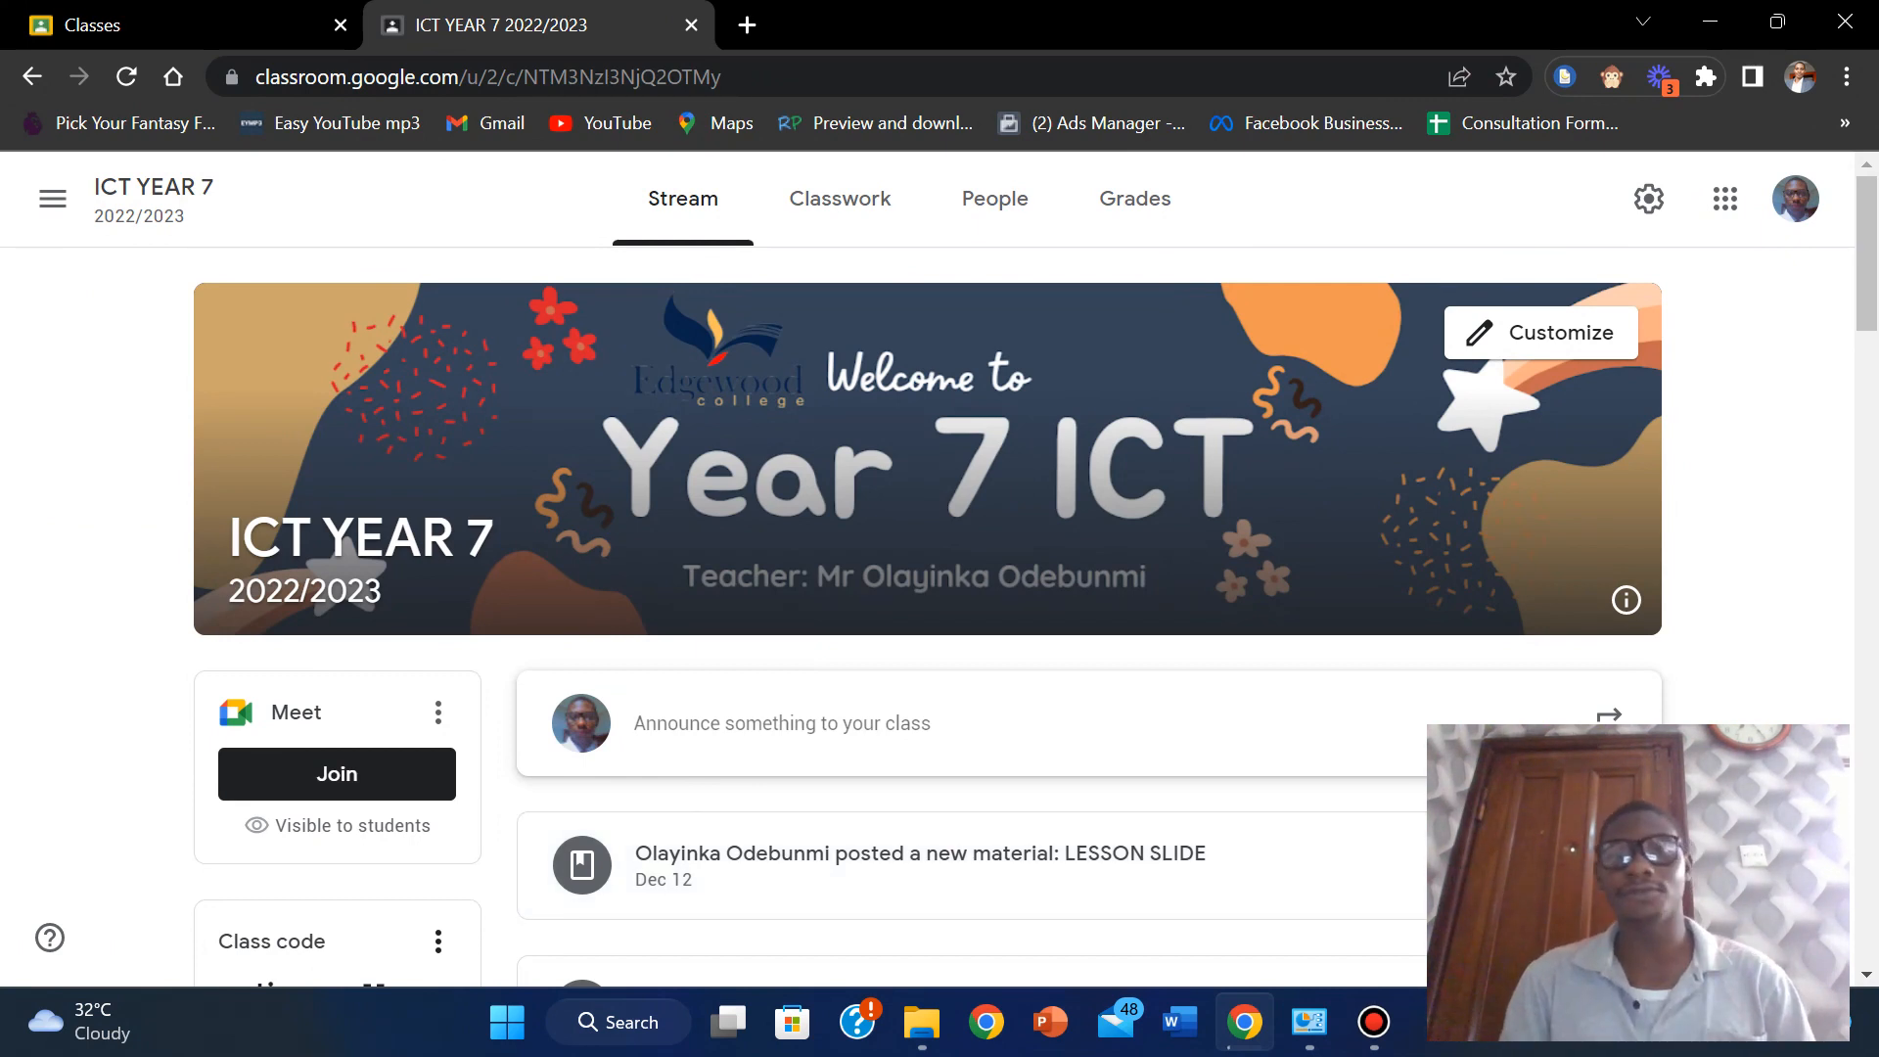
# Open the class's People page and view the teacher invitation dialog, closing it without inviting anyone.
pyautogui.click(994, 198)
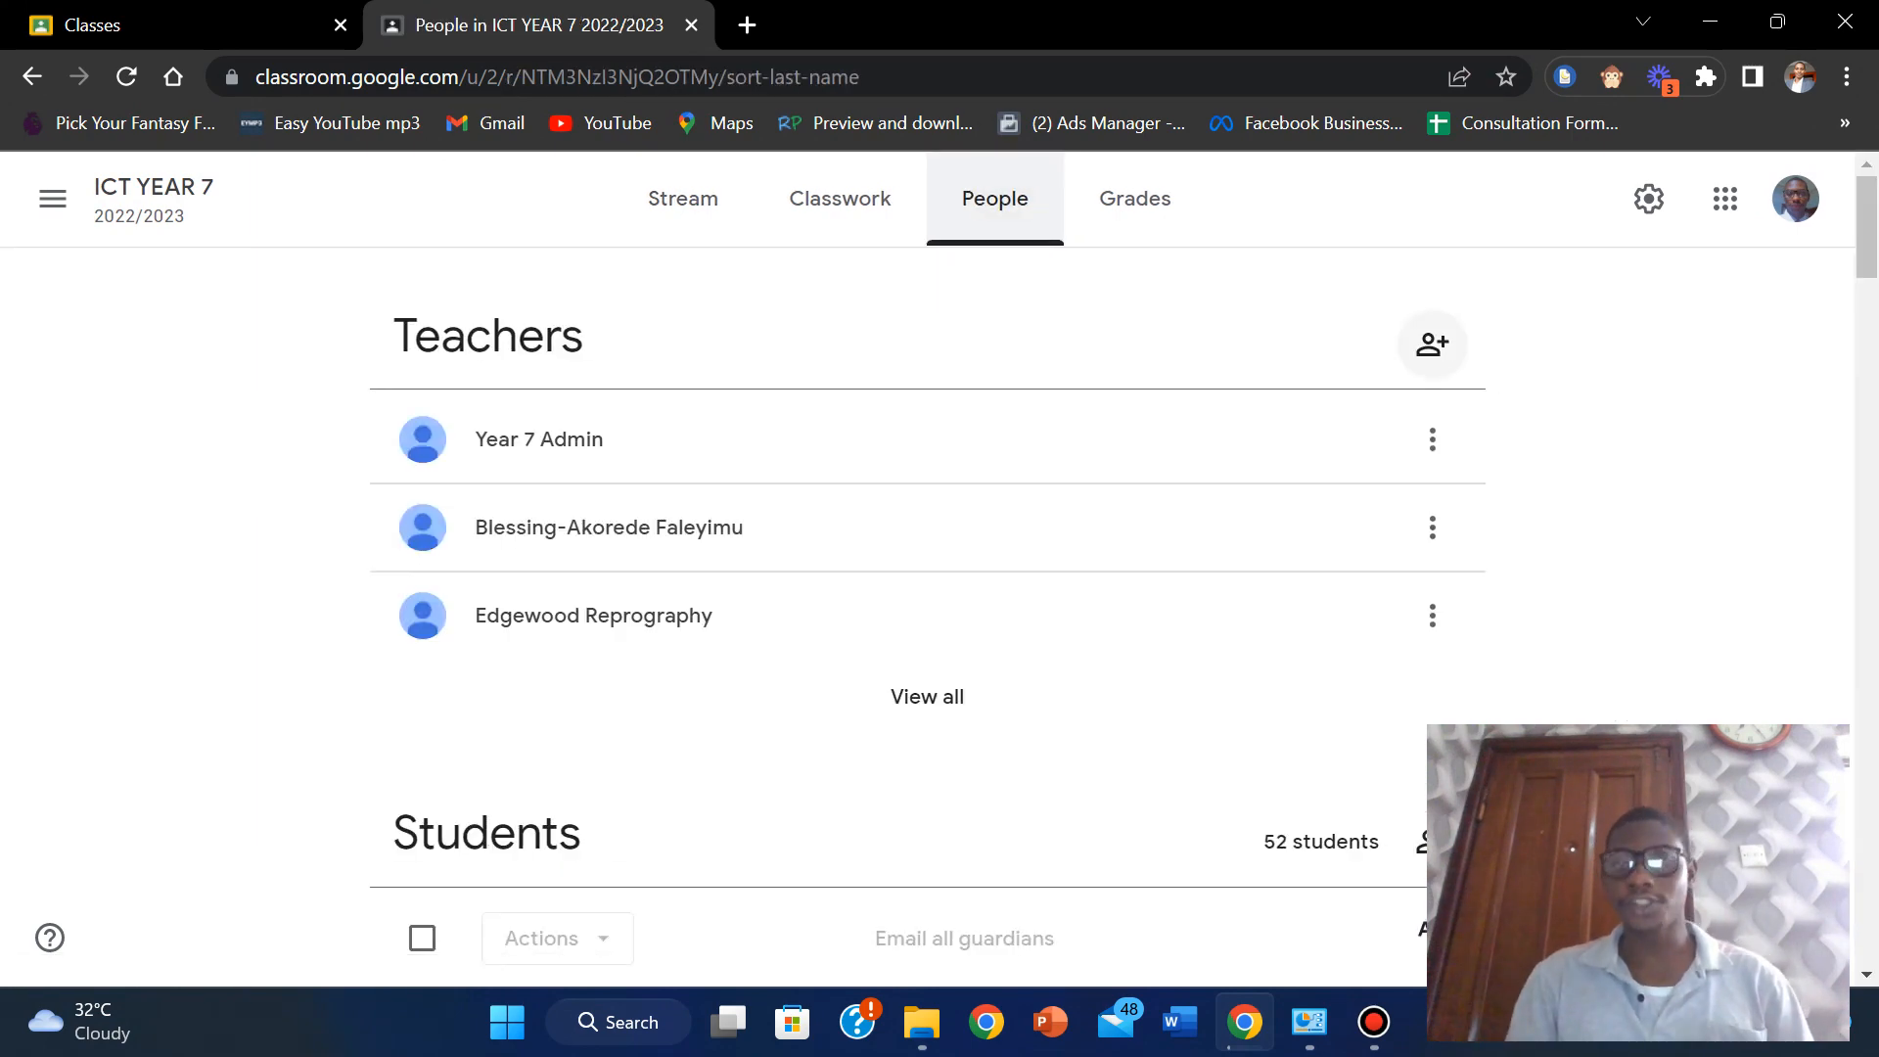
pyautogui.click(1432, 343)
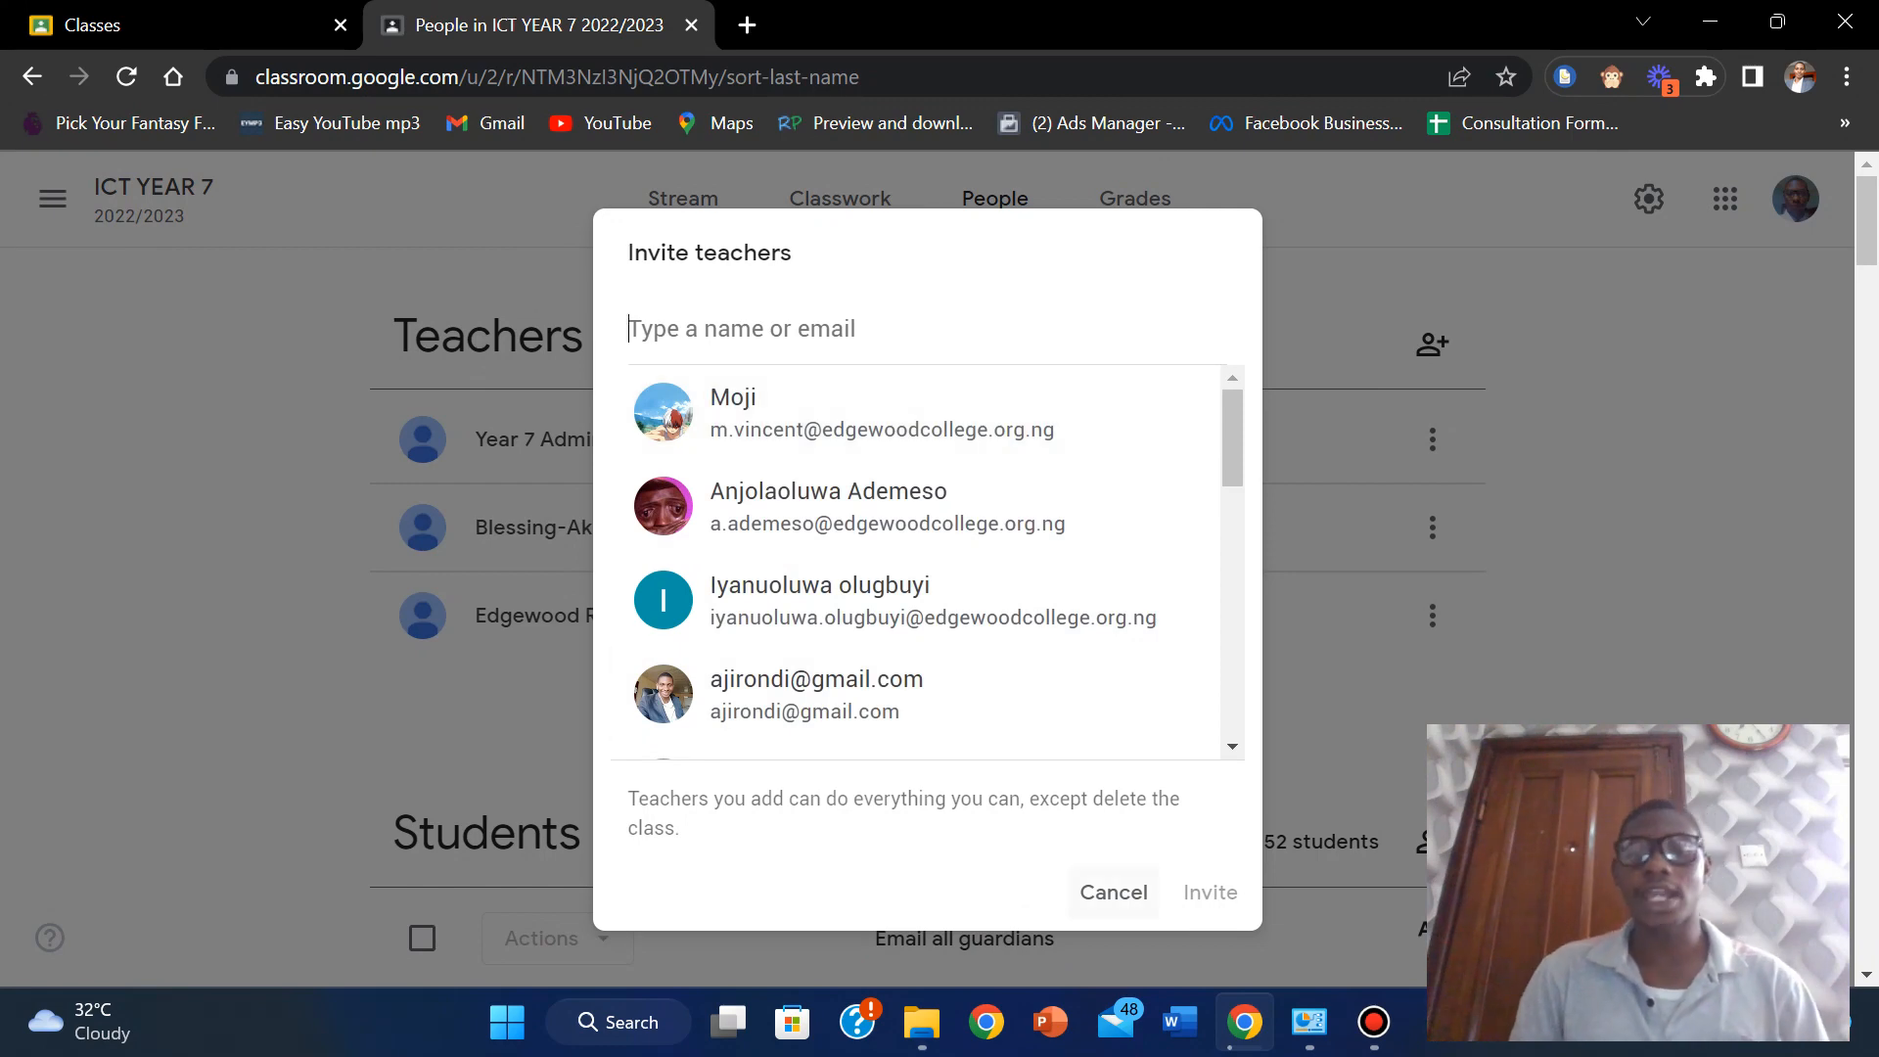
pyautogui.click(1124, 895)
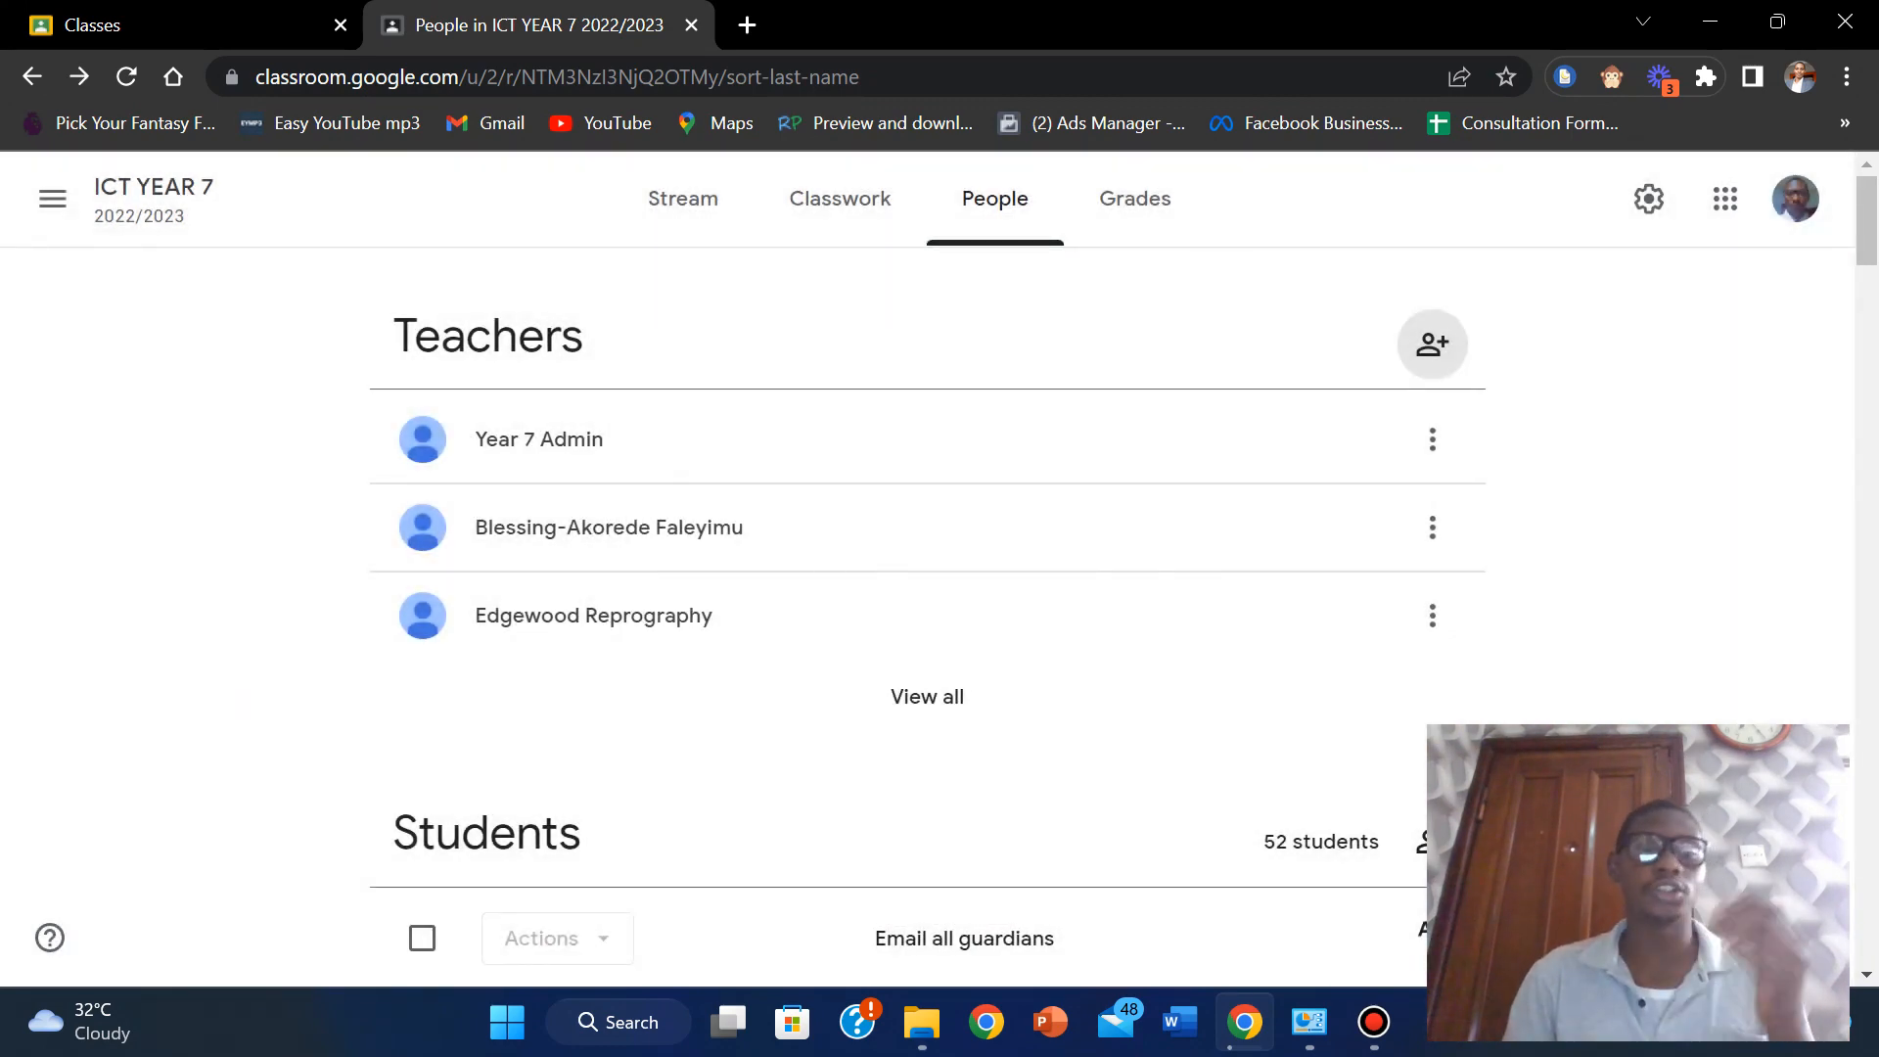
pyautogui.click(52, 198)
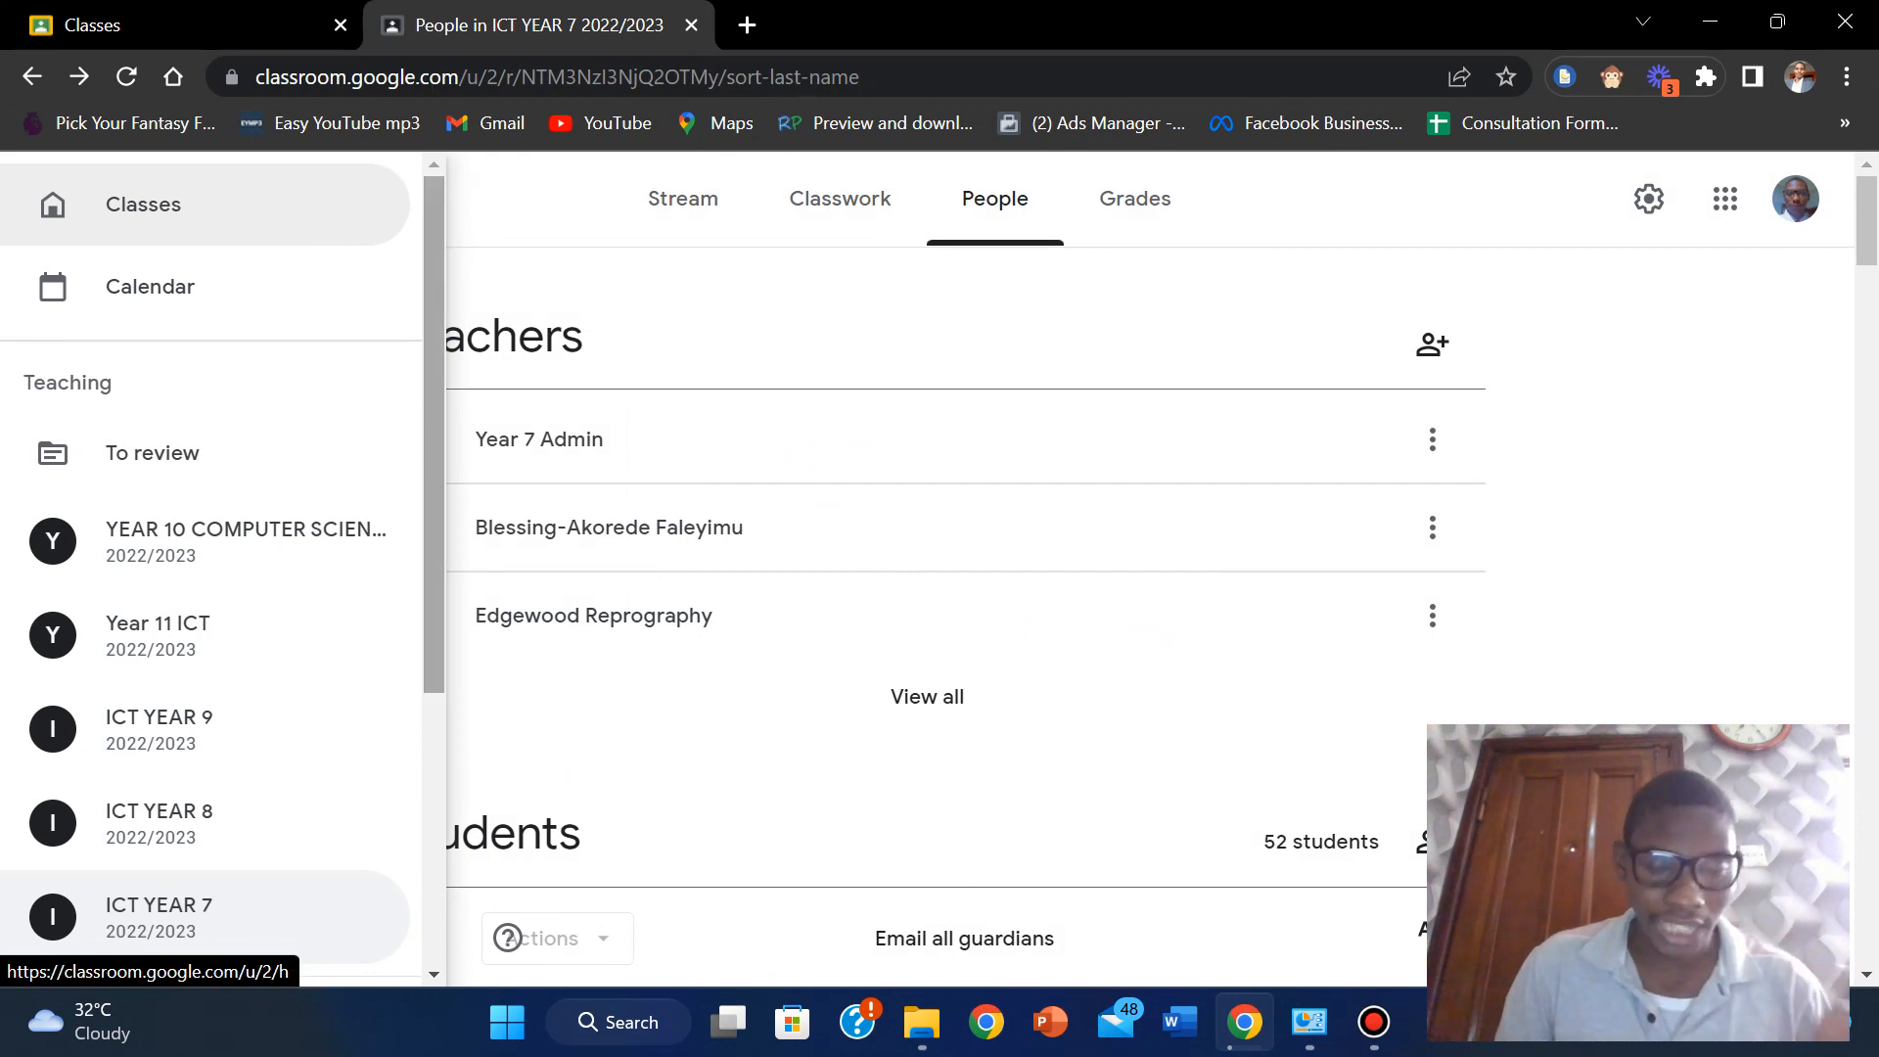
pyautogui.click(724, 627)
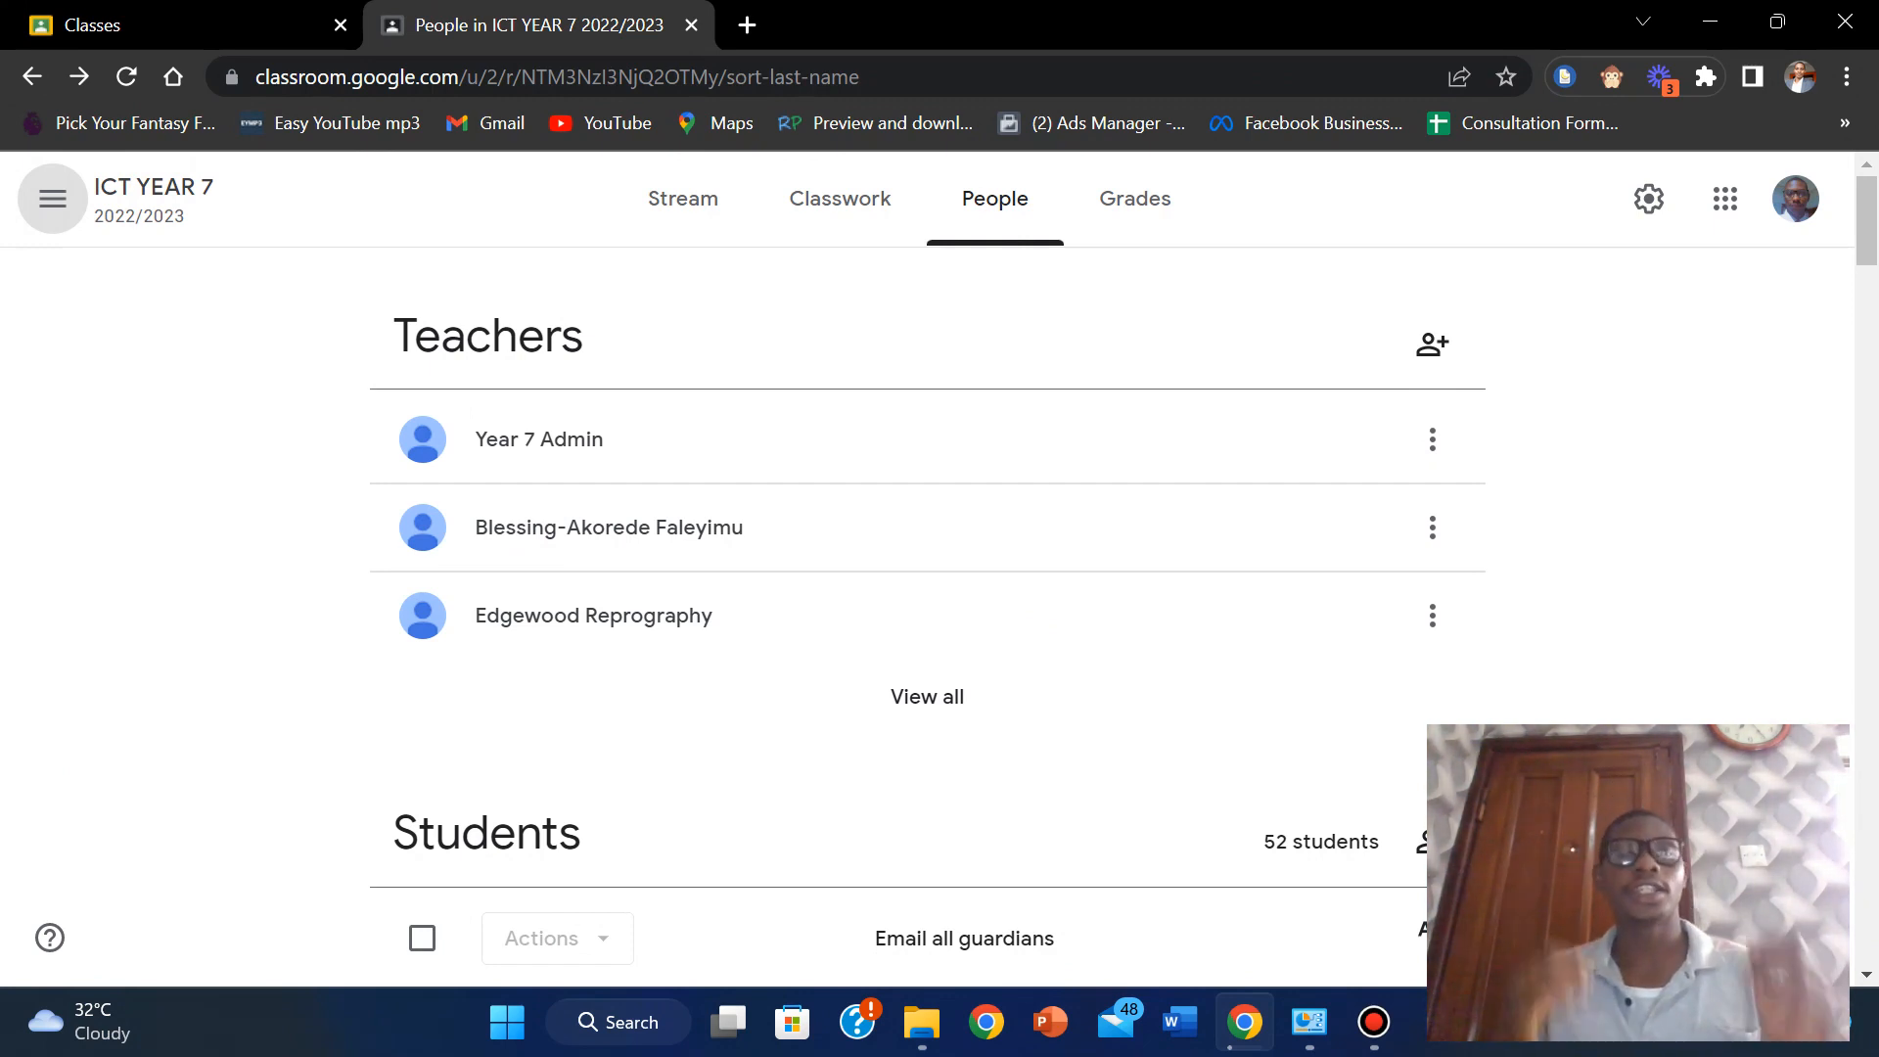
# View the invite link and suggested contacts for inviting students to the class, cancelling without sending an invitation.
pyautogui.moveTo(1866, 220); pyautogui.dragTo(1866, 274)
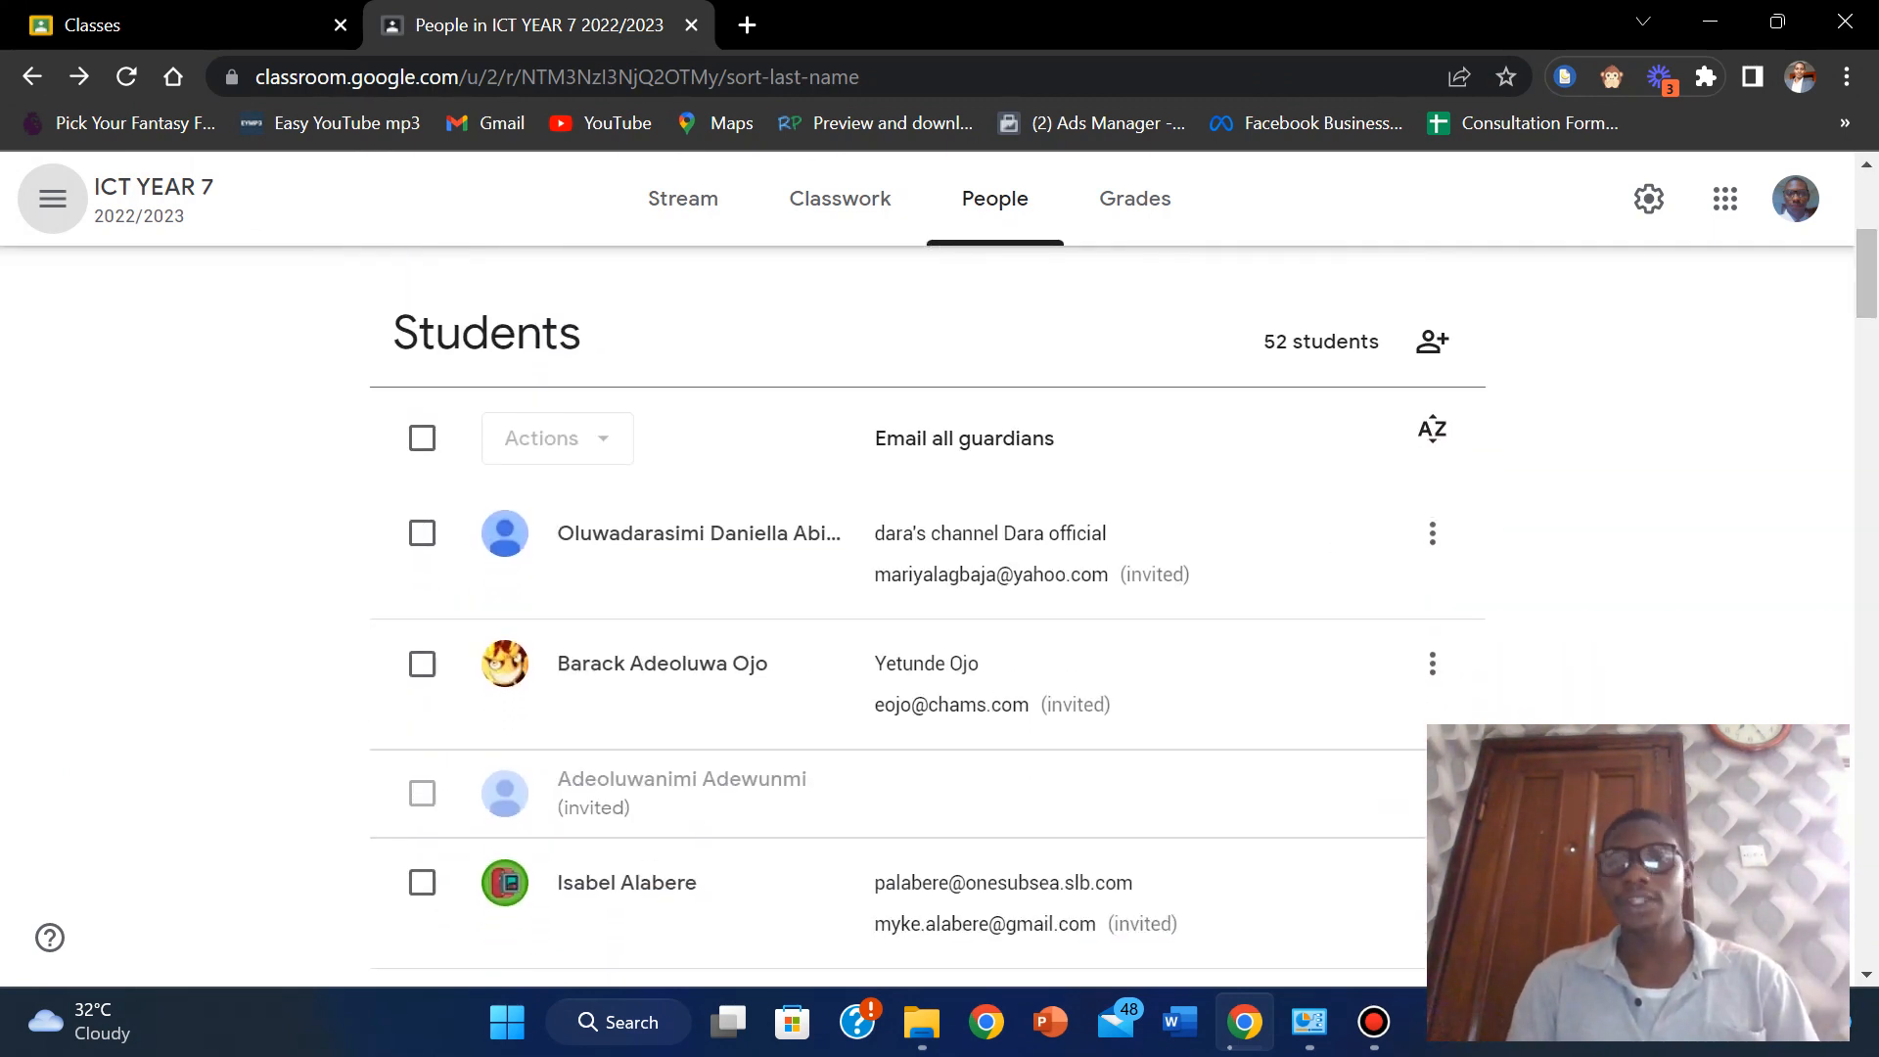
pyautogui.click(1431, 342)
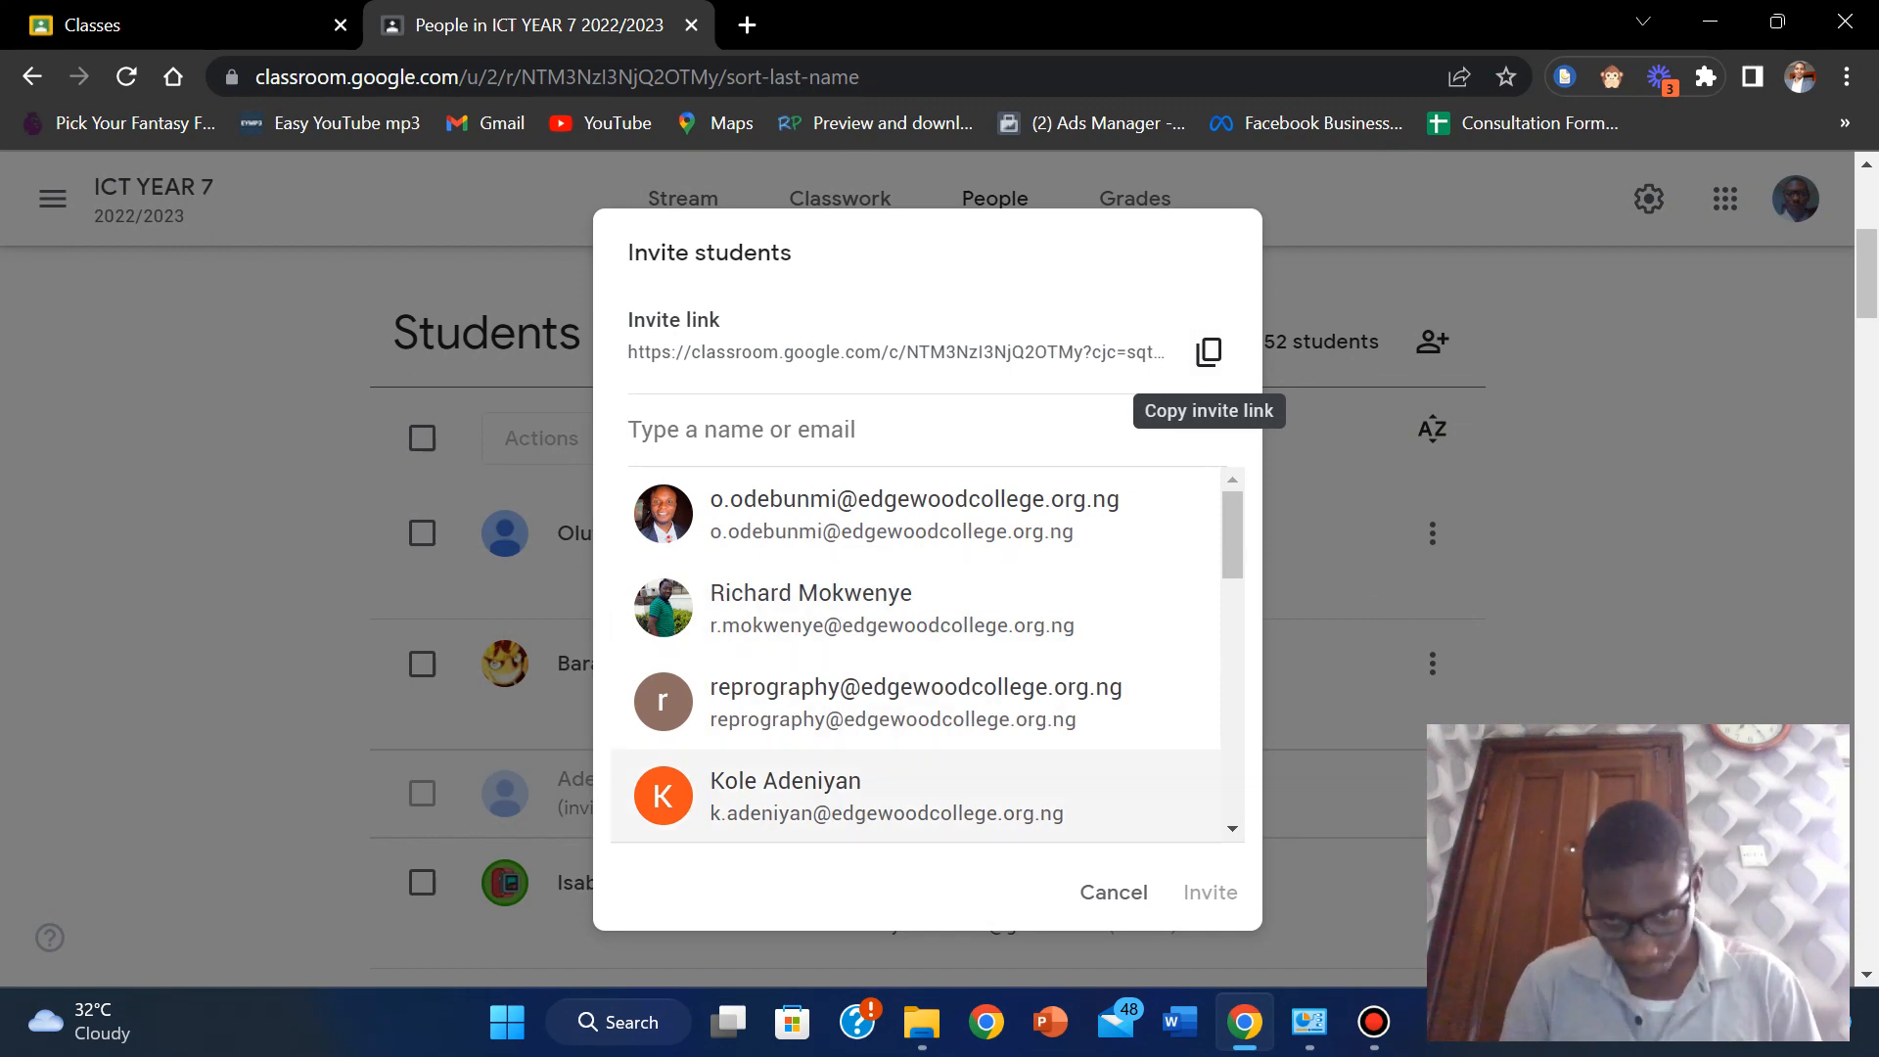
pyautogui.click(1114, 893)
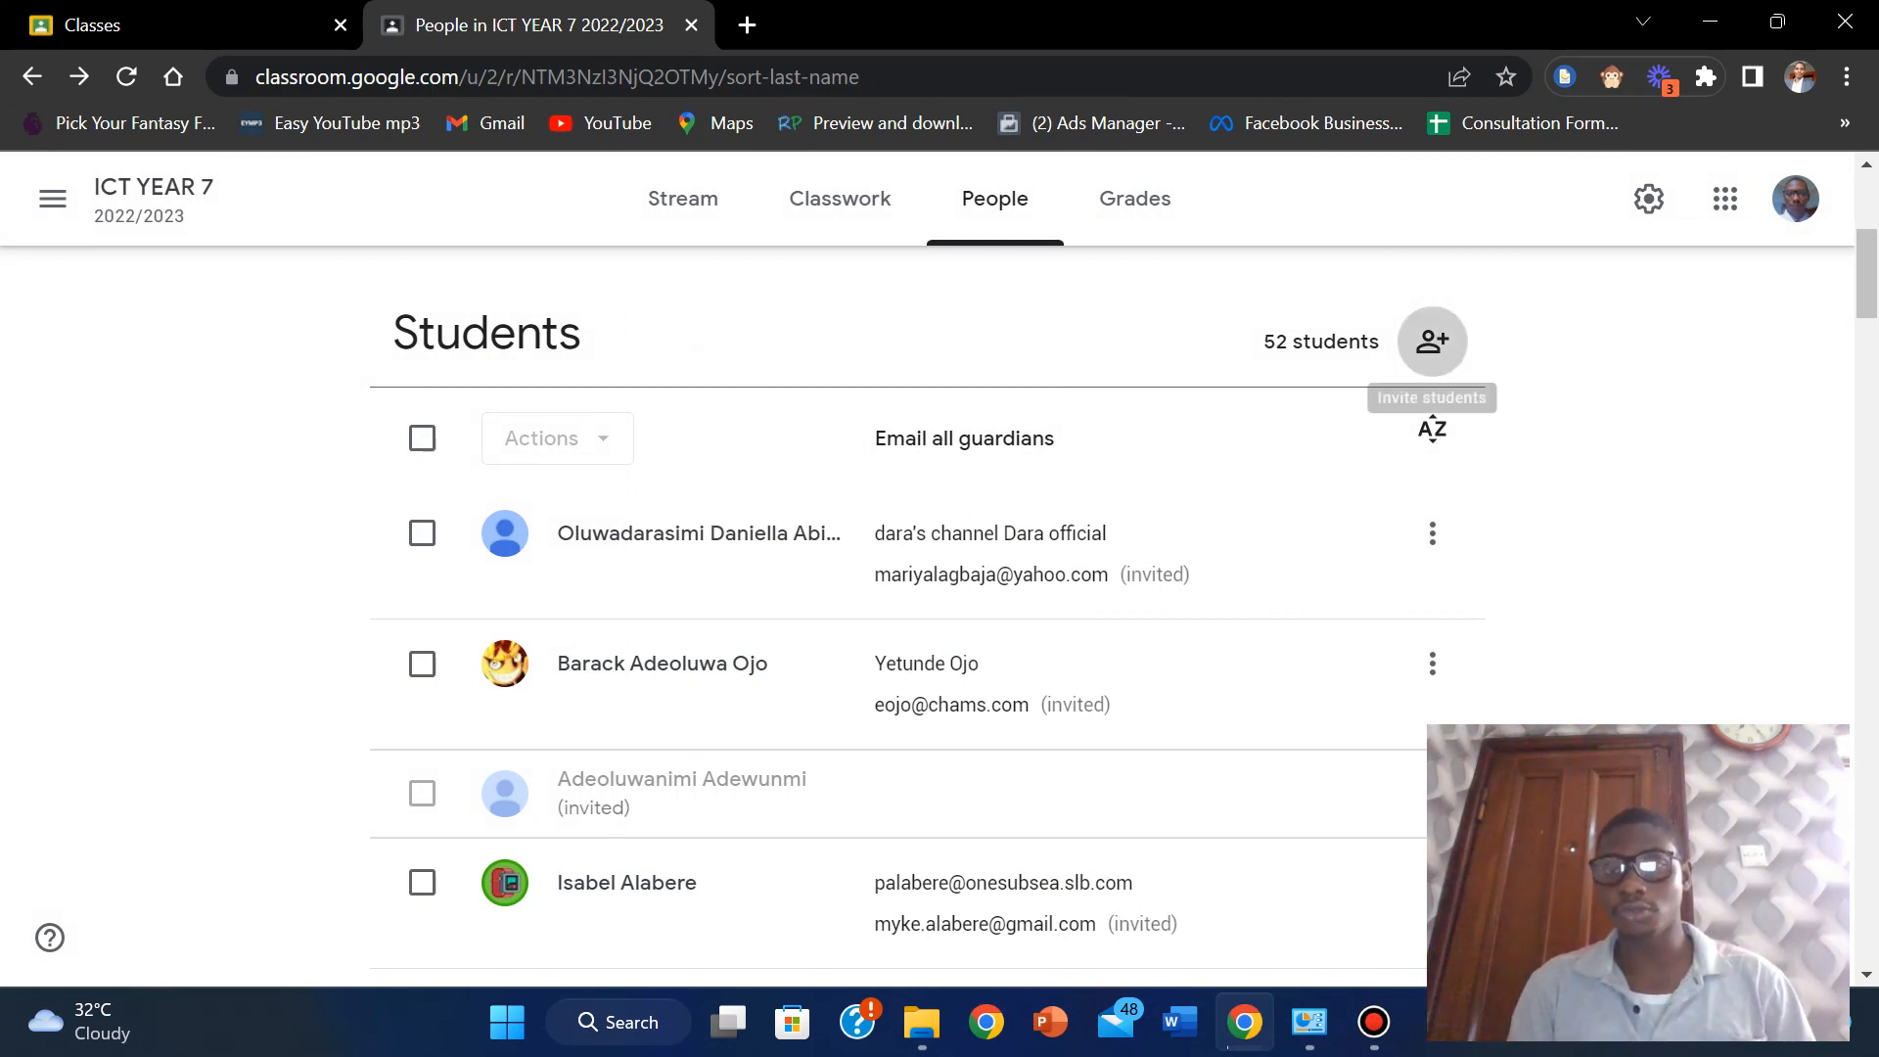
pyautogui.click(1432, 342)
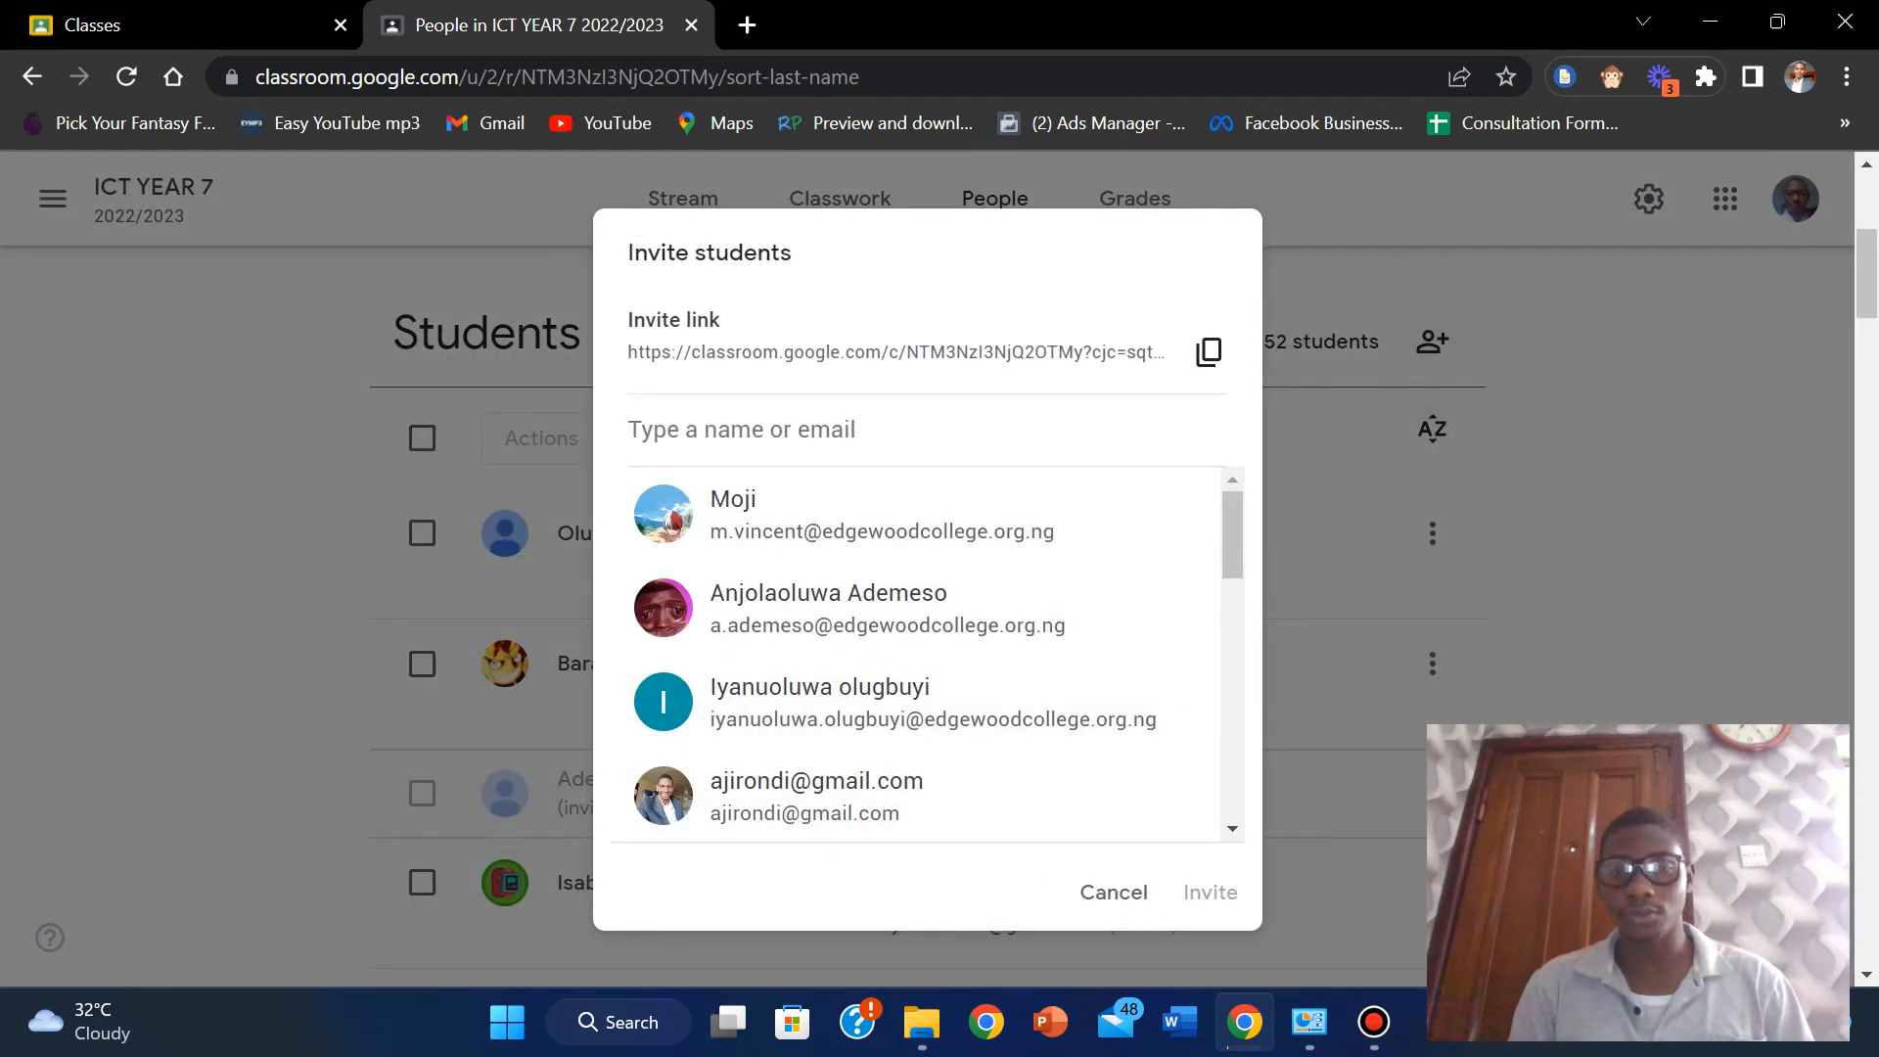
pyautogui.click(1113, 892)
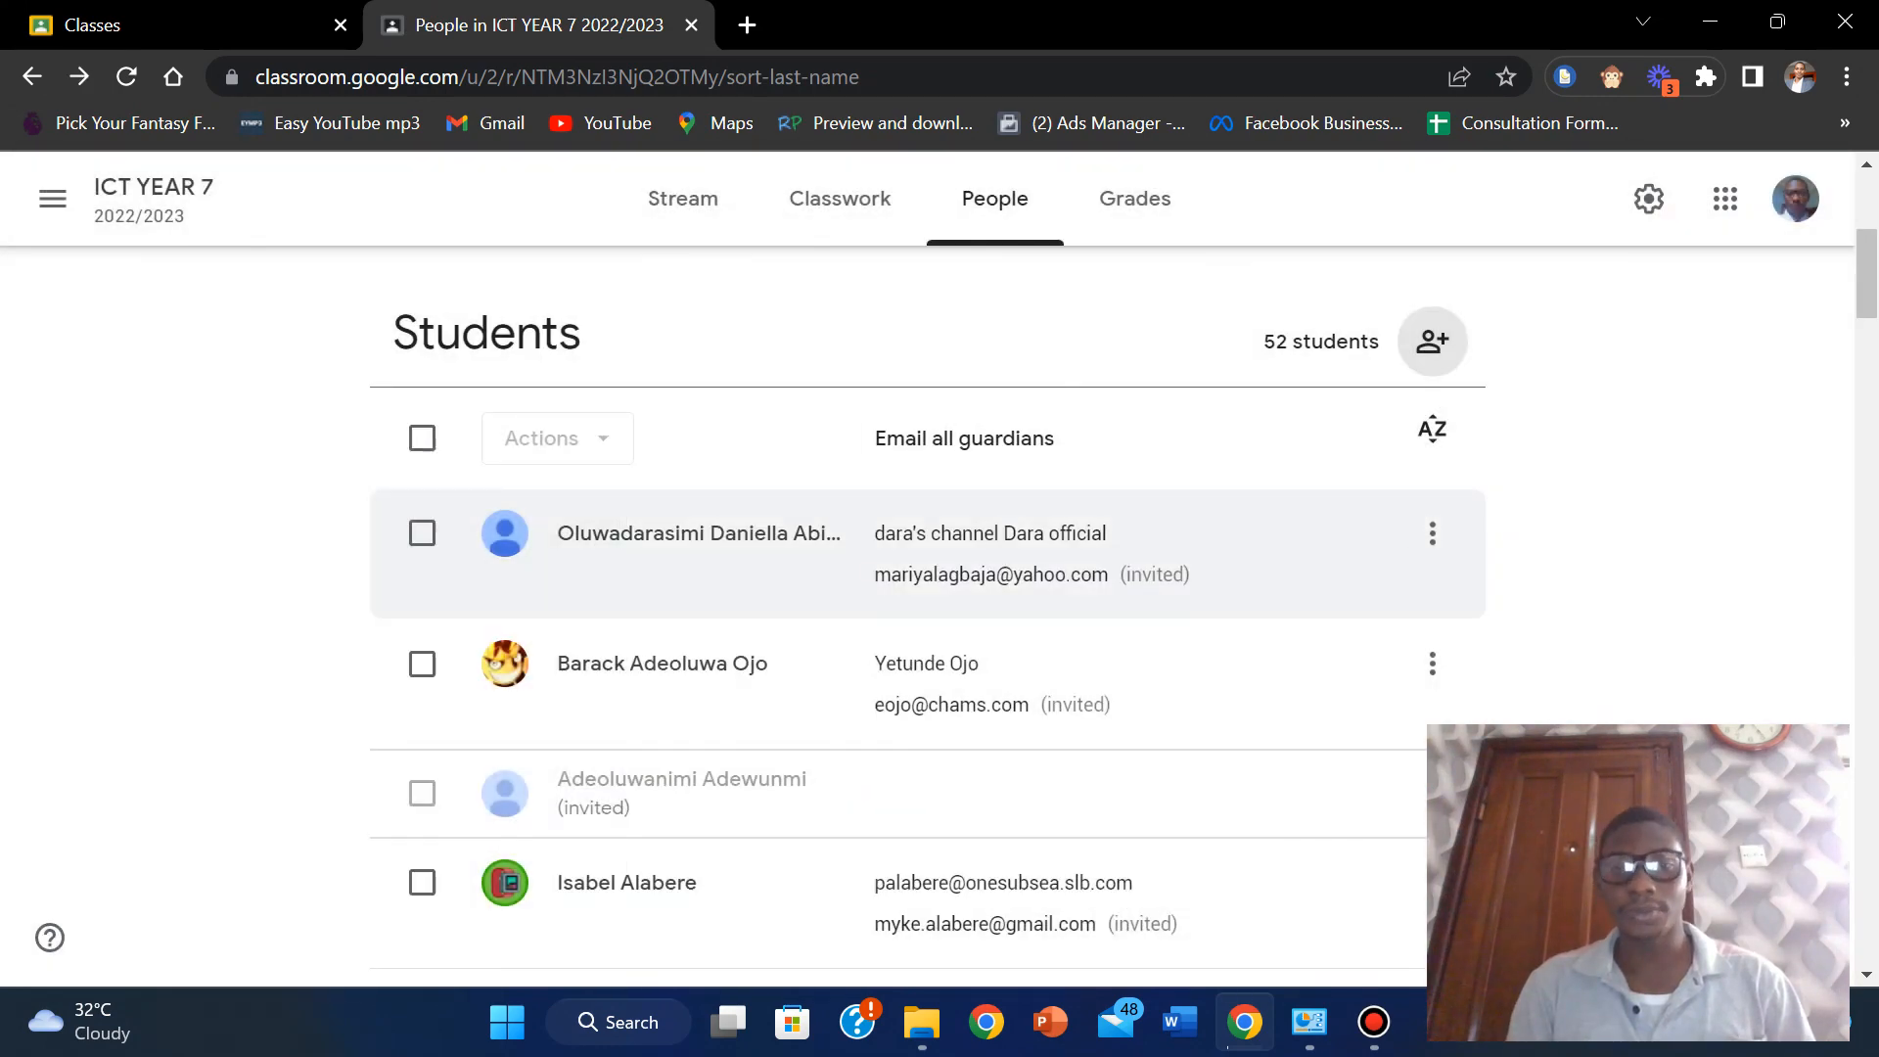
# Look through the student list and show the actions available for the first student.
pyautogui.scroll(-4, 928, 587)
pyautogui.scroll(4, 927, 587)
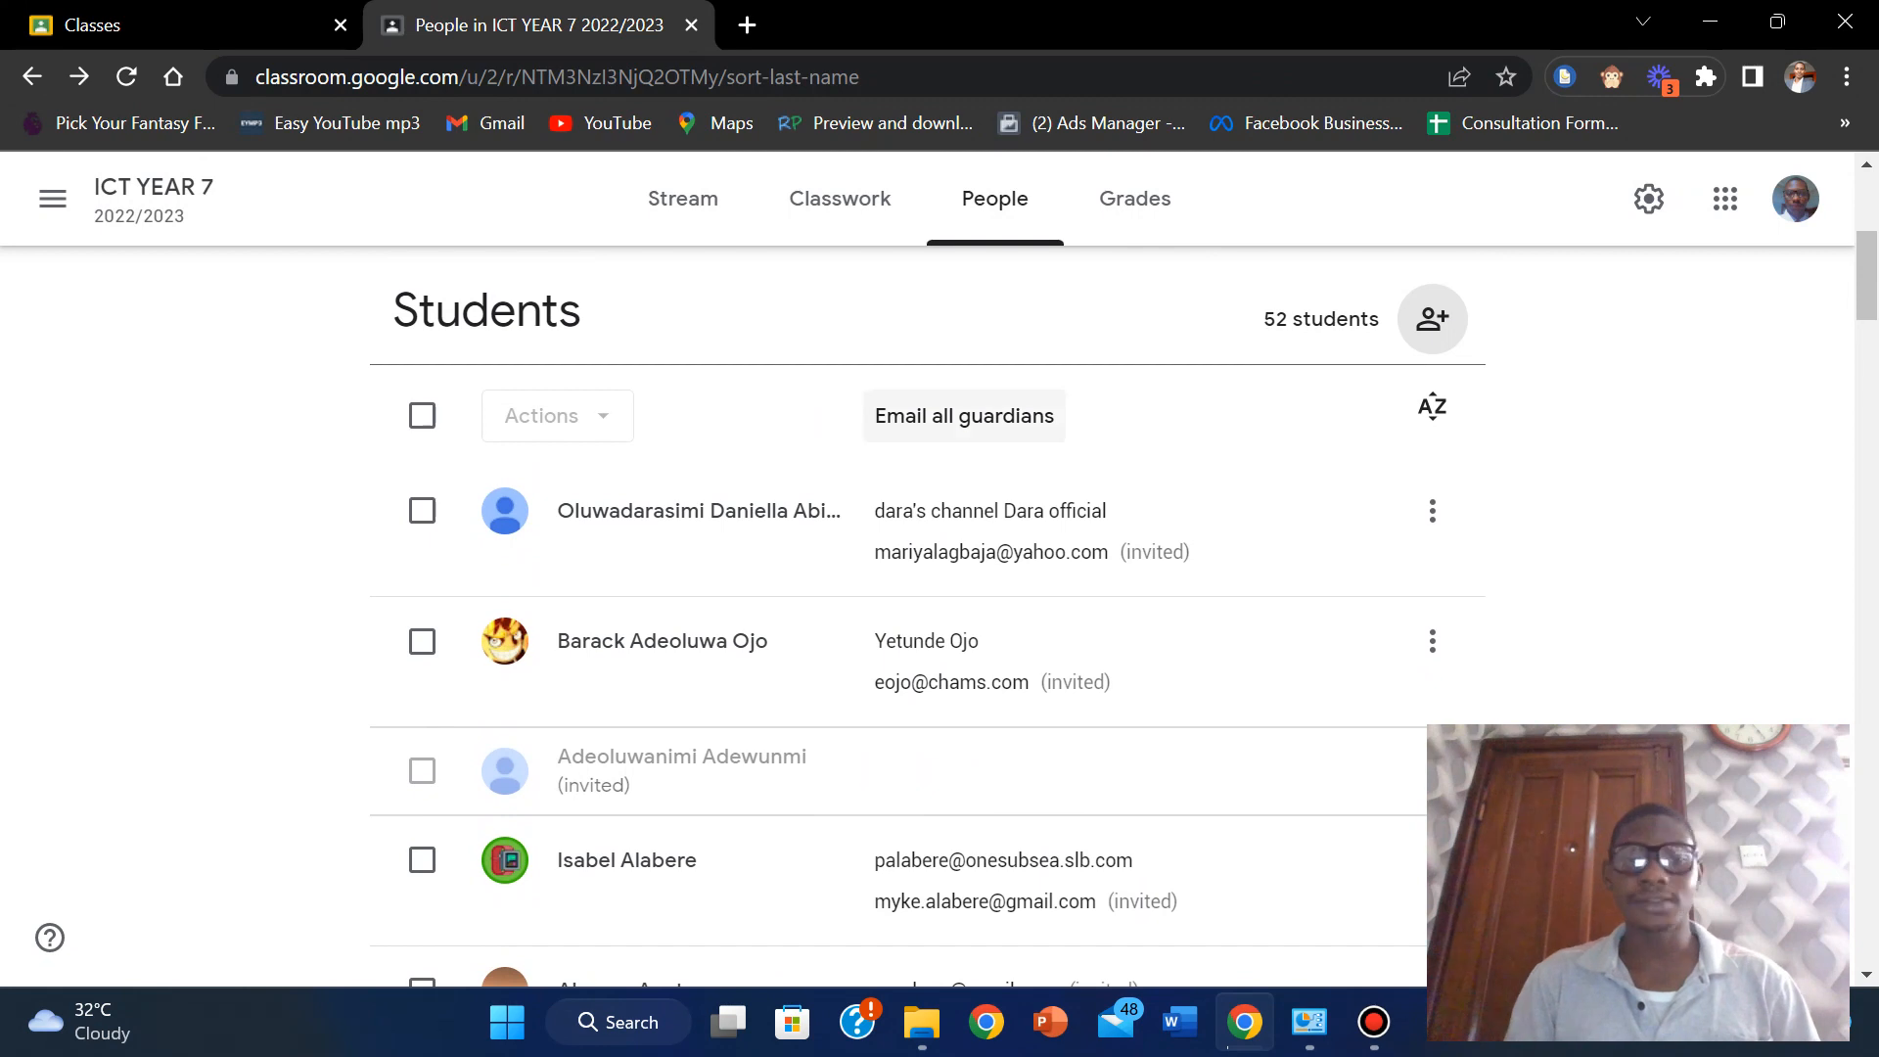
pyautogui.click(1431, 510)
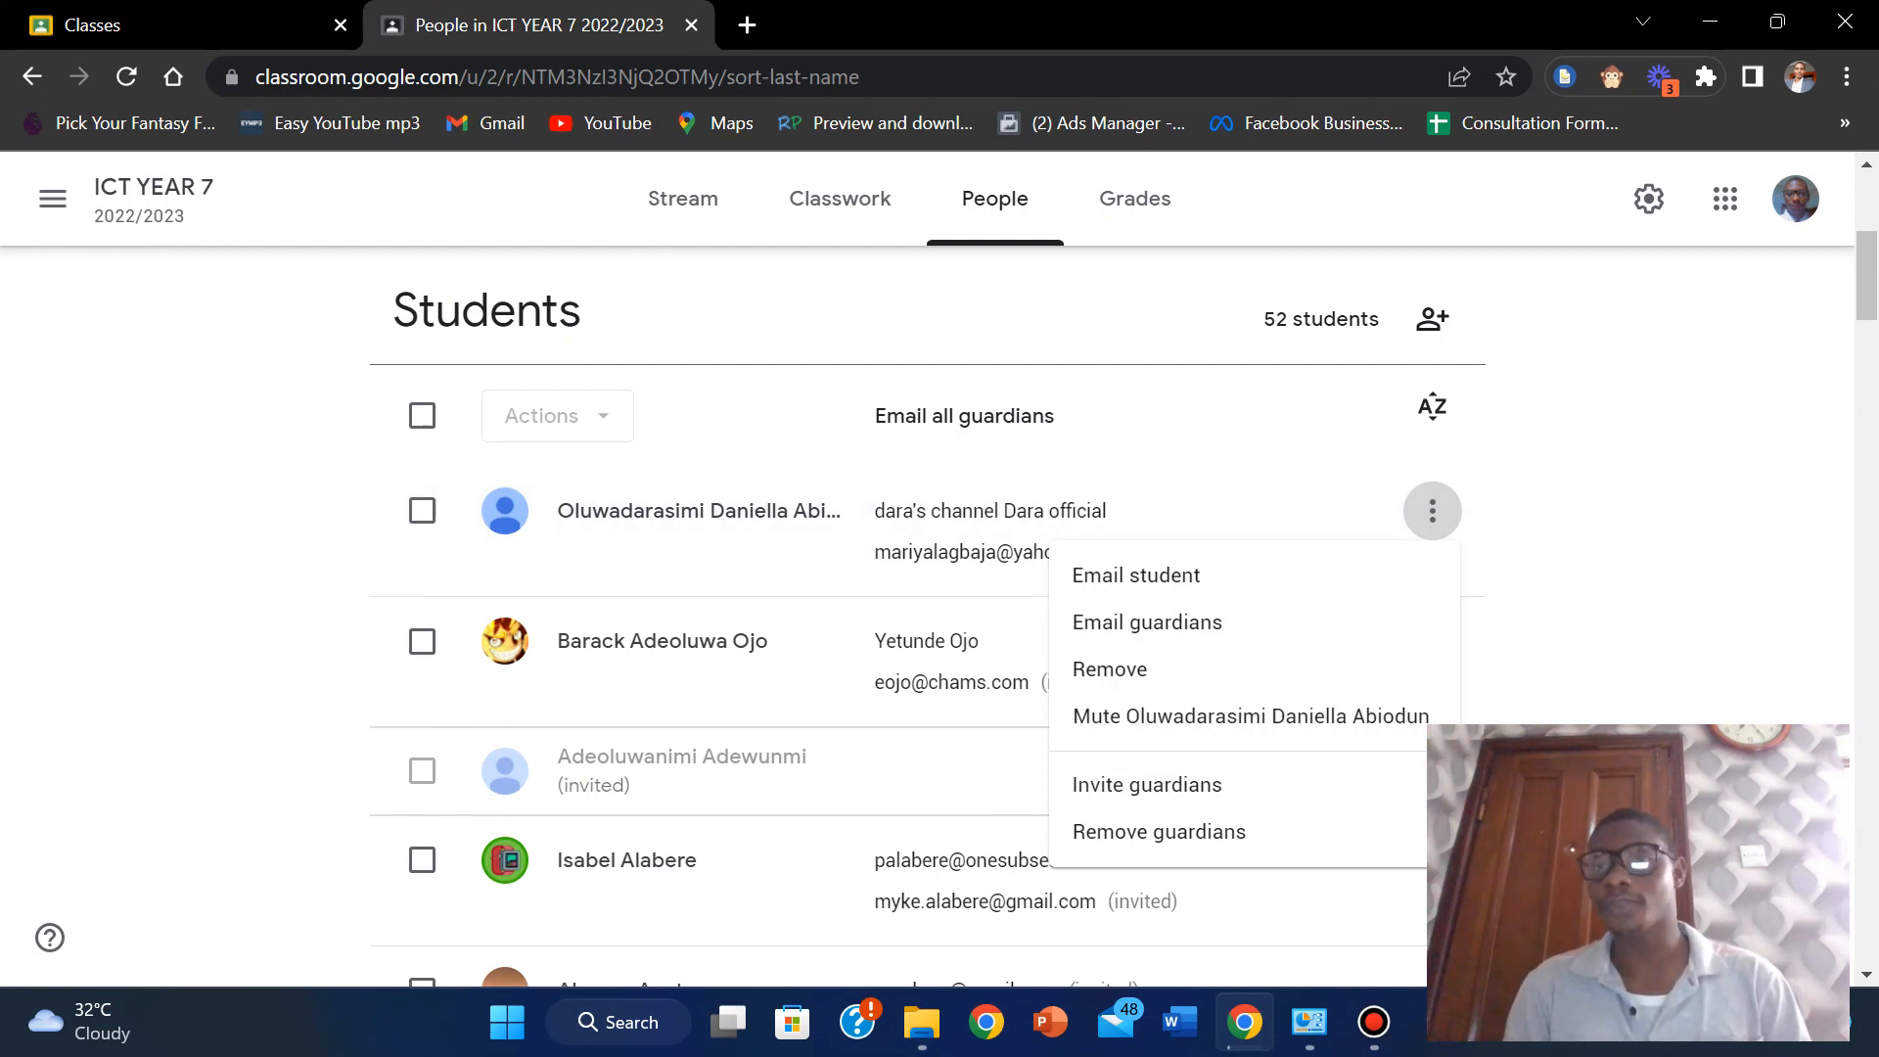
pyautogui.scroll(3, 928, 587)
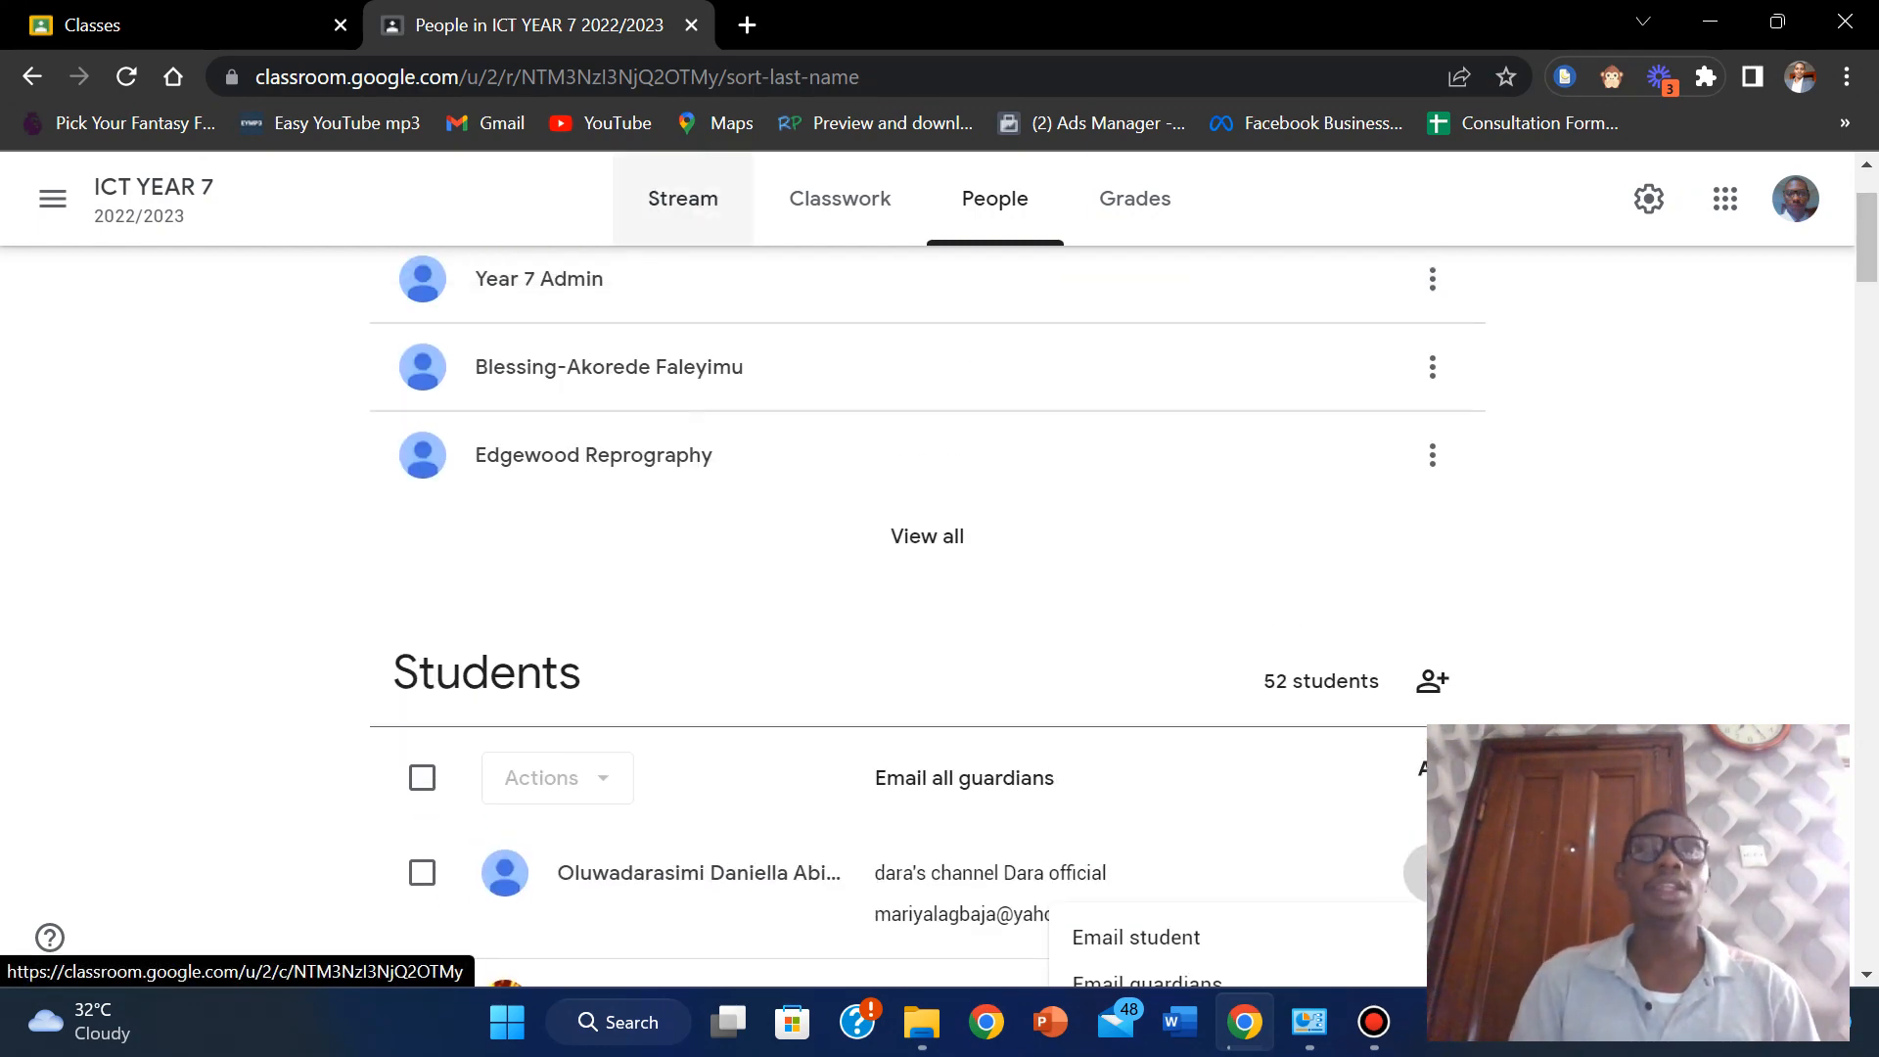
# Open the class Stream and examine its posted materials and star student announcements.
pyautogui.click(683, 198)
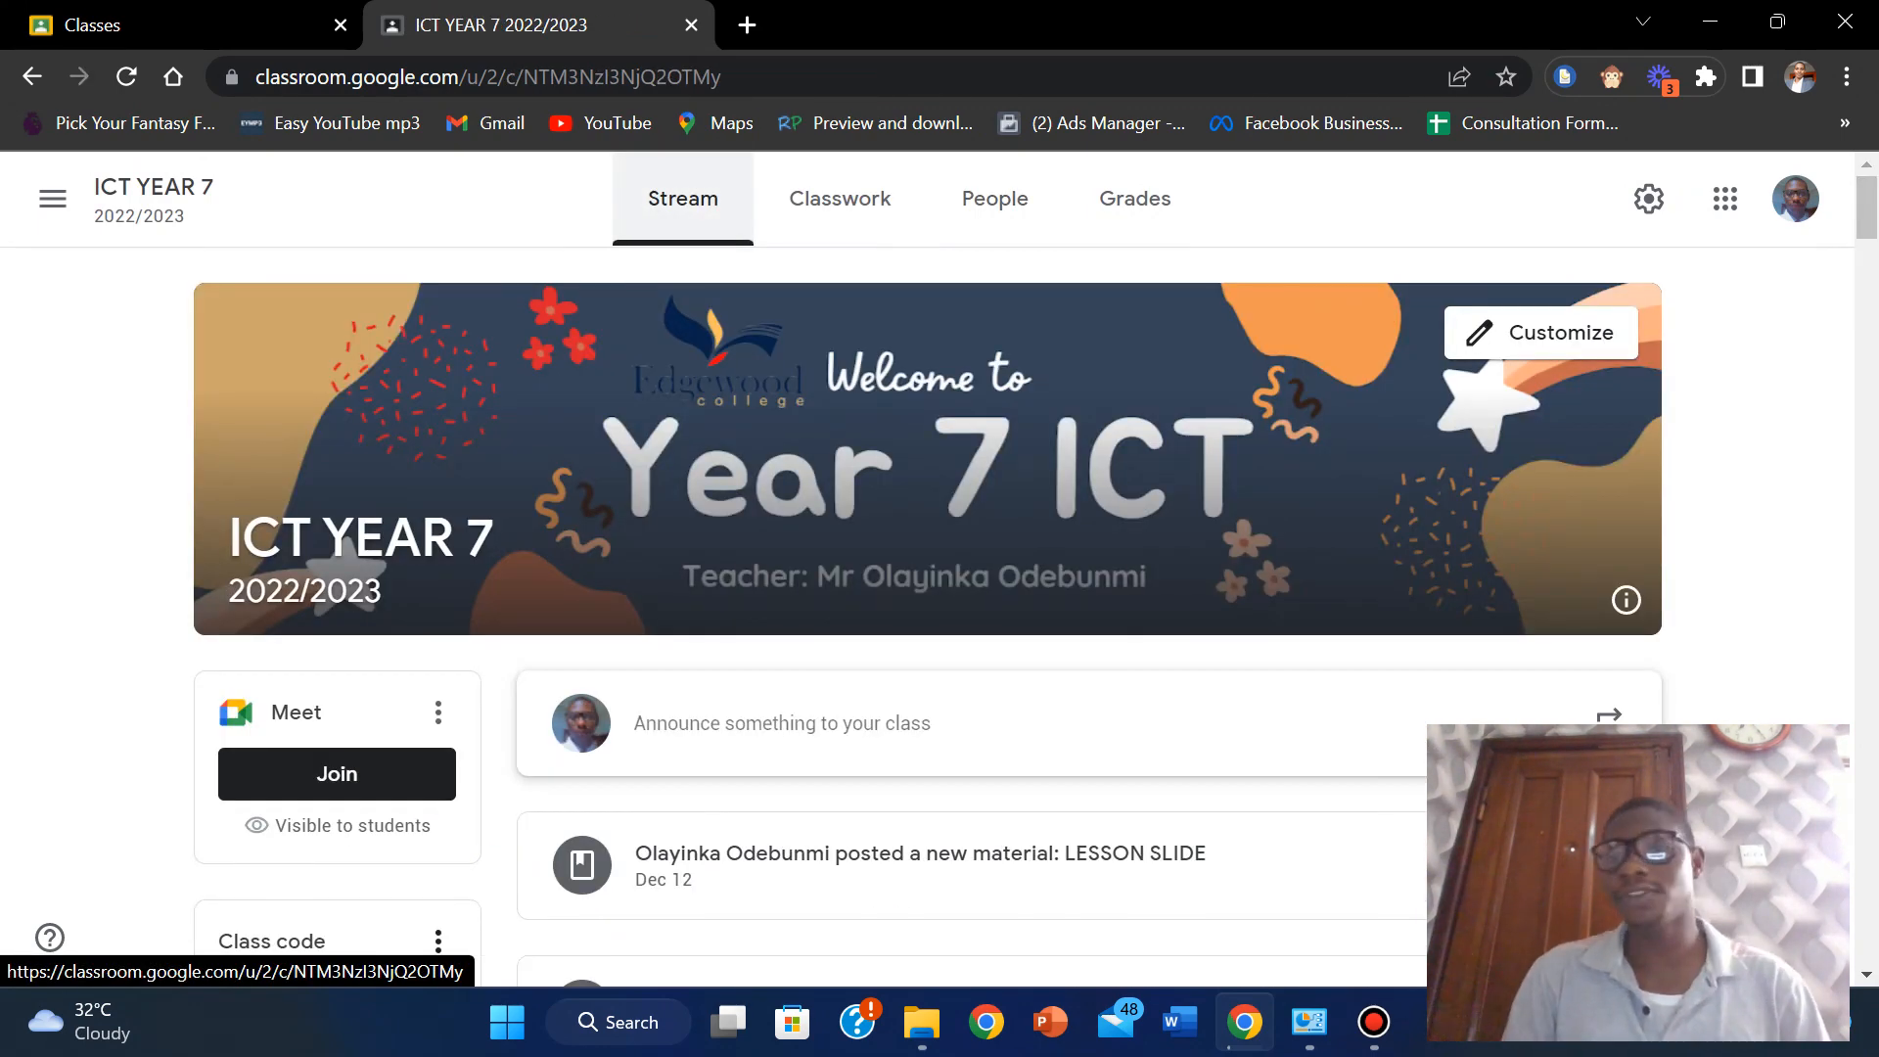
pyautogui.scroll(-4, 928, 616)
pyautogui.scroll(3, 927, 616)
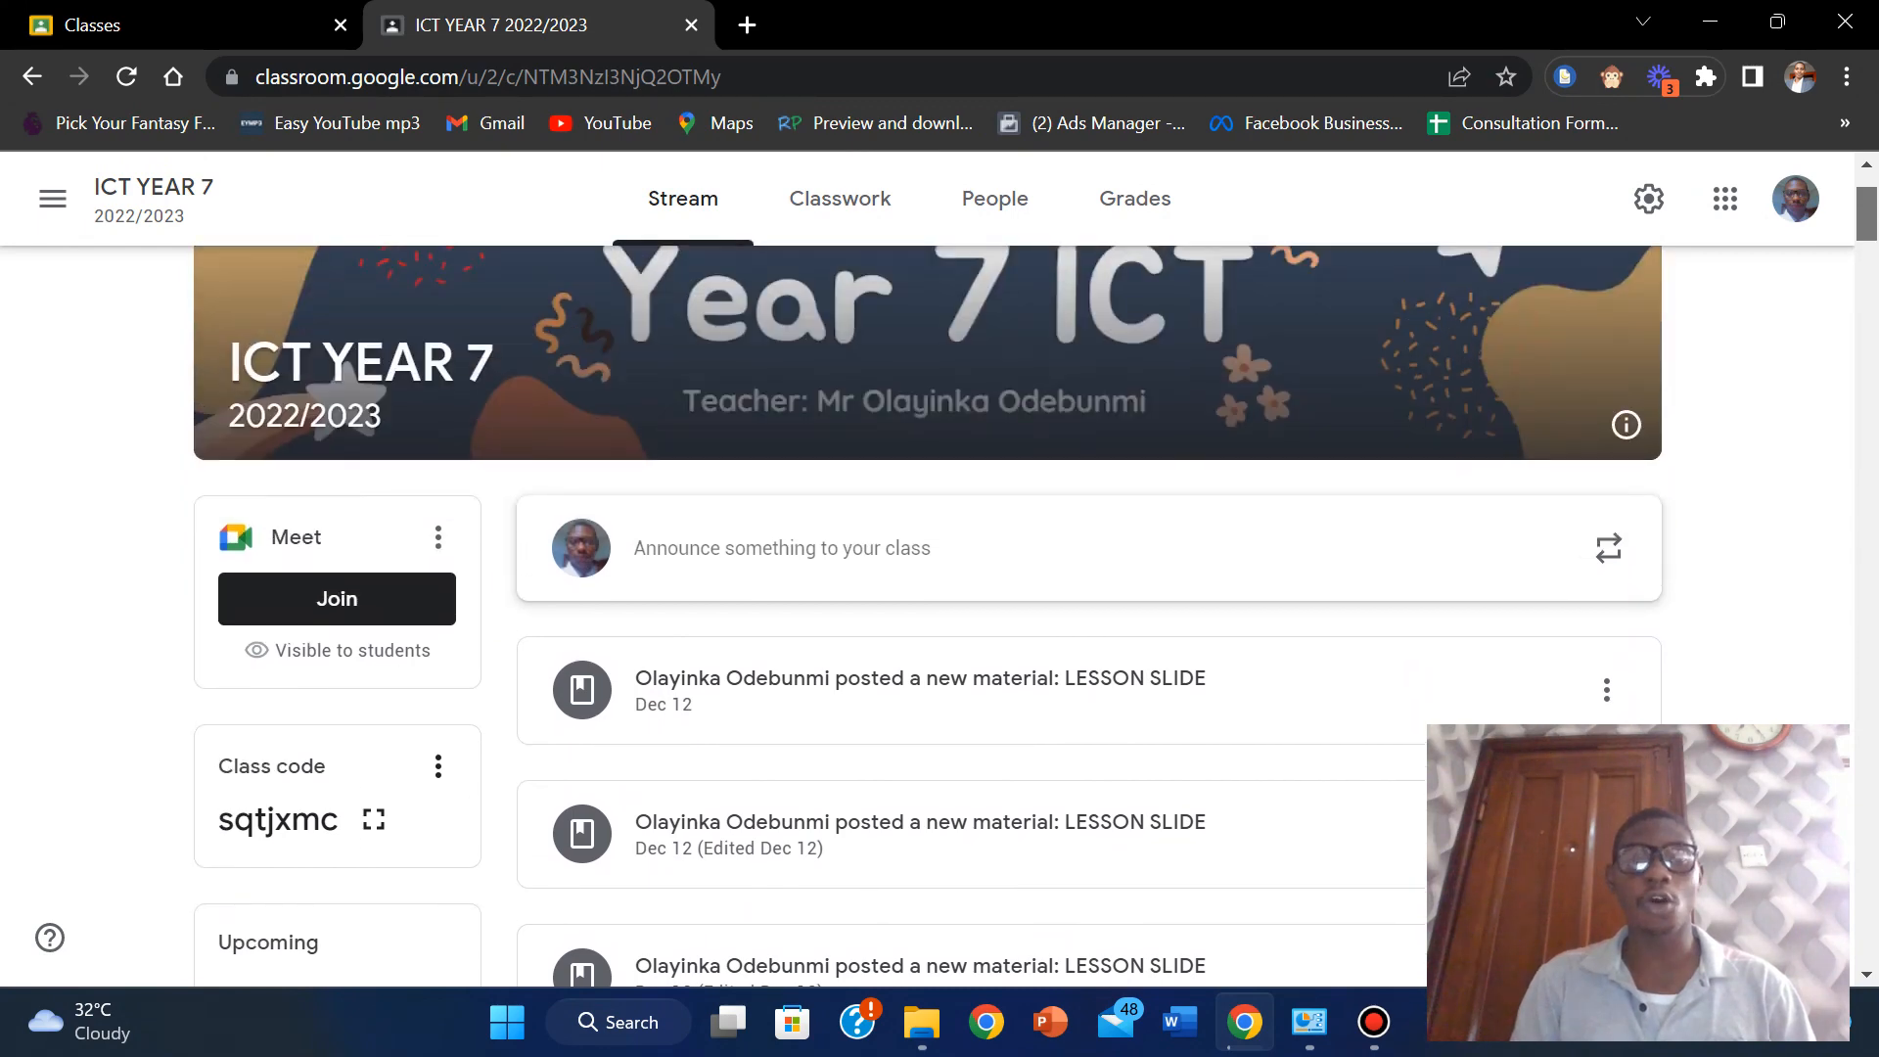
pyautogui.scroll(-15, 927, 617)
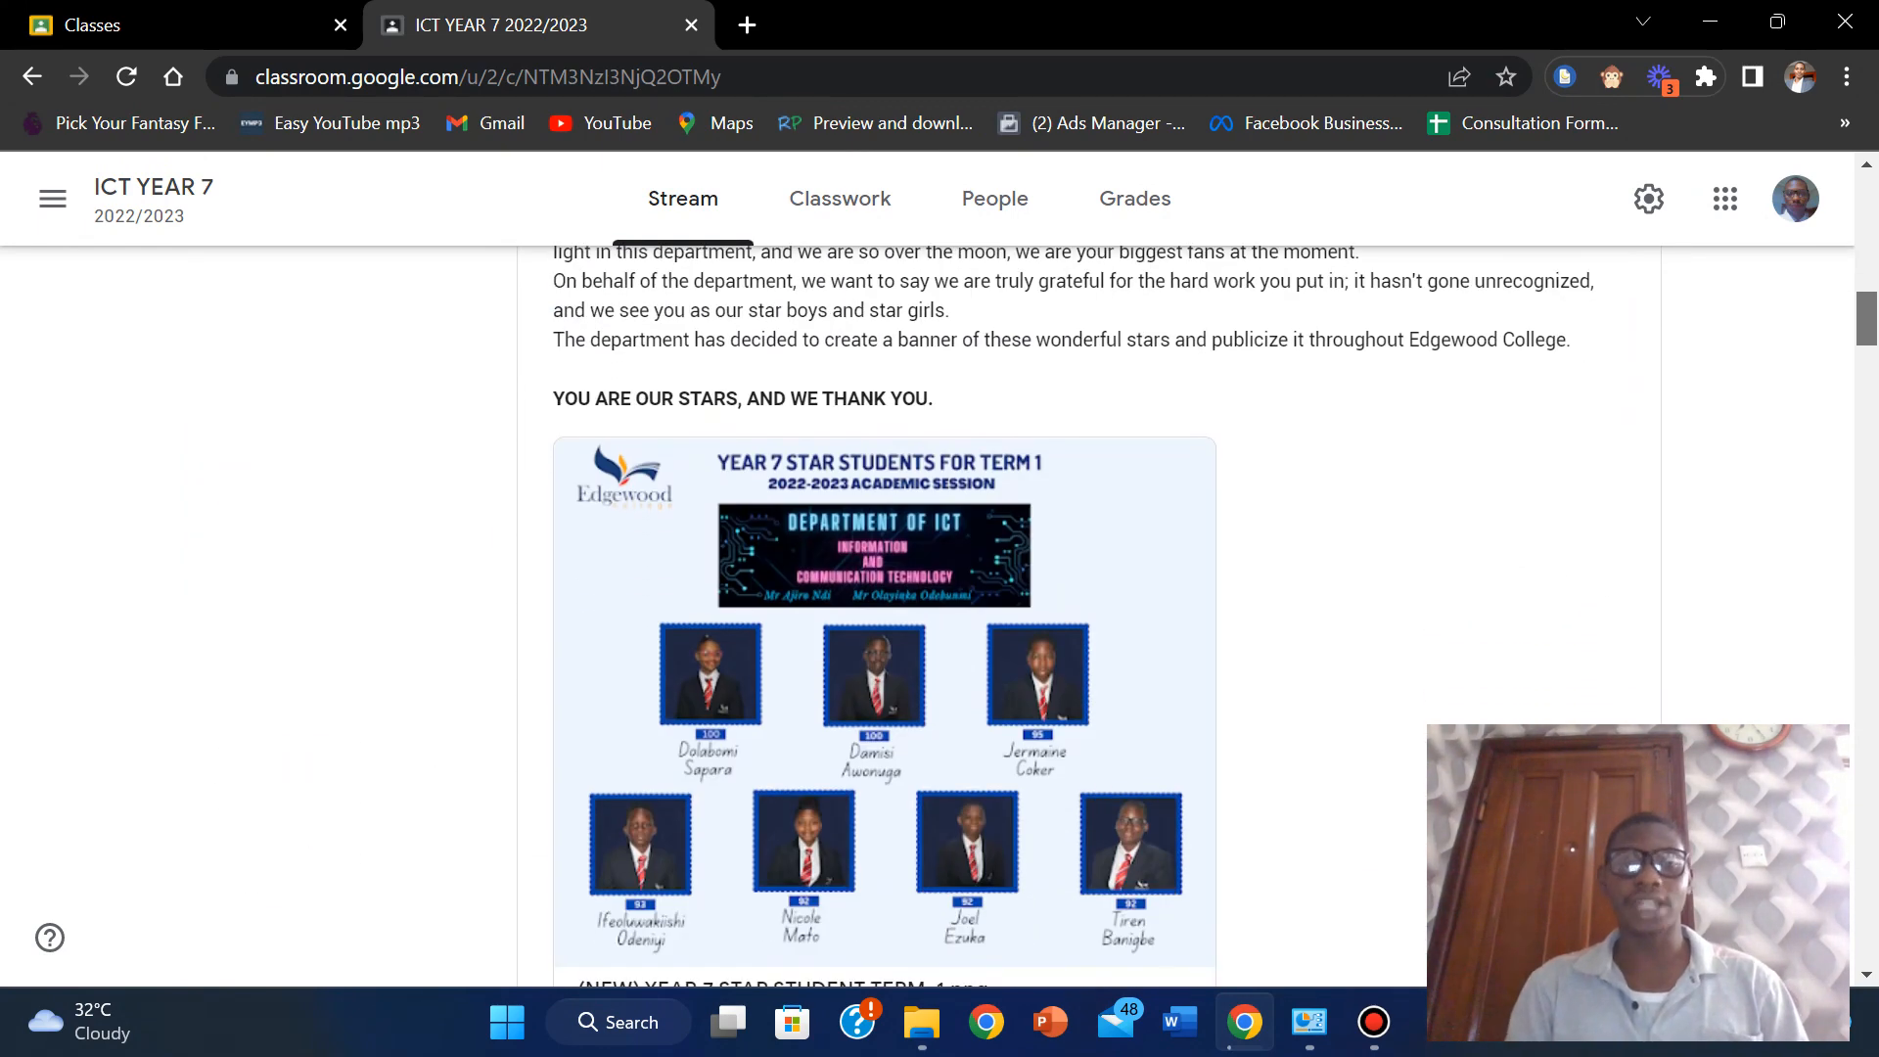
pyautogui.scroll(-4, 928, 616)
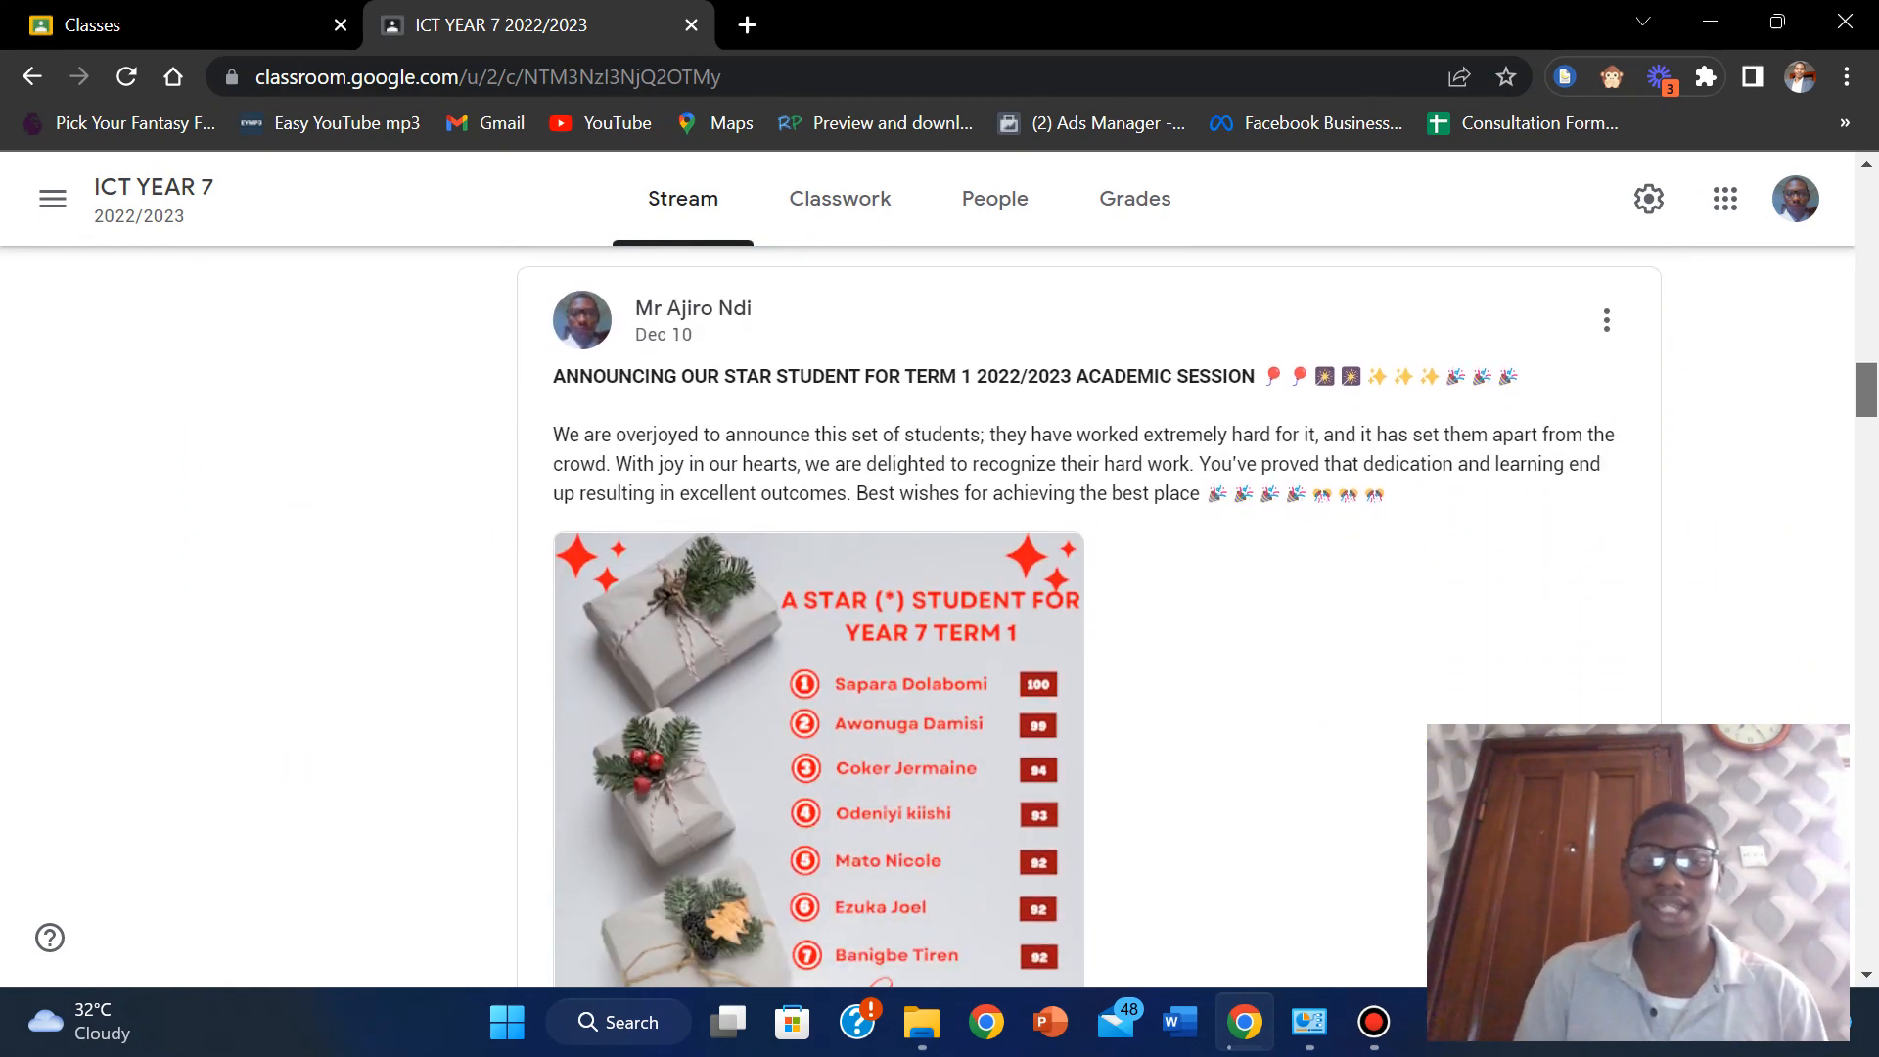
pyautogui.scroll(6, 927, 617)
pyautogui.scroll(10, 928, 617)
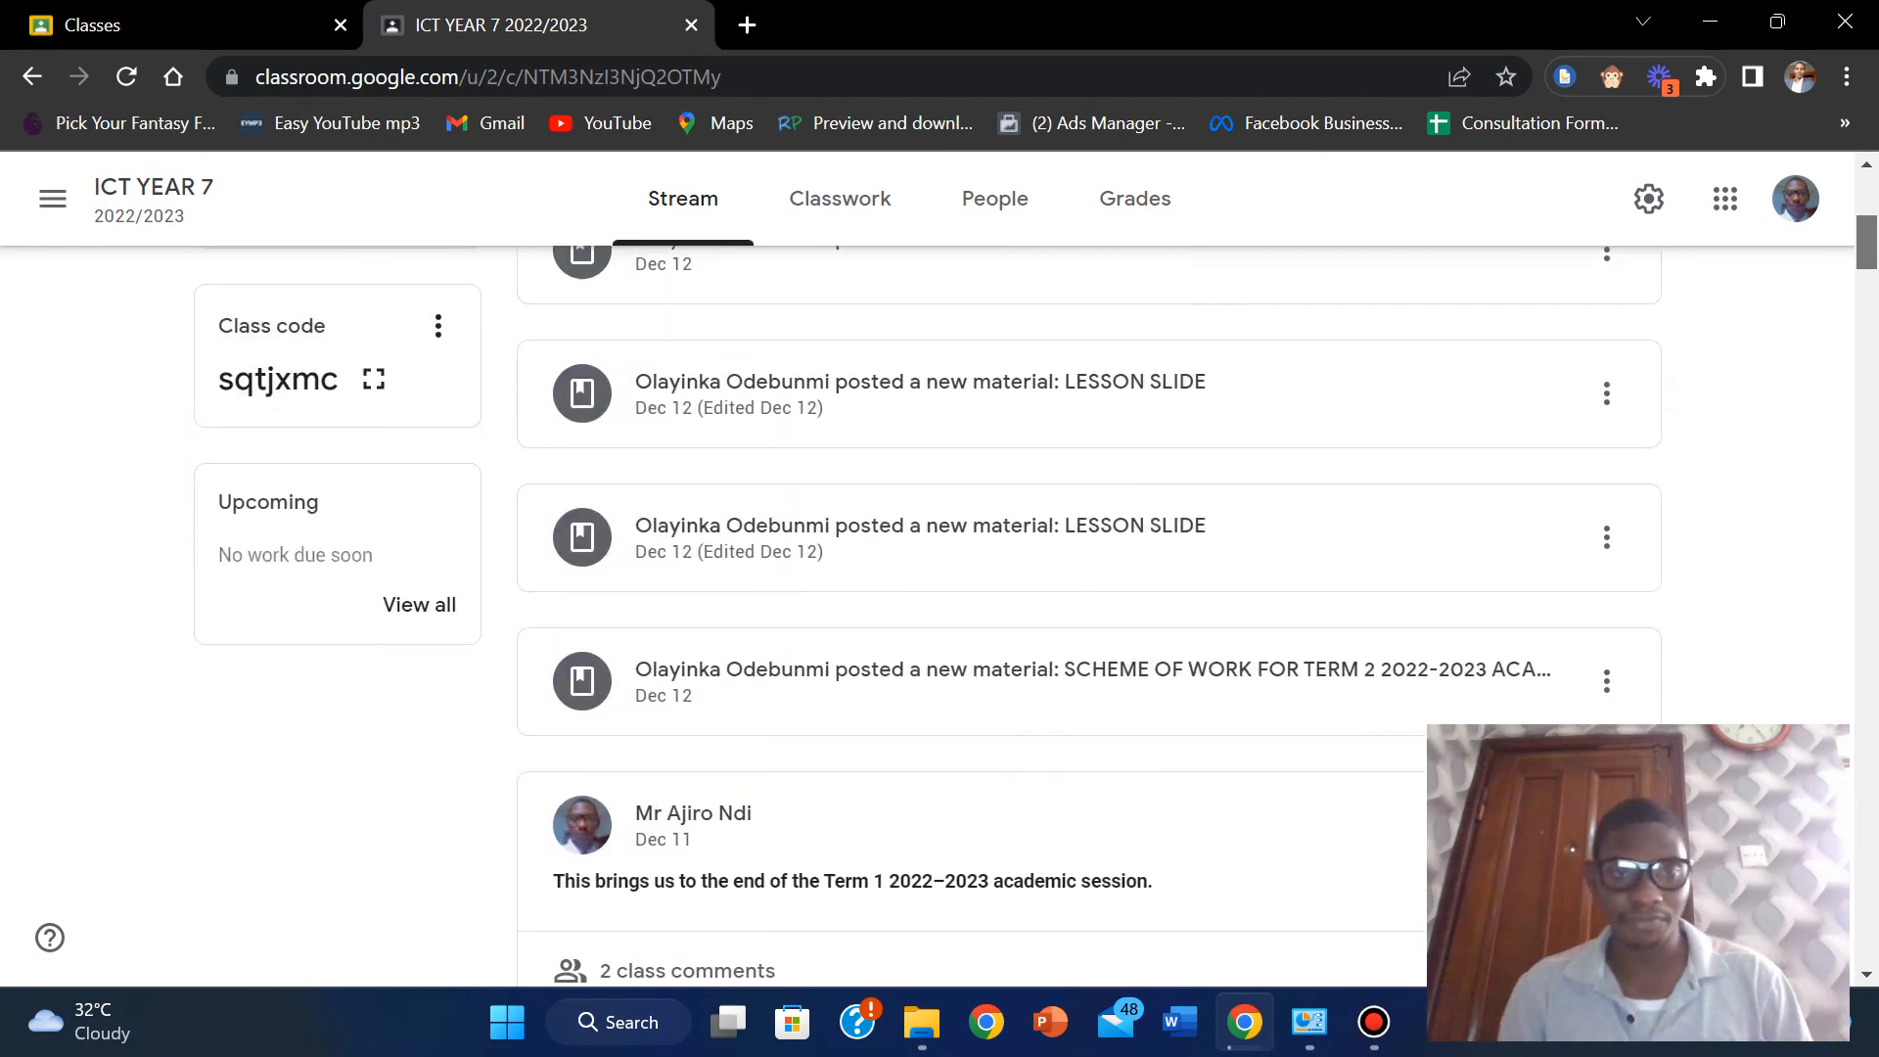
pyautogui.scroll(-3, 927, 616)
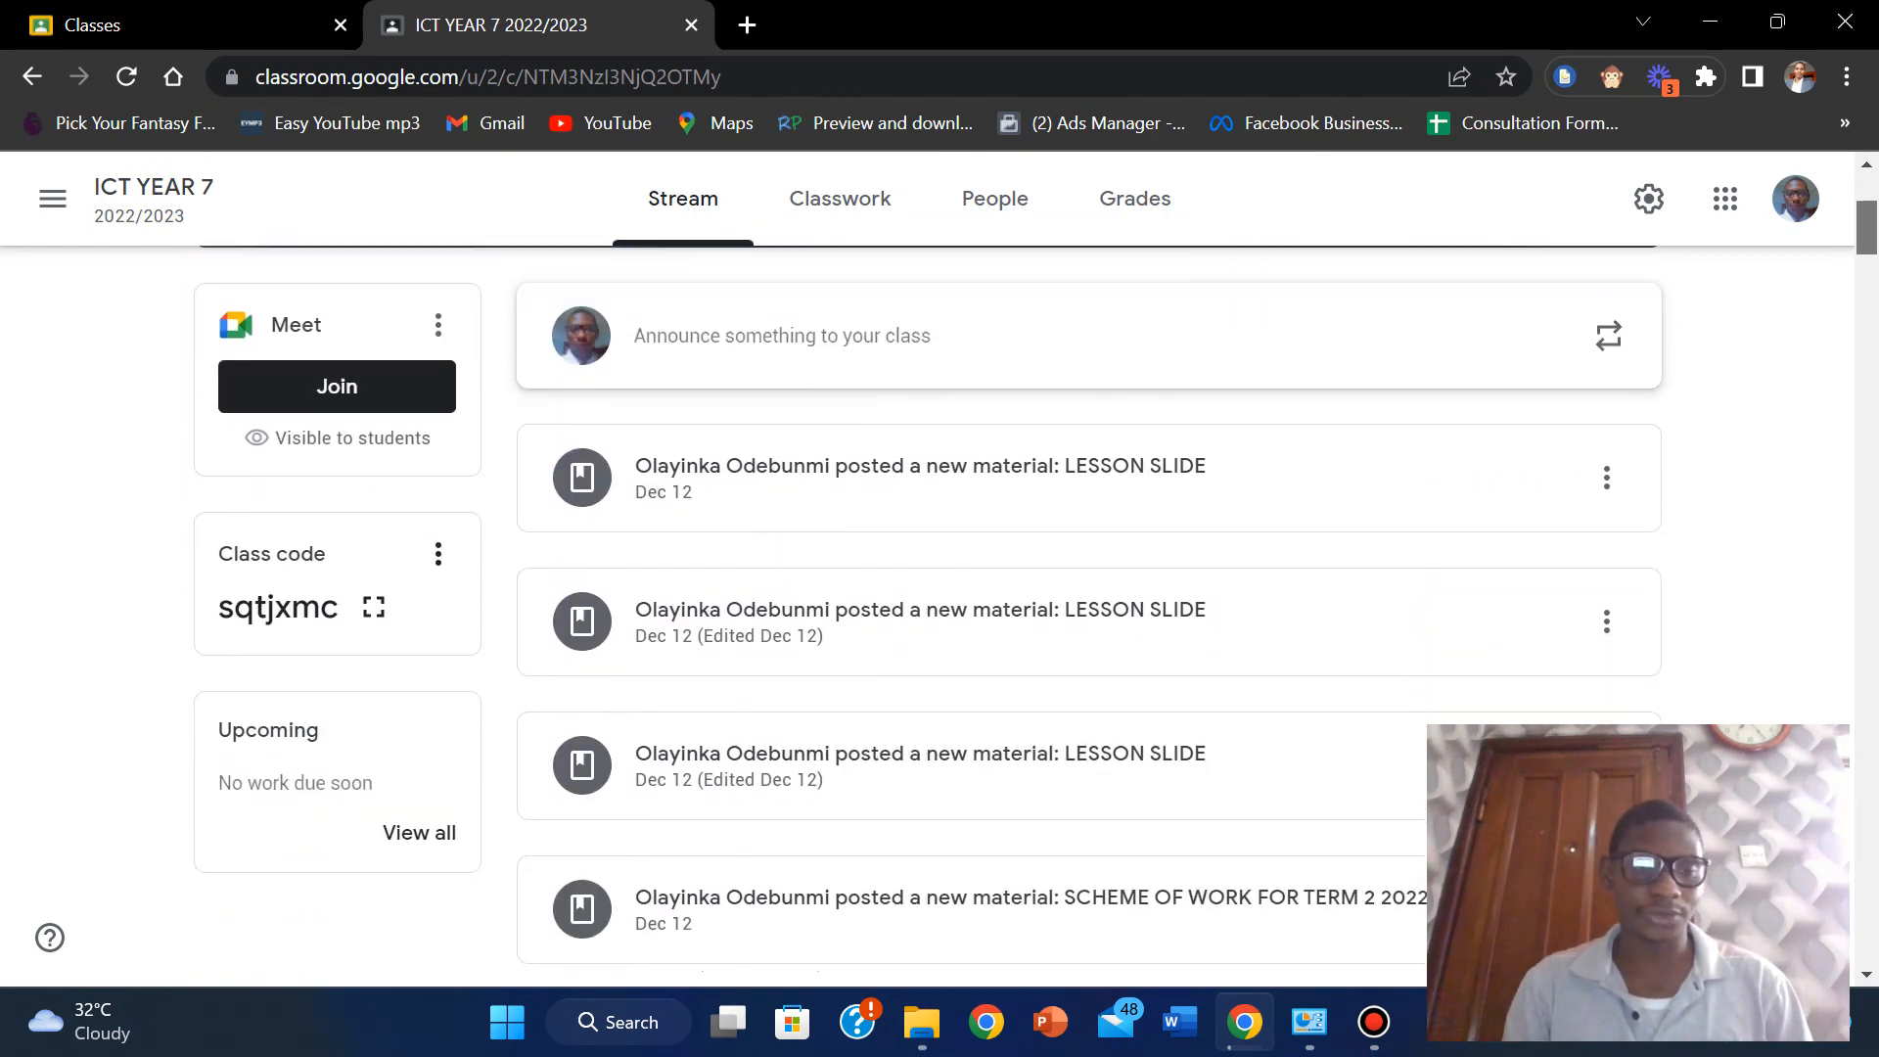
# View the enlarged class code and the Join class form where it is entered, returning to the ICT YEAR 7 class.
pyautogui.scroll(1, 928, 616)
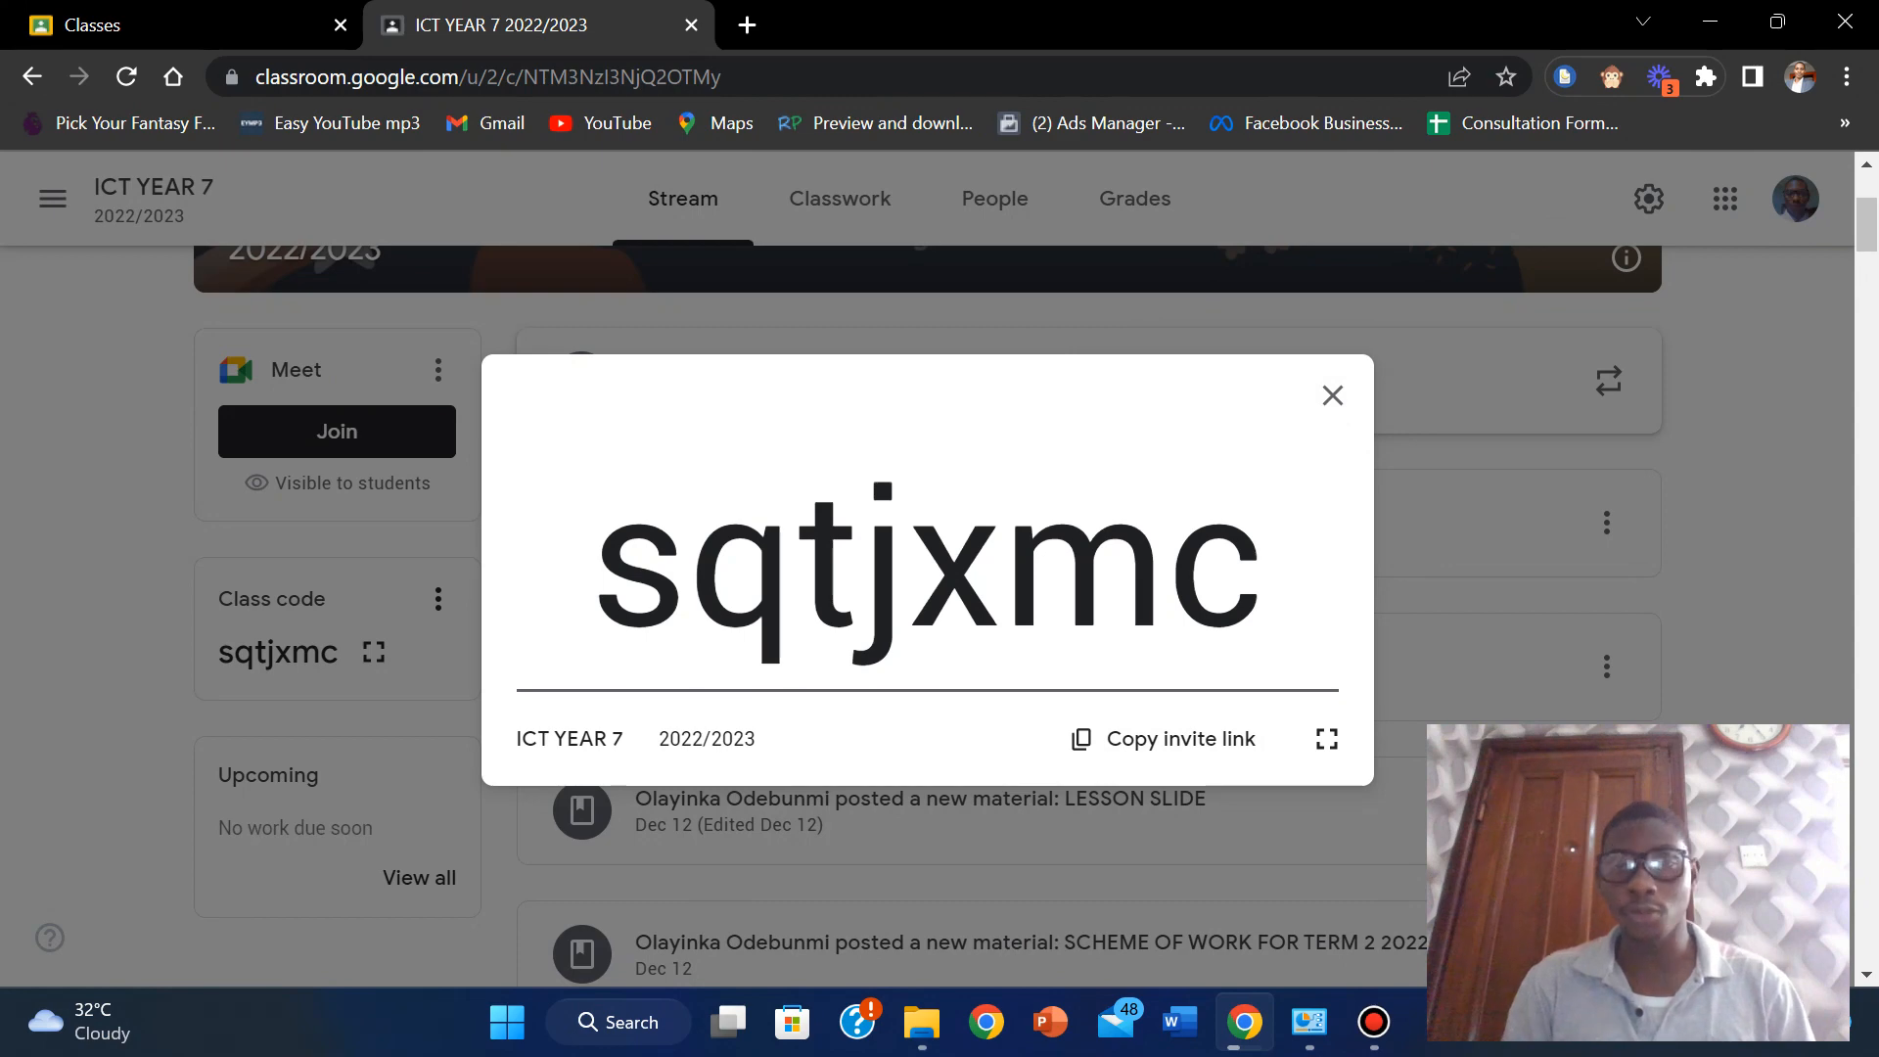
pyautogui.click(1332, 396)
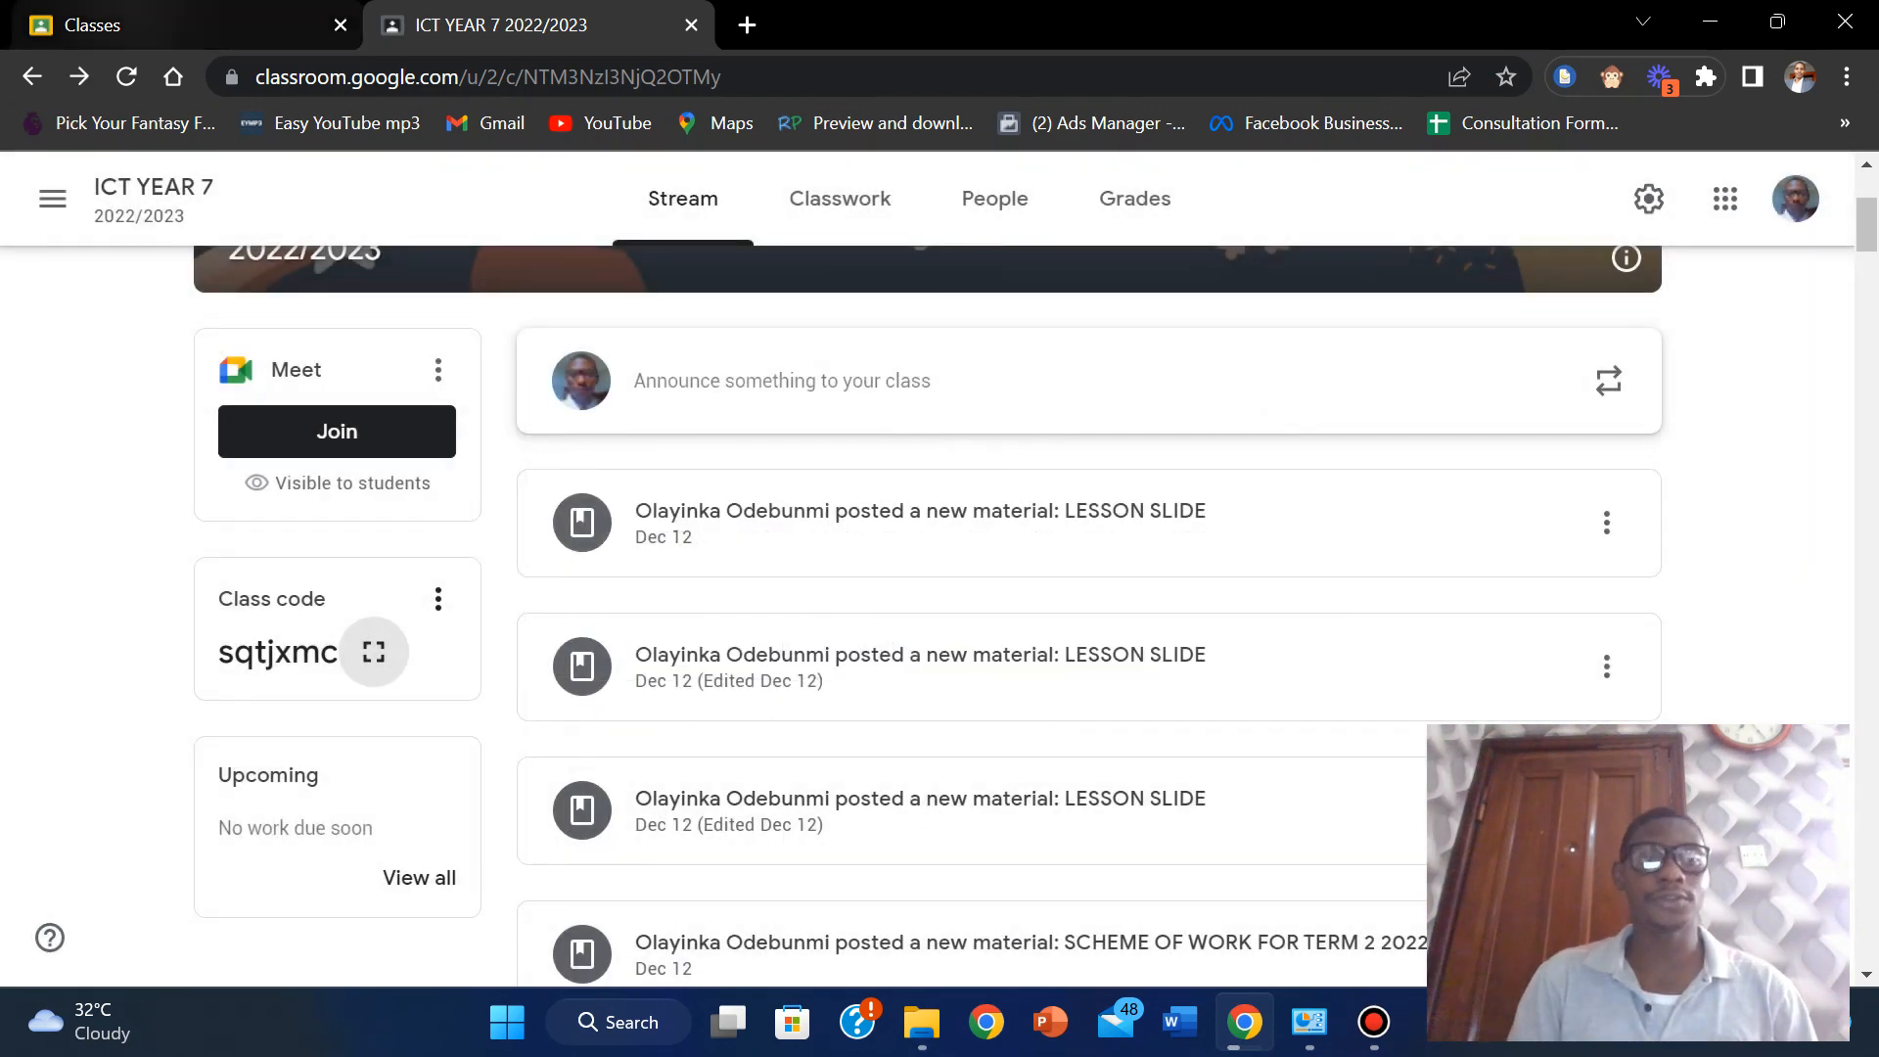
pyautogui.click(185, 26)
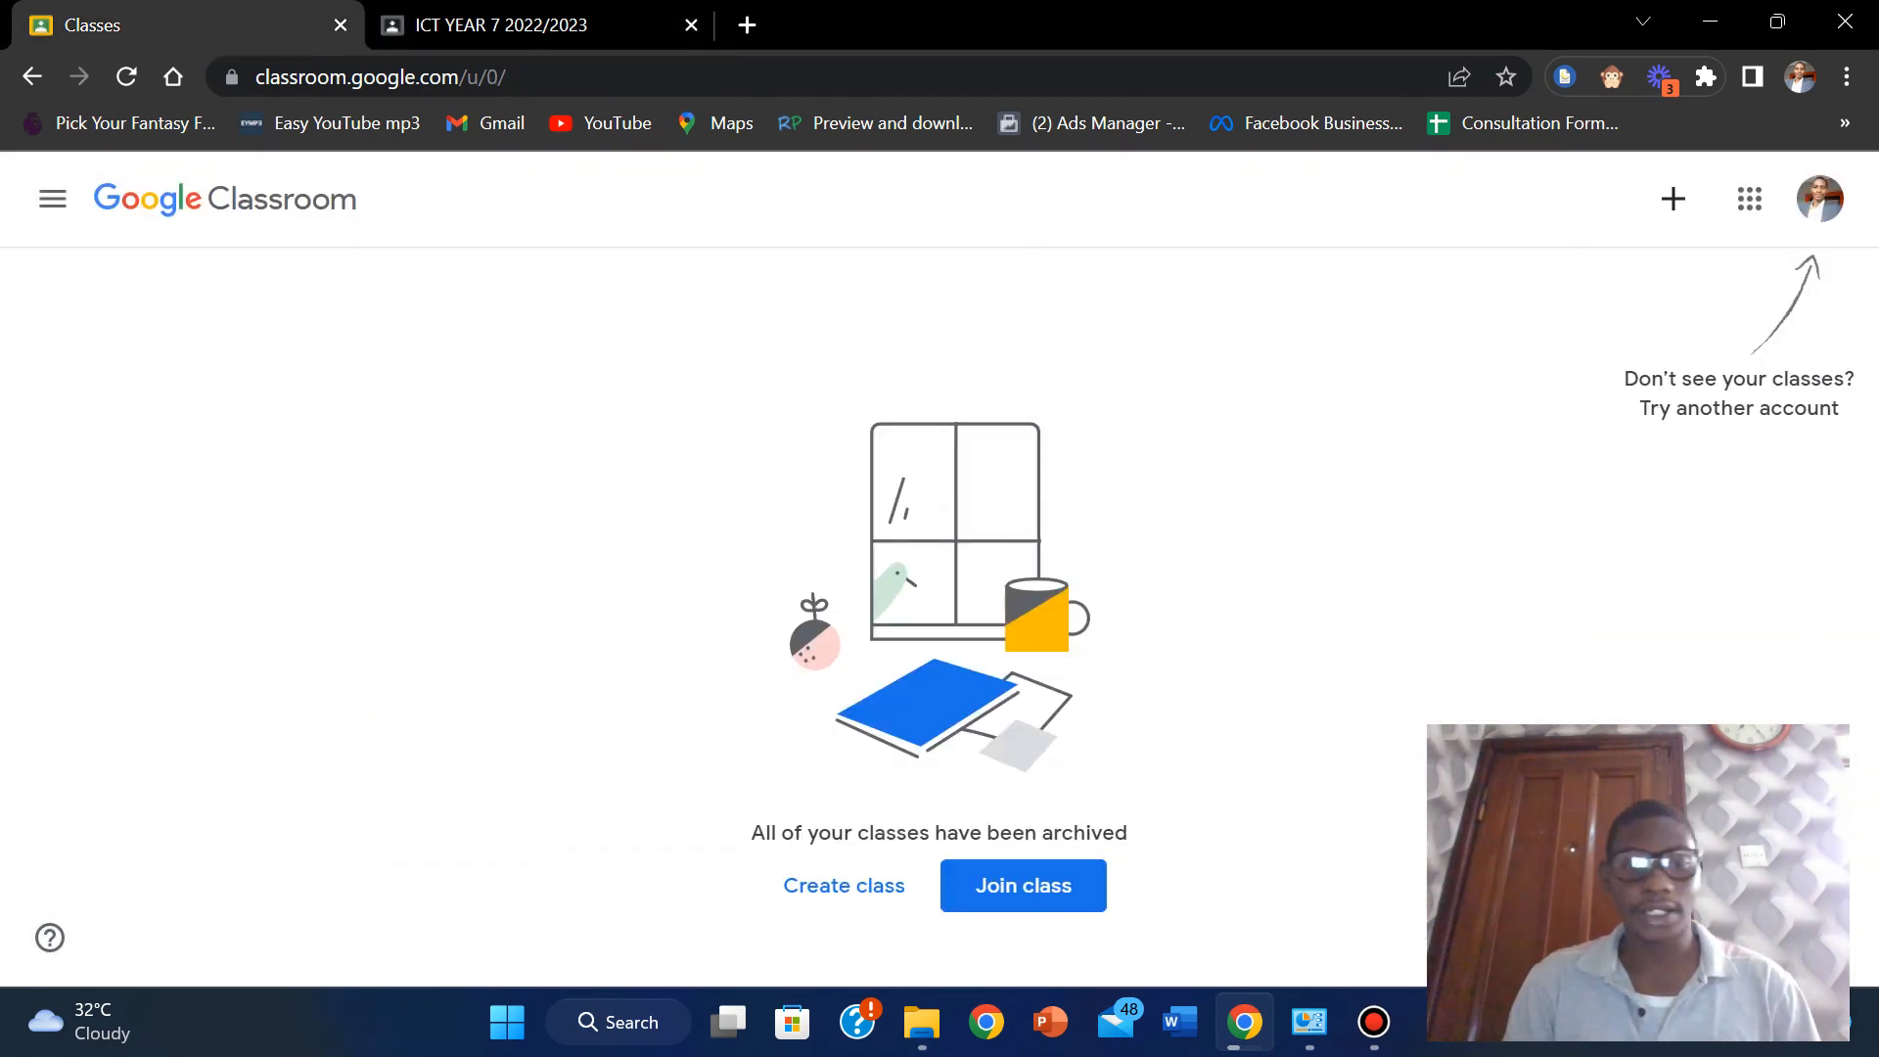
pyautogui.click(1022, 884)
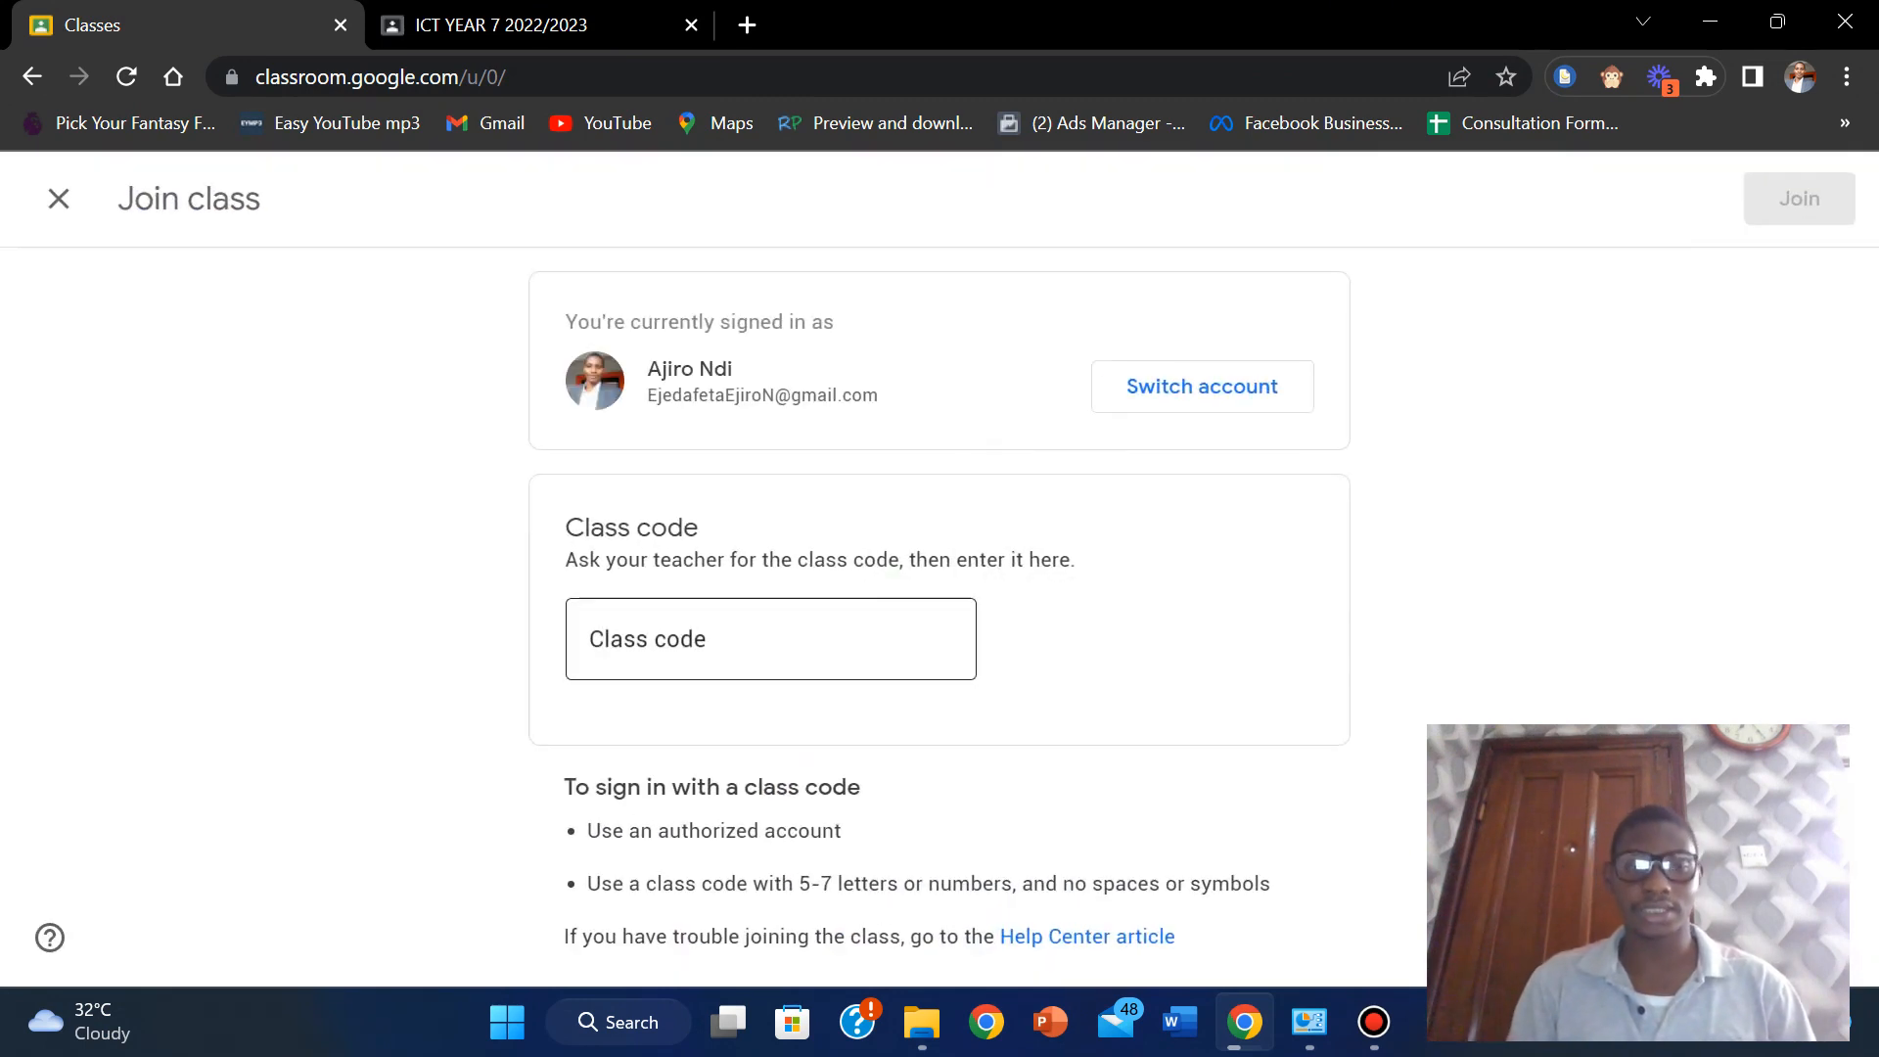
pyautogui.click(770, 639)
pyautogui.click(59, 198)
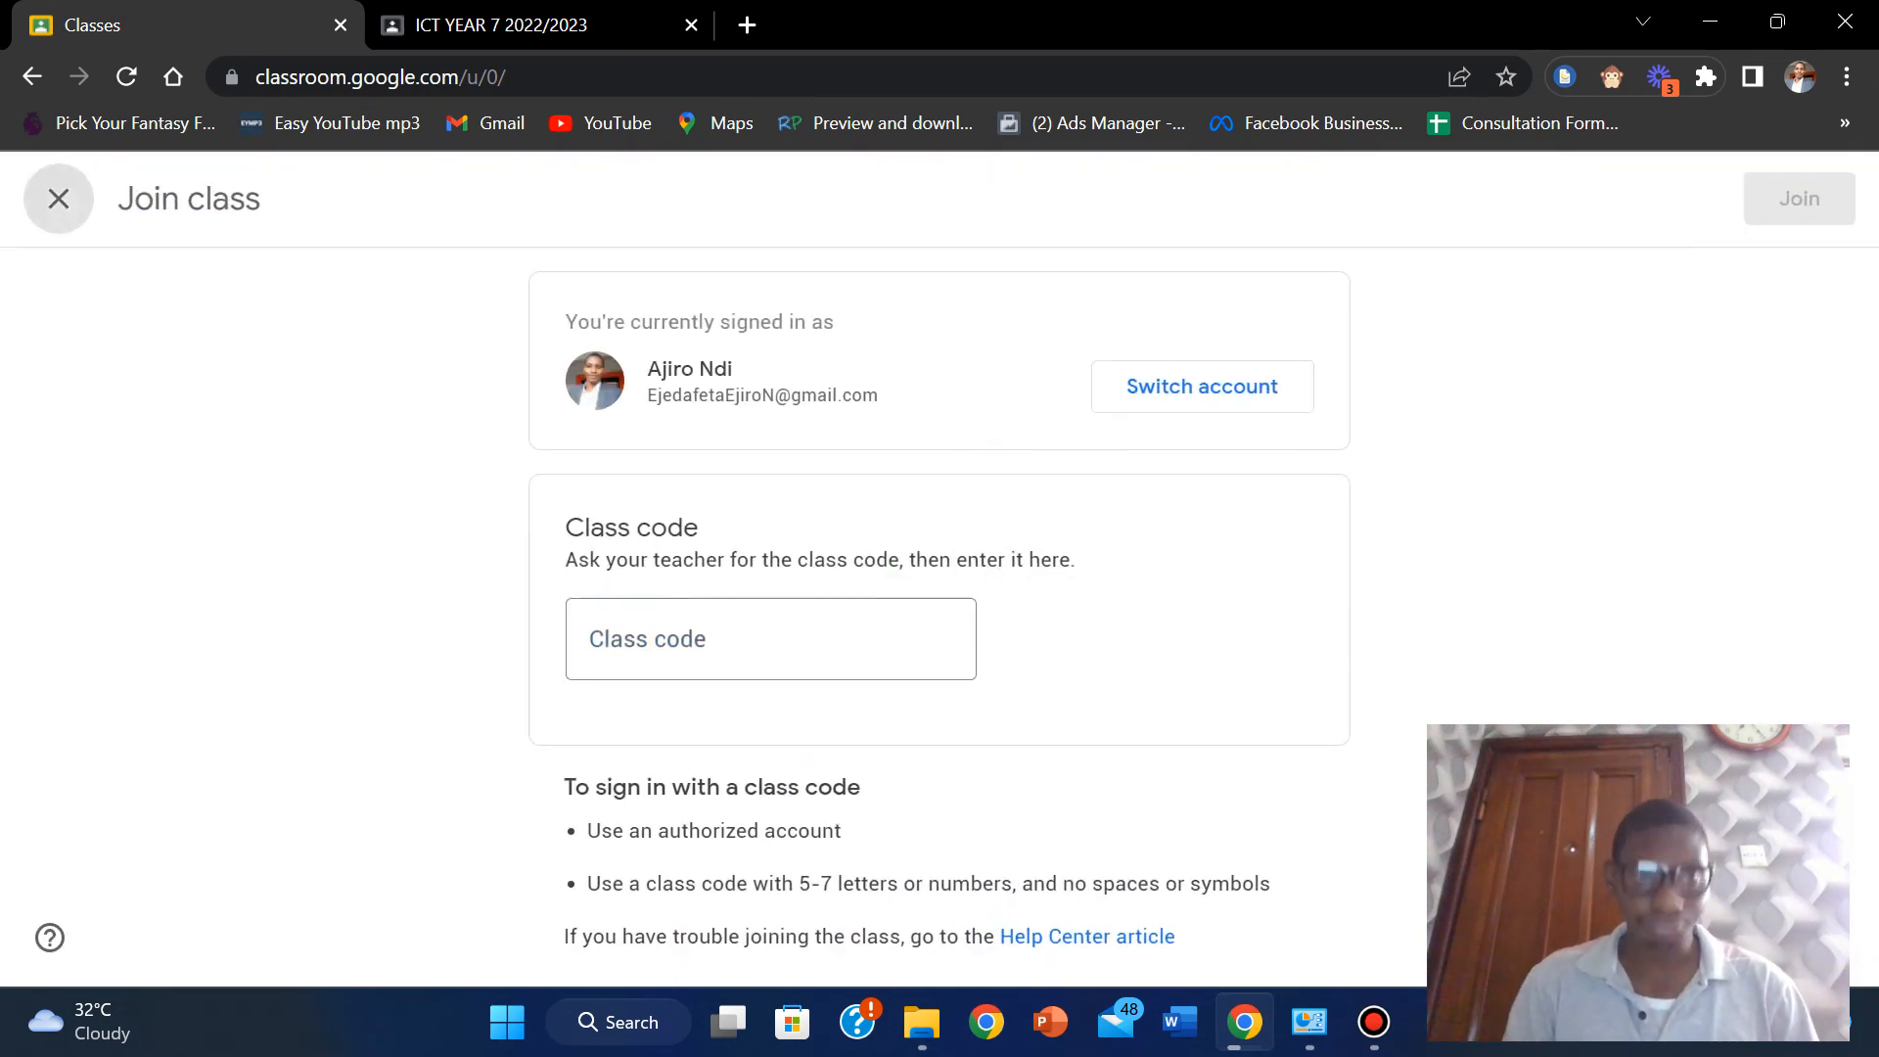
pyautogui.click(521, 26)
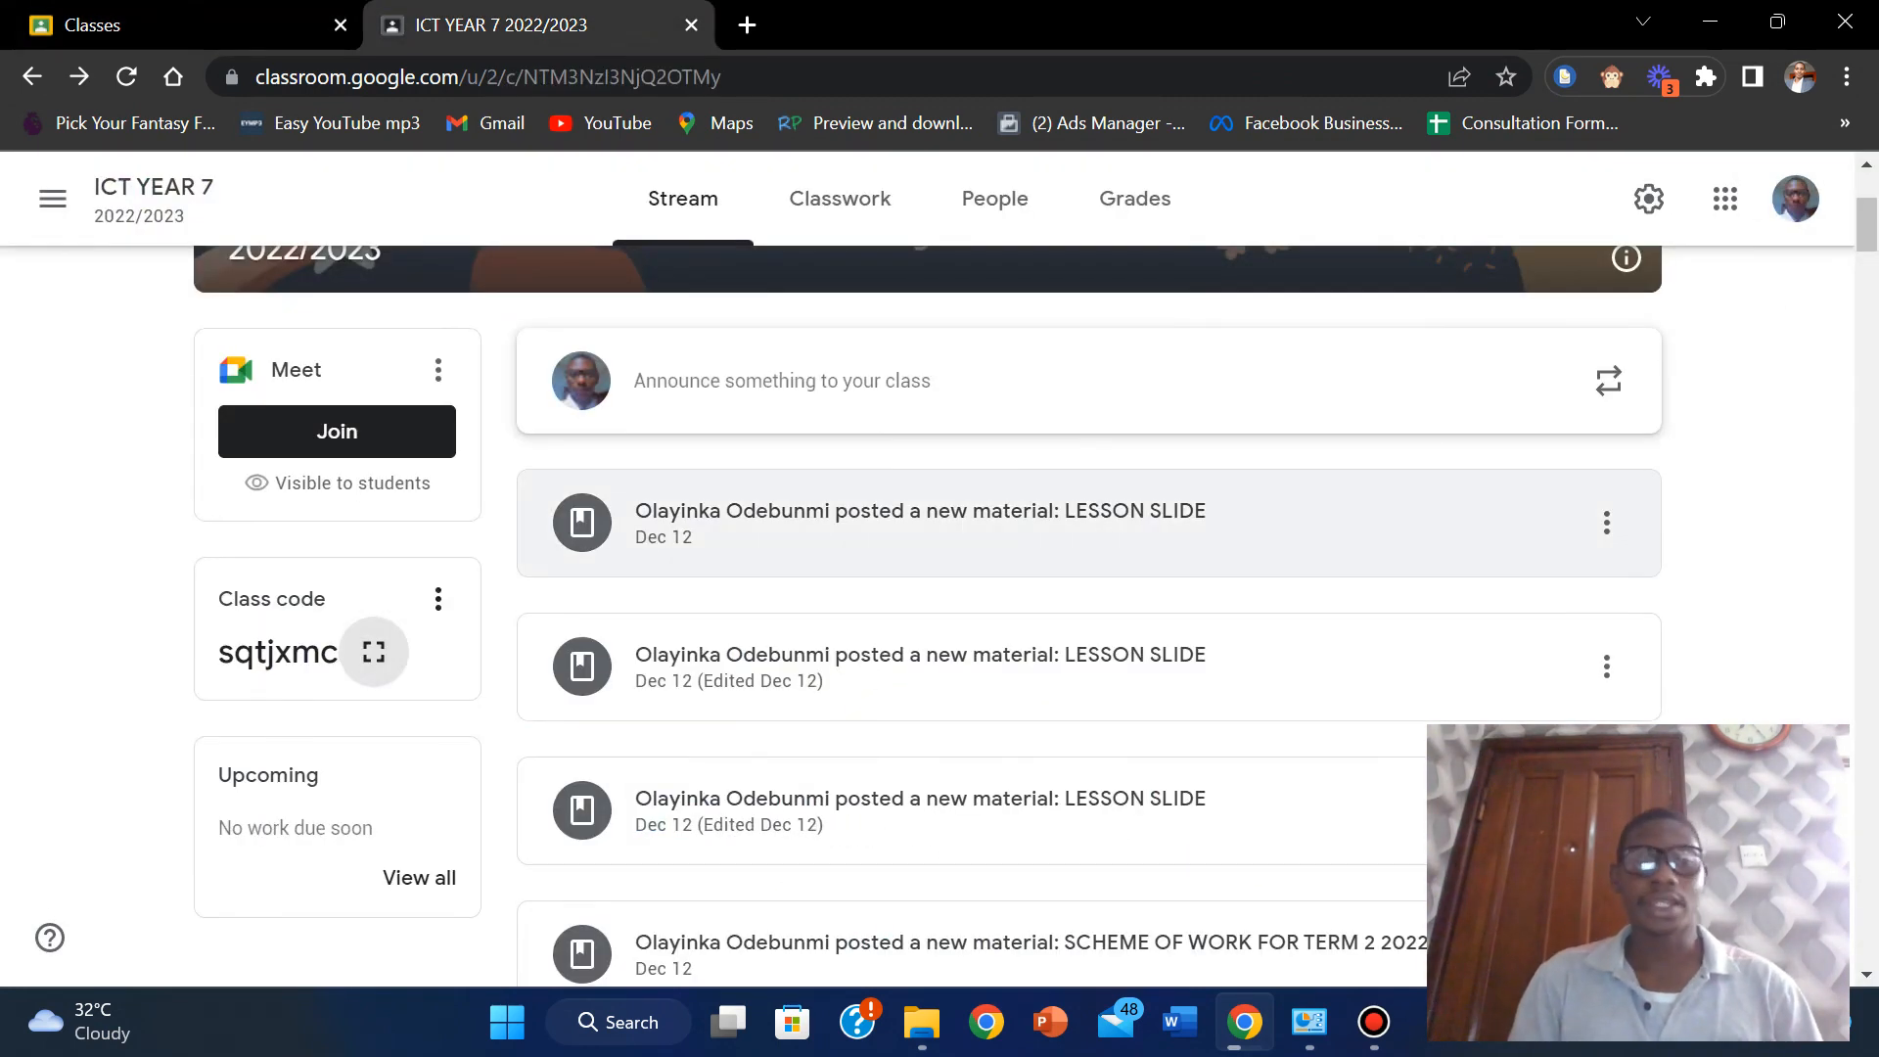
# View the class banner's customization options, including the stock header themes and photo upload, cancelling without changing the appearance.
pyautogui.scroll(-5, 1089, 617)
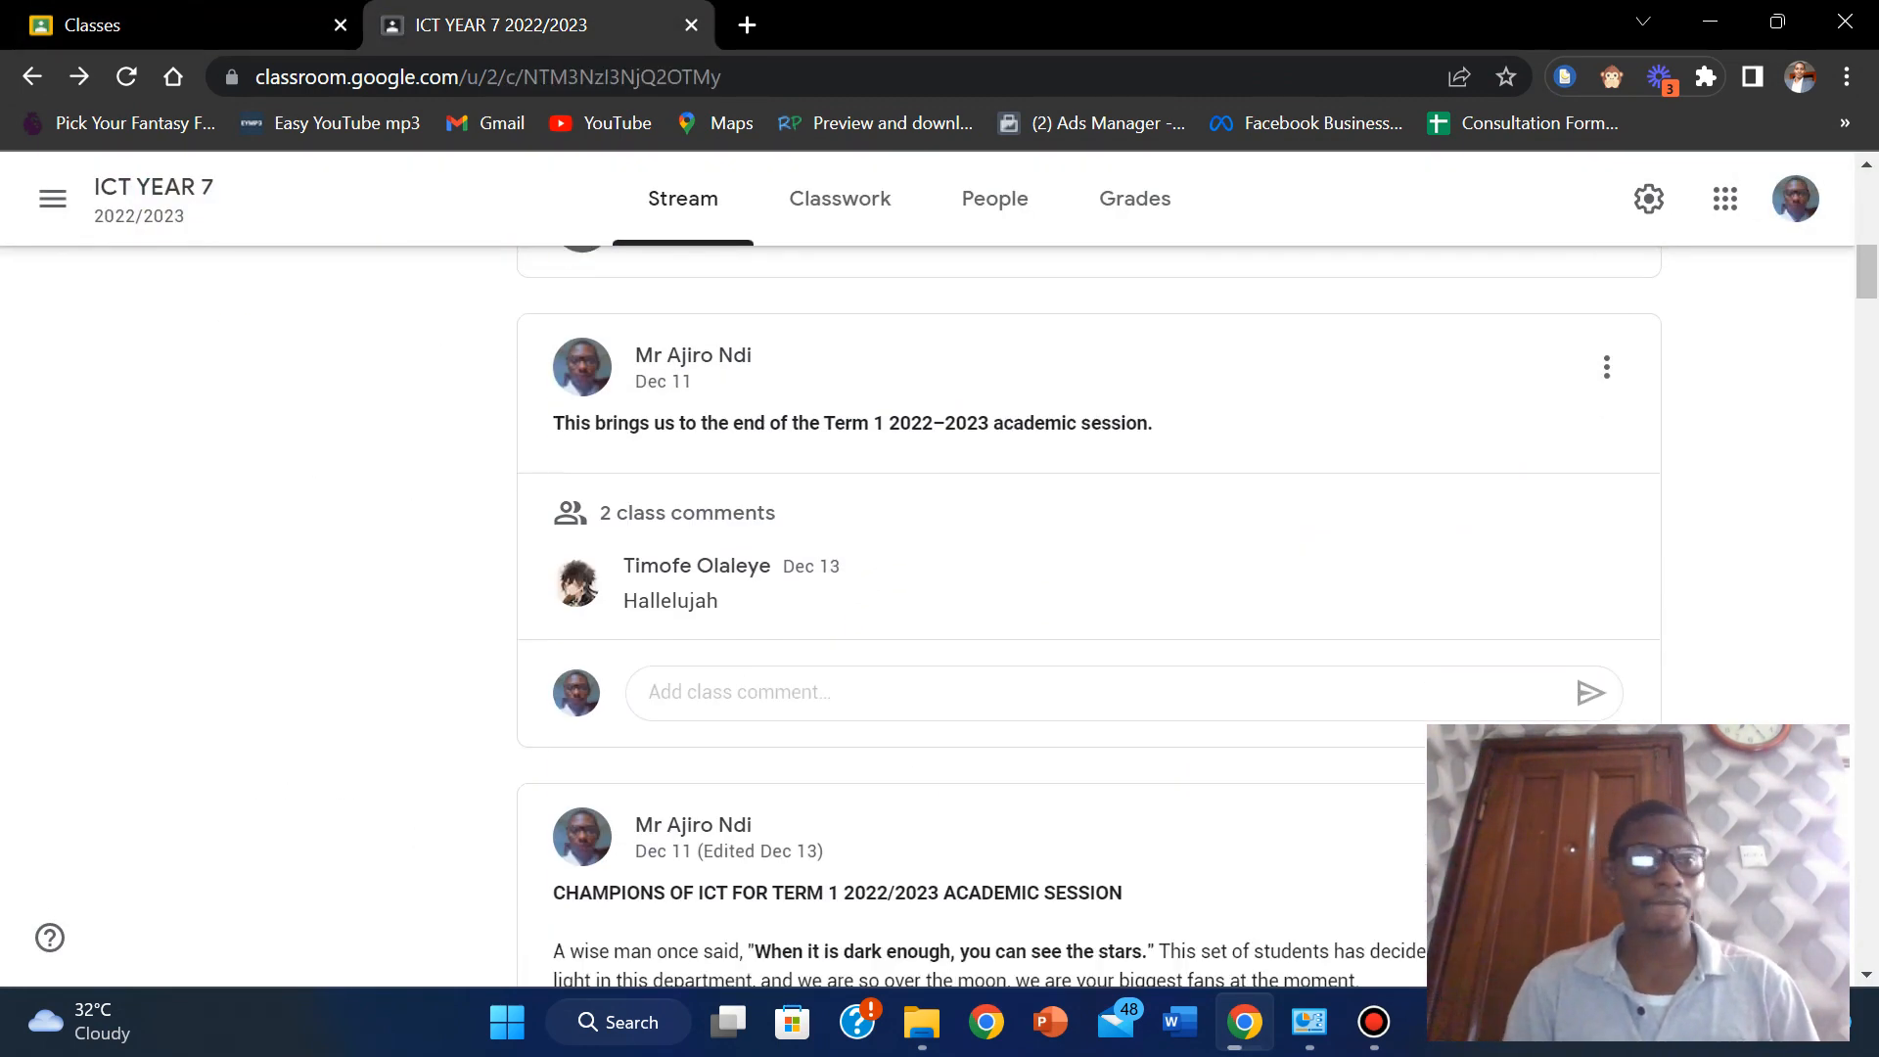
pyautogui.scroll(6, 940, 607)
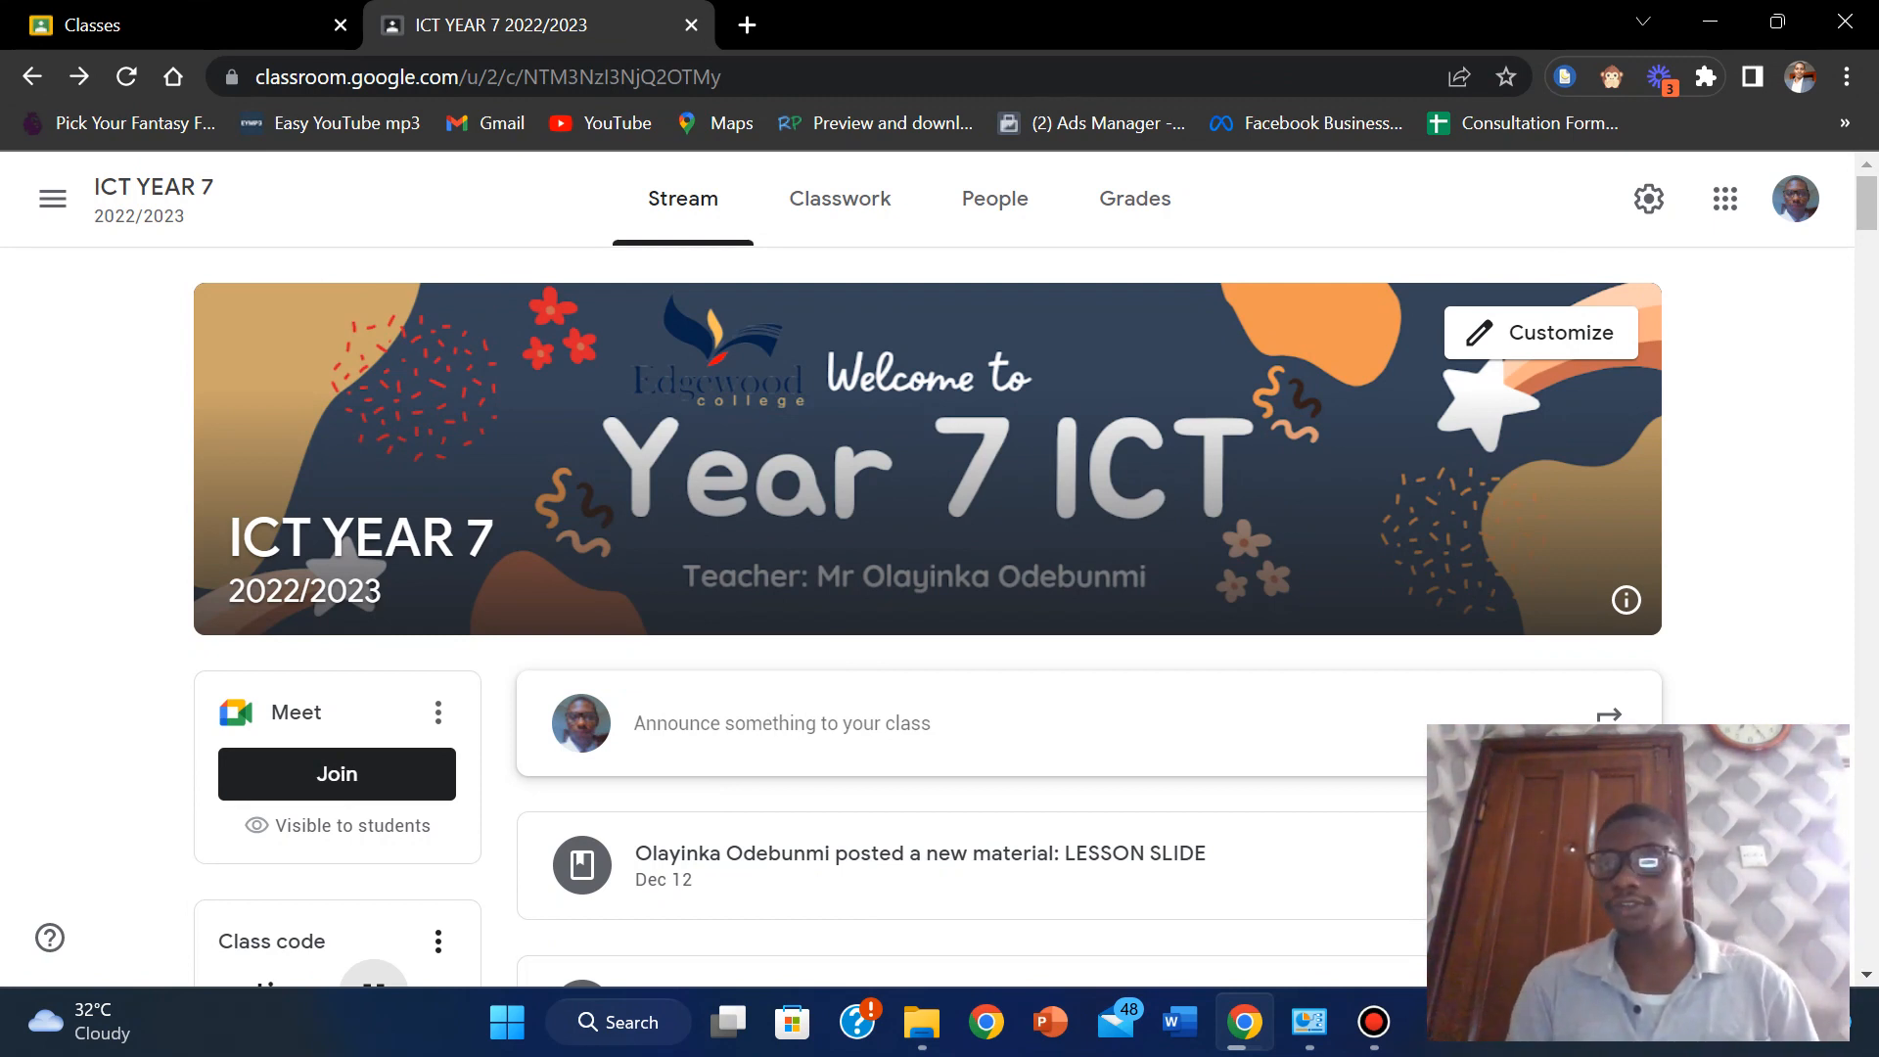
pyautogui.click(1540, 332)
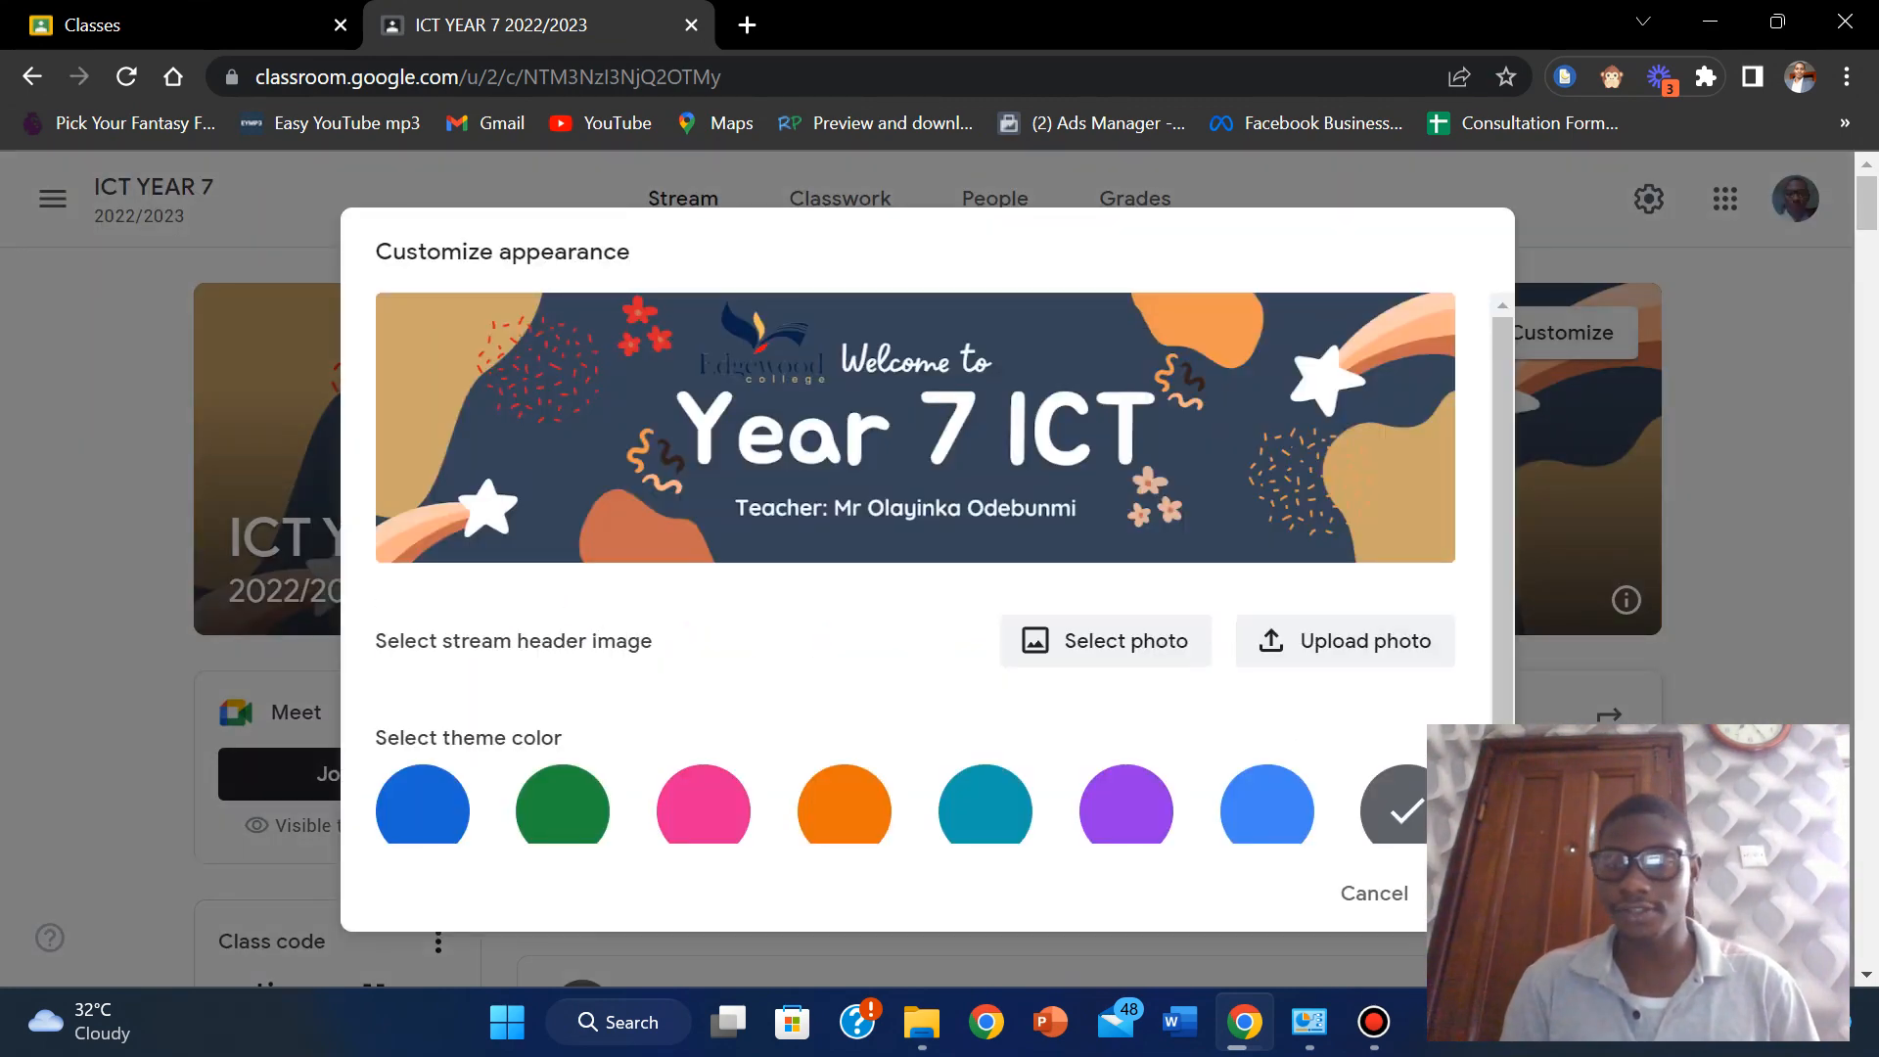
pyautogui.click(1106, 641)
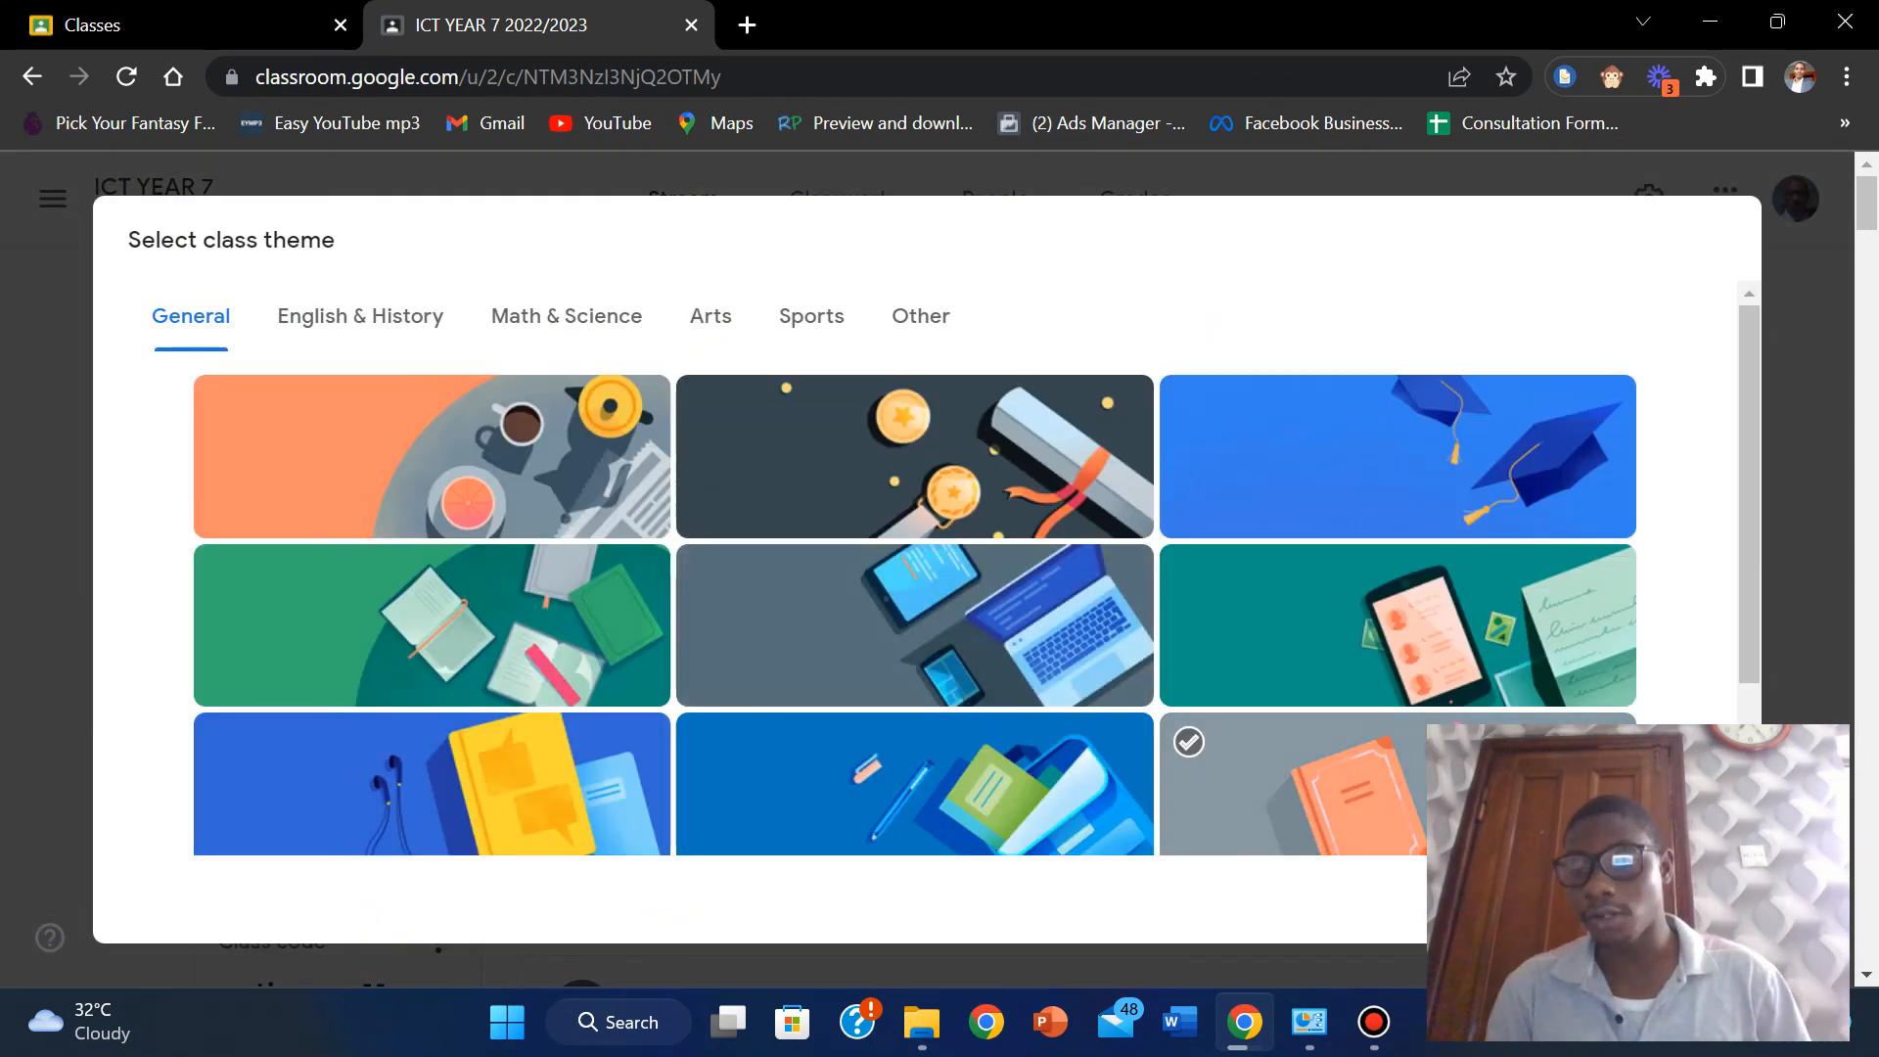
pyautogui.click(1480, 904)
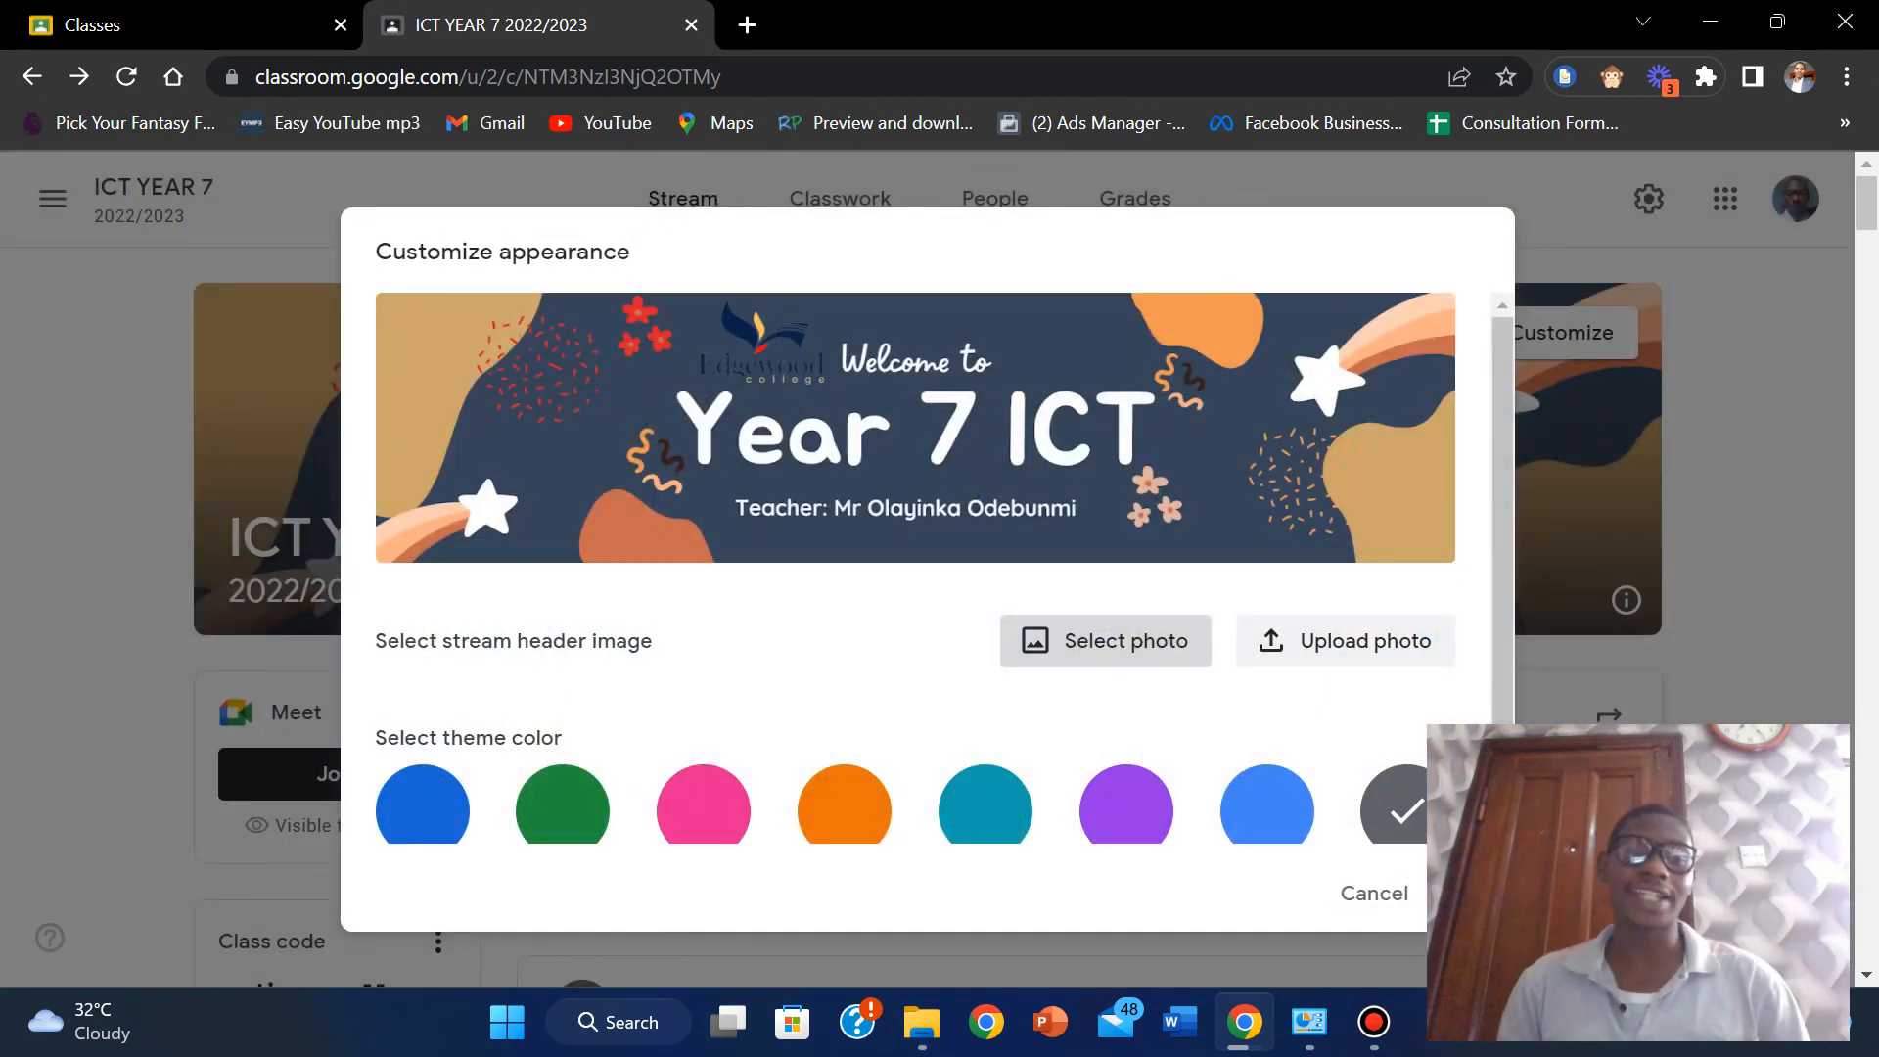
pyautogui.click(1345, 641)
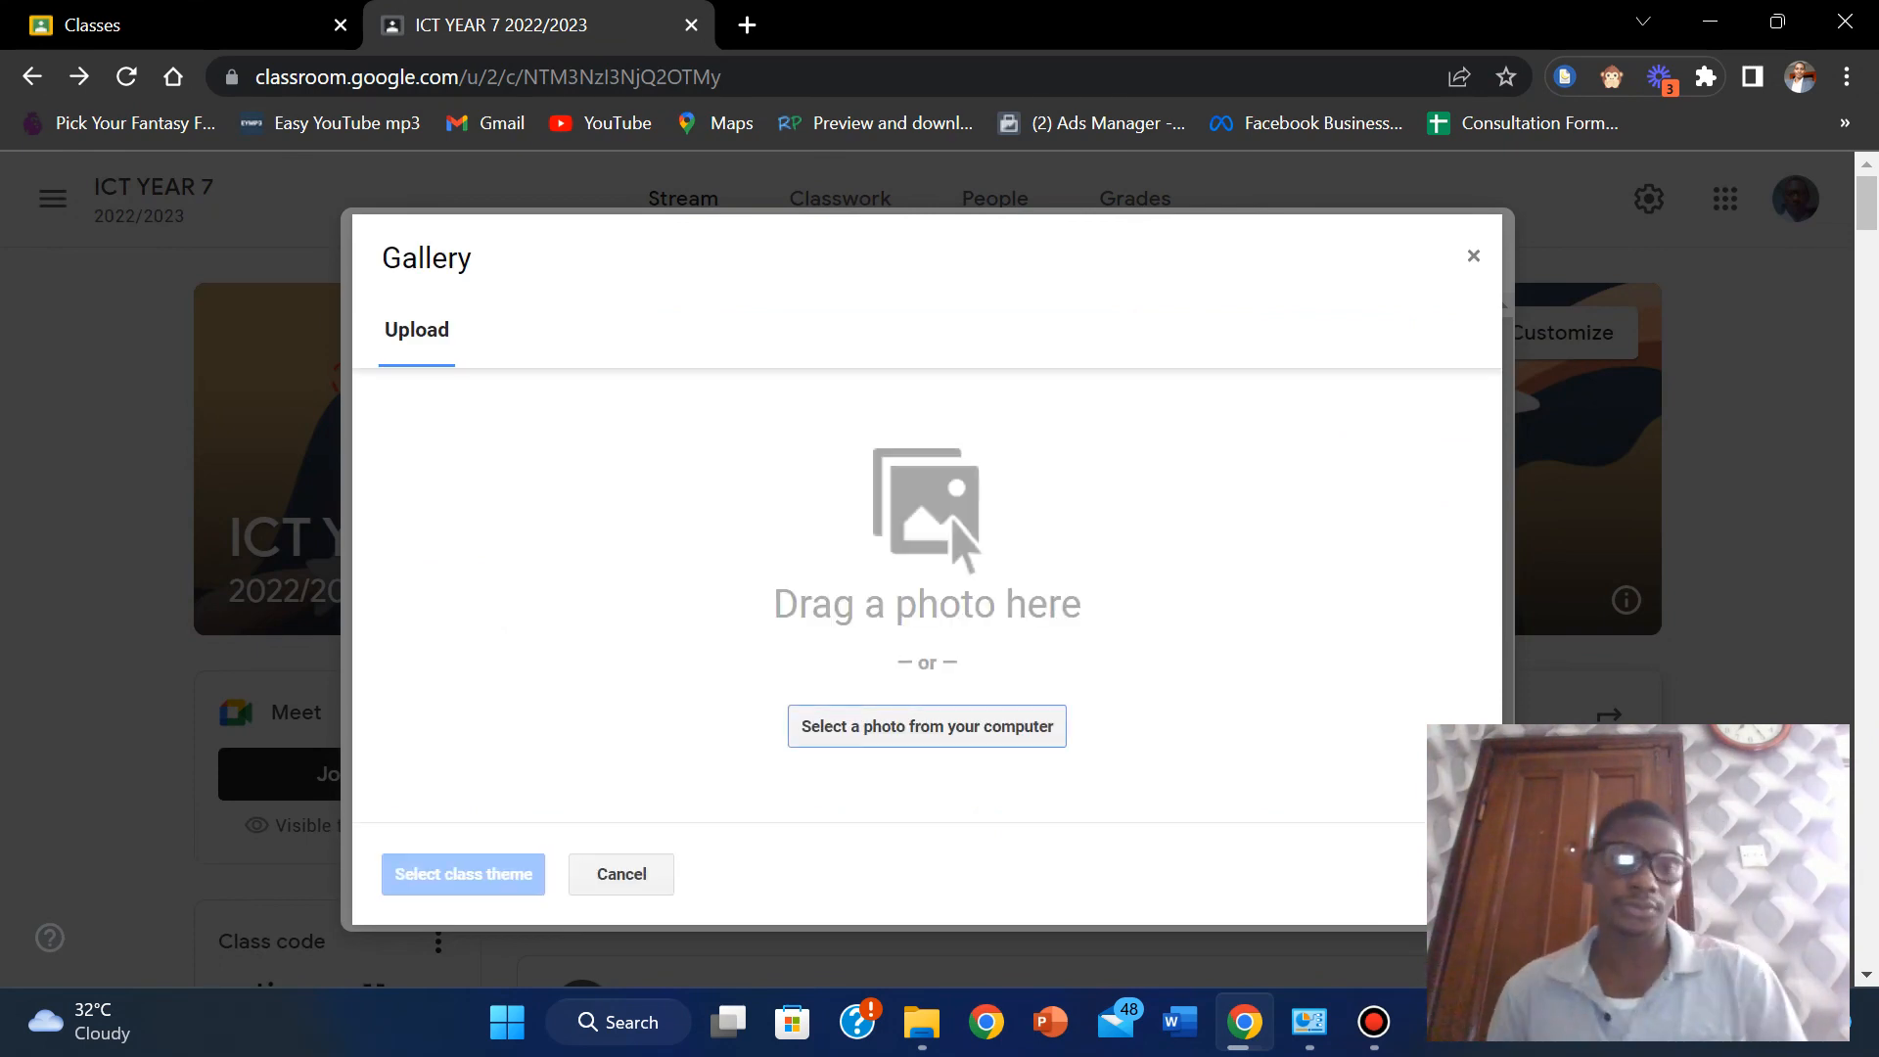
pyautogui.click(1473, 256)
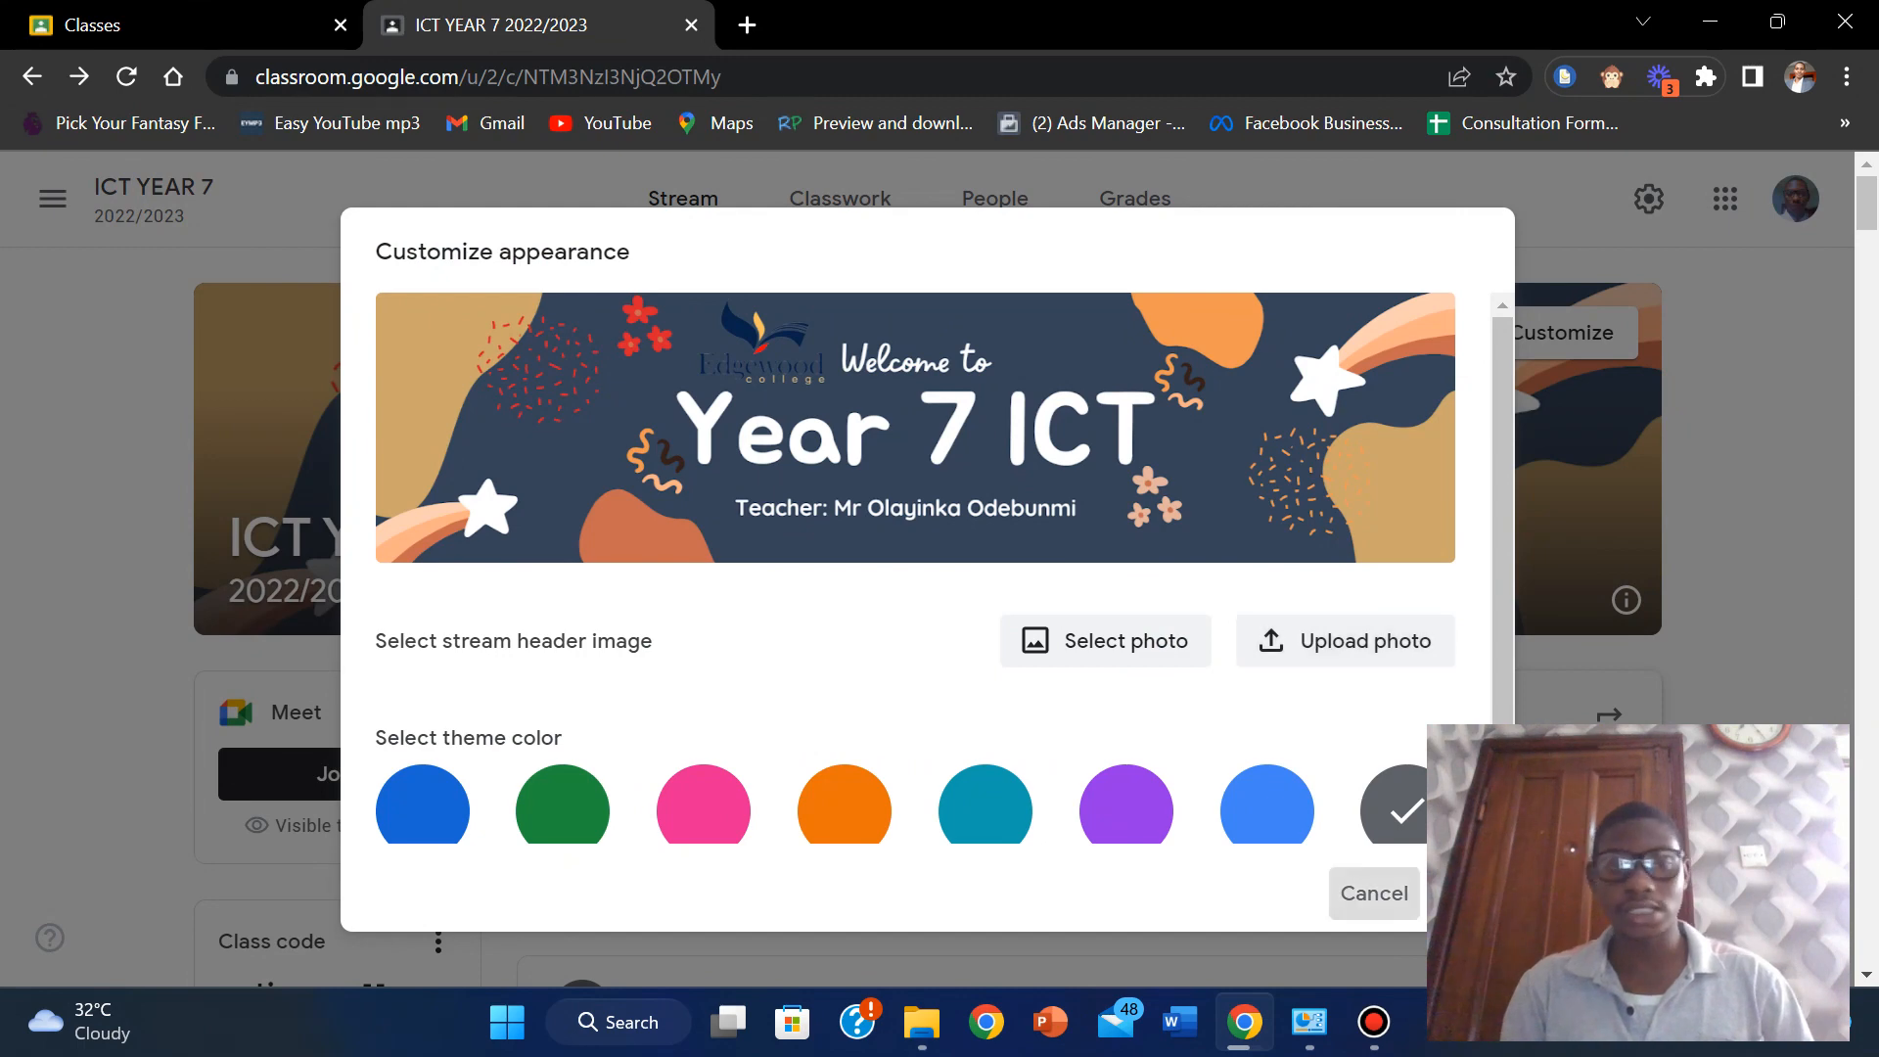
pyautogui.click(1374, 894)
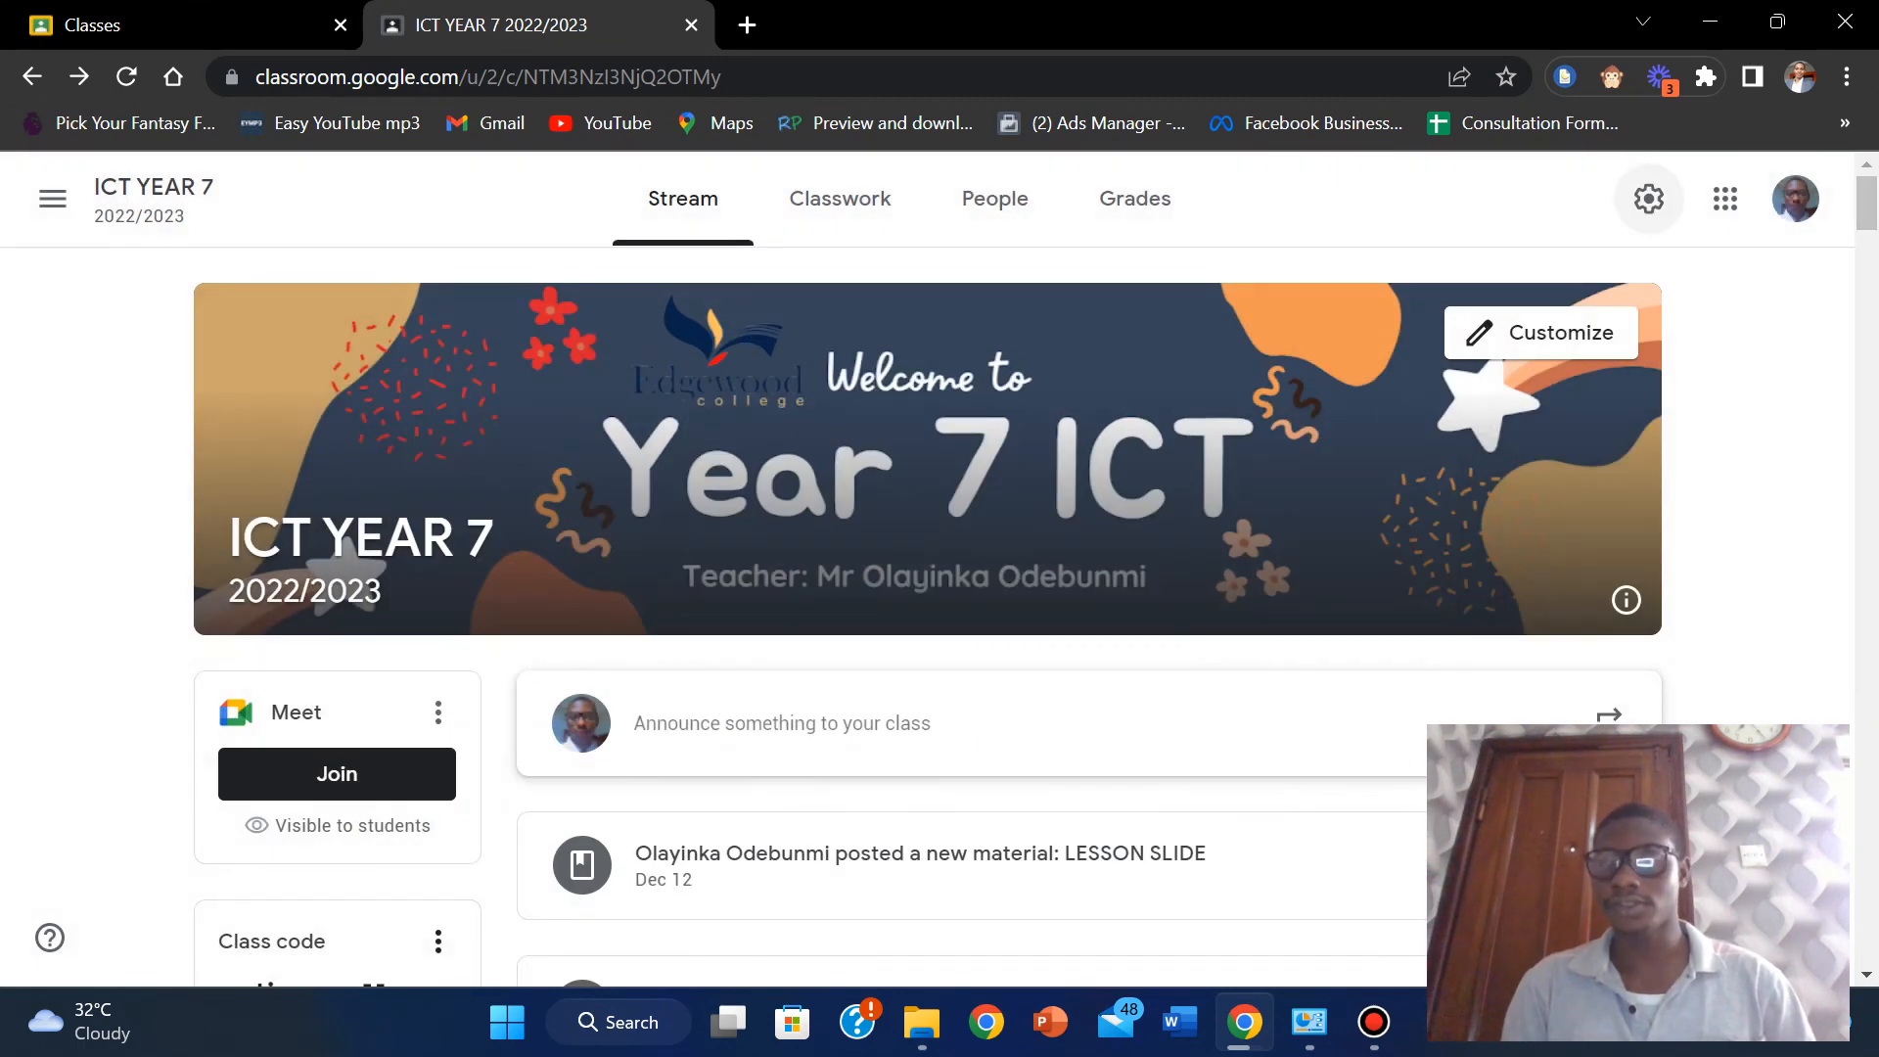
# Open the class settings and examine the class details, invite codes, Stream options and the actions available for the Meet link.
pyautogui.click(1649, 198)
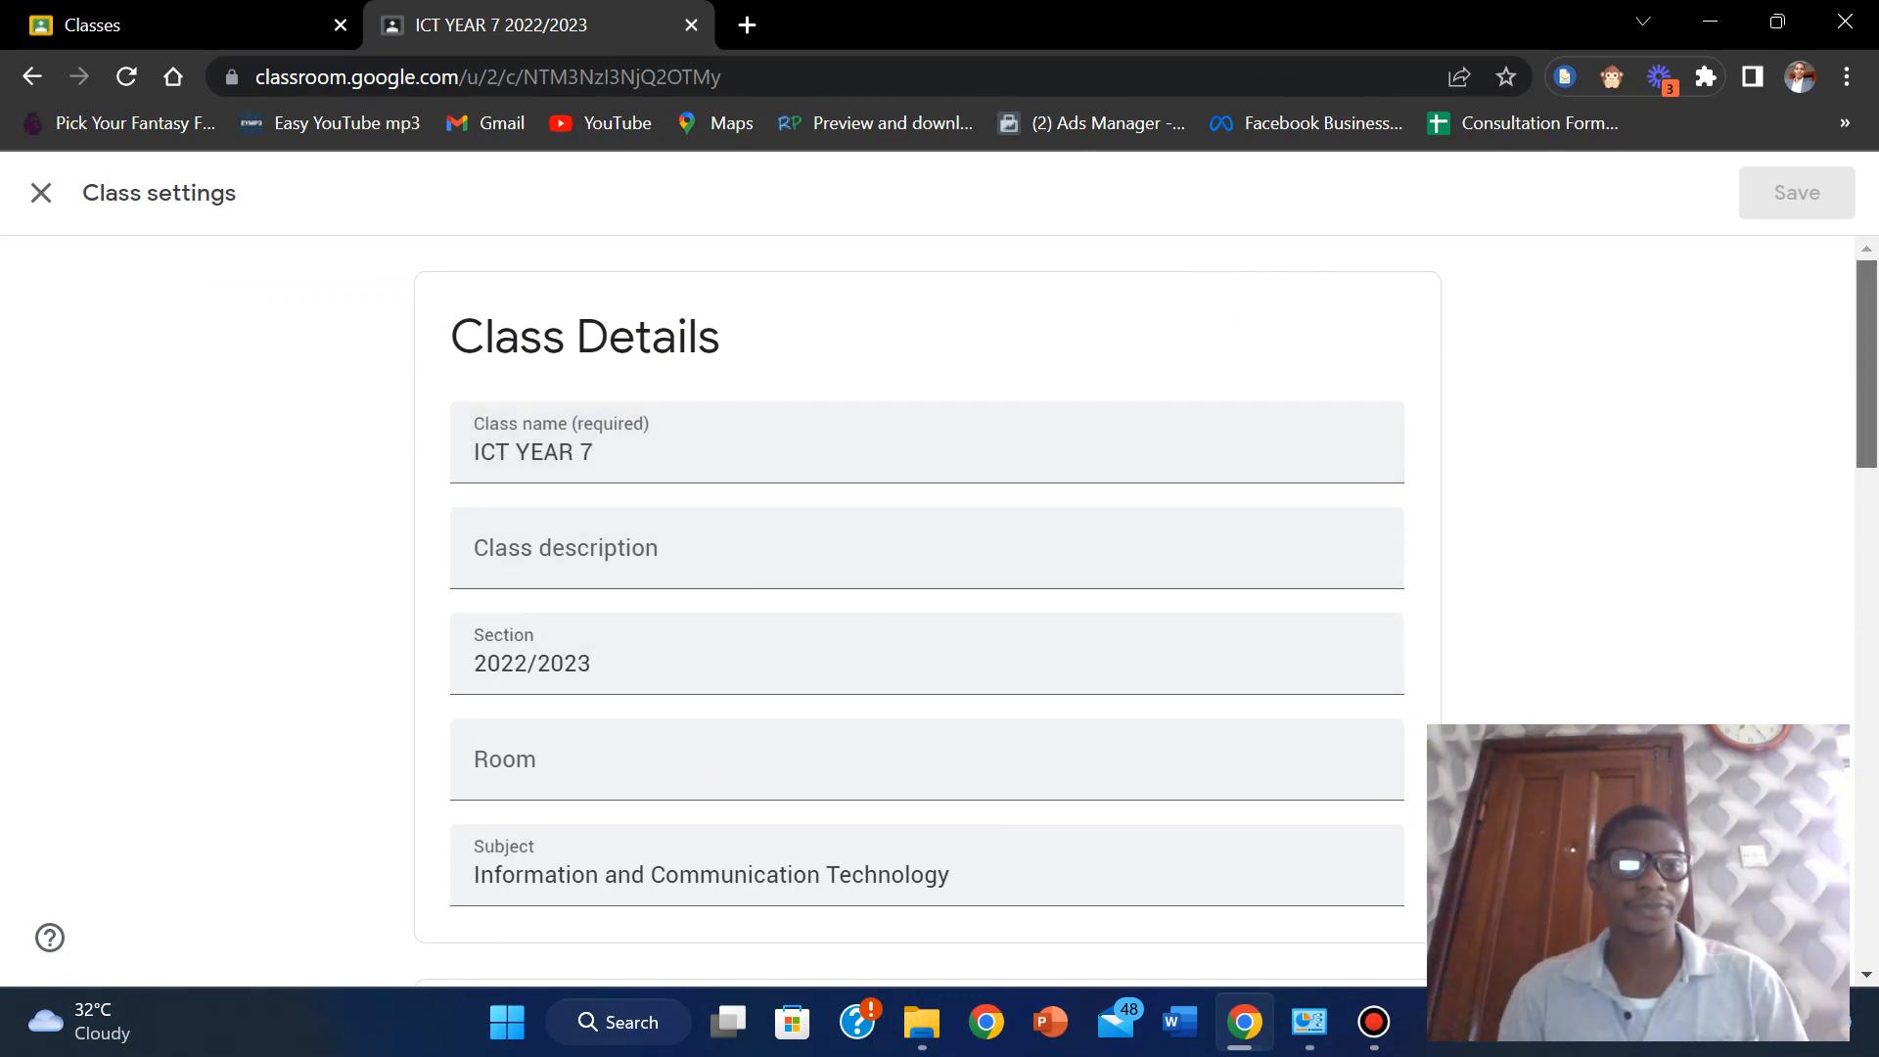
pyautogui.scroll(-2, 927, 587)
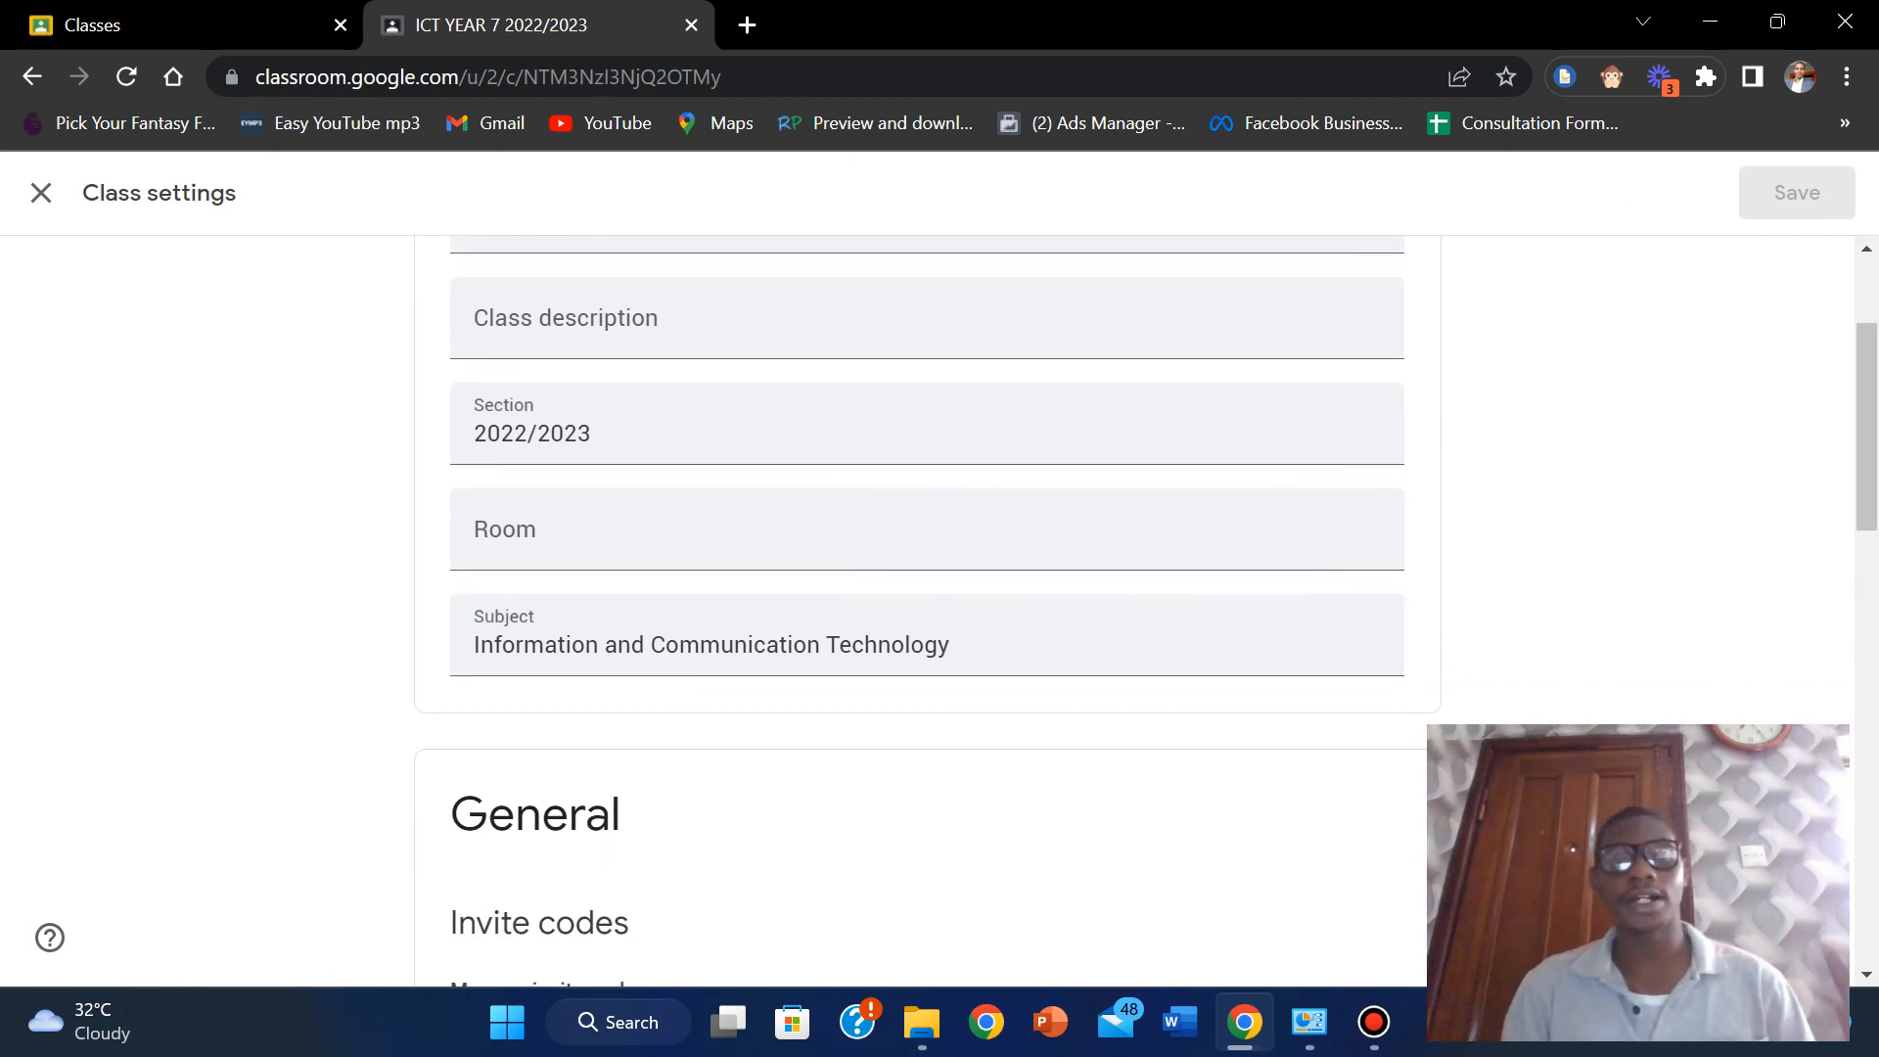
pyautogui.scroll(-5, 927, 587)
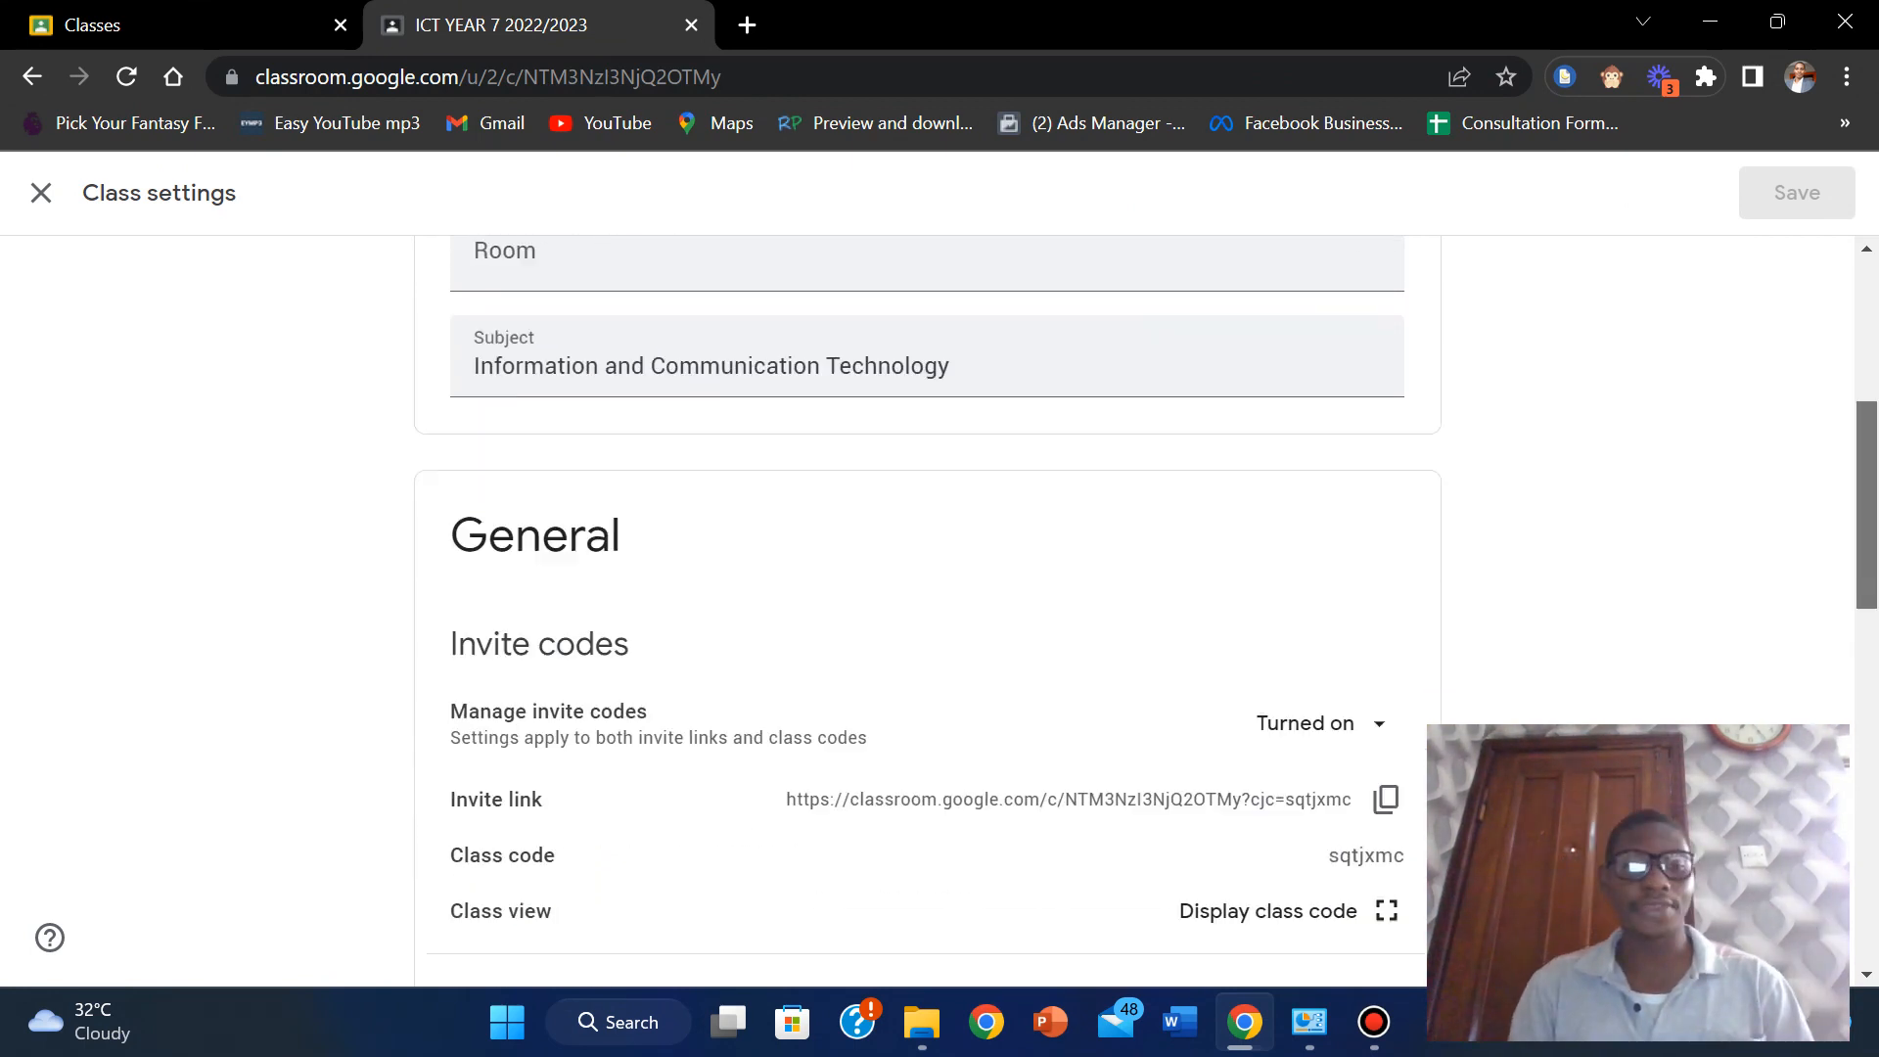
pyautogui.scroll(-2, 927, 587)
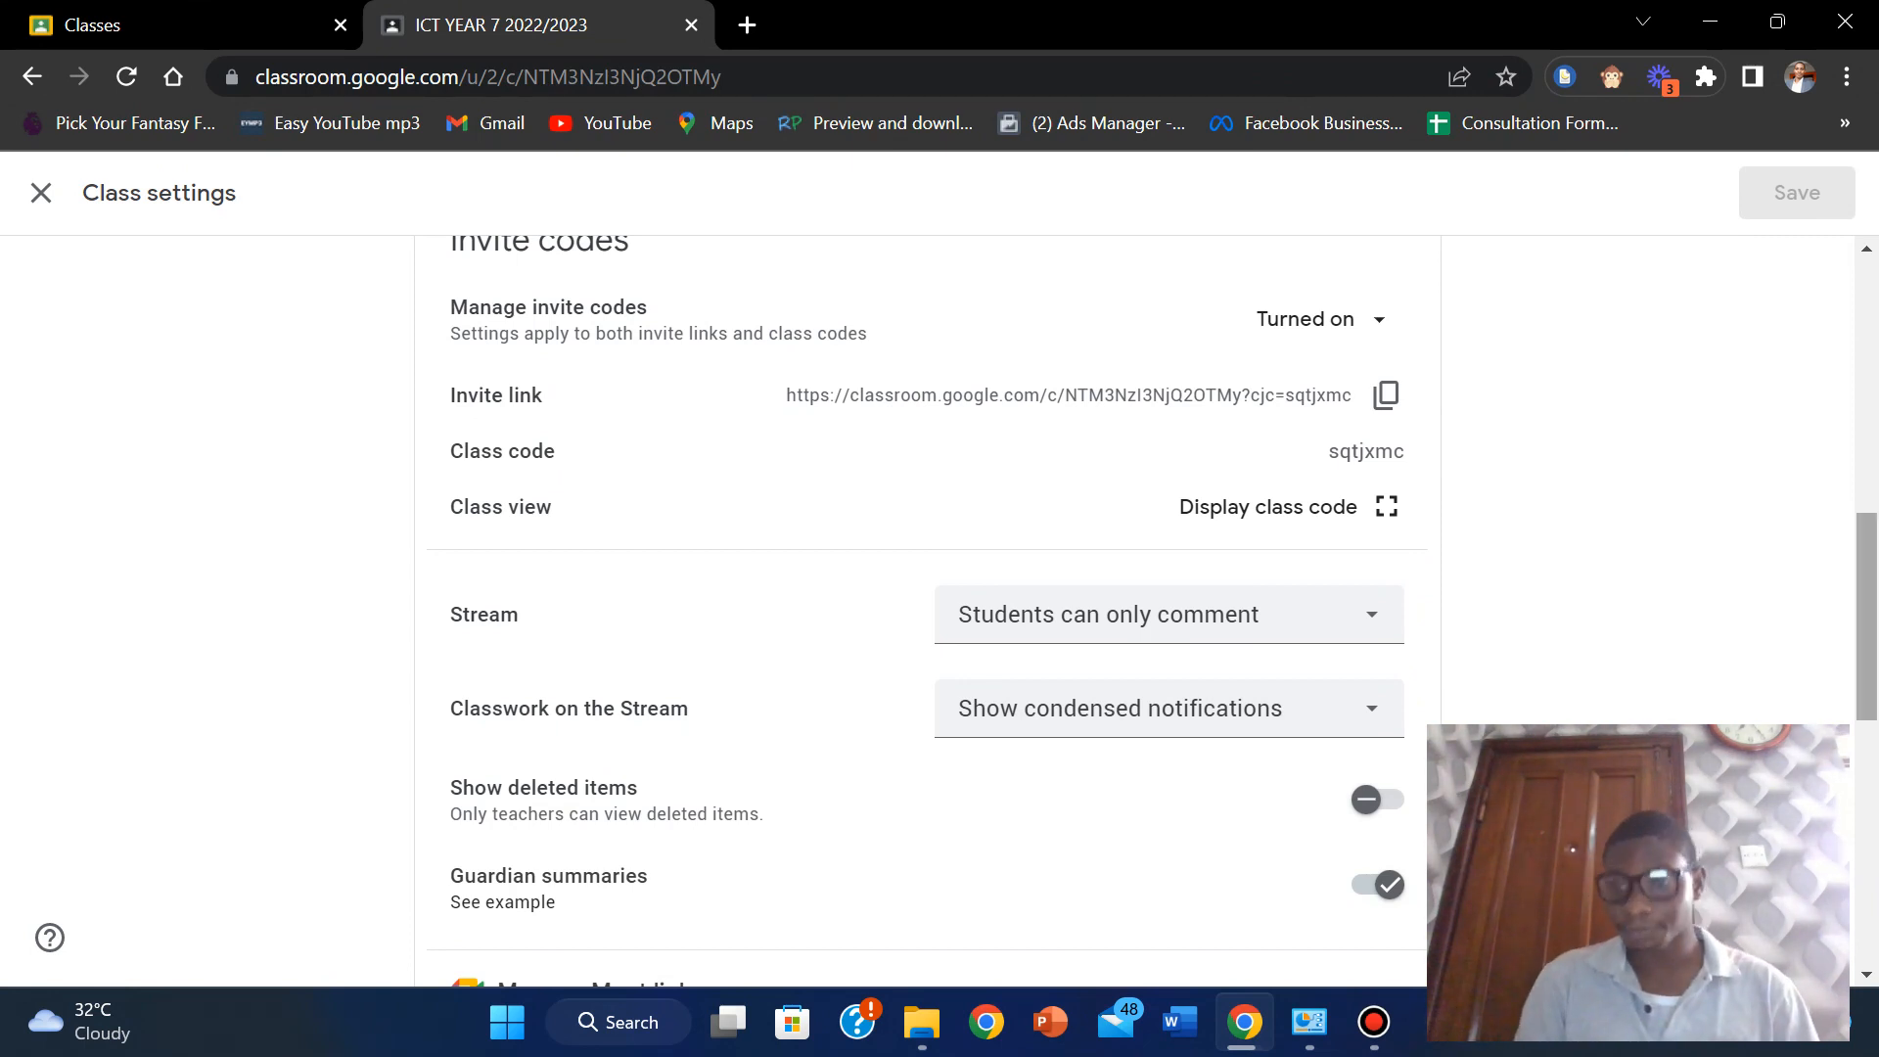
pyautogui.scroll(-4, 920, 607)
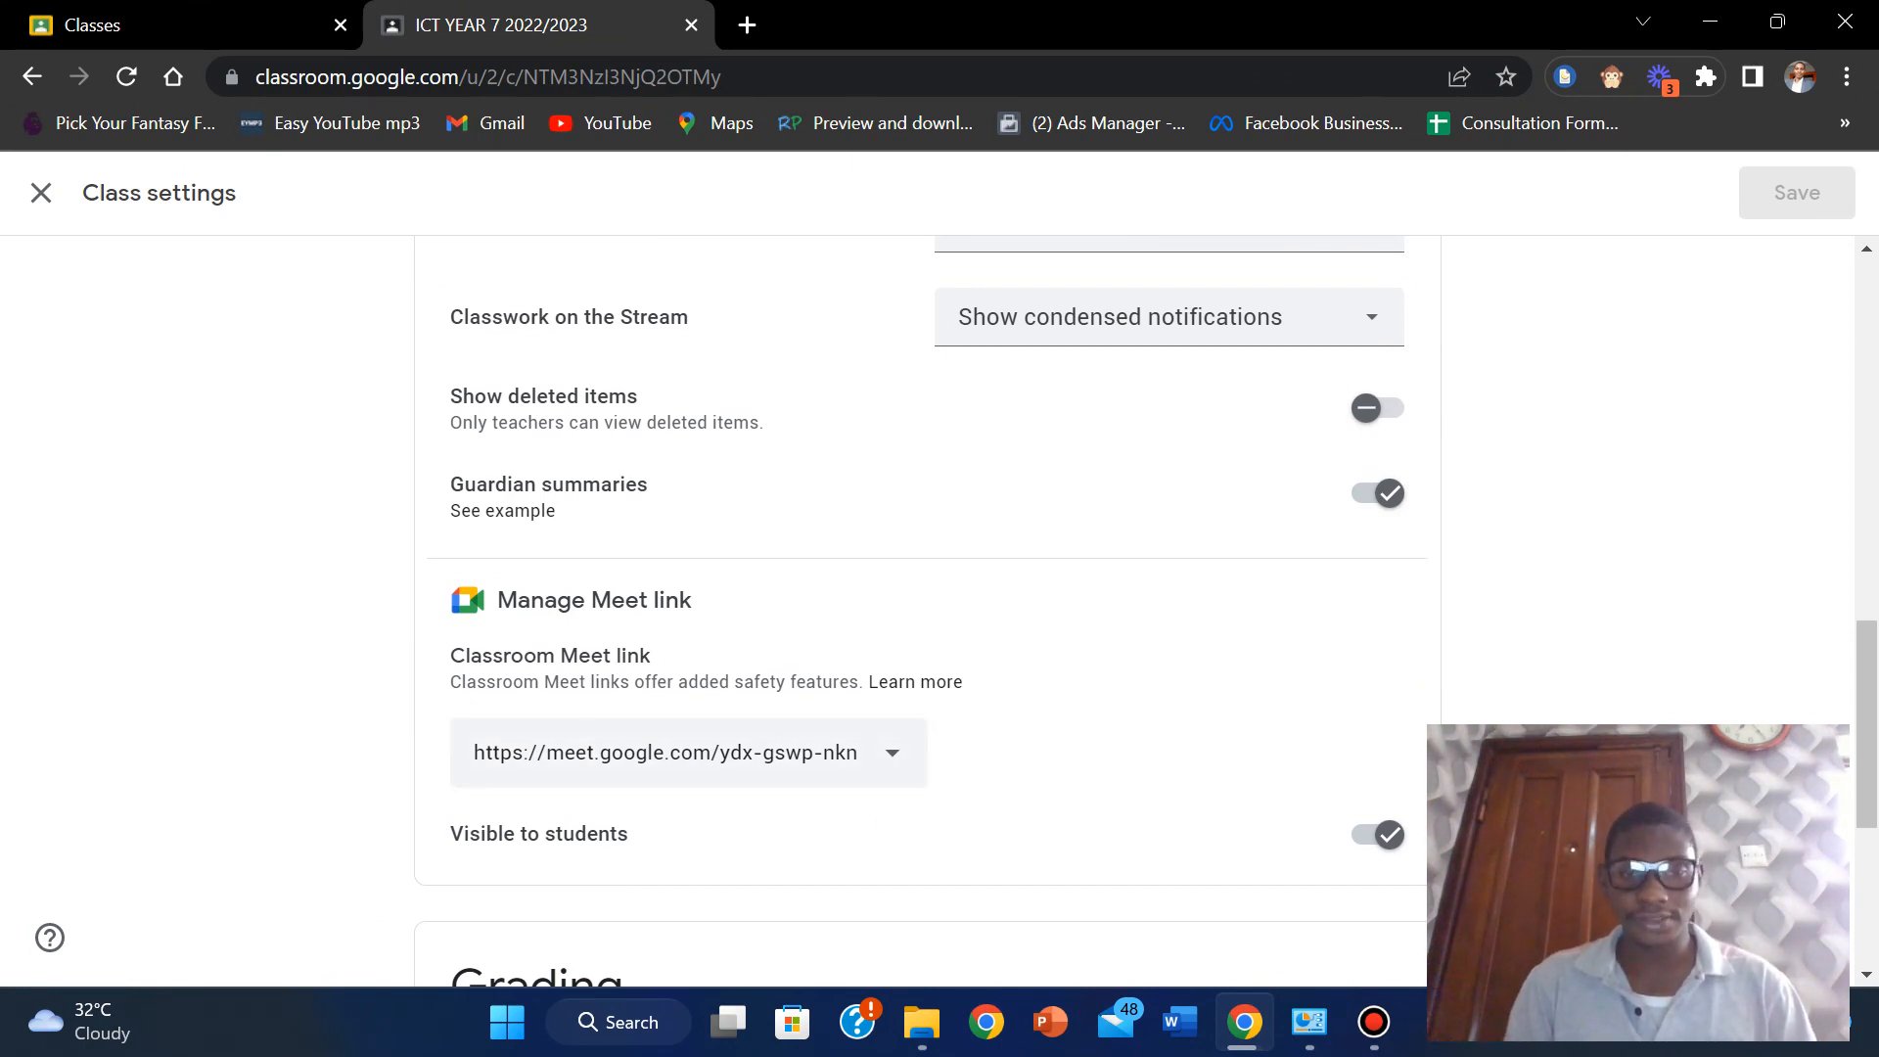
pyautogui.click(891, 752)
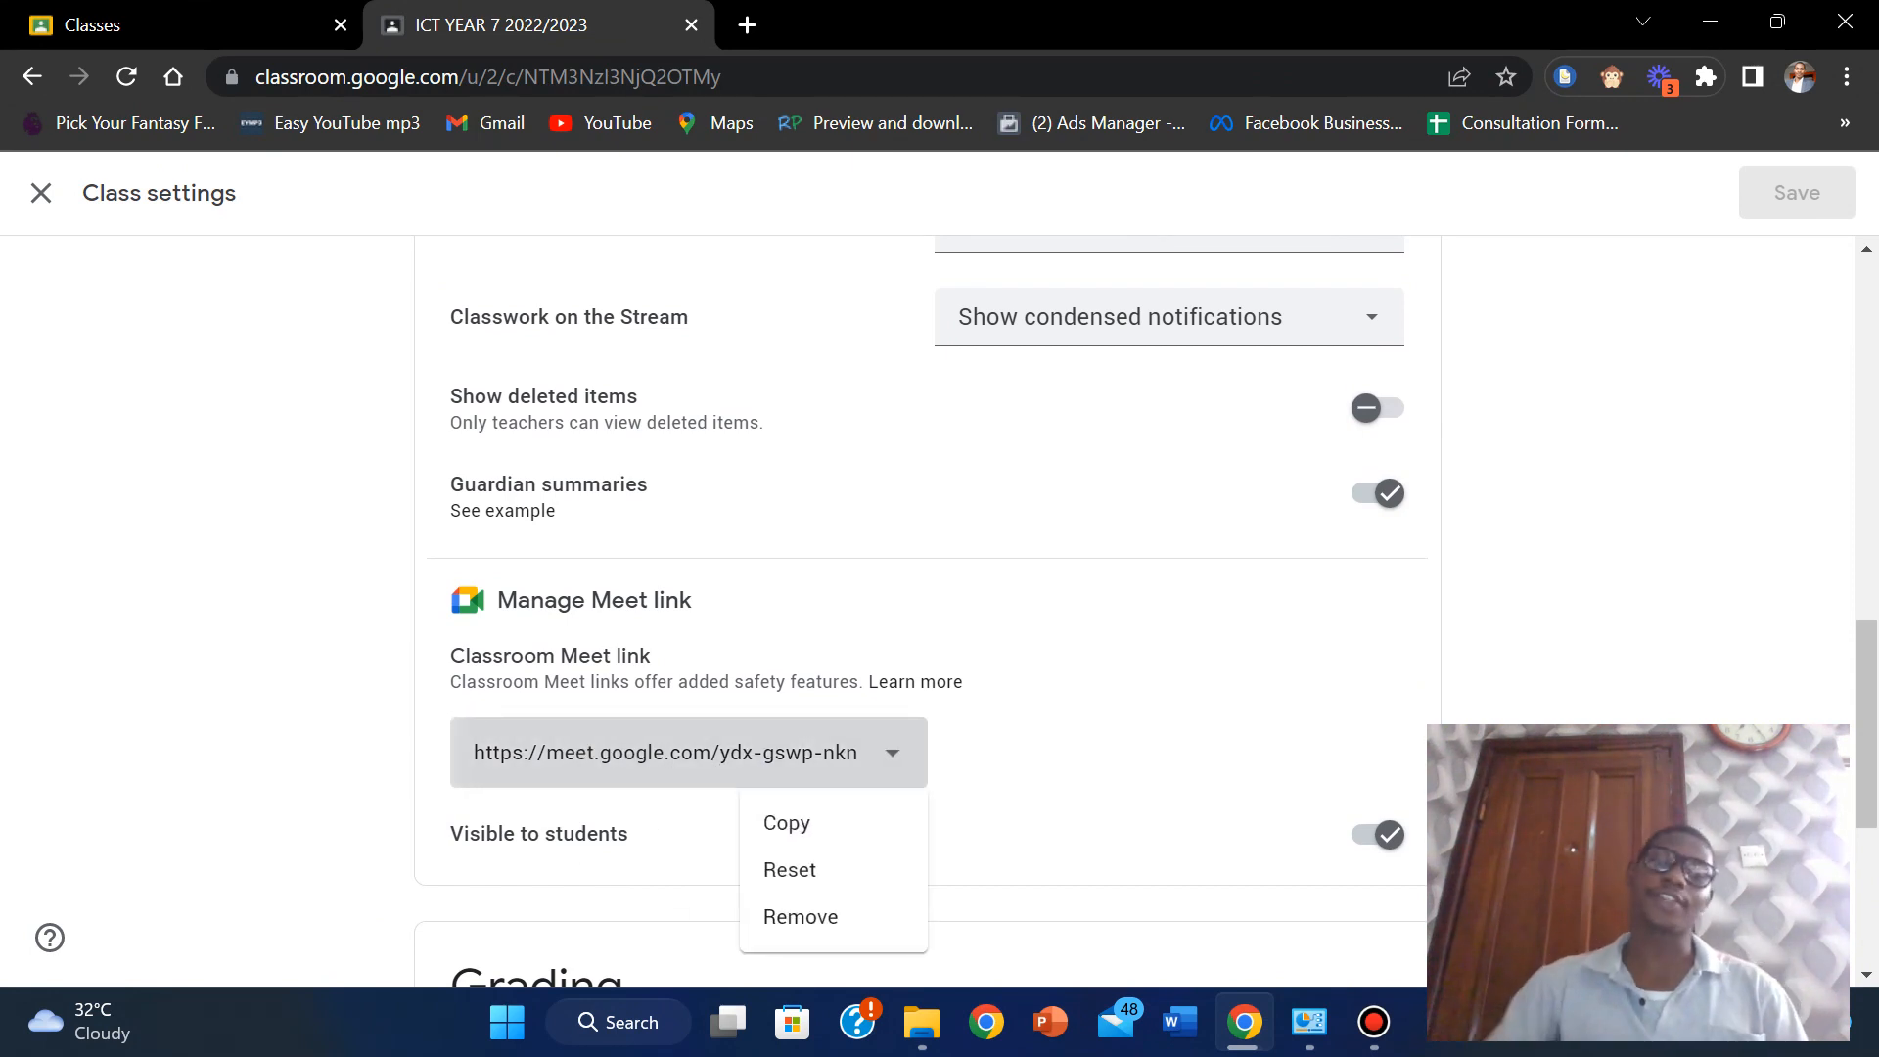
pyautogui.press('Escape')
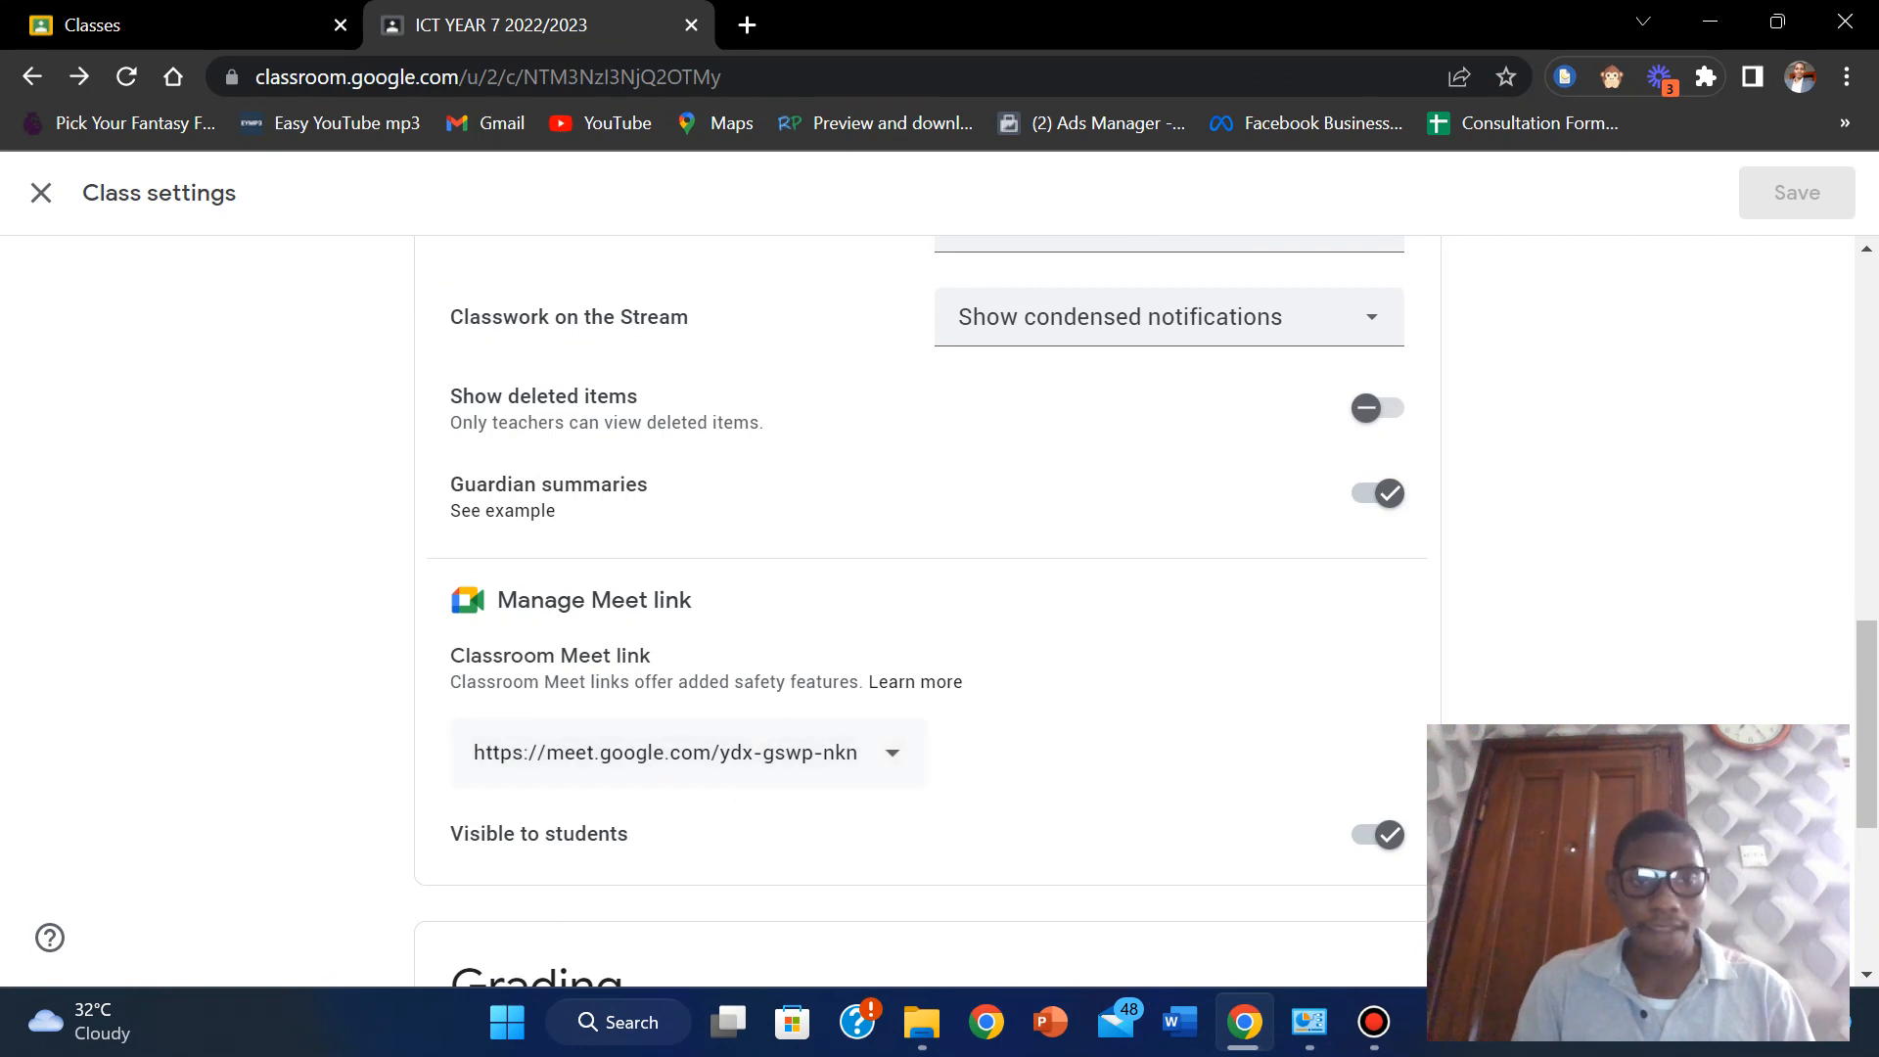
# Examine the grading settings, look back over the class settings and leave them without saving changes.
pyautogui.scroll(-5, 928, 607)
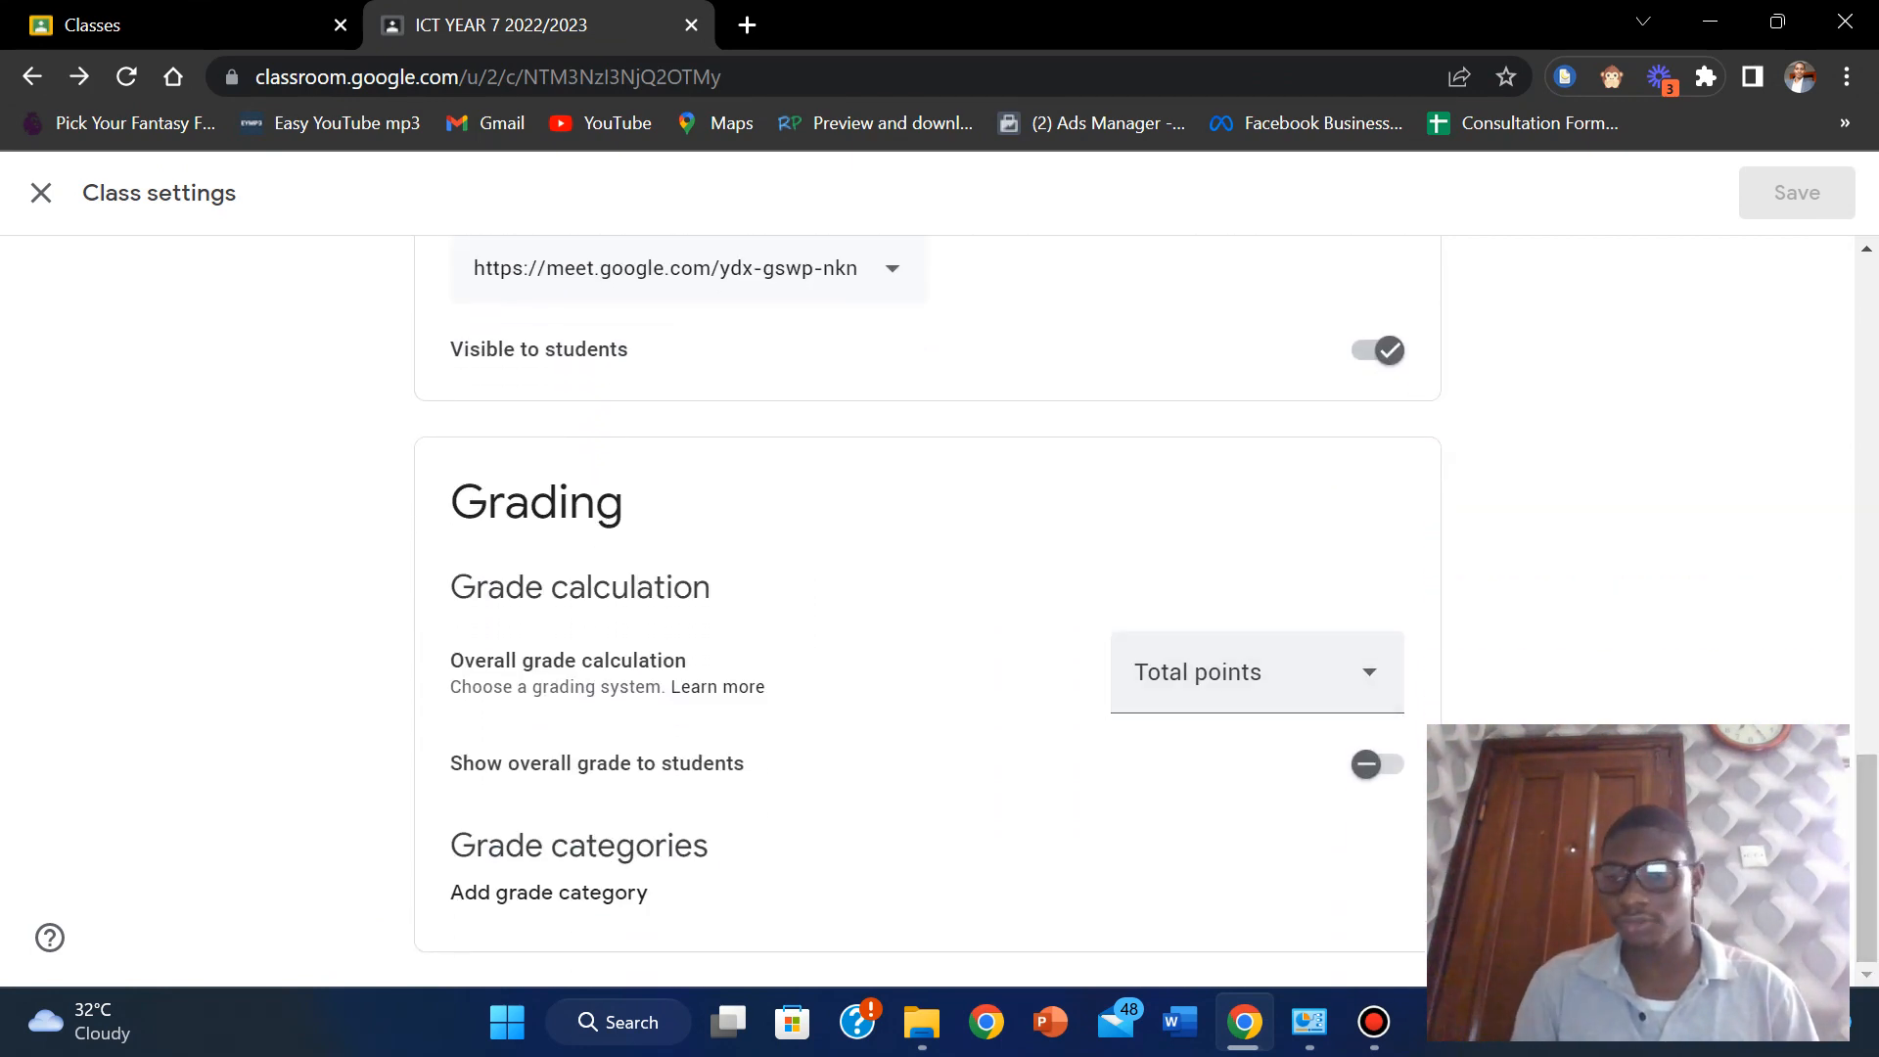
pyautogui.scroll(8, 927, 606)
pyautogui.scroll(-3, 927, 606)
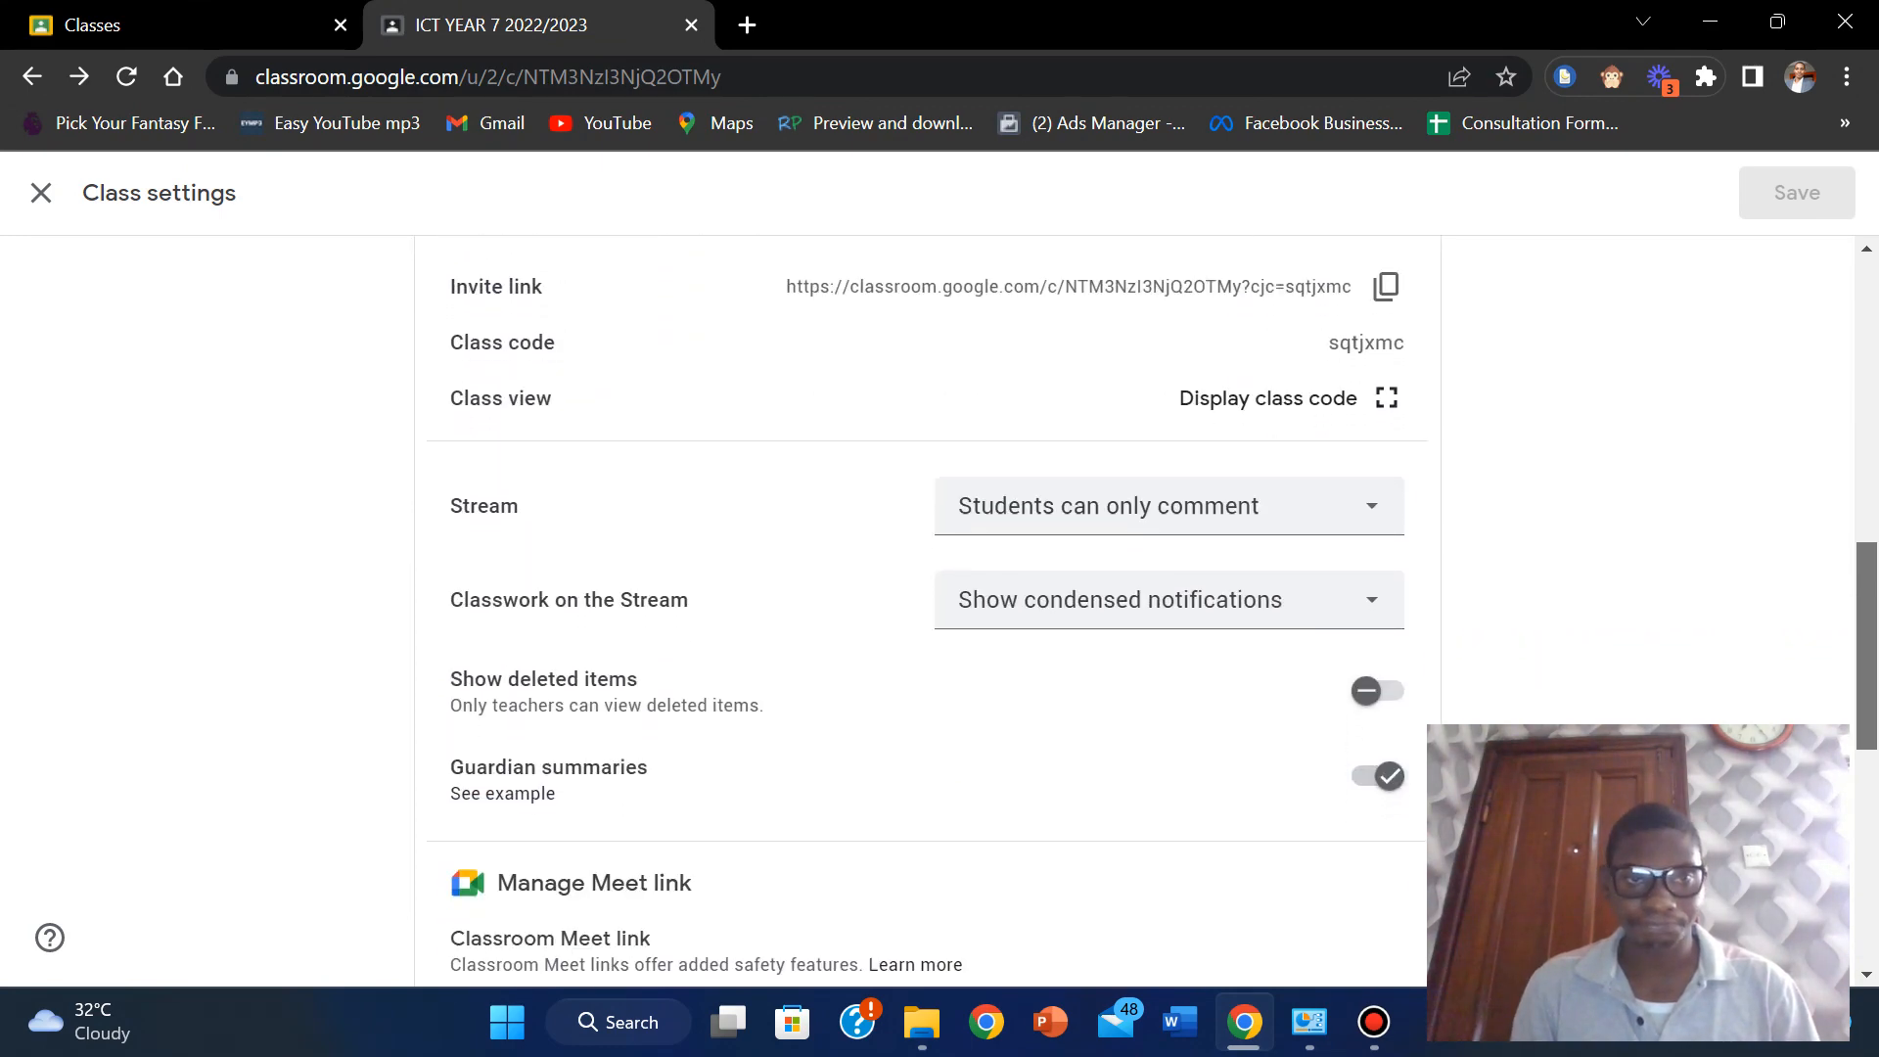
pyautogui.scroll(8, 928, 607)
pyautogui.scroll(3, 927, 607)
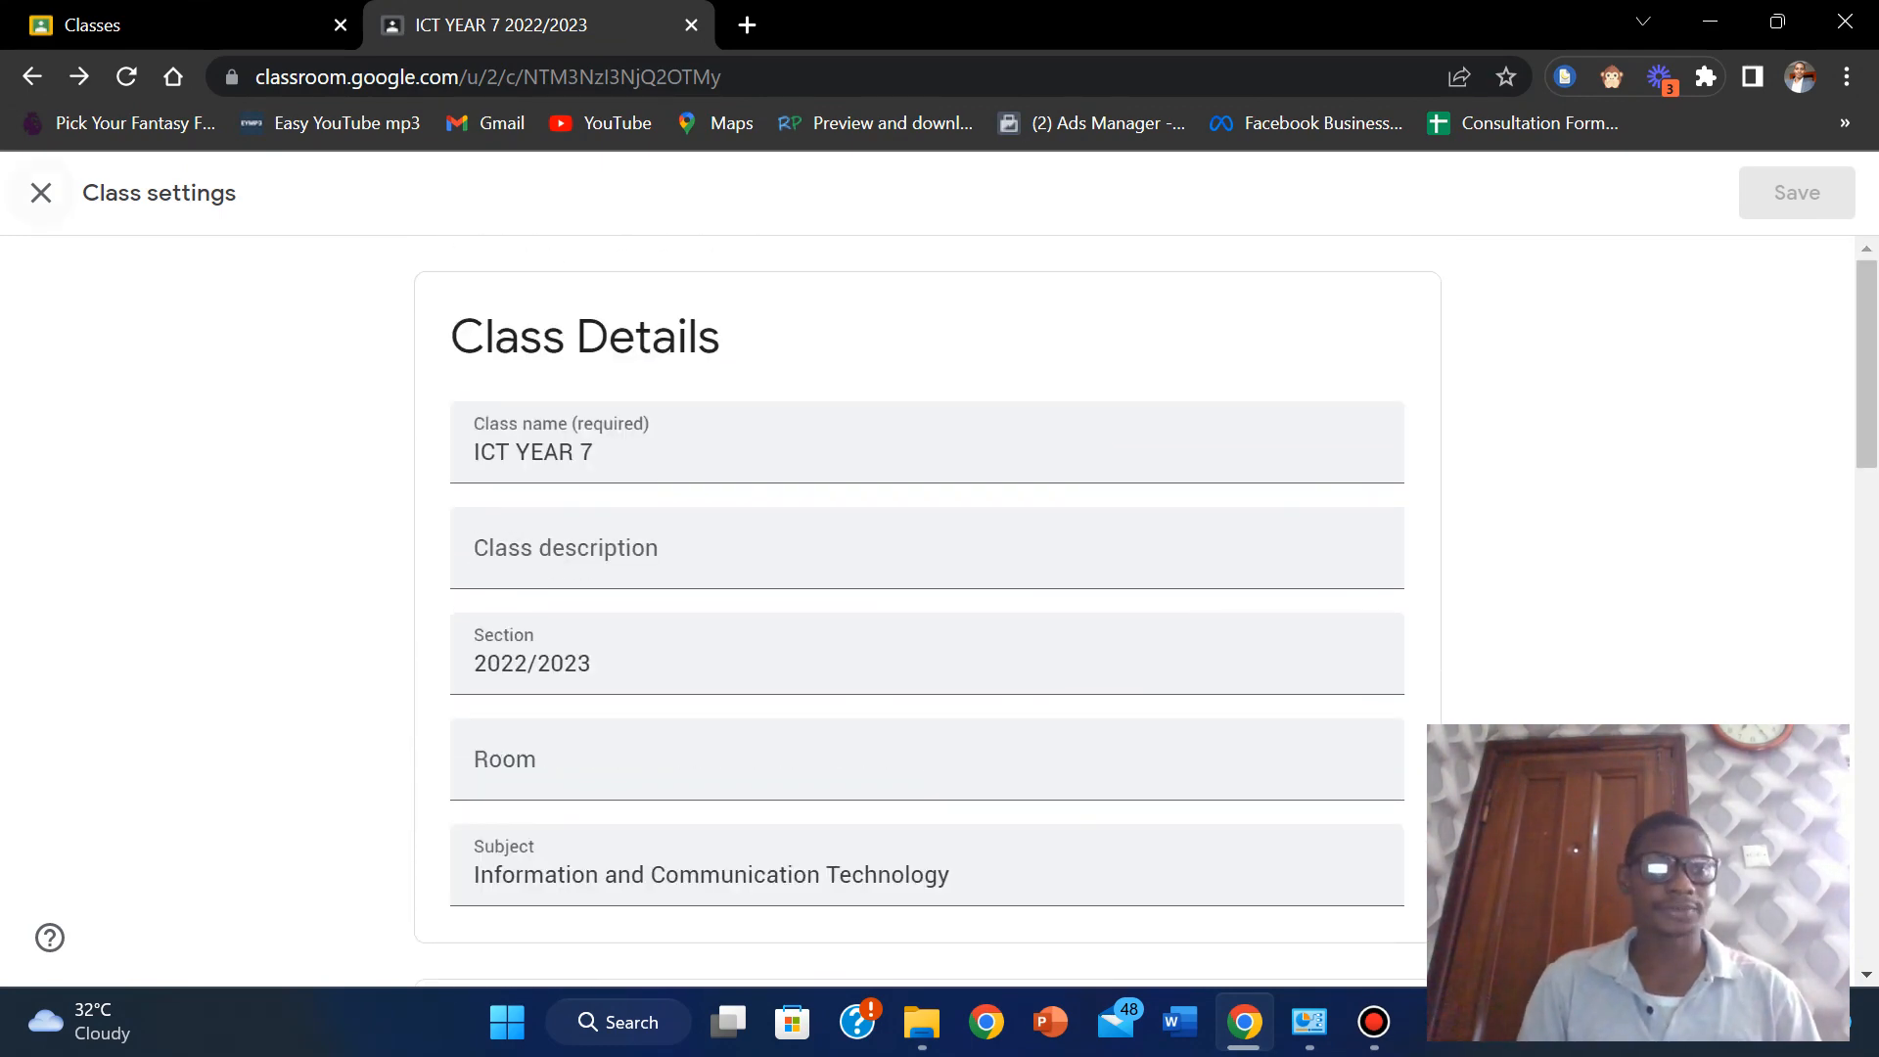
pyautogui.click(41, 193)
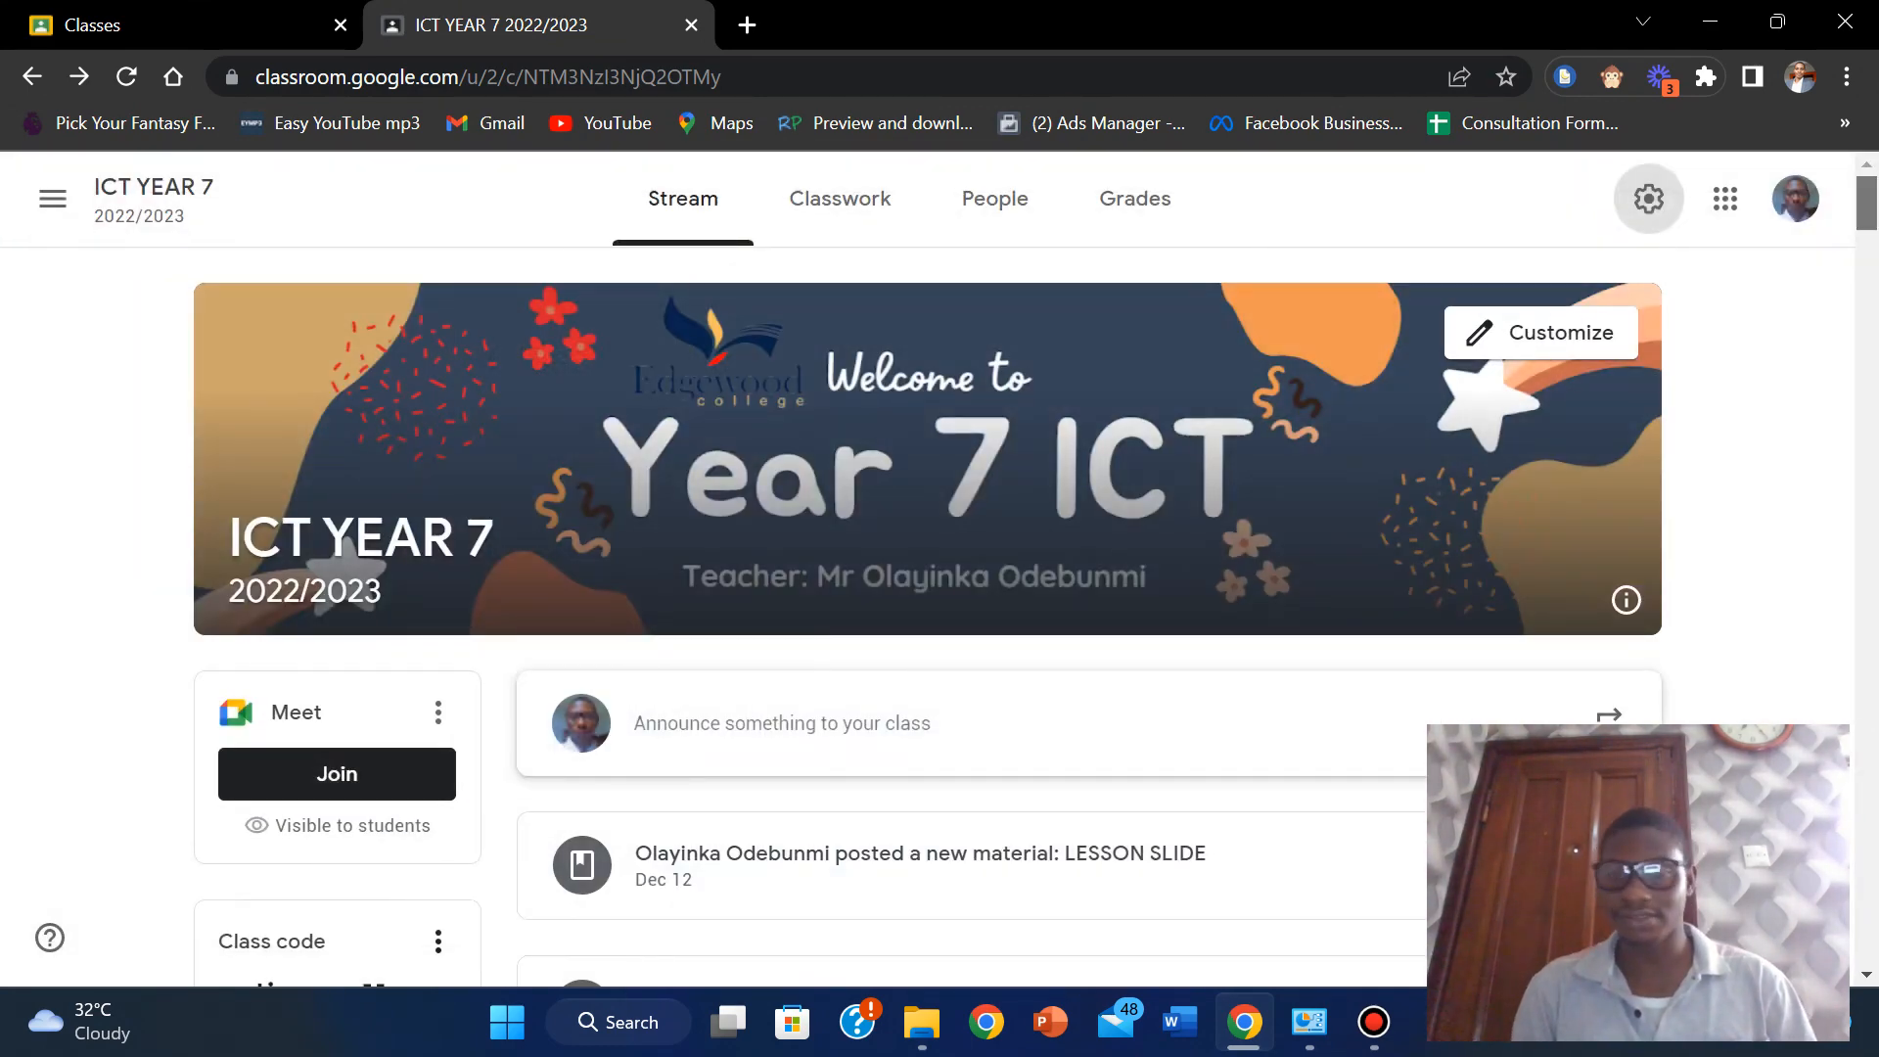
# View the newest LESSON SLIDE material posted in the Stream and return to the class banner.
pyautogui.scroll(-8, 928, 411)
pyautogui.scroll(4, 928, 411)
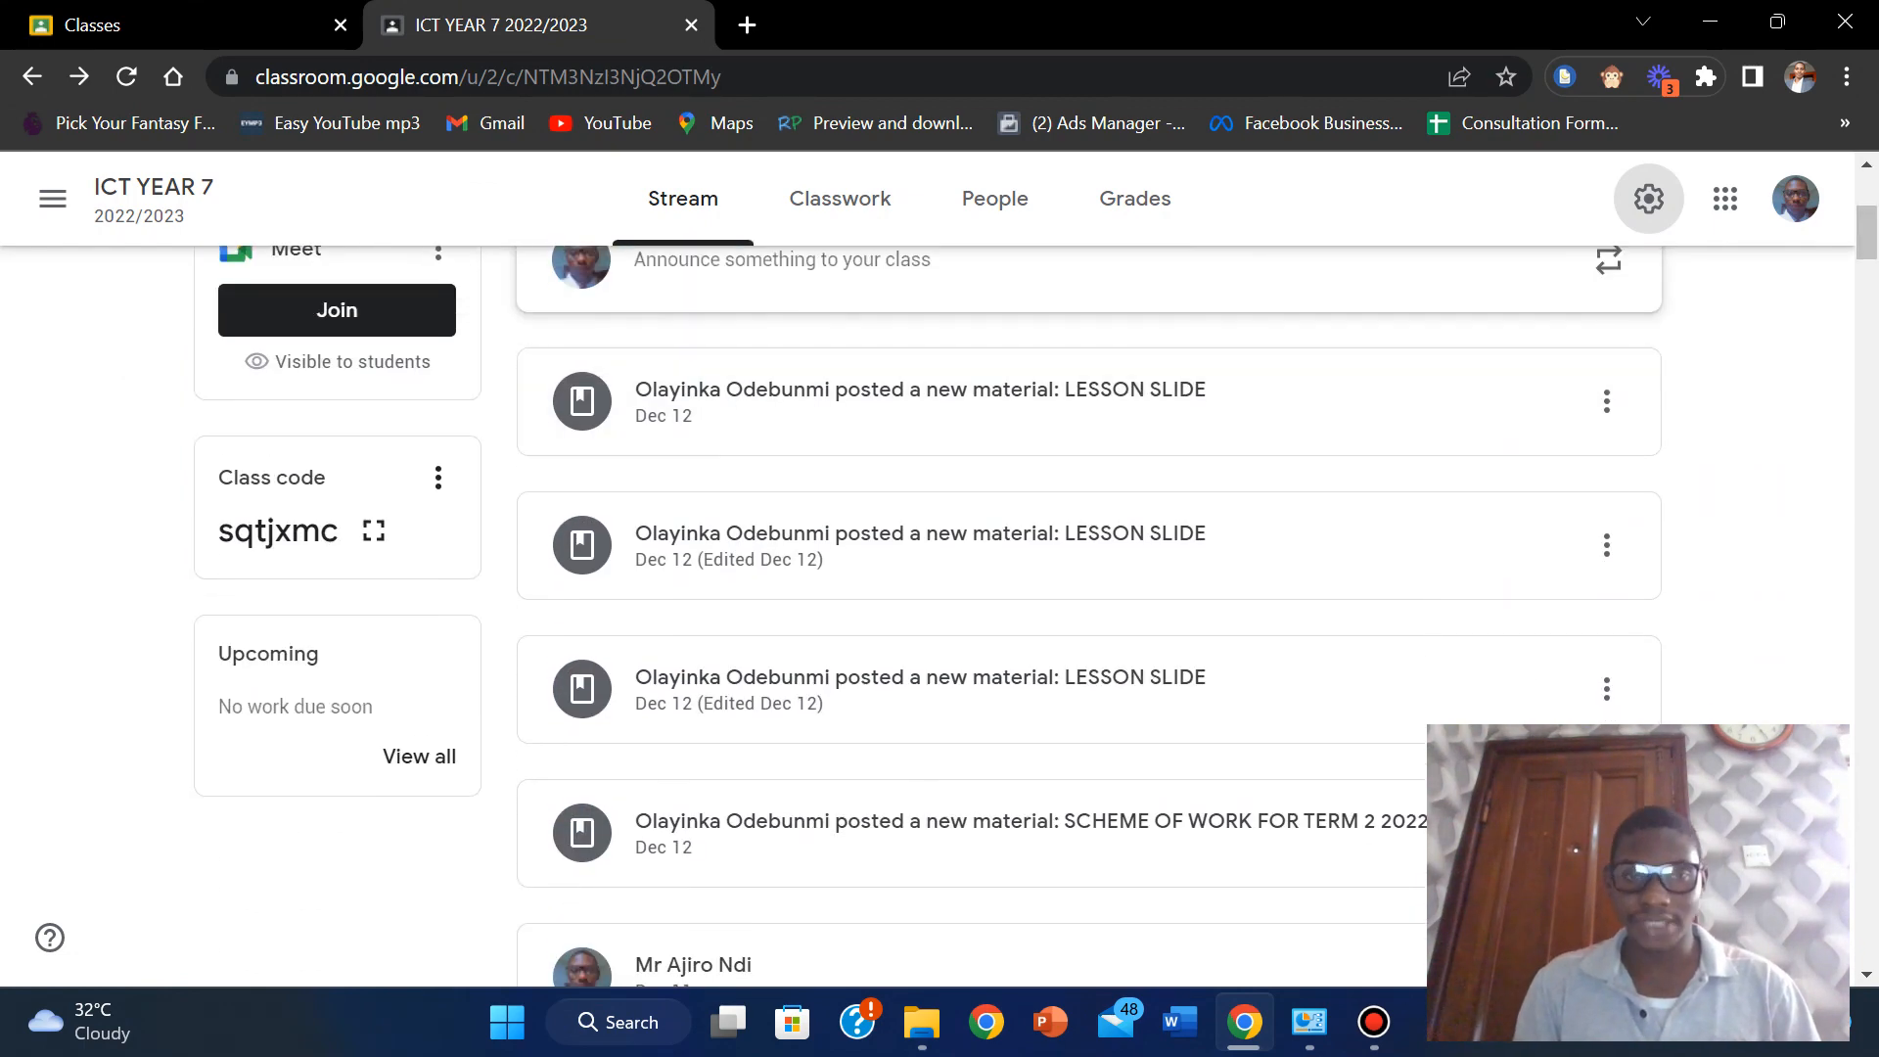
pyautogui.click(920, 396)
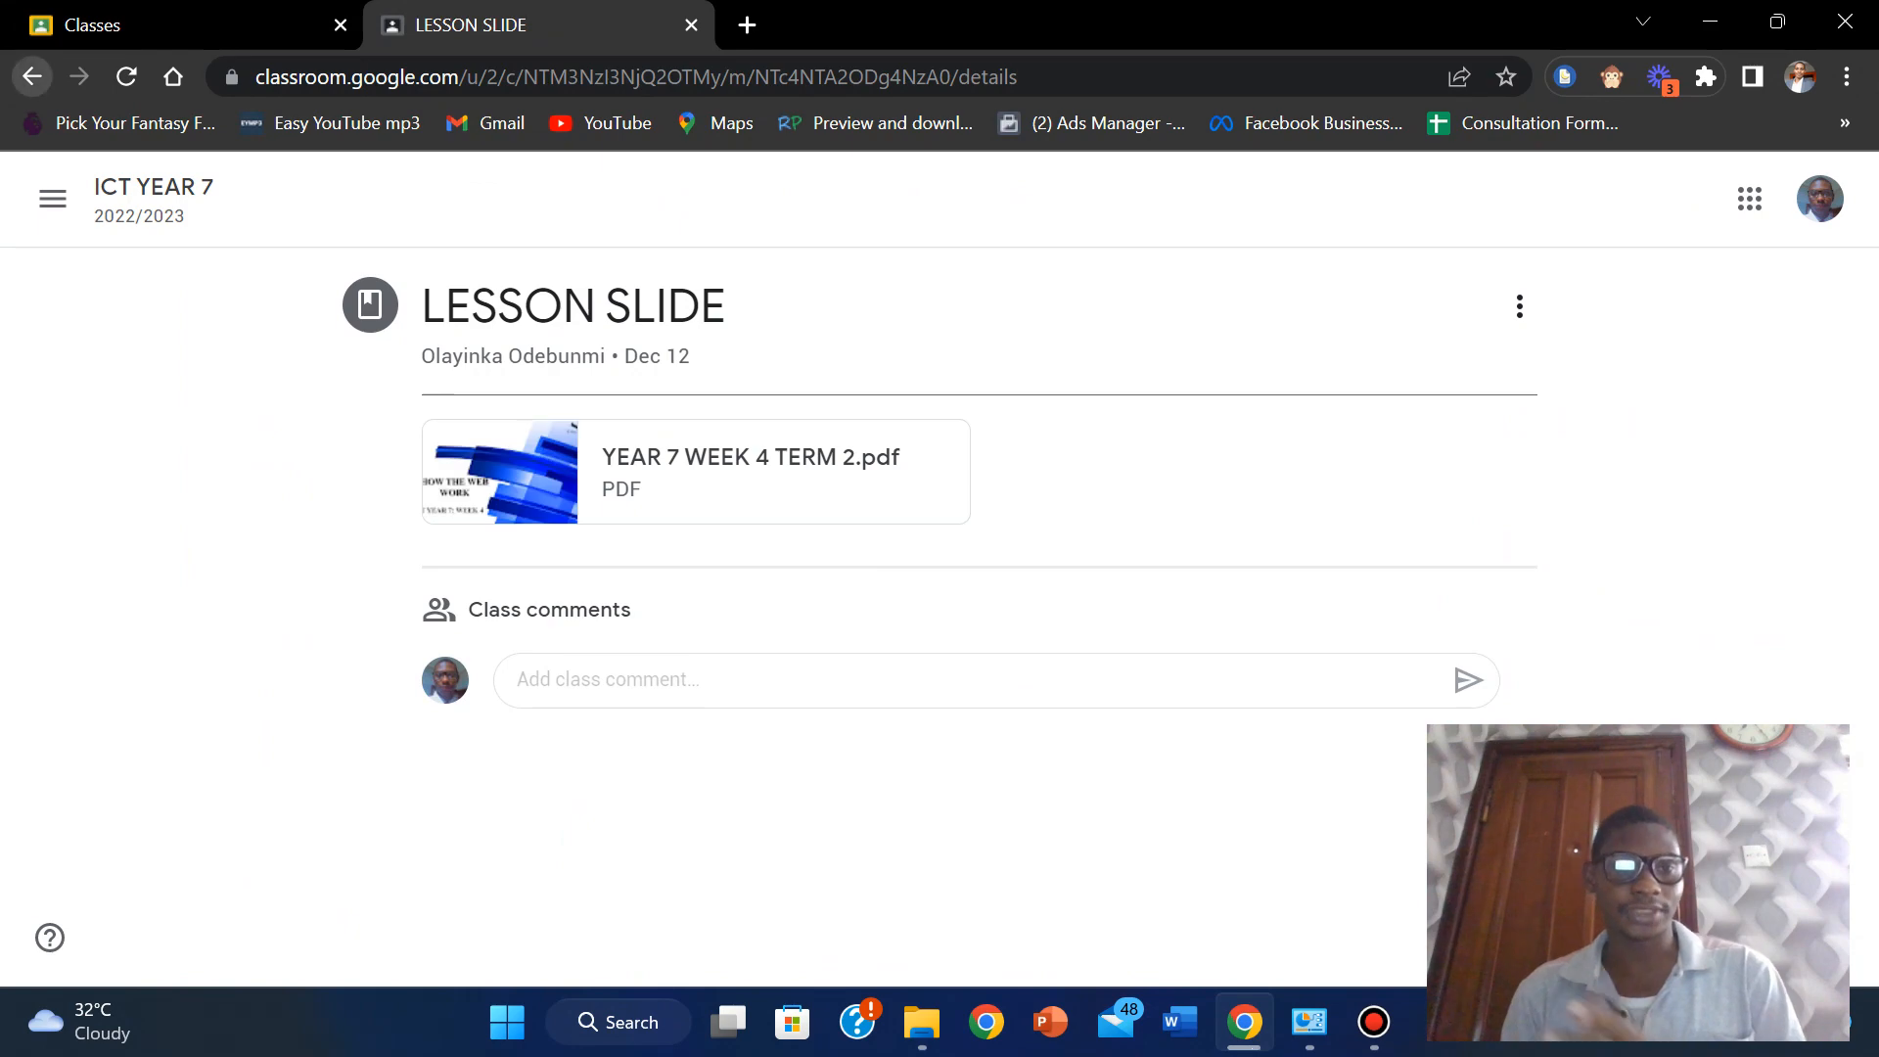
pyautogui.click(32, 77)
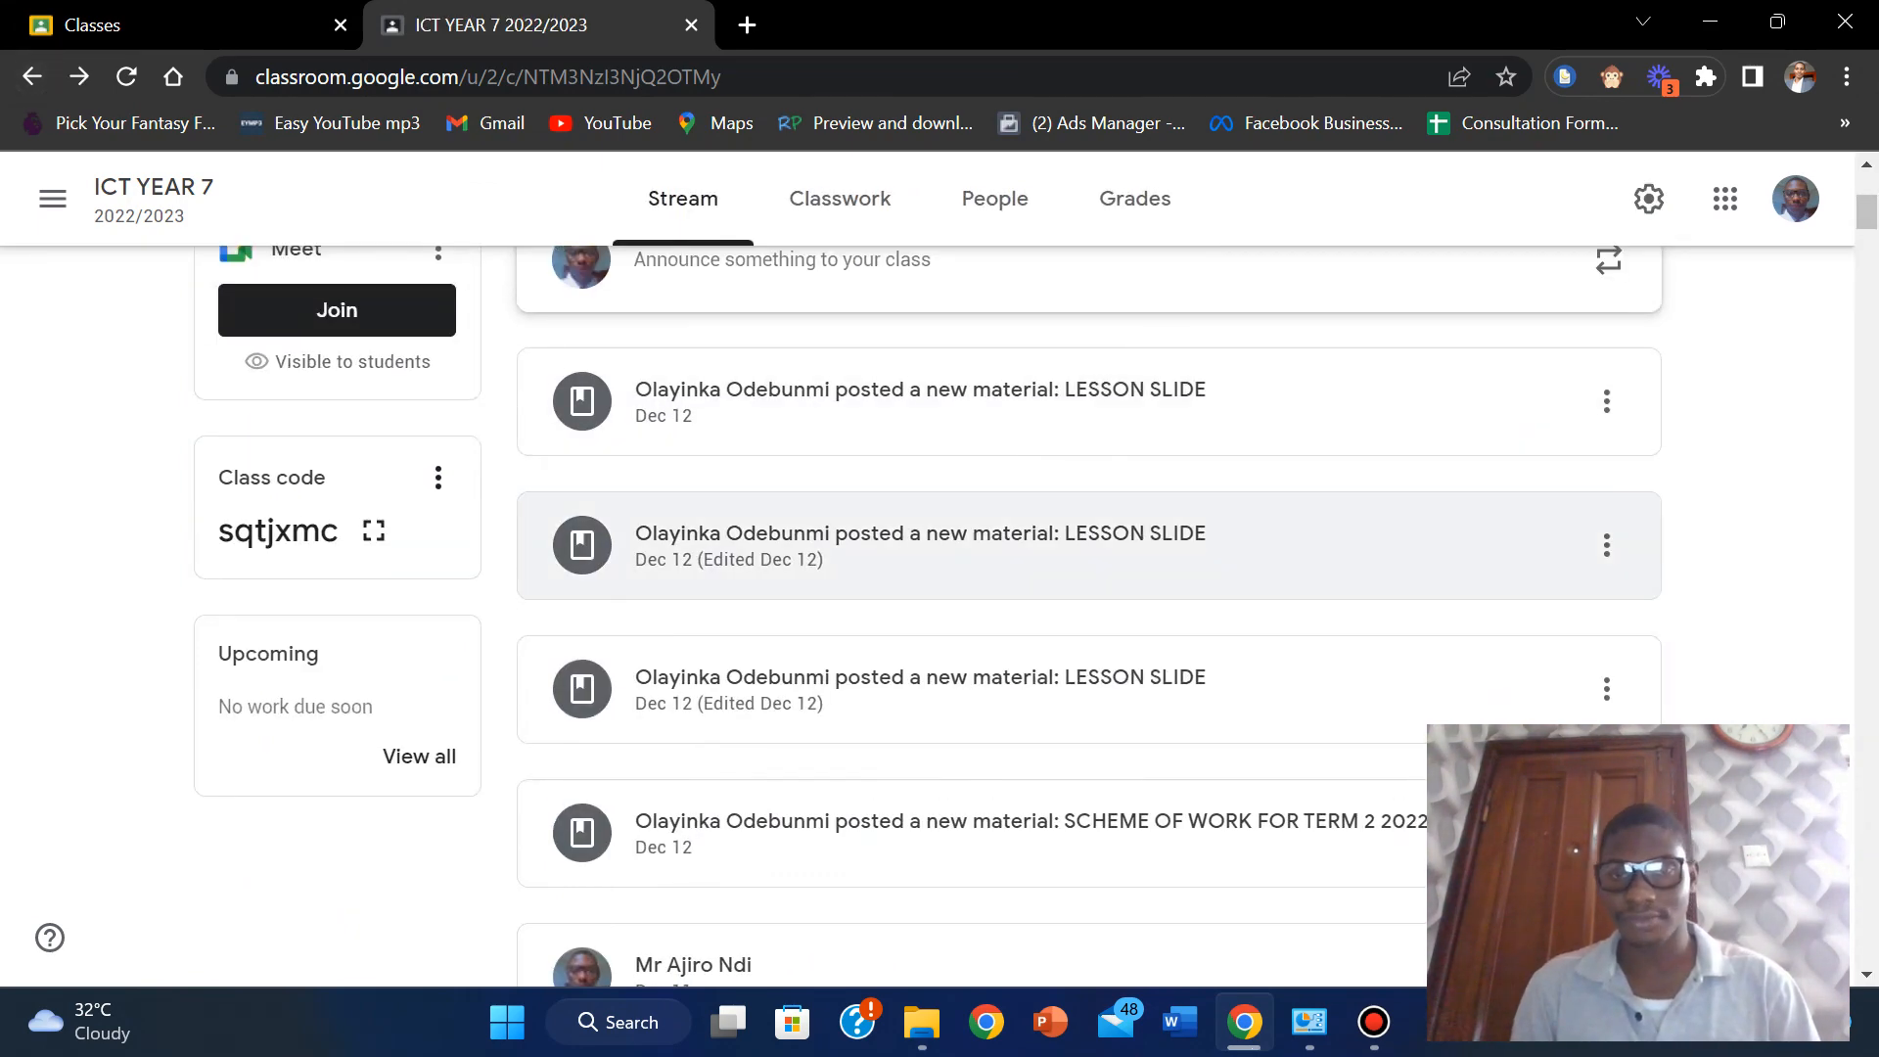
pyautogui.moveTo(1867, 210)
pyautogui.mouseDown()
pyautogui.moveTo(1867, 236)
pyautogui.moveTo(1867, 188)
pyautogui.mouseUp()
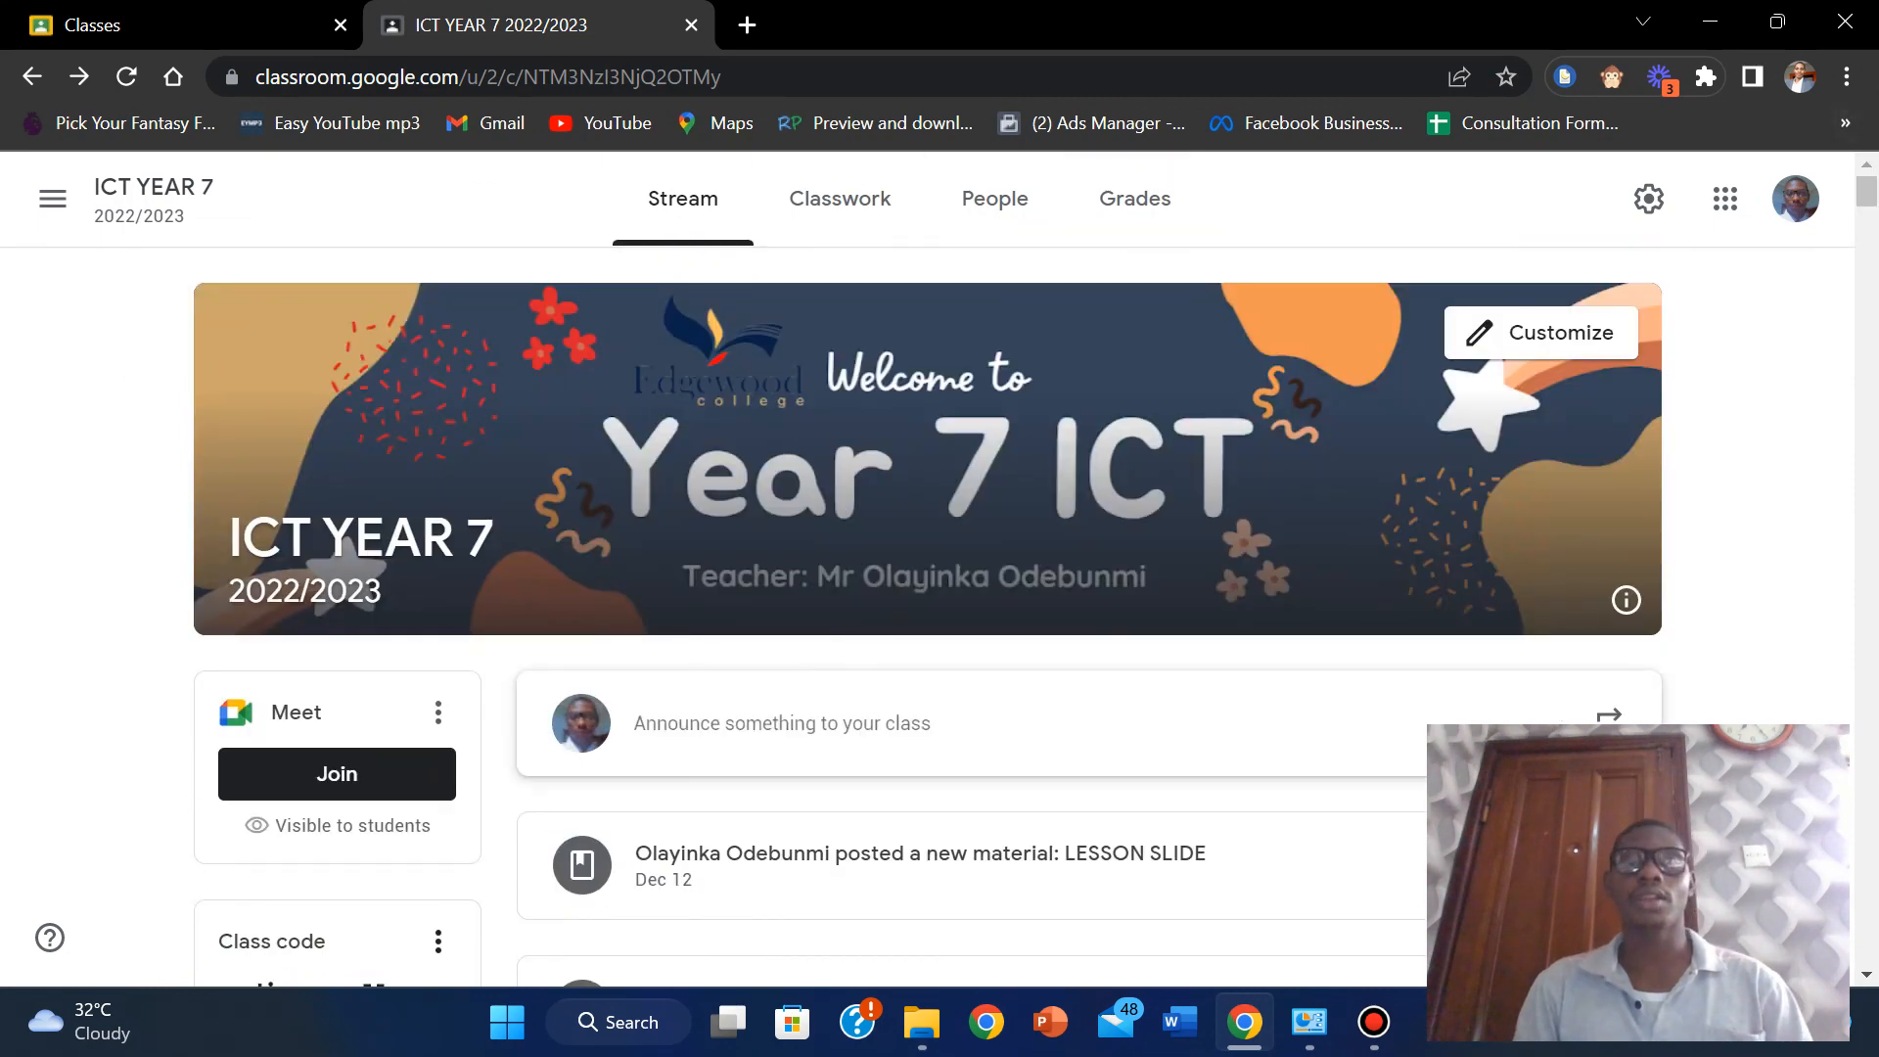
# Look through the class's Classwork topics and view the types of items that can be created, without creating one.
pyautogui.click(840, 197)
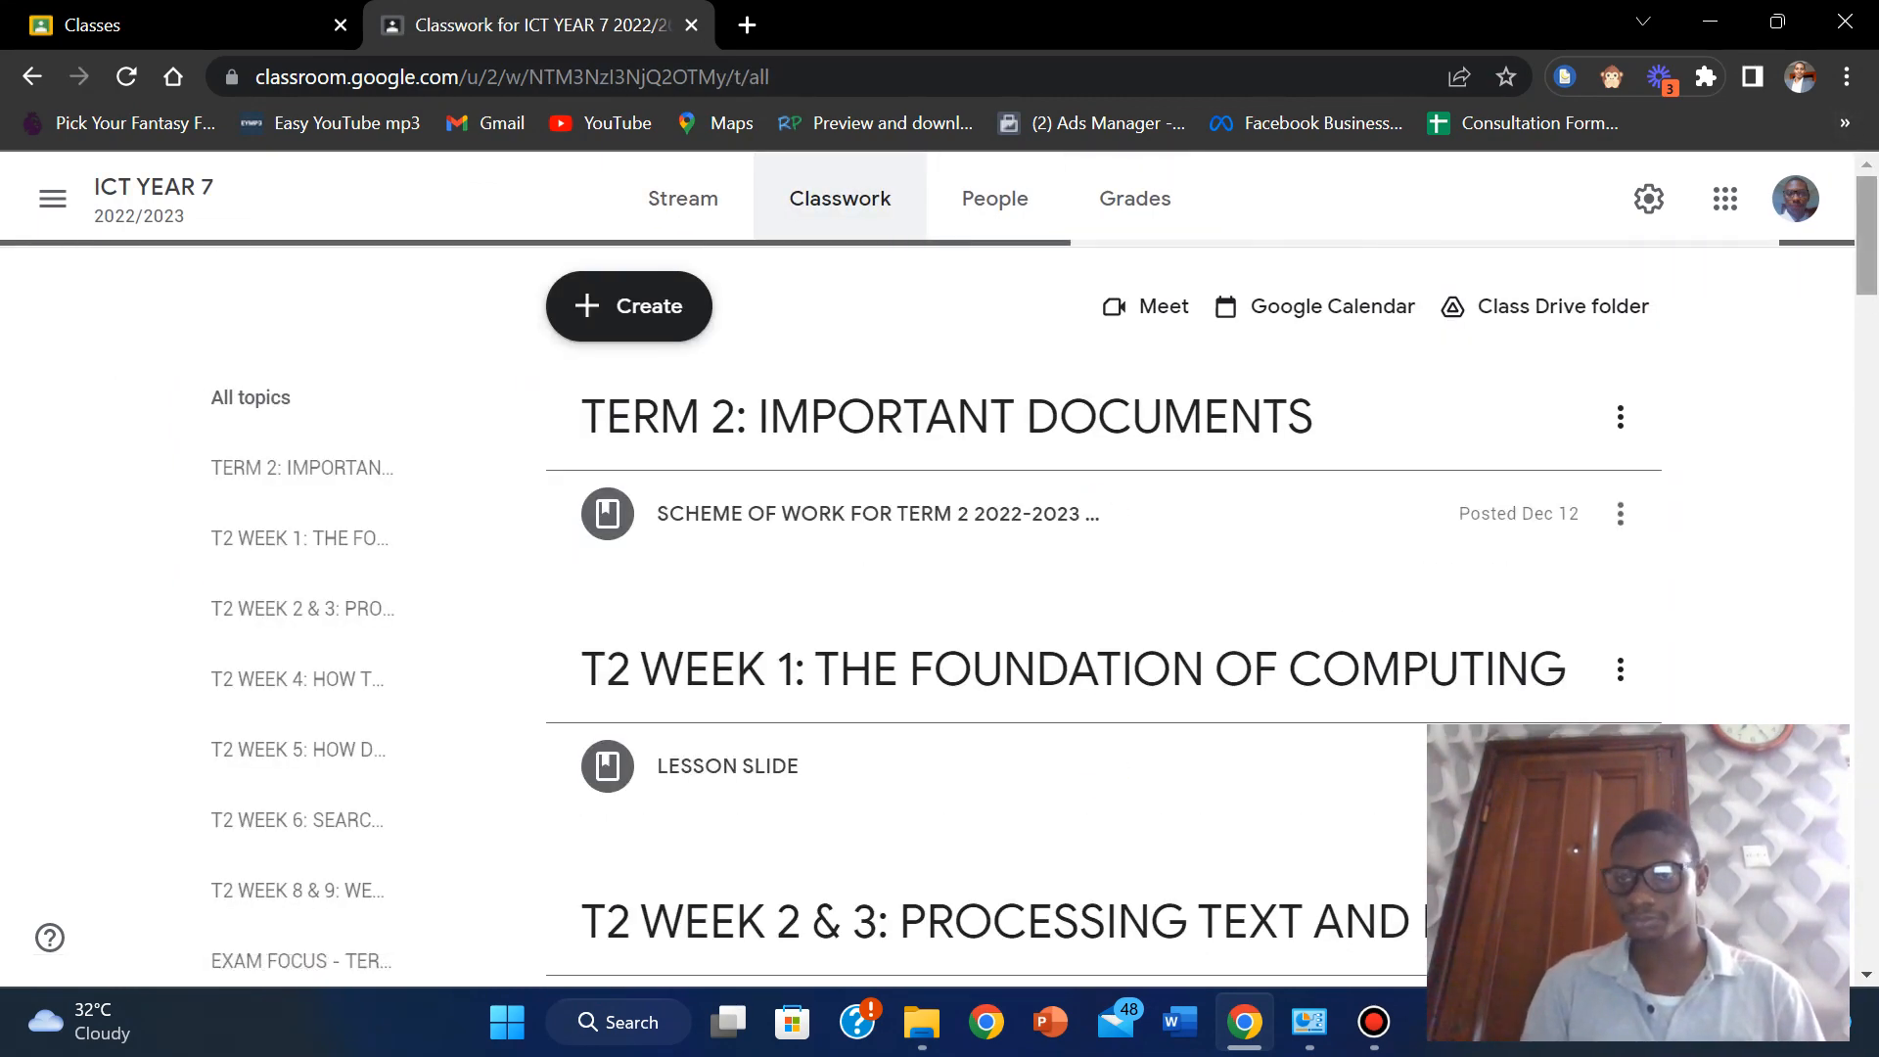
pyautogui.scroll(-3, 1104, 587)
pyautogui.scroll(-5, 1104, 587)
pyautogui.scroll(3, 1104, 587)
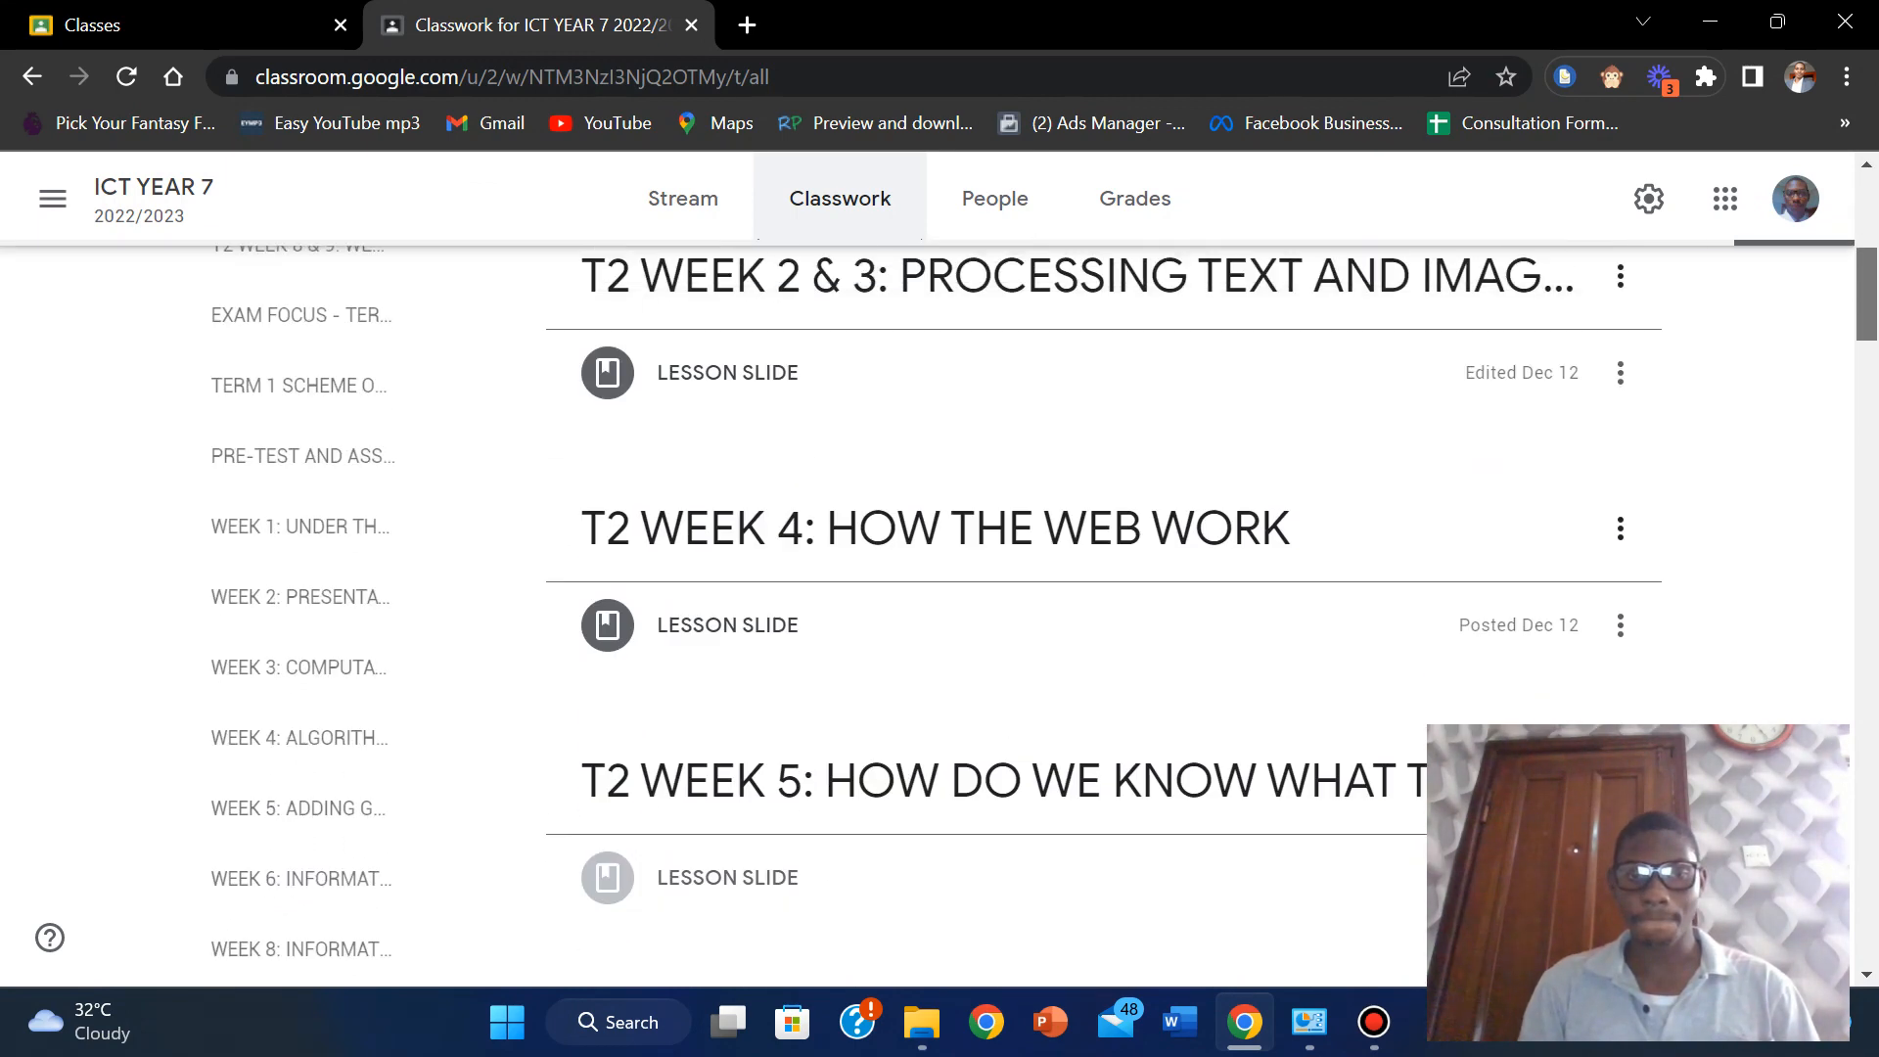
pyautogui.scroll(-1, 1104, 587)
pyautogui.scroll(4, 1103, 587)
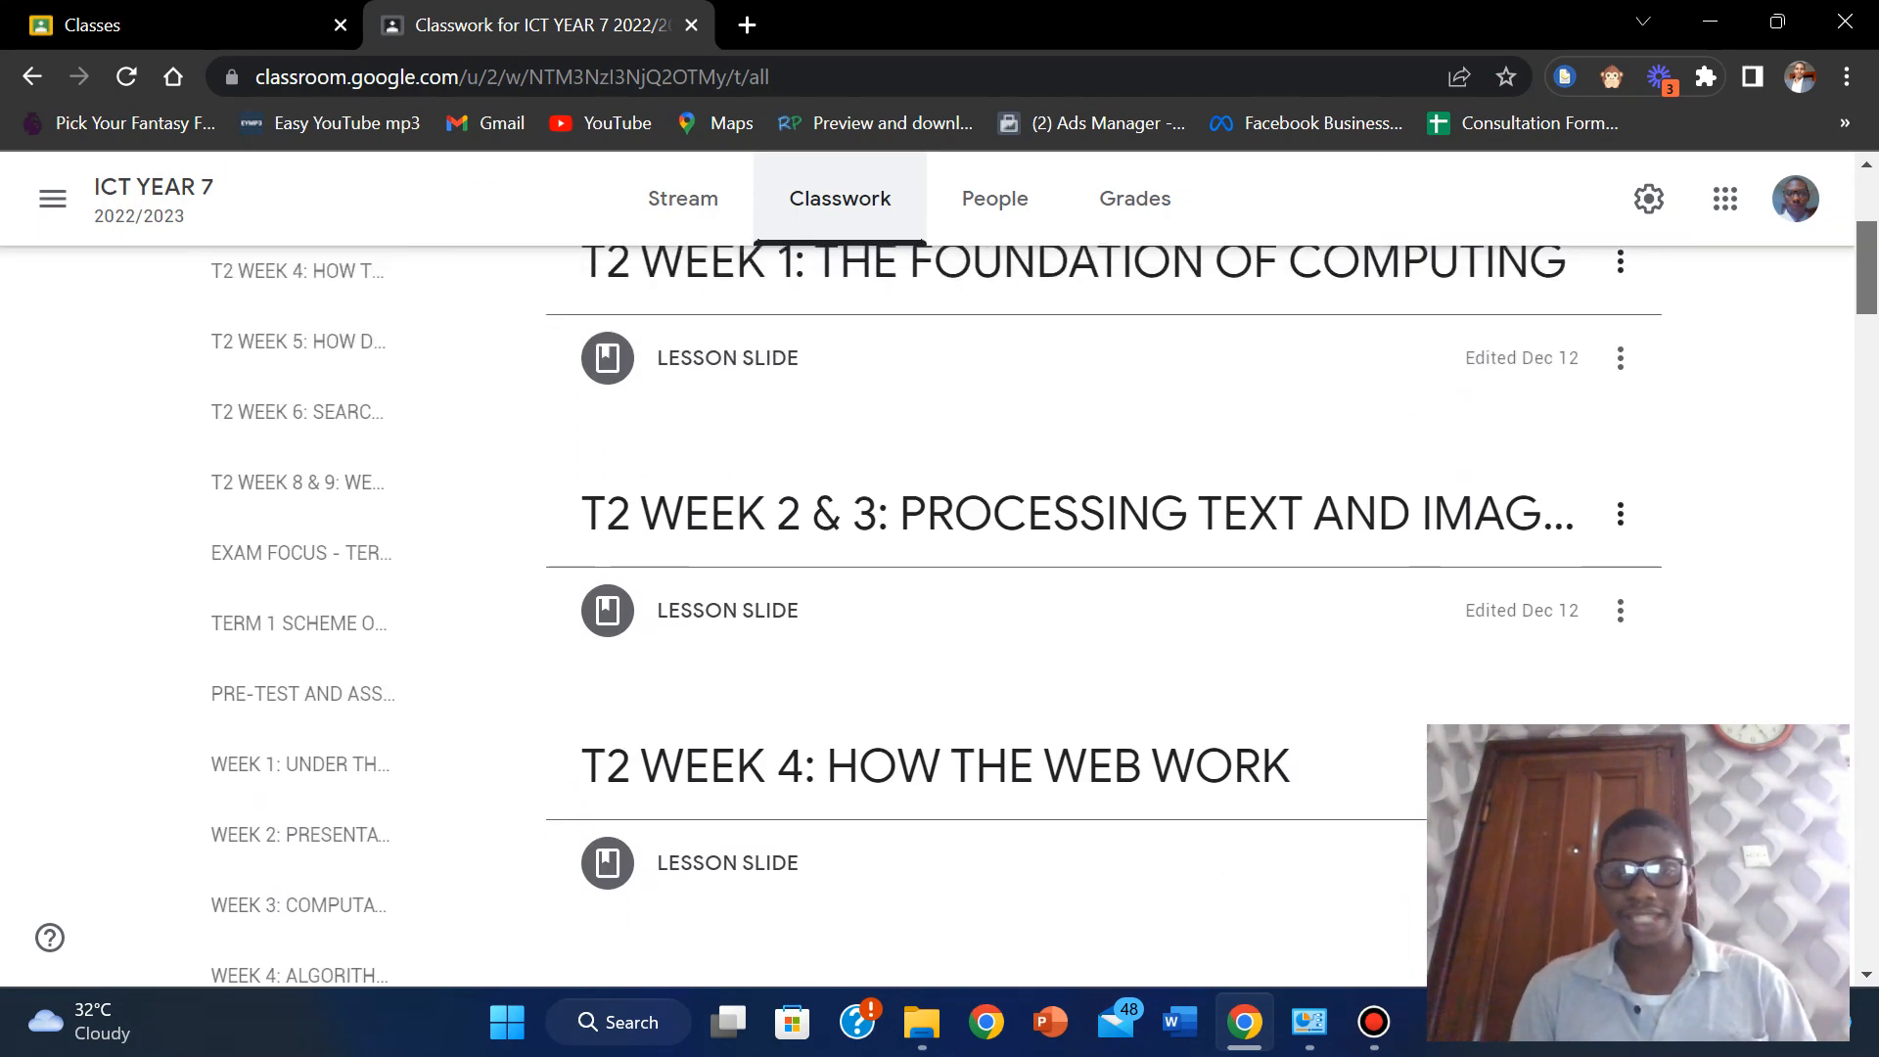
pyautogui.scroll(4, 1103, 587)
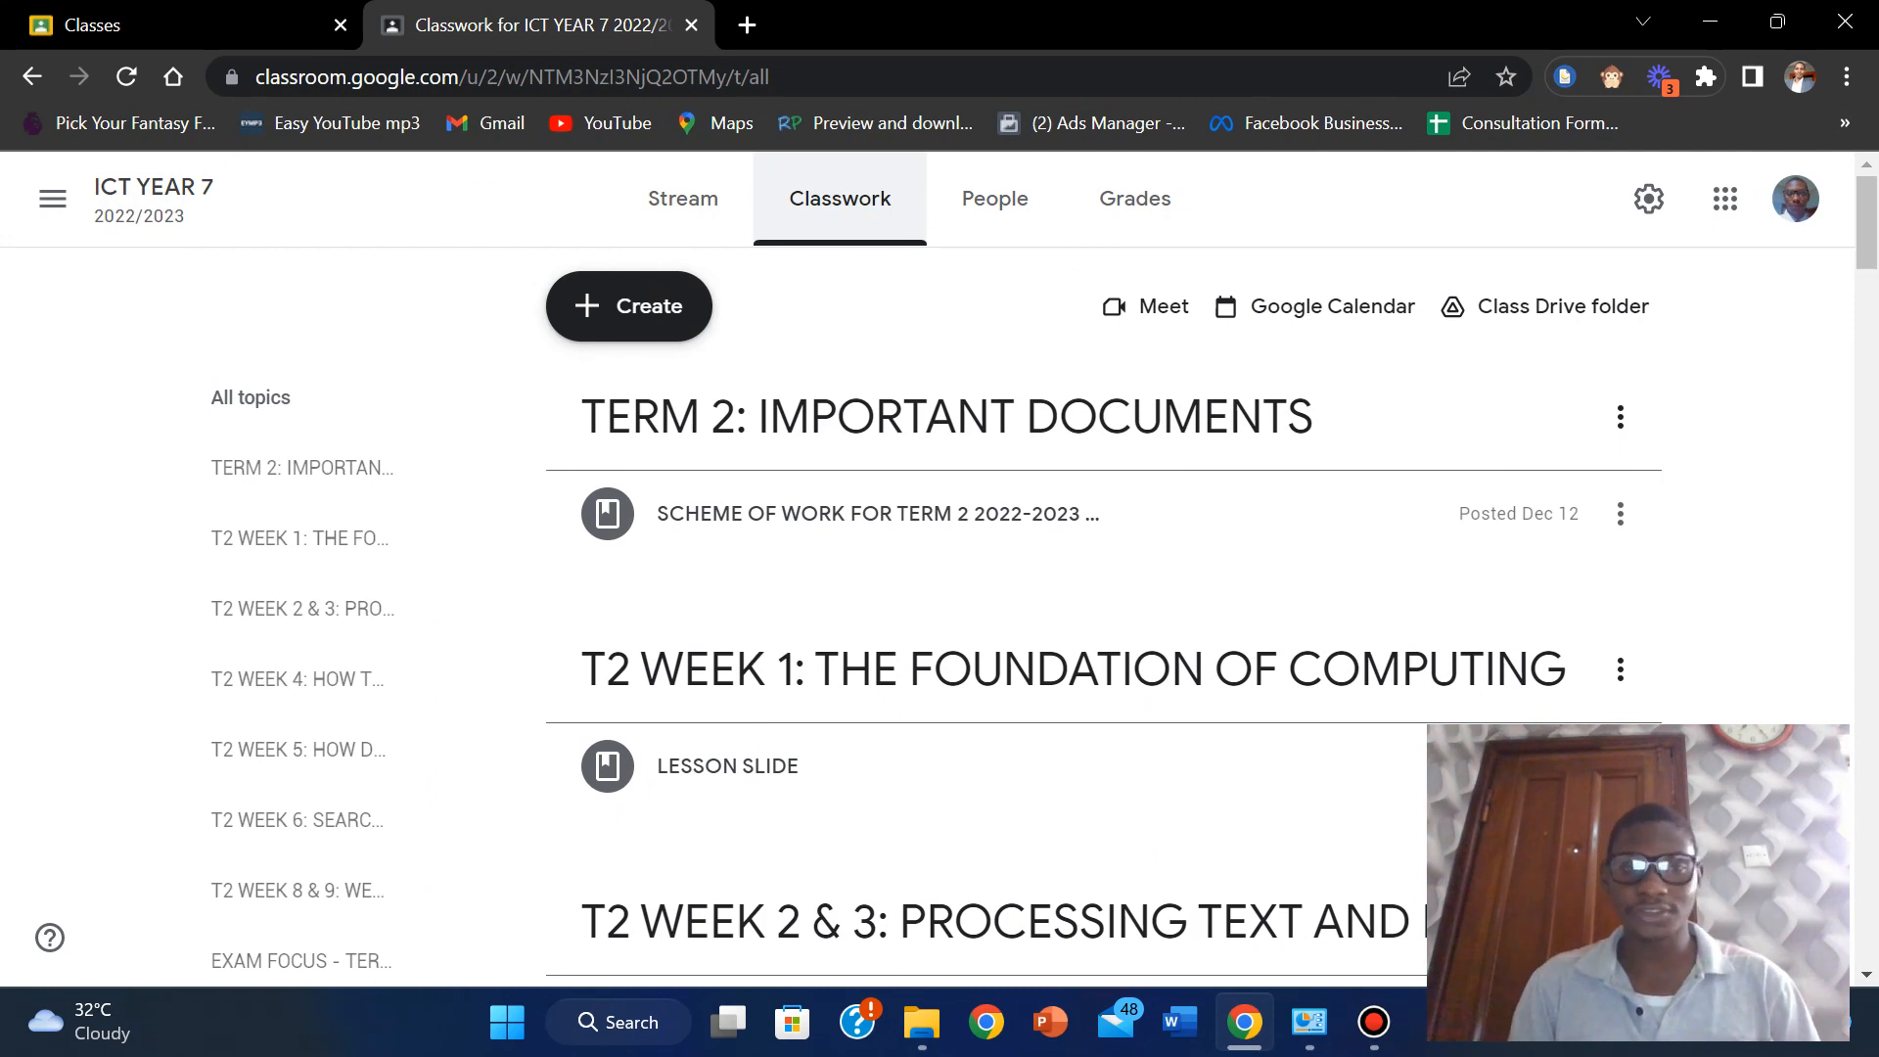
pyautogui.click(630, 306)
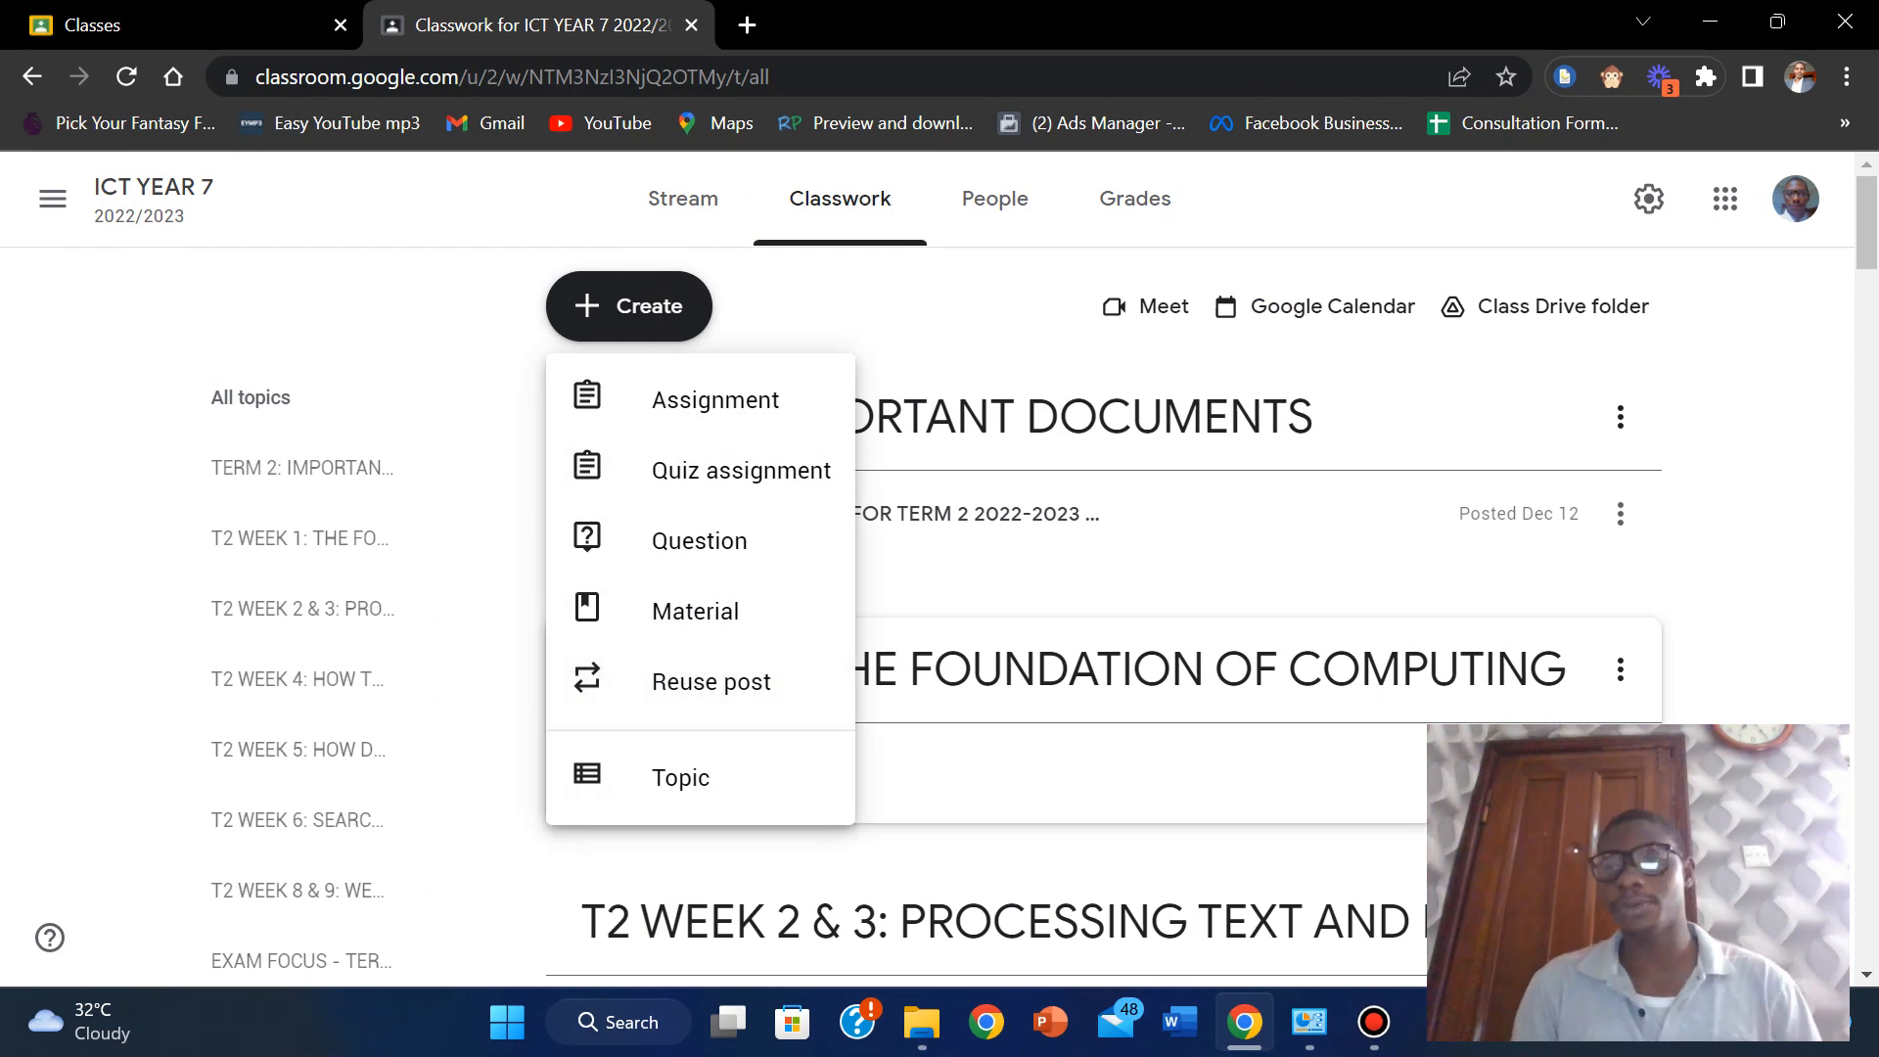
pyautogui.click(1105, 421)
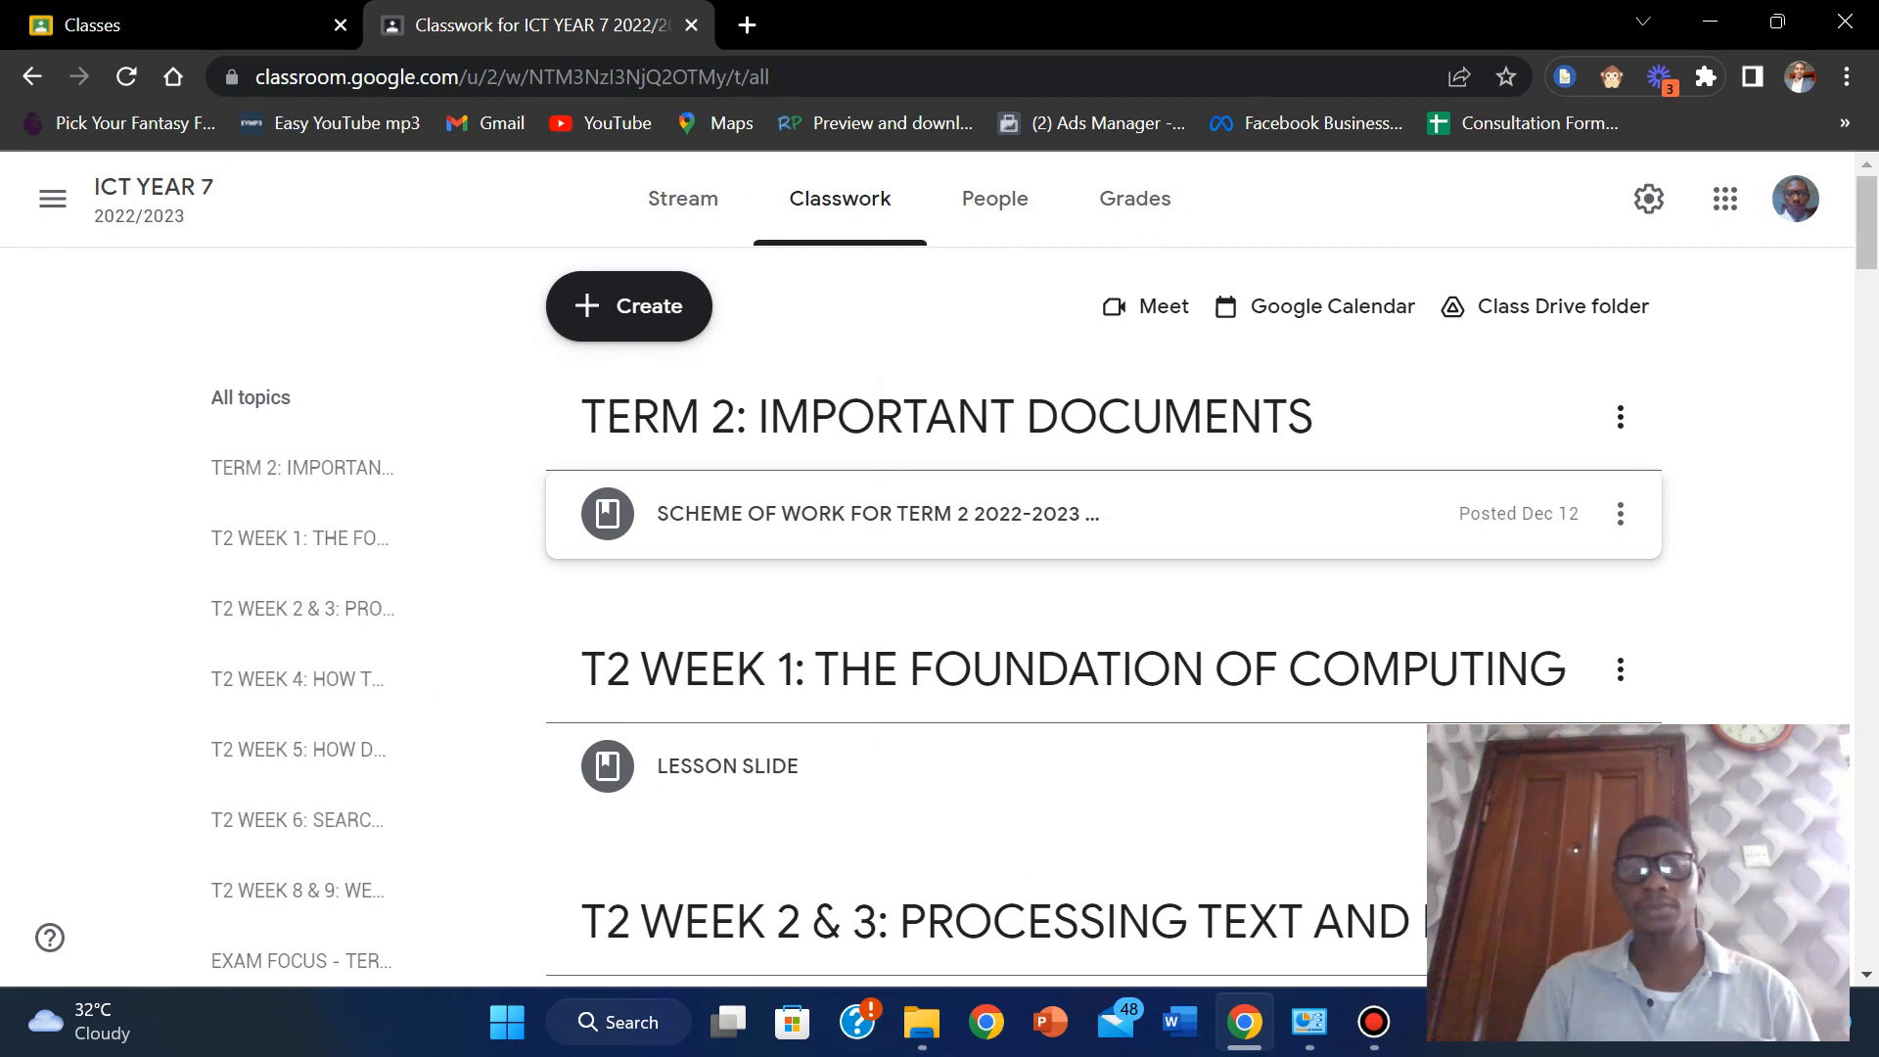
# Add a new Classwork topic named DEMONSTRATION.
pyautogui.click(629, 306)
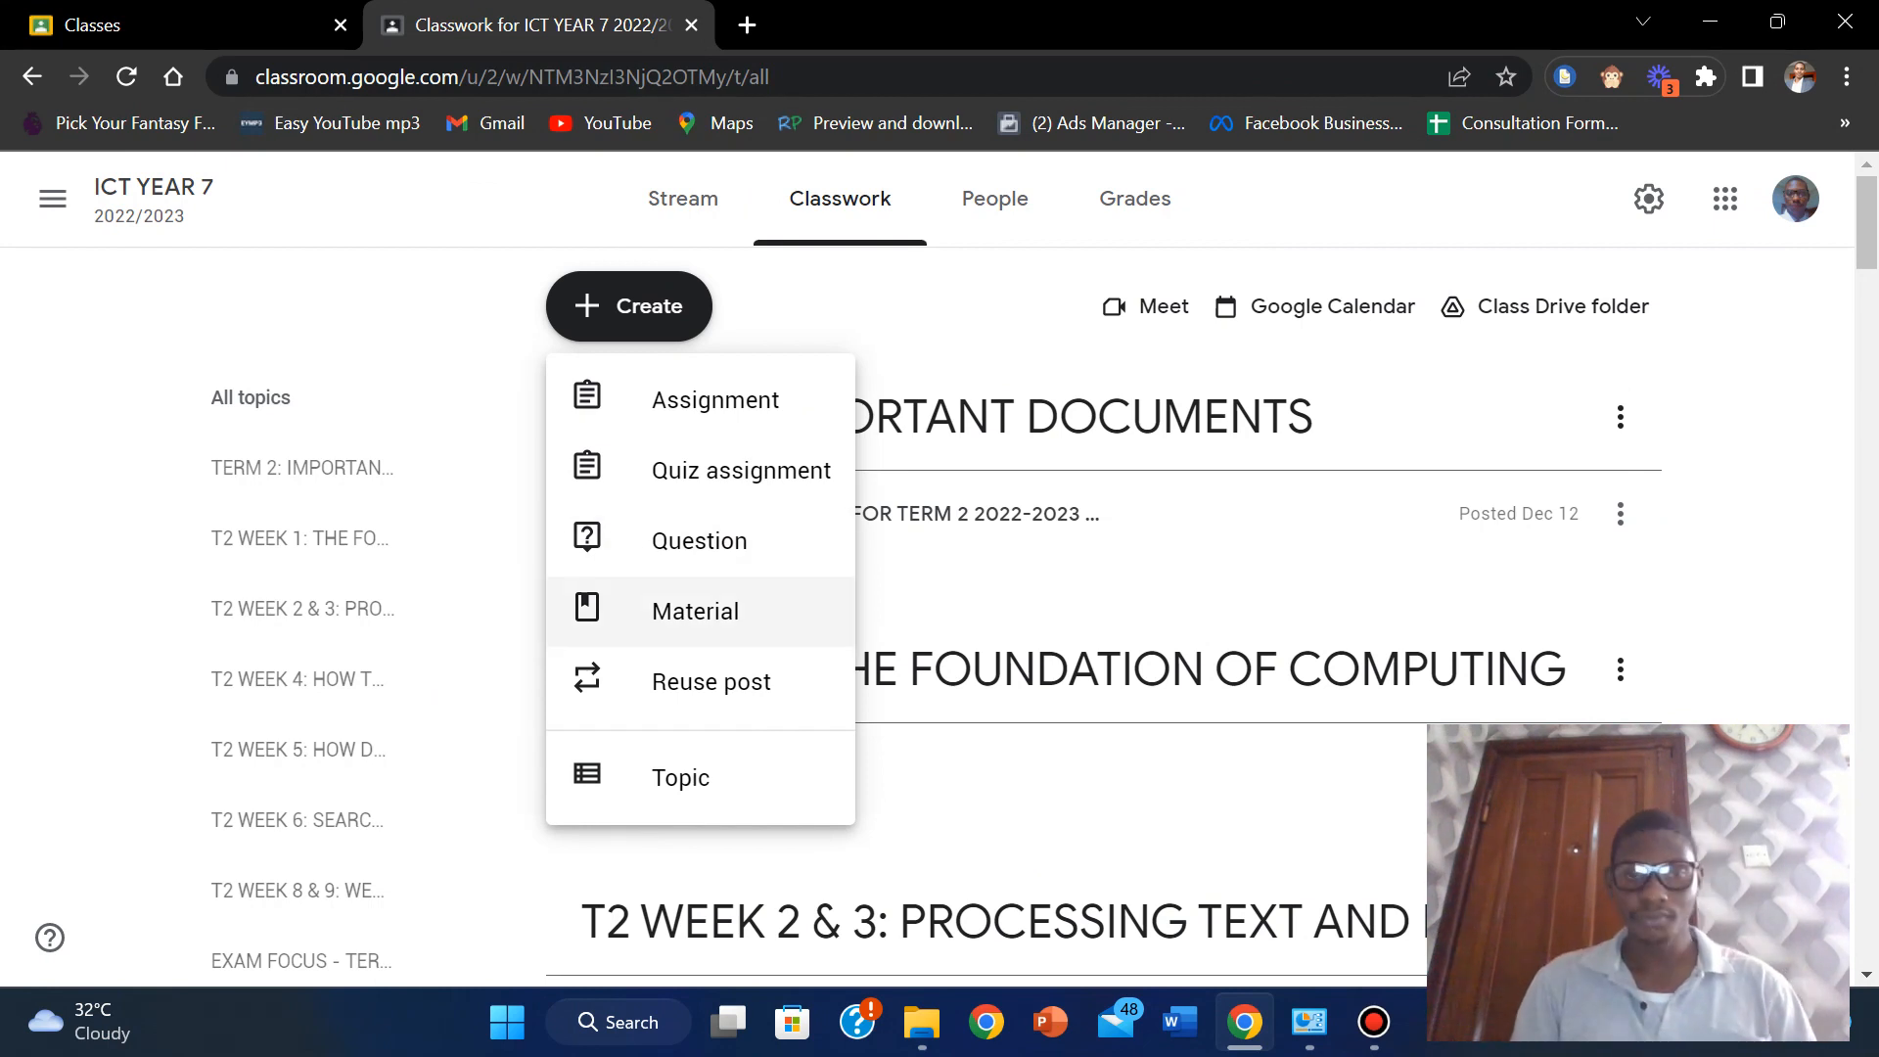
pyautogui.click(681, 777)
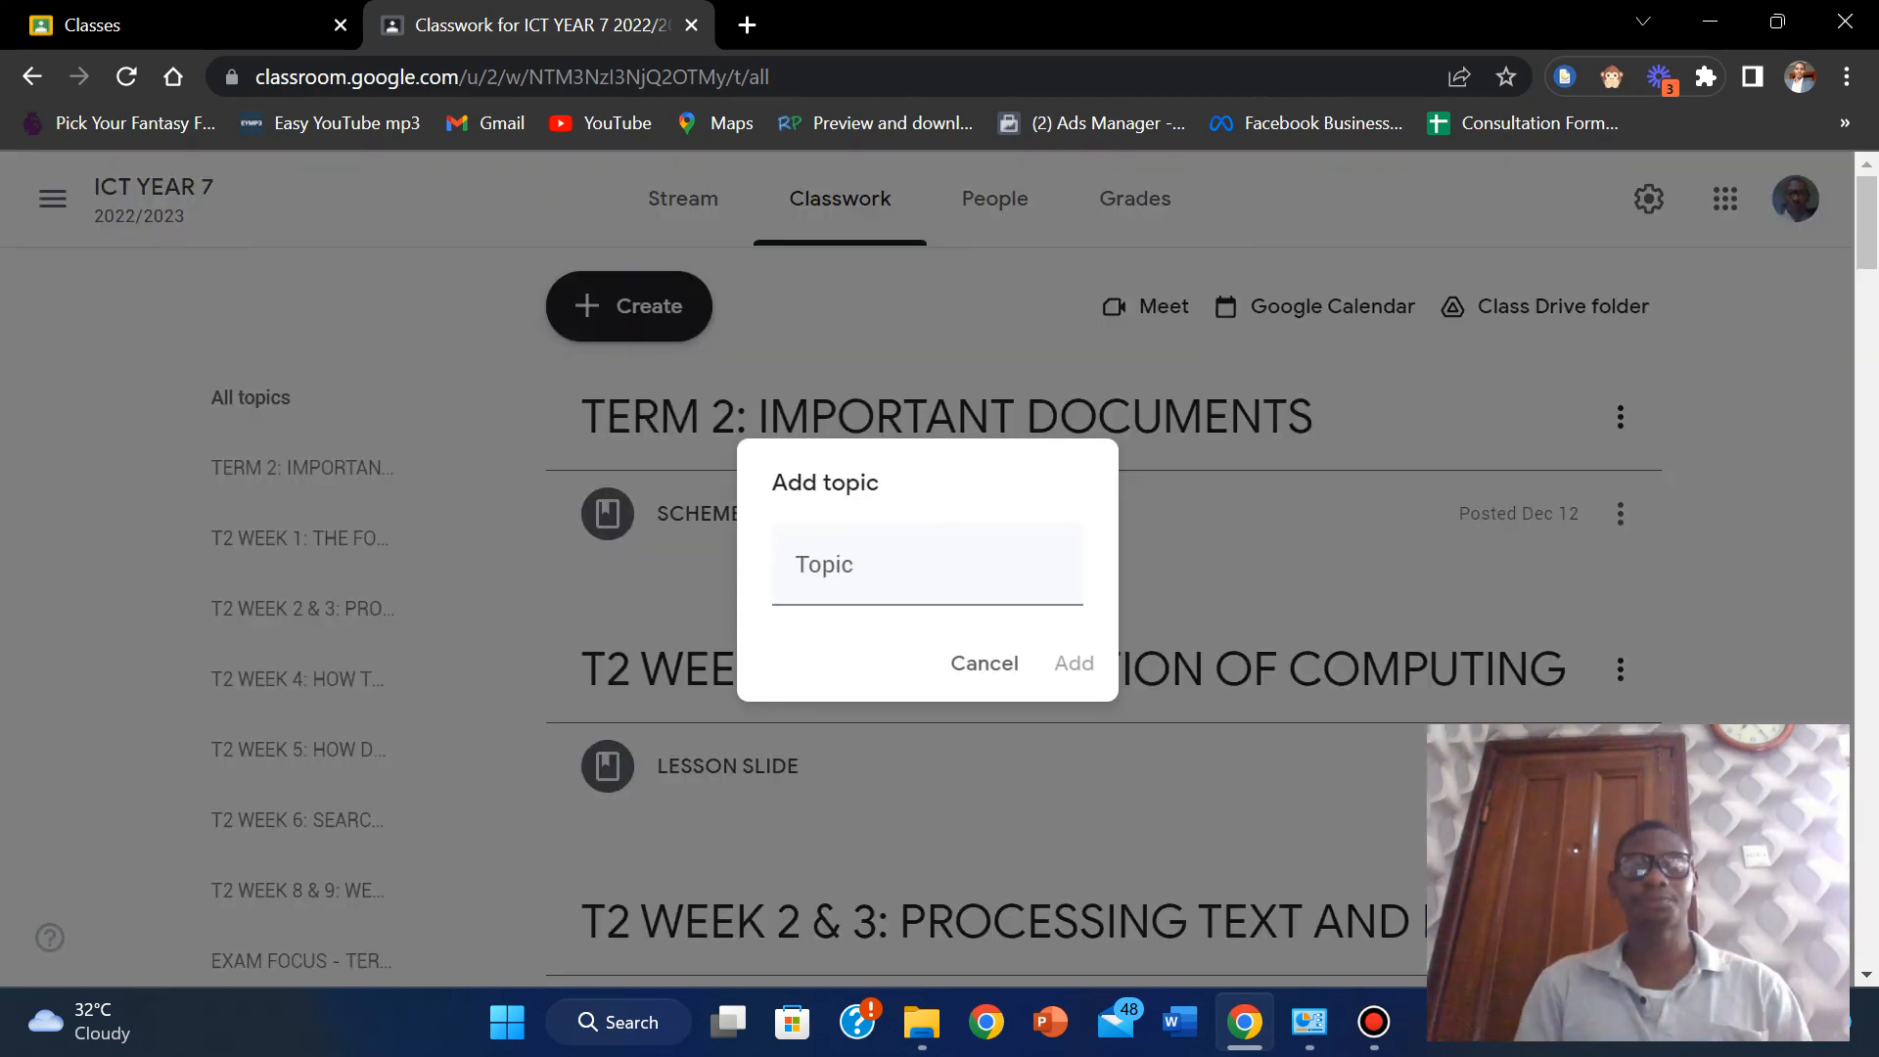
pyautogui.write('DE')
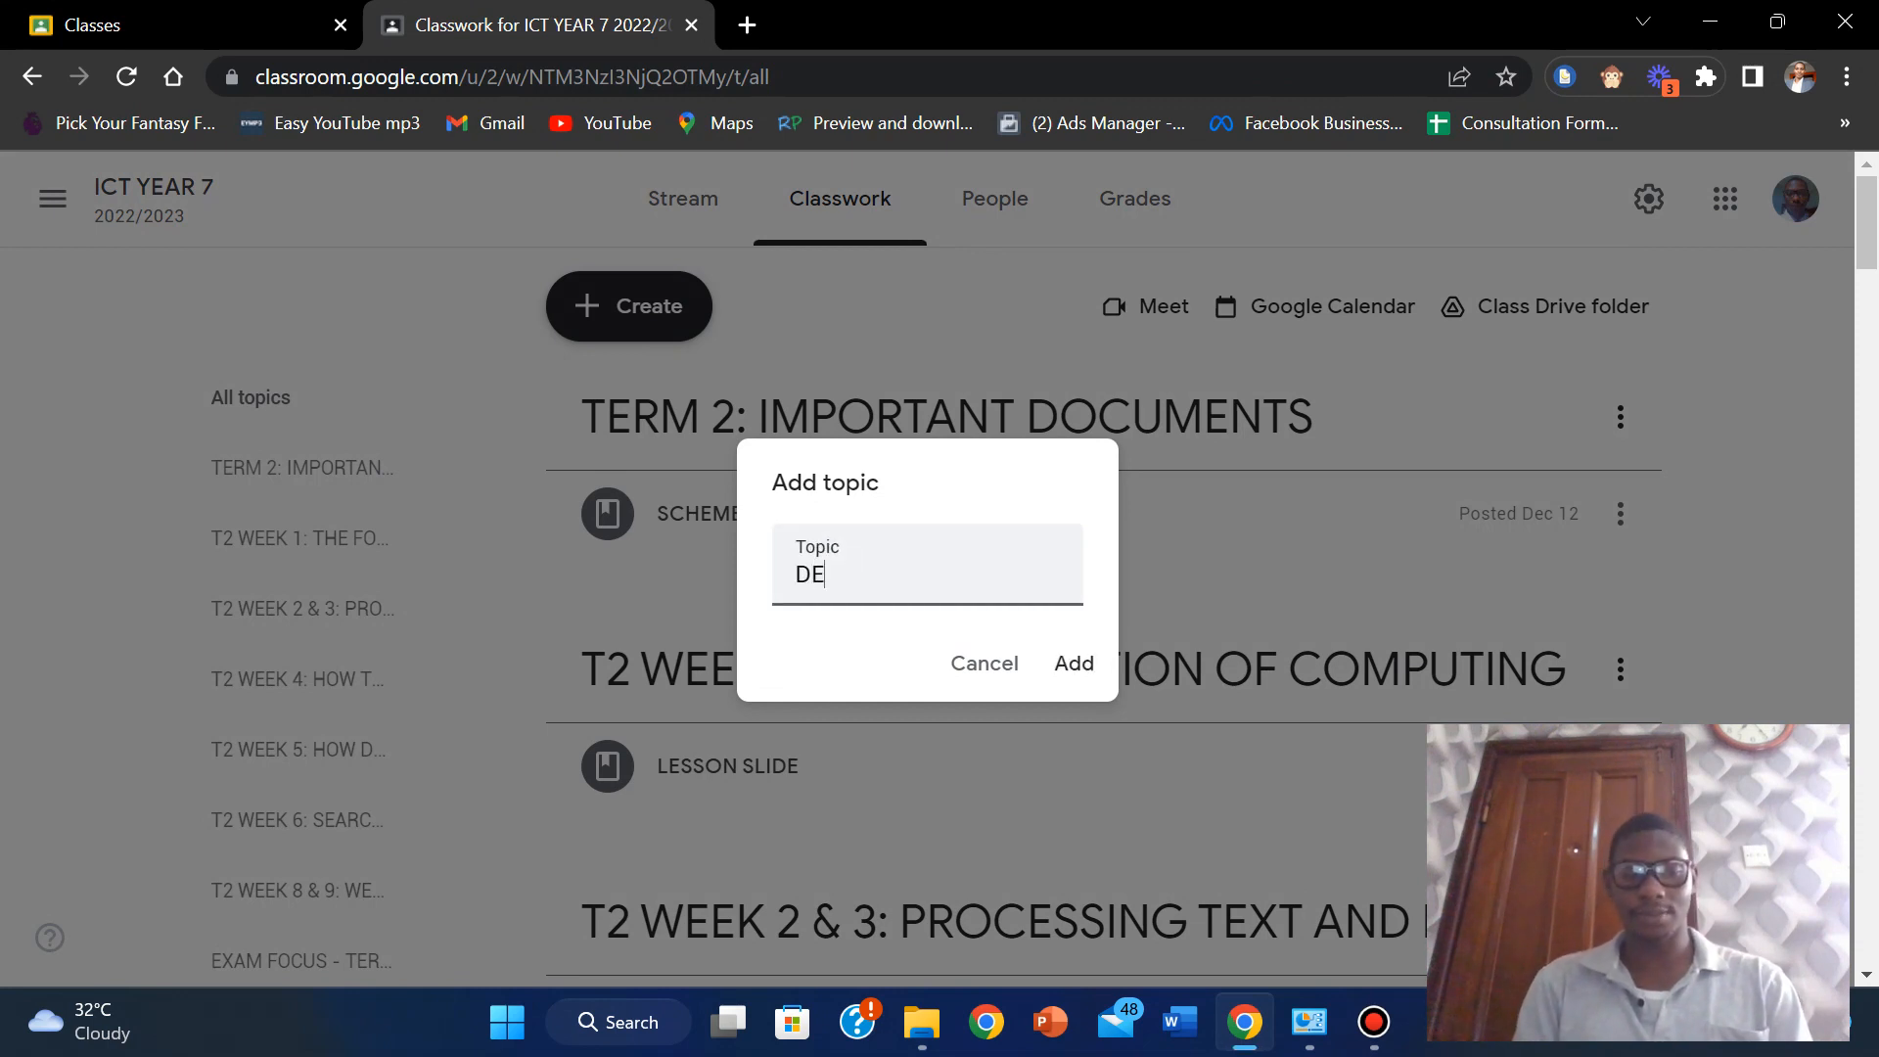
pyautogui.write('MONSTRATION')
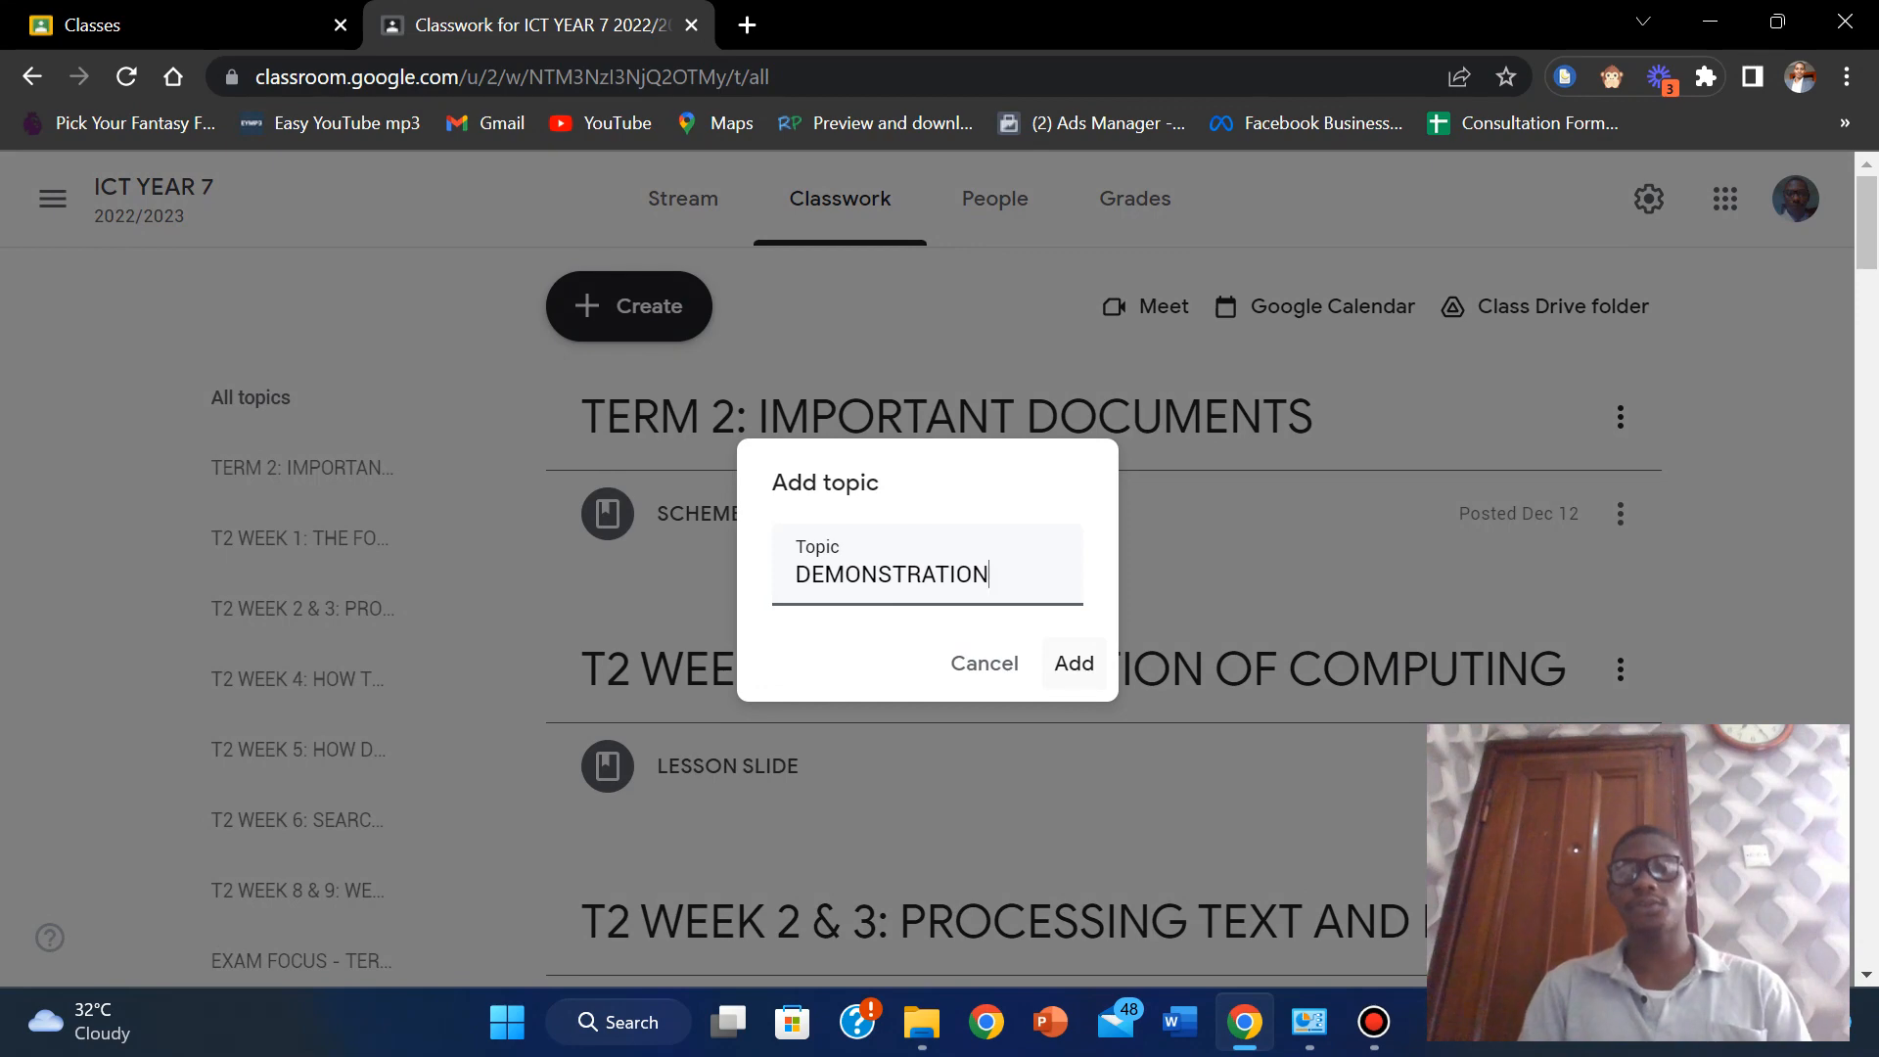
pyautogui.click(1074, 663)
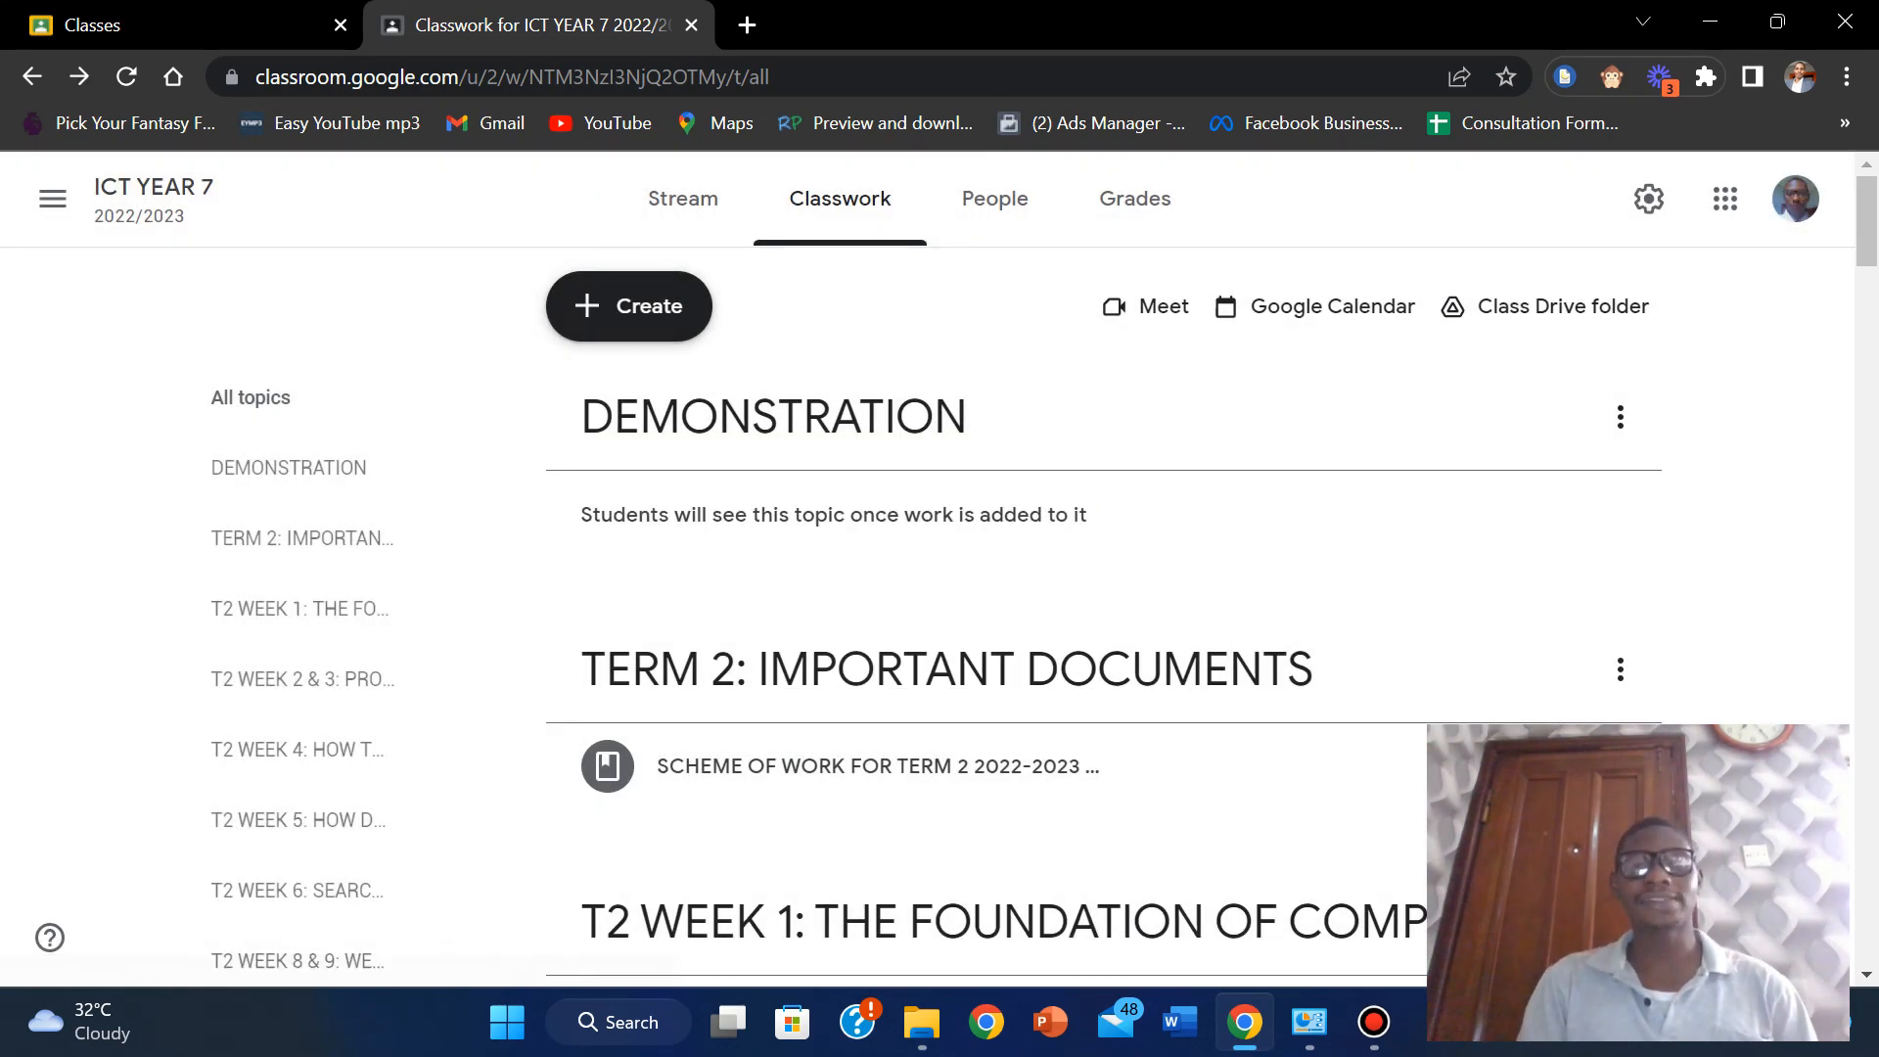
# Start a new Classwork material and title it VIDEO: CHILD PROTECTION.
pyautogui.click(628, 305)
pyautogui.click(695, 611)
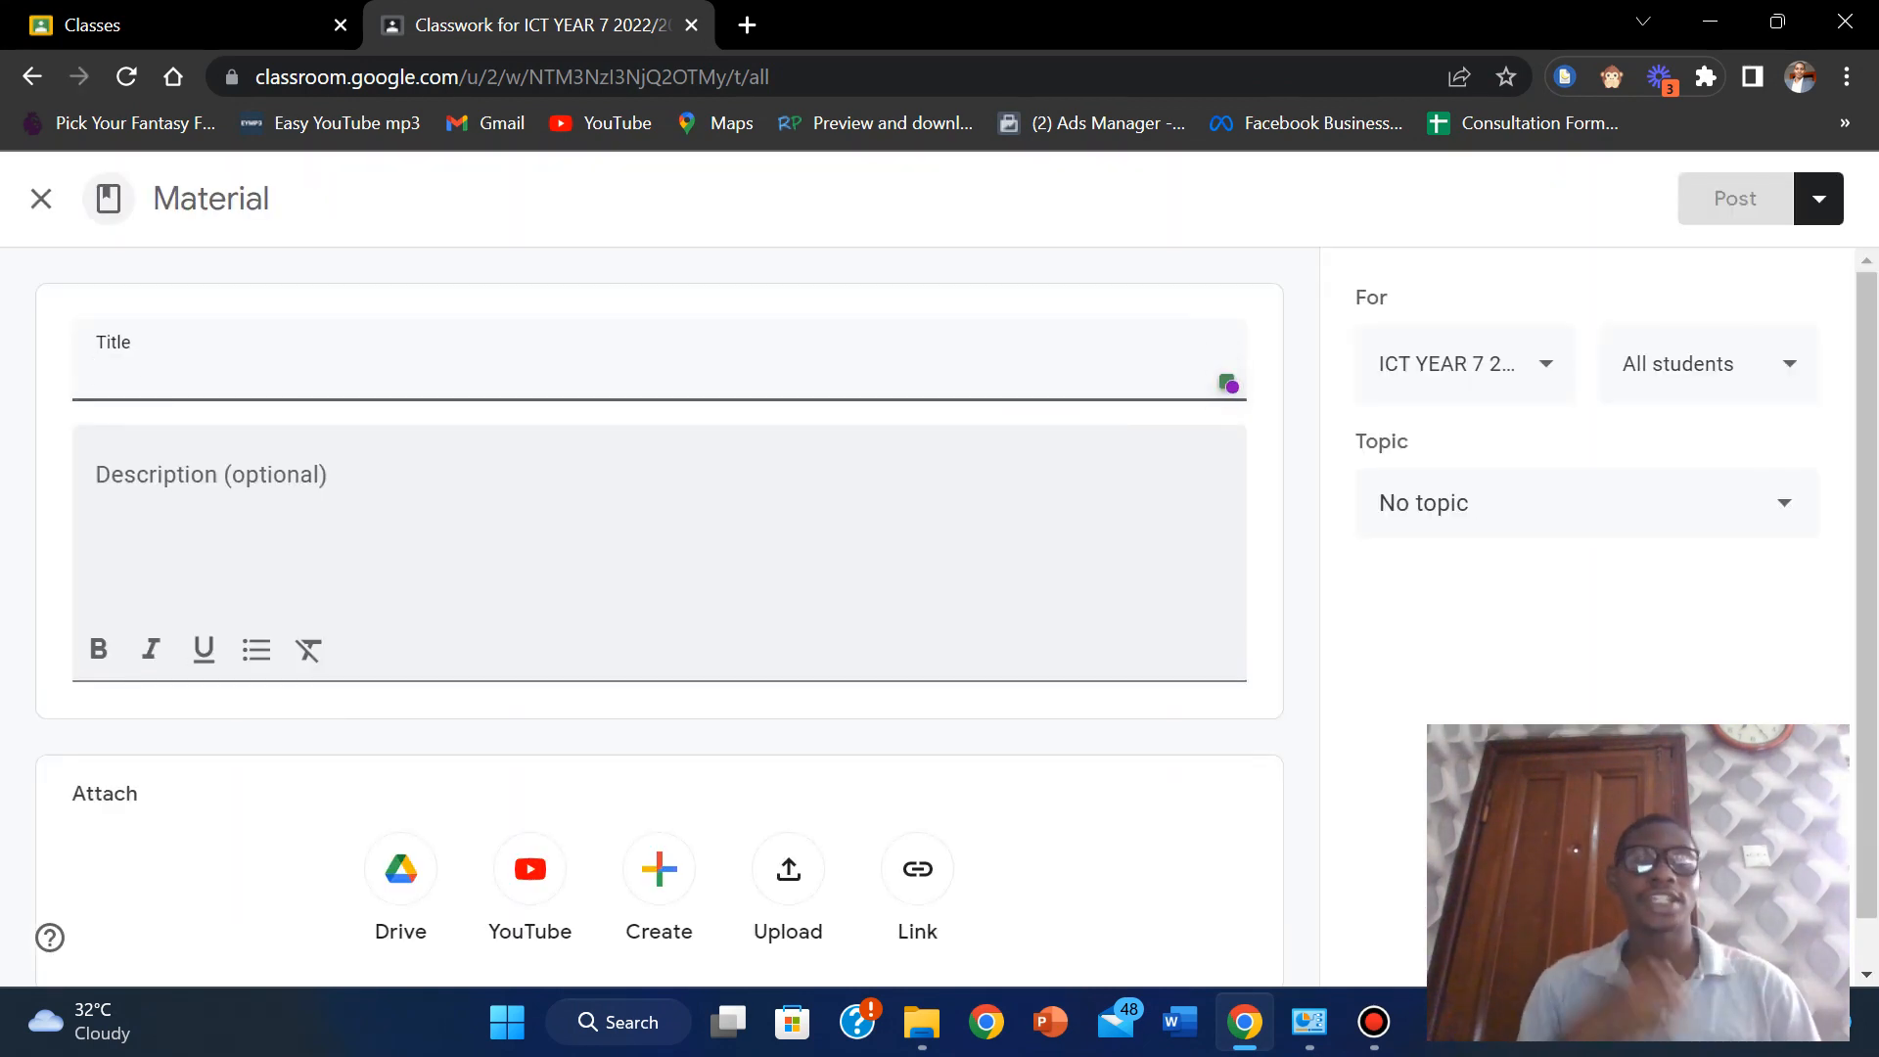
pyautogui.write('C')
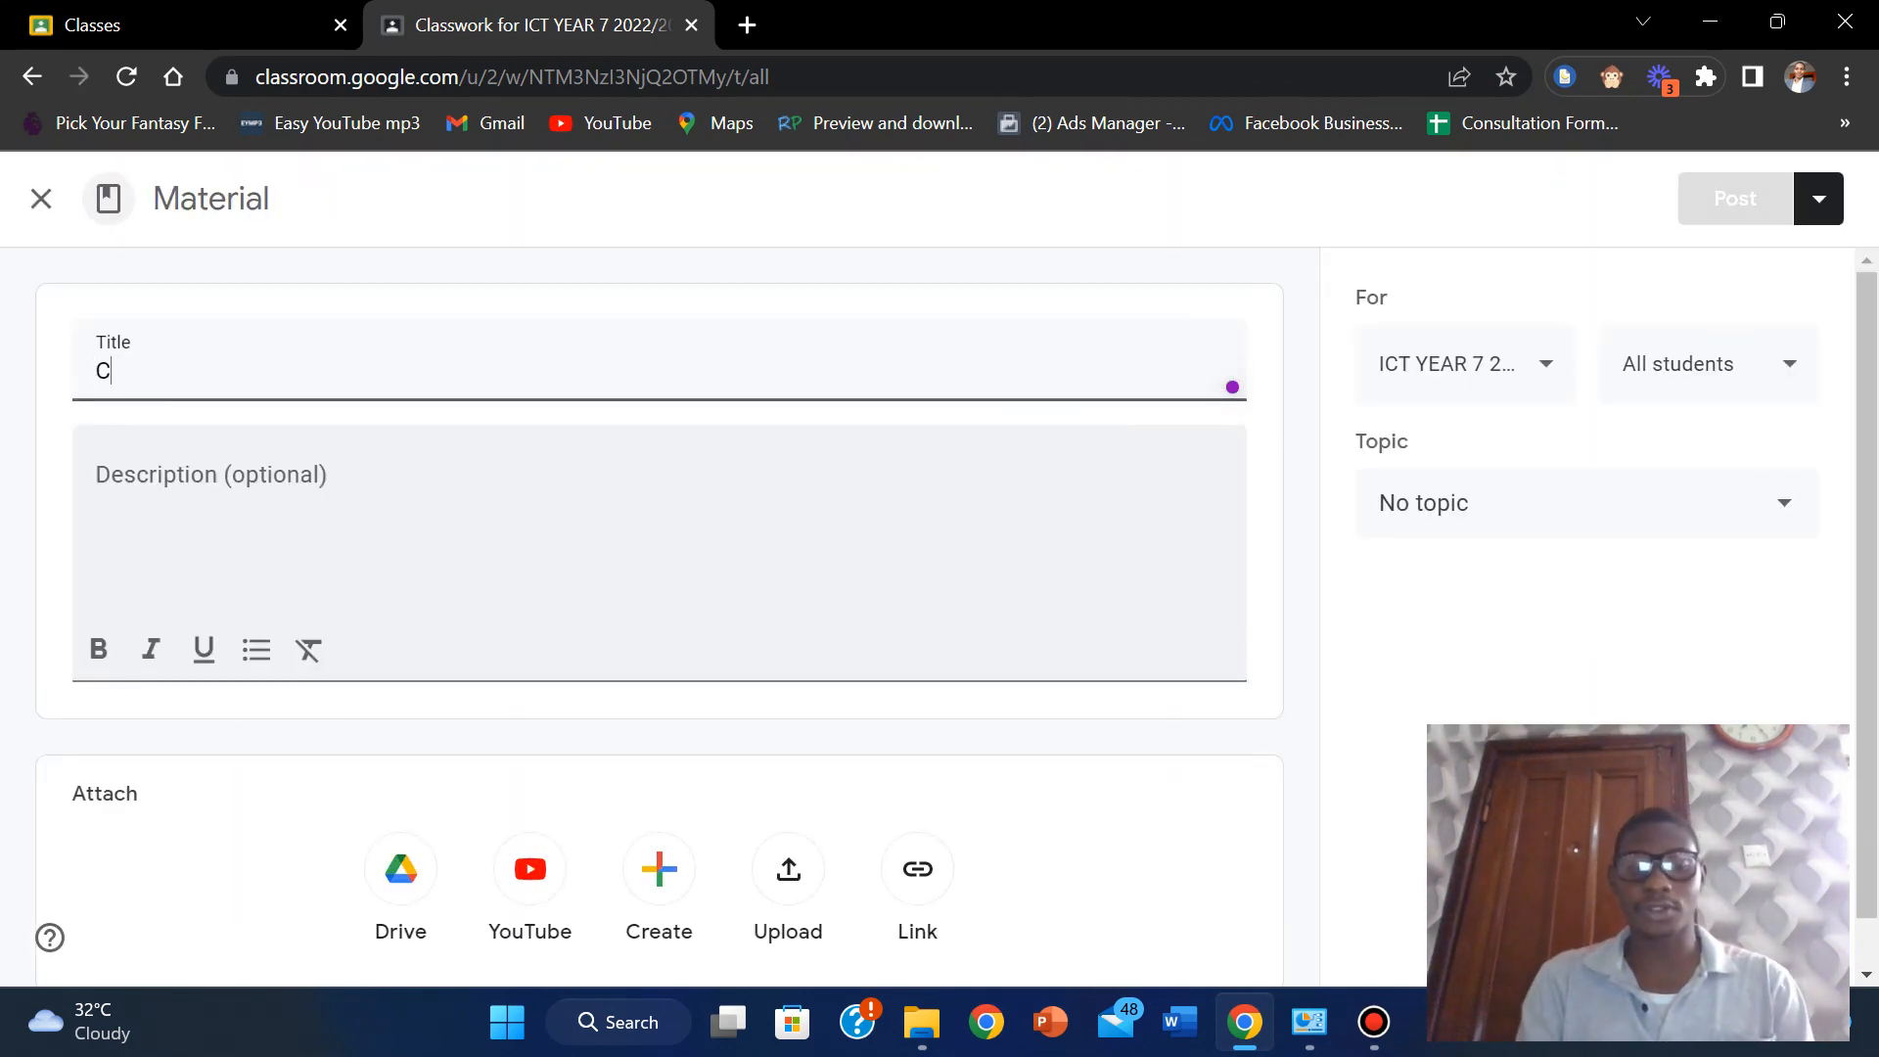
pyautogui.write('HILD PR')
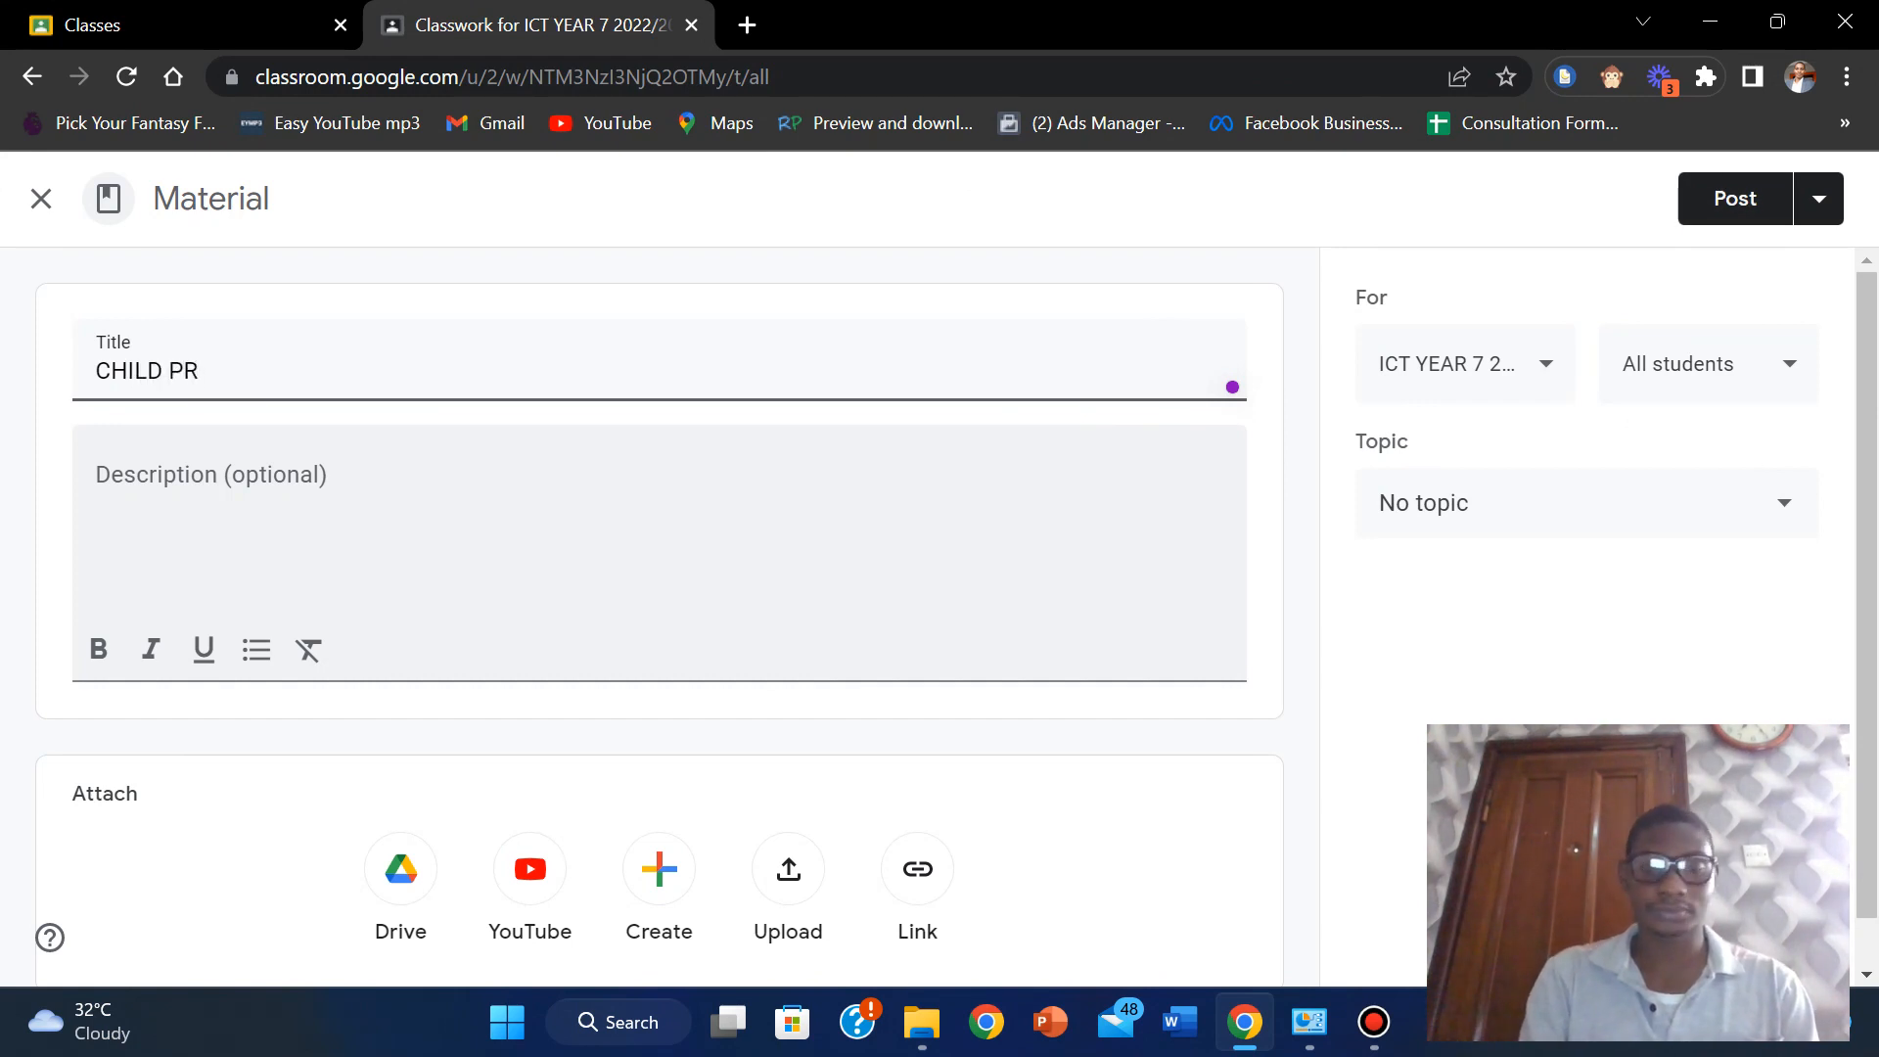
pyautogui.write('OTECTION')
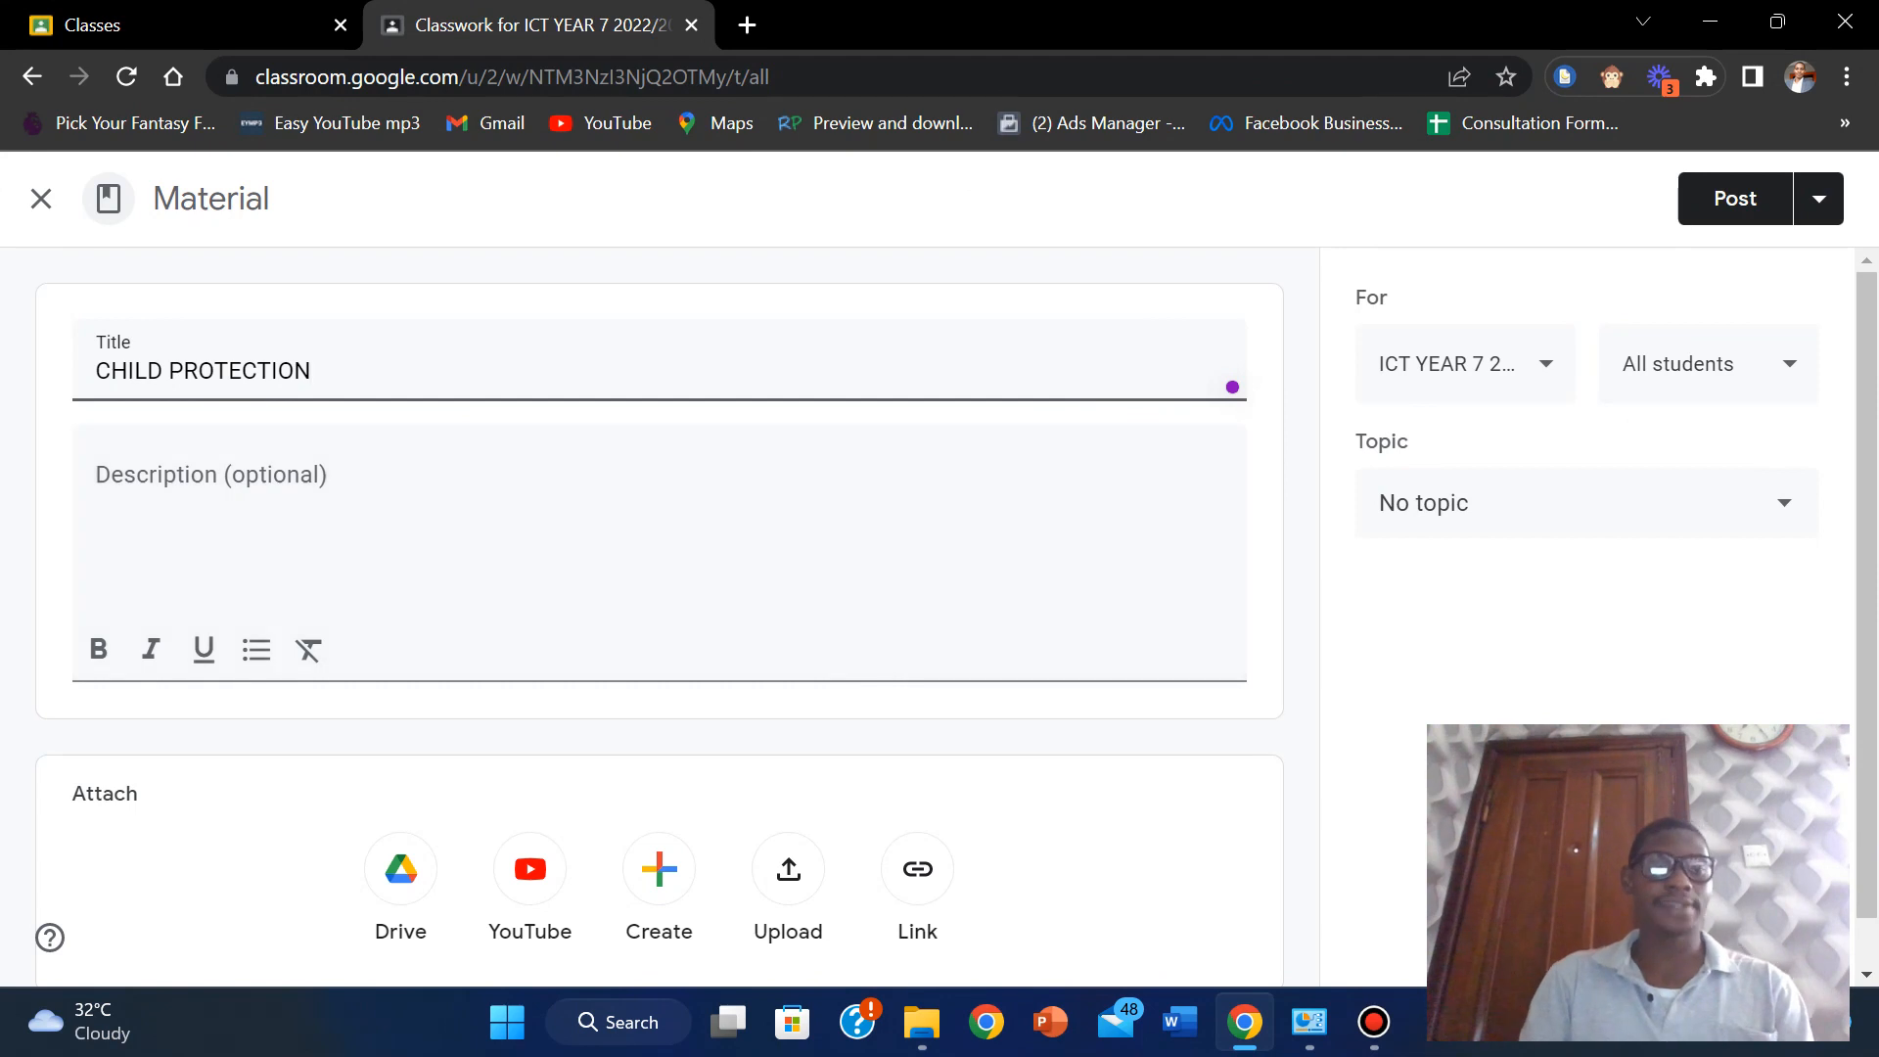
pyautogui.write('VIDEO:')
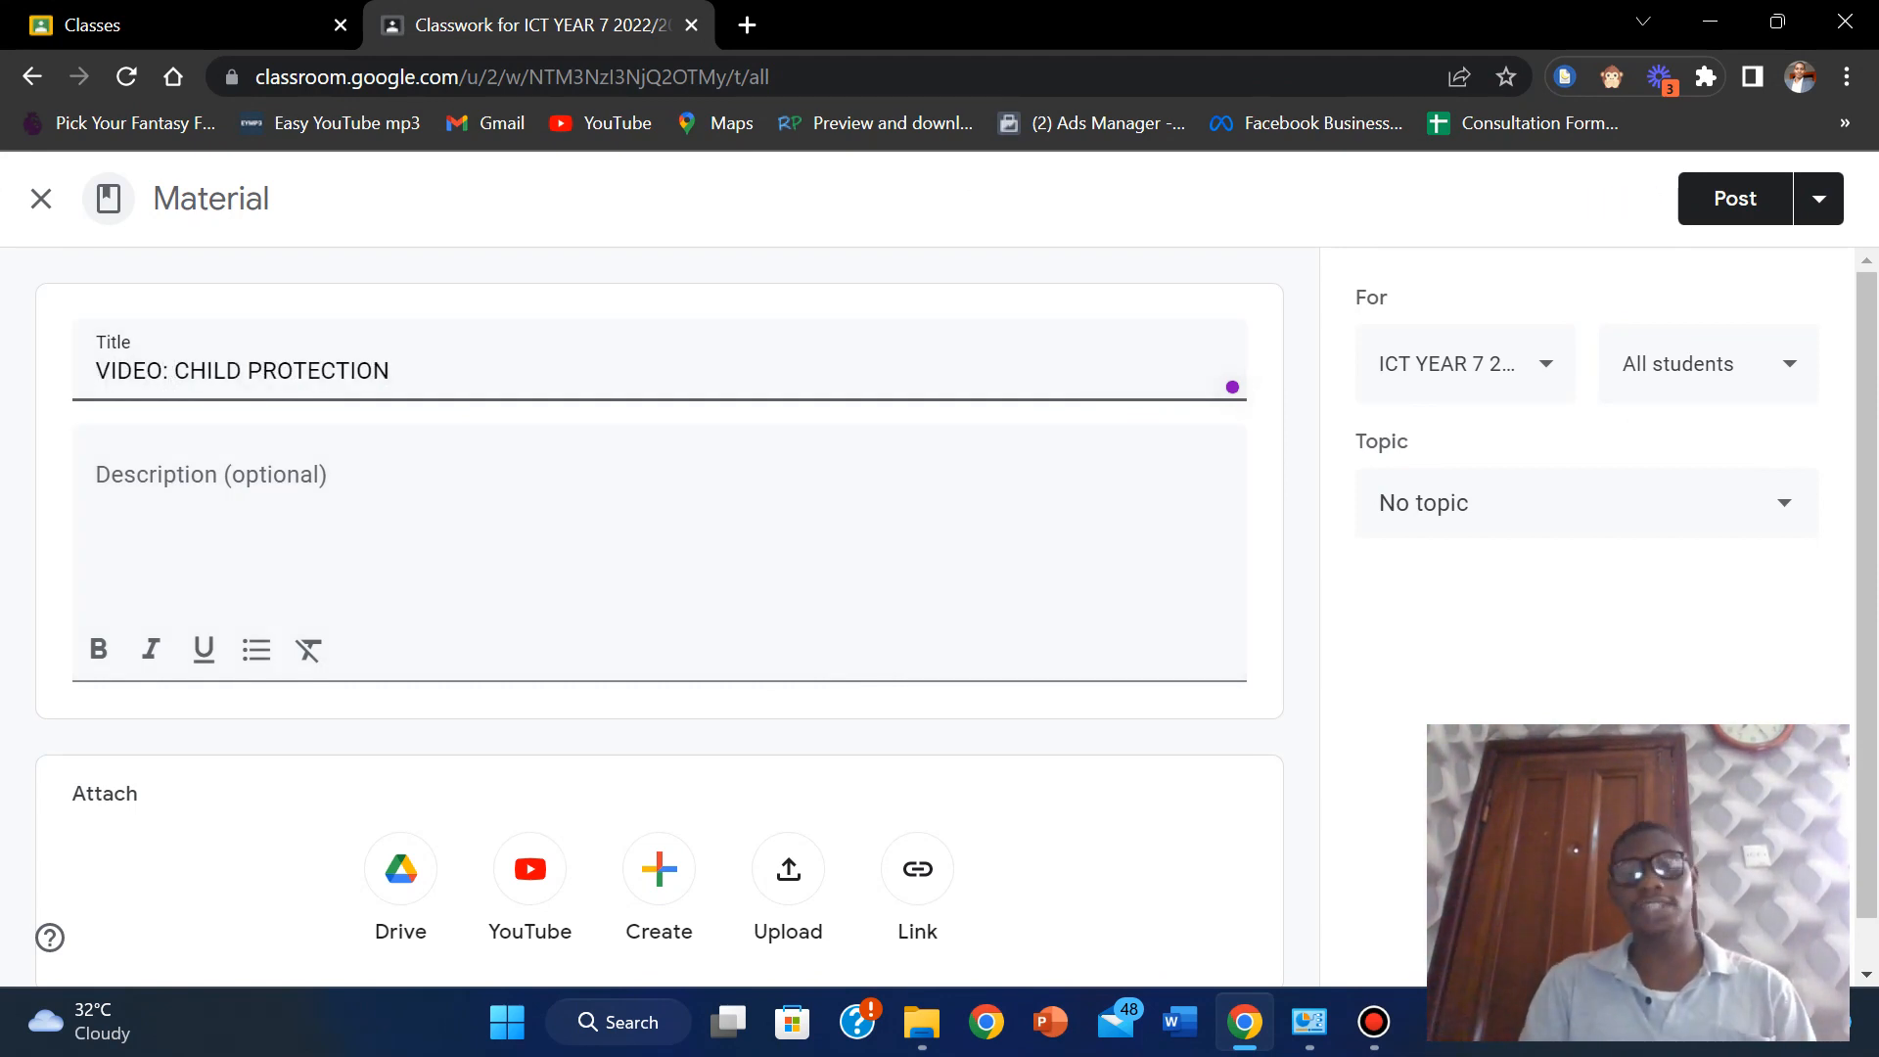
# Upload the file 2T Week 5 - 7 - Safety and Security as an attachment and remove it from the material again.
pyautogui.click(788, 868)
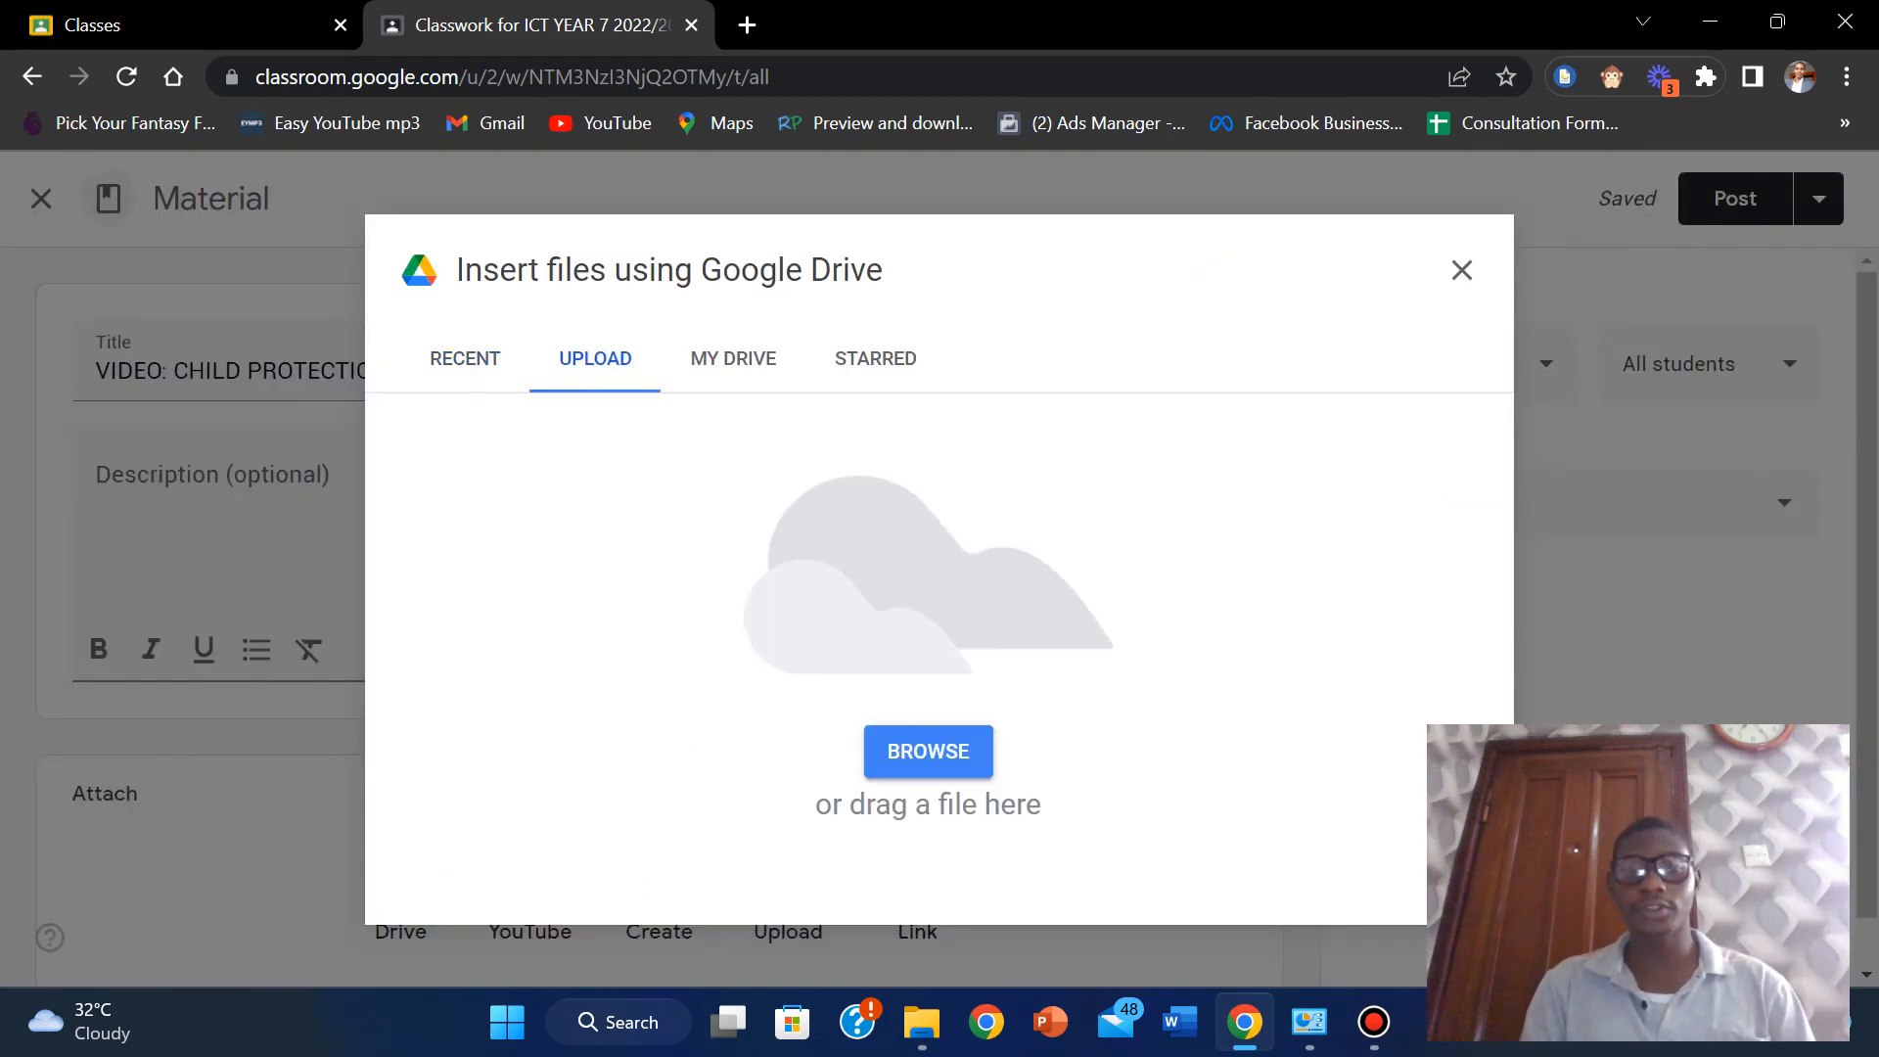
pyautogui.click(928, 750)
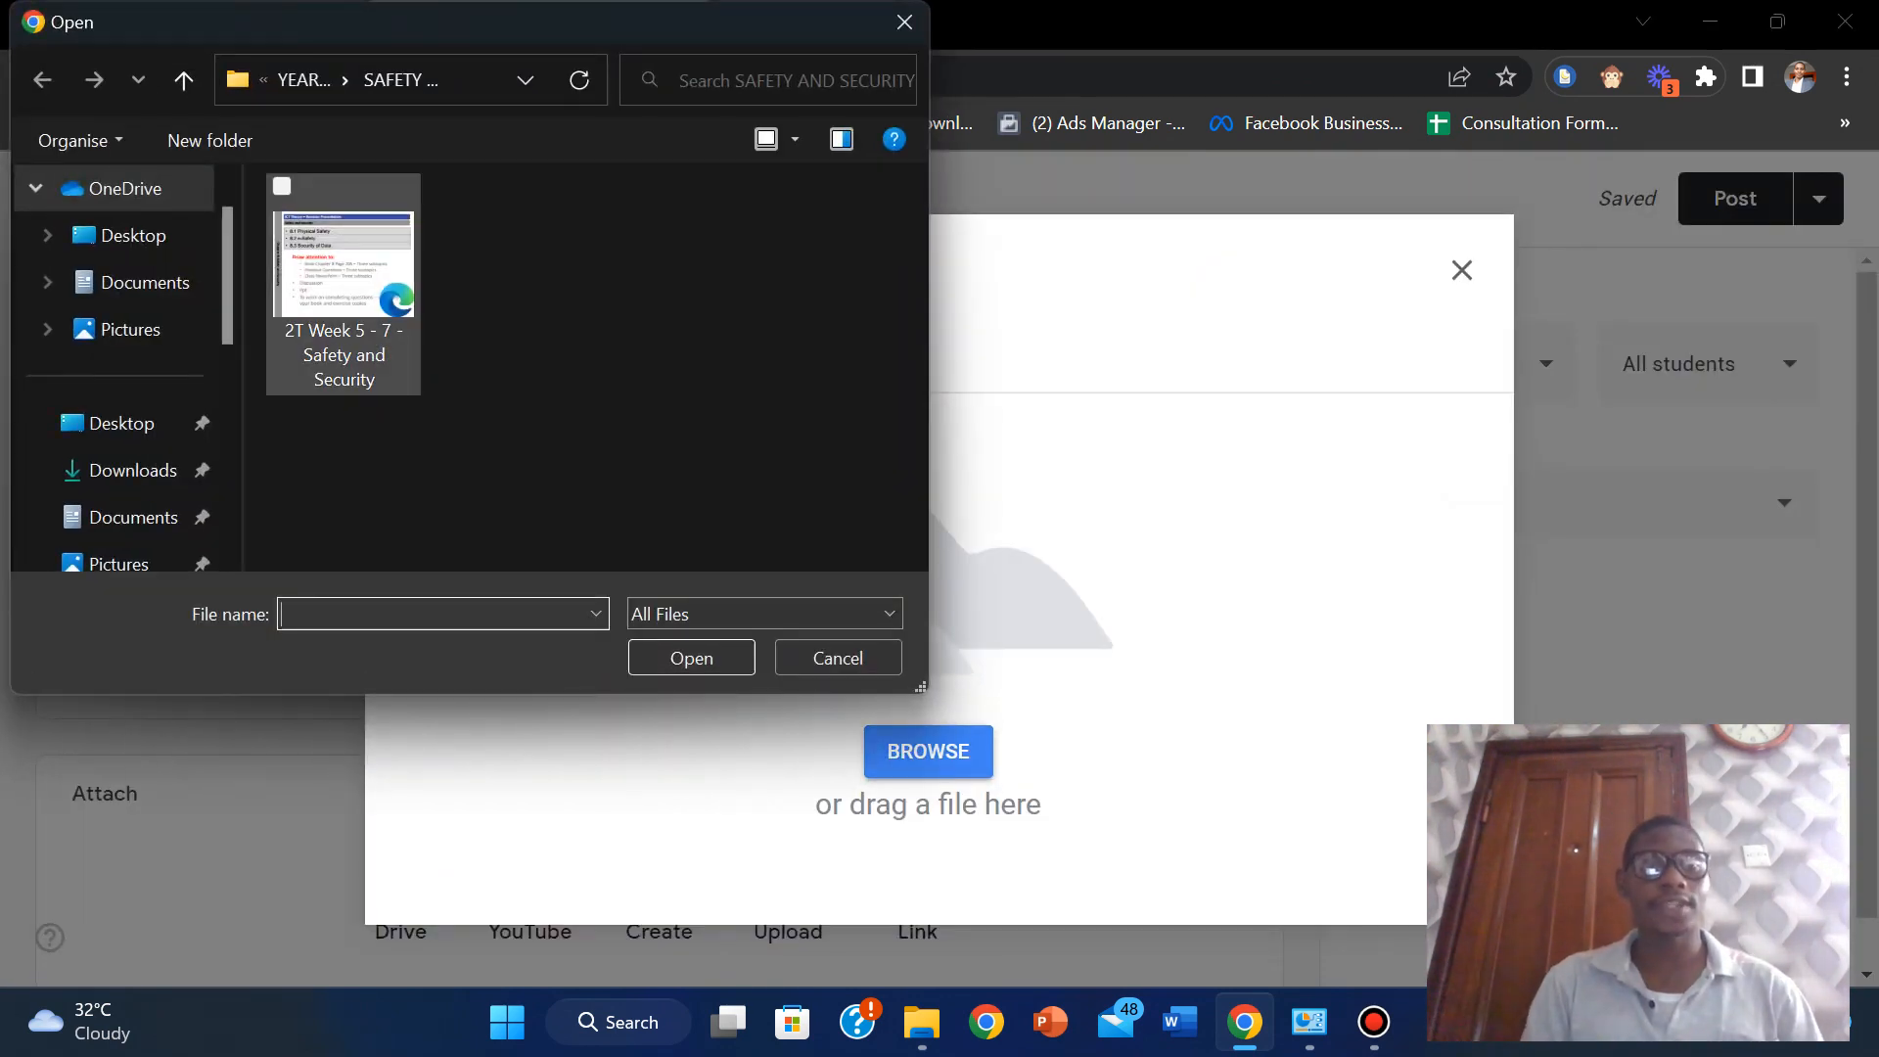
pyautogui.click(344, 284)
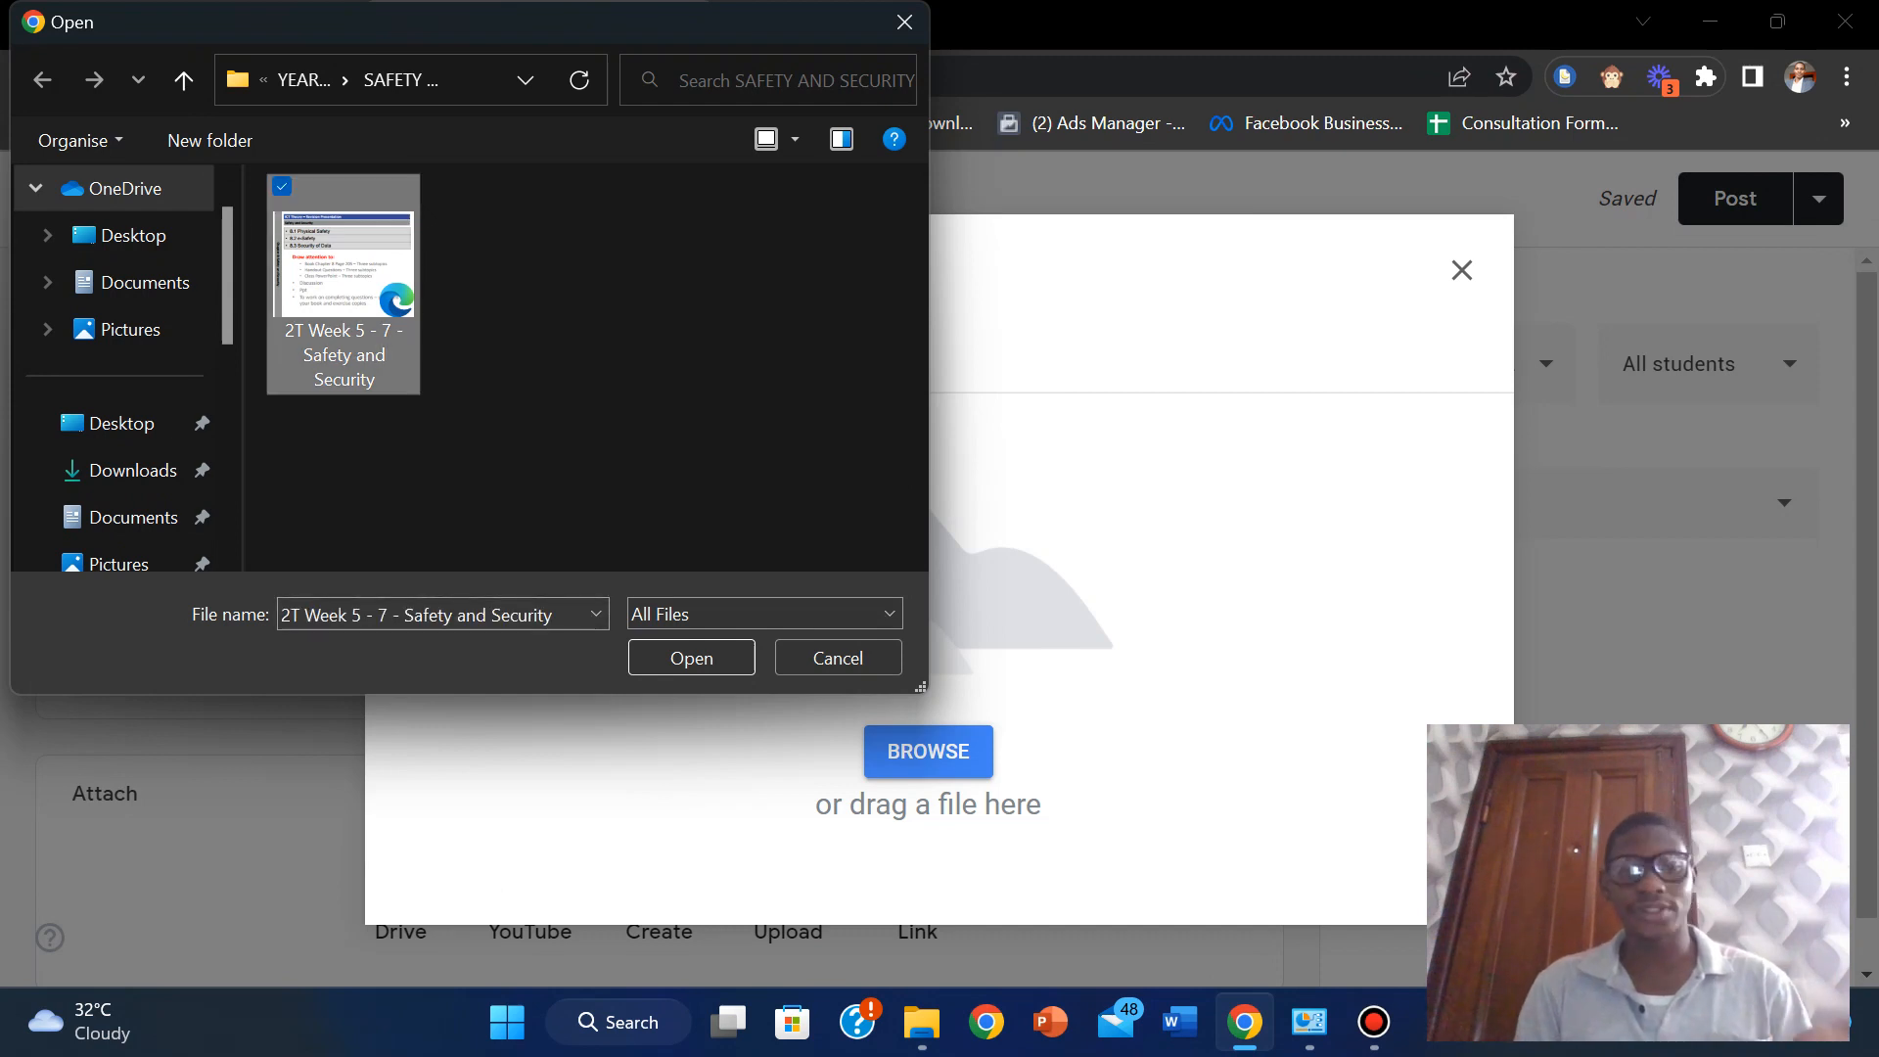
pyautogui.click(691, 658)
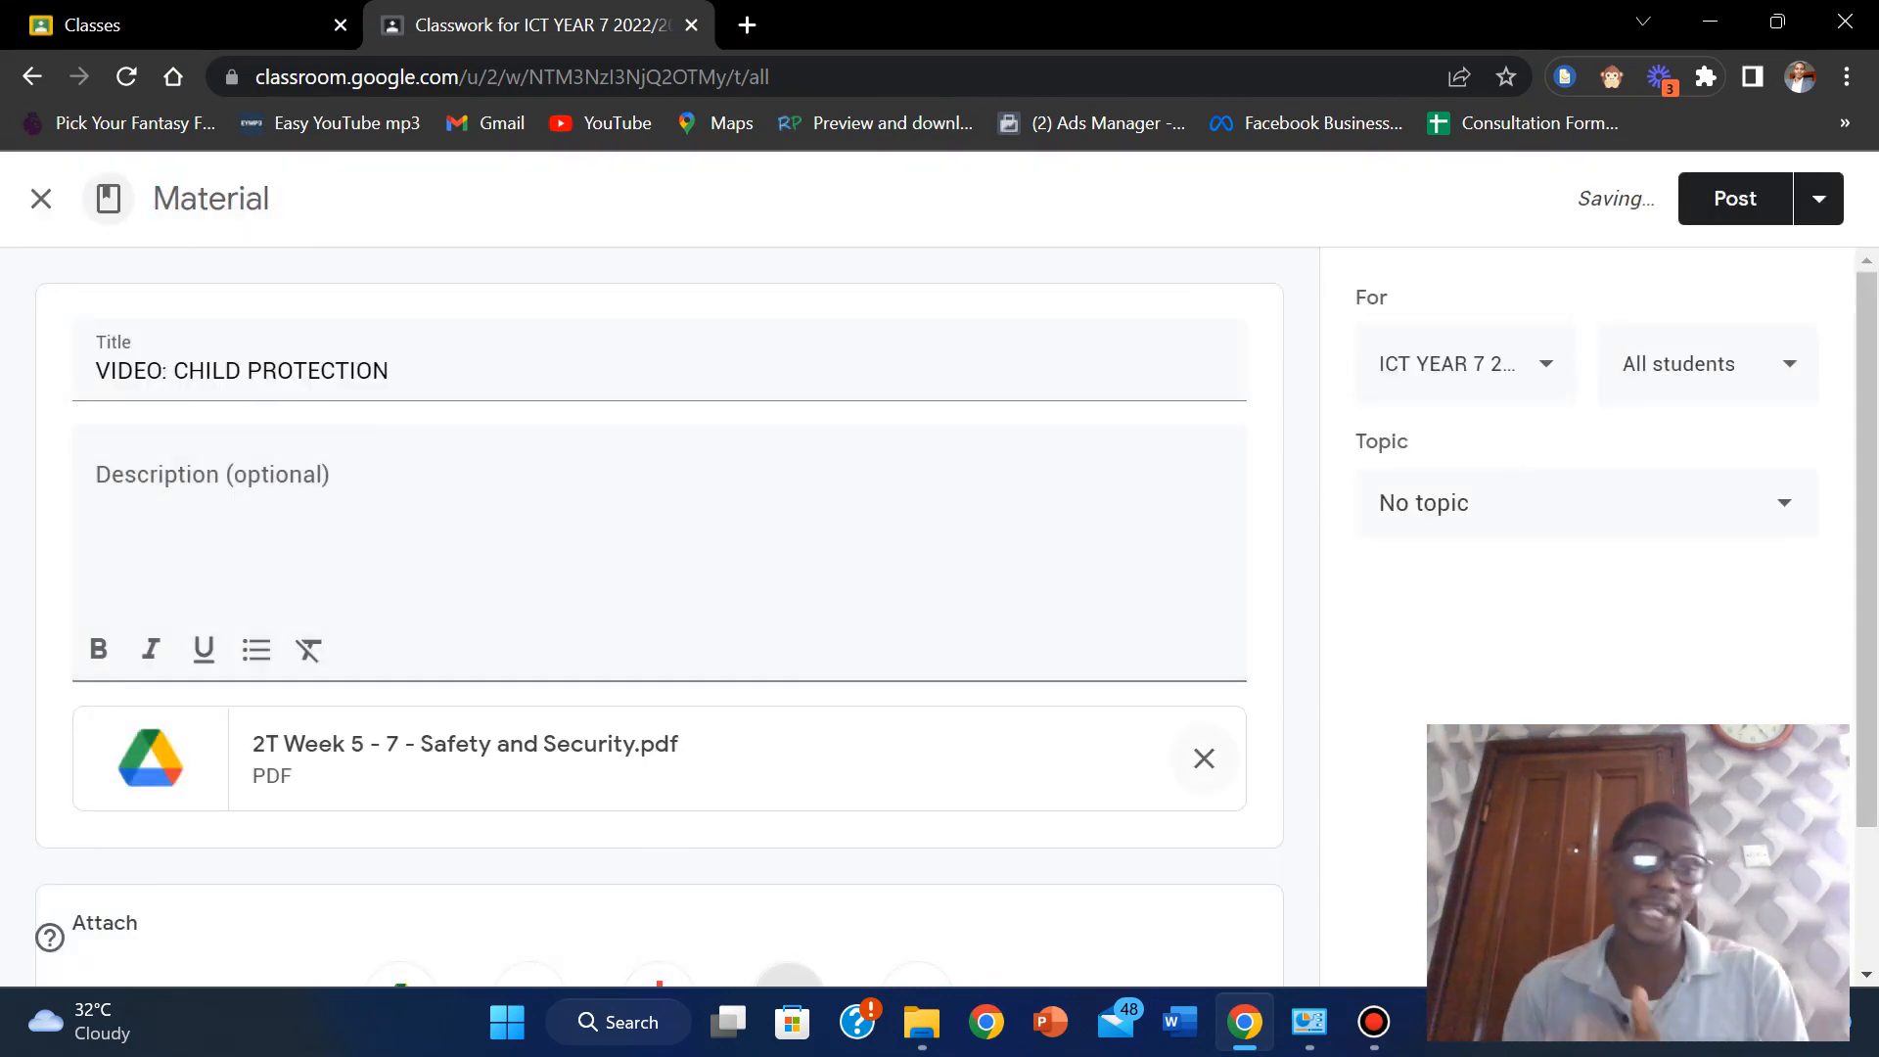
pyautogui.click(1203, 758)
# Enter the material's description as "This video is about protecting your child".
pyautogui.click(212, 475)
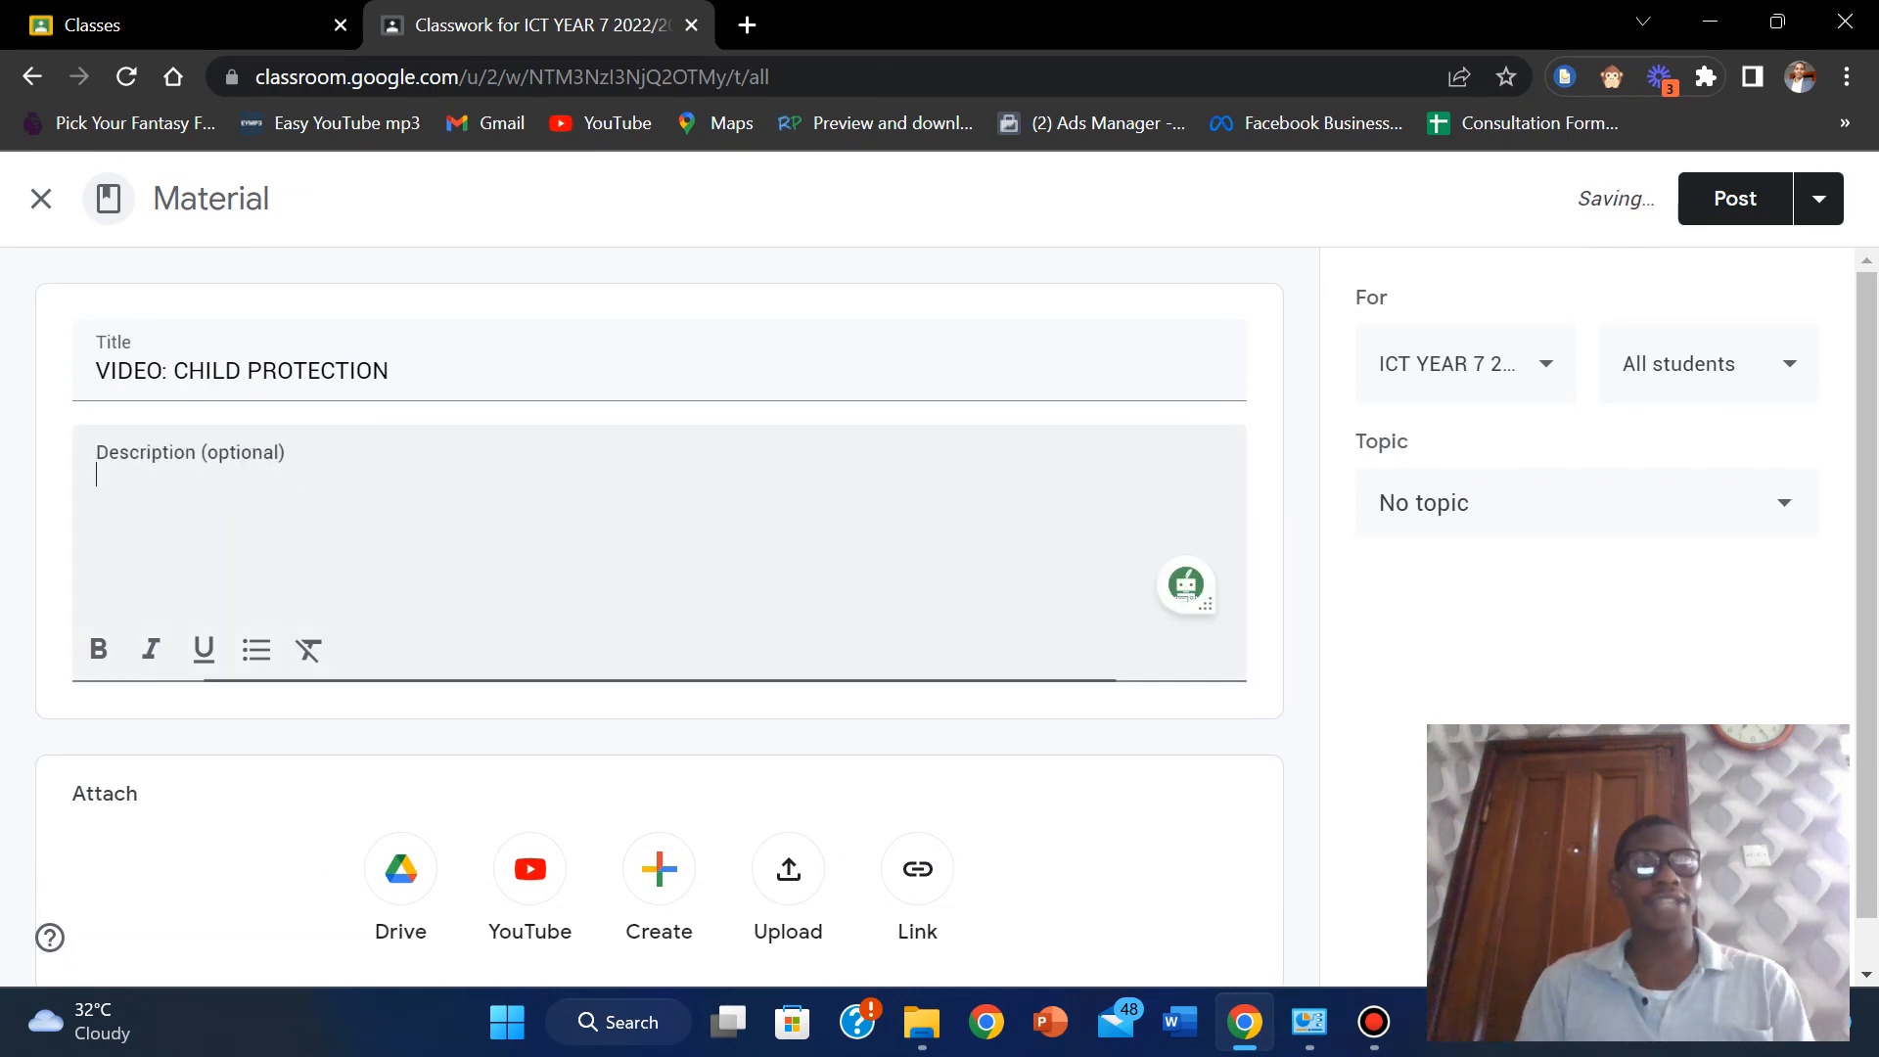
pyautogui.write('This video i')
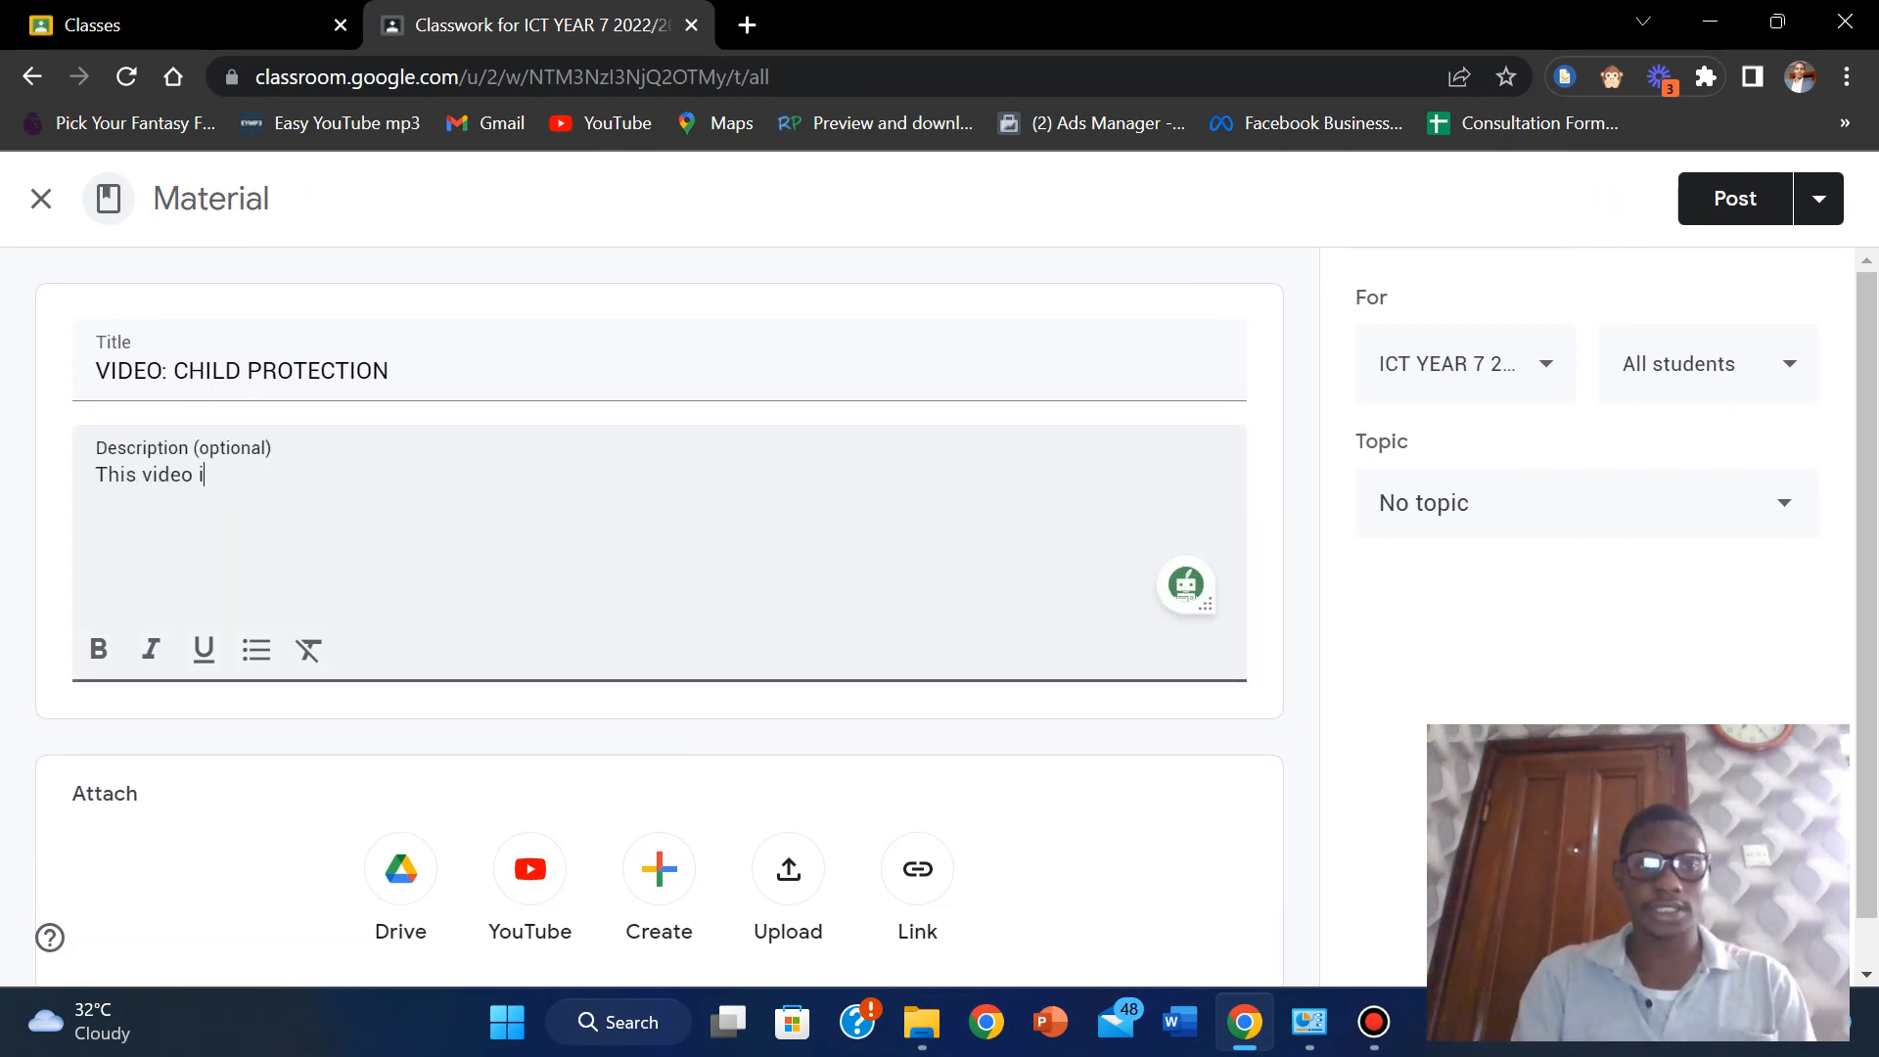
pyautogui.write('s about pro')
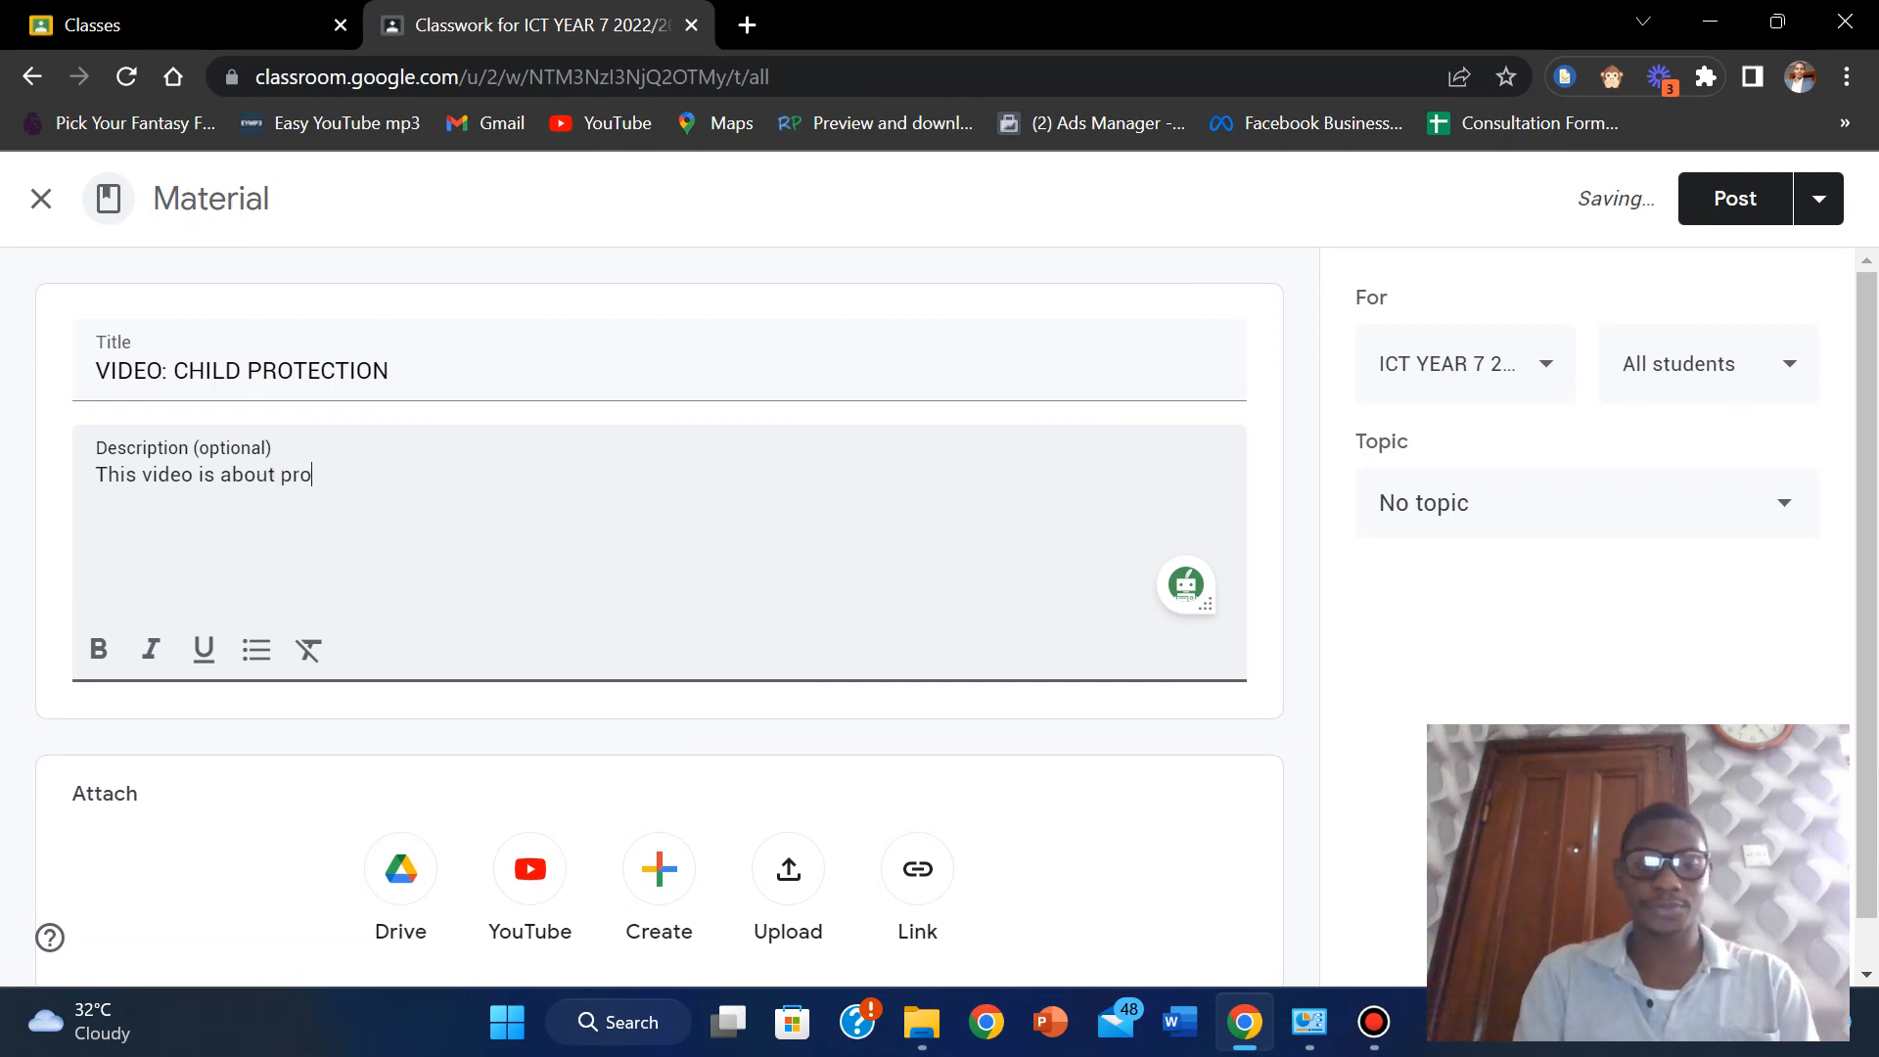
pyautogui.write('tecting your')
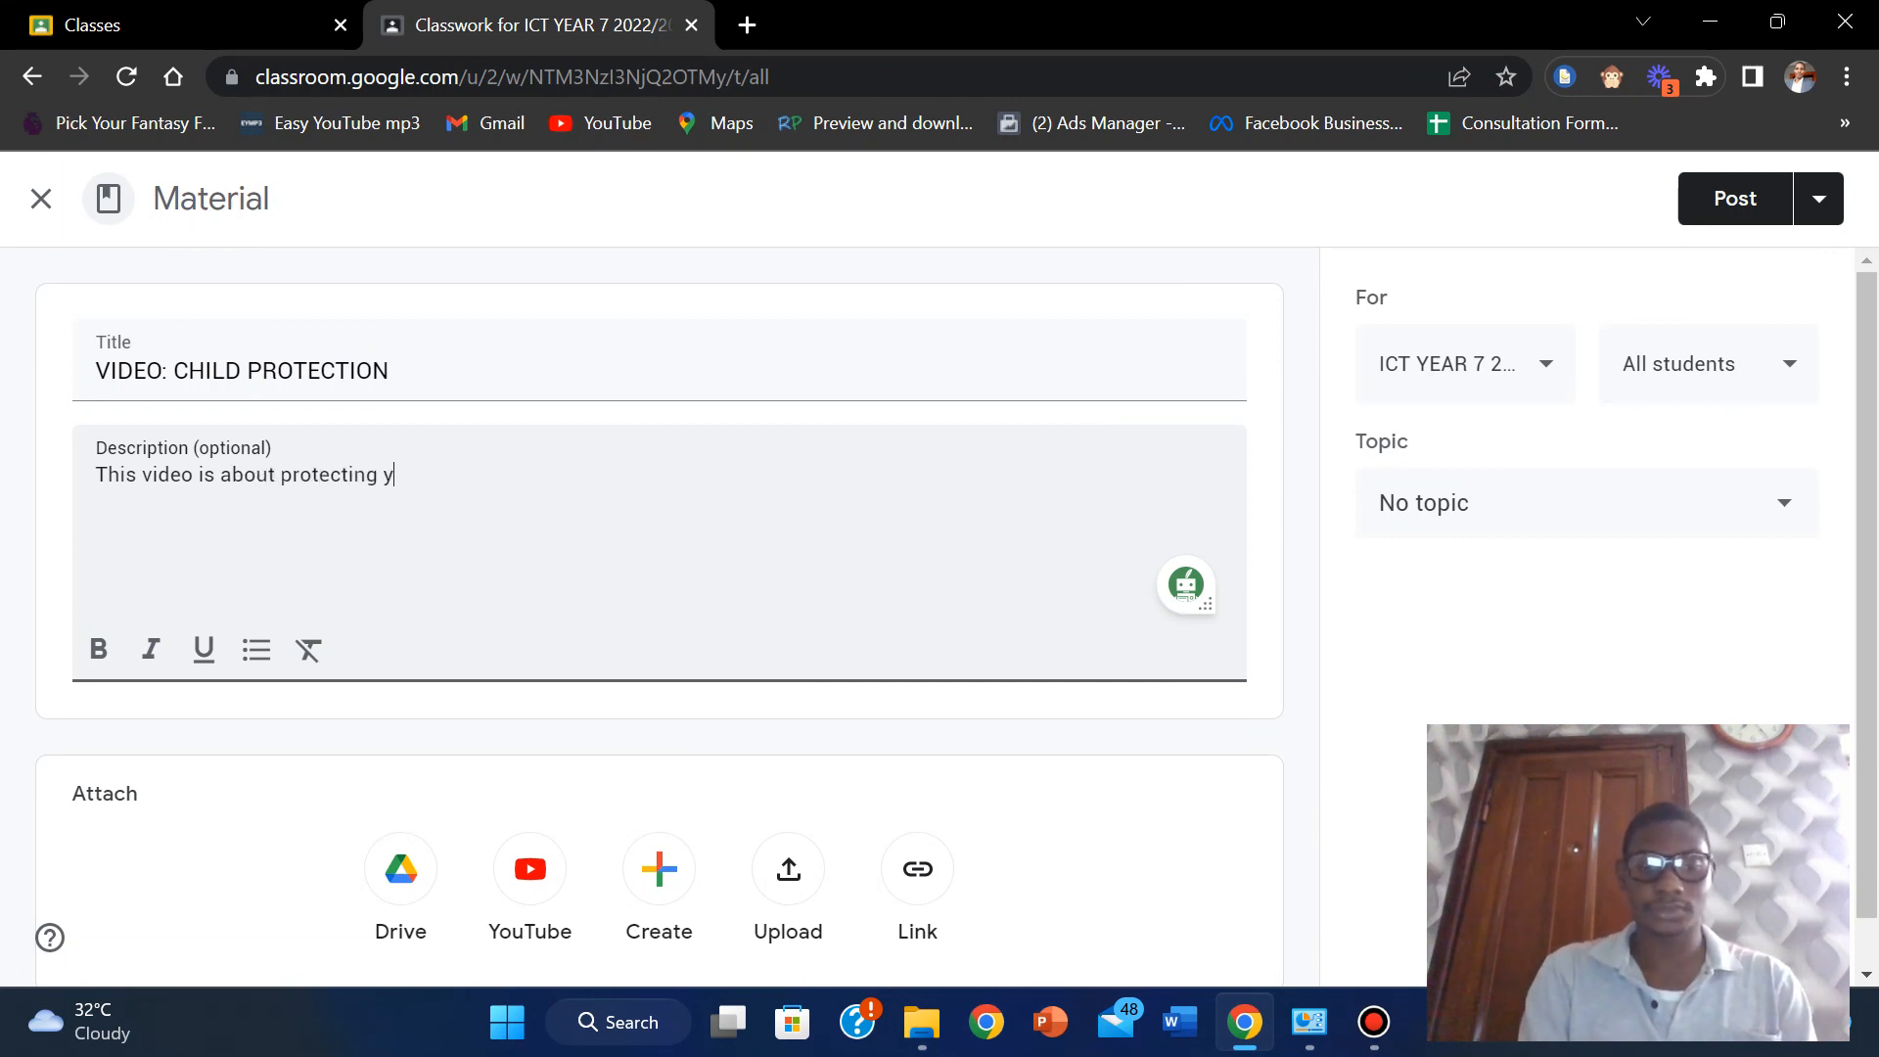
pyautogui.press('BackSpace')
pyautogui.press('BackSpace')
pyautogui.press('BackSpace')
pyautogui.write('i')
pyautogui.press('BackSpace')
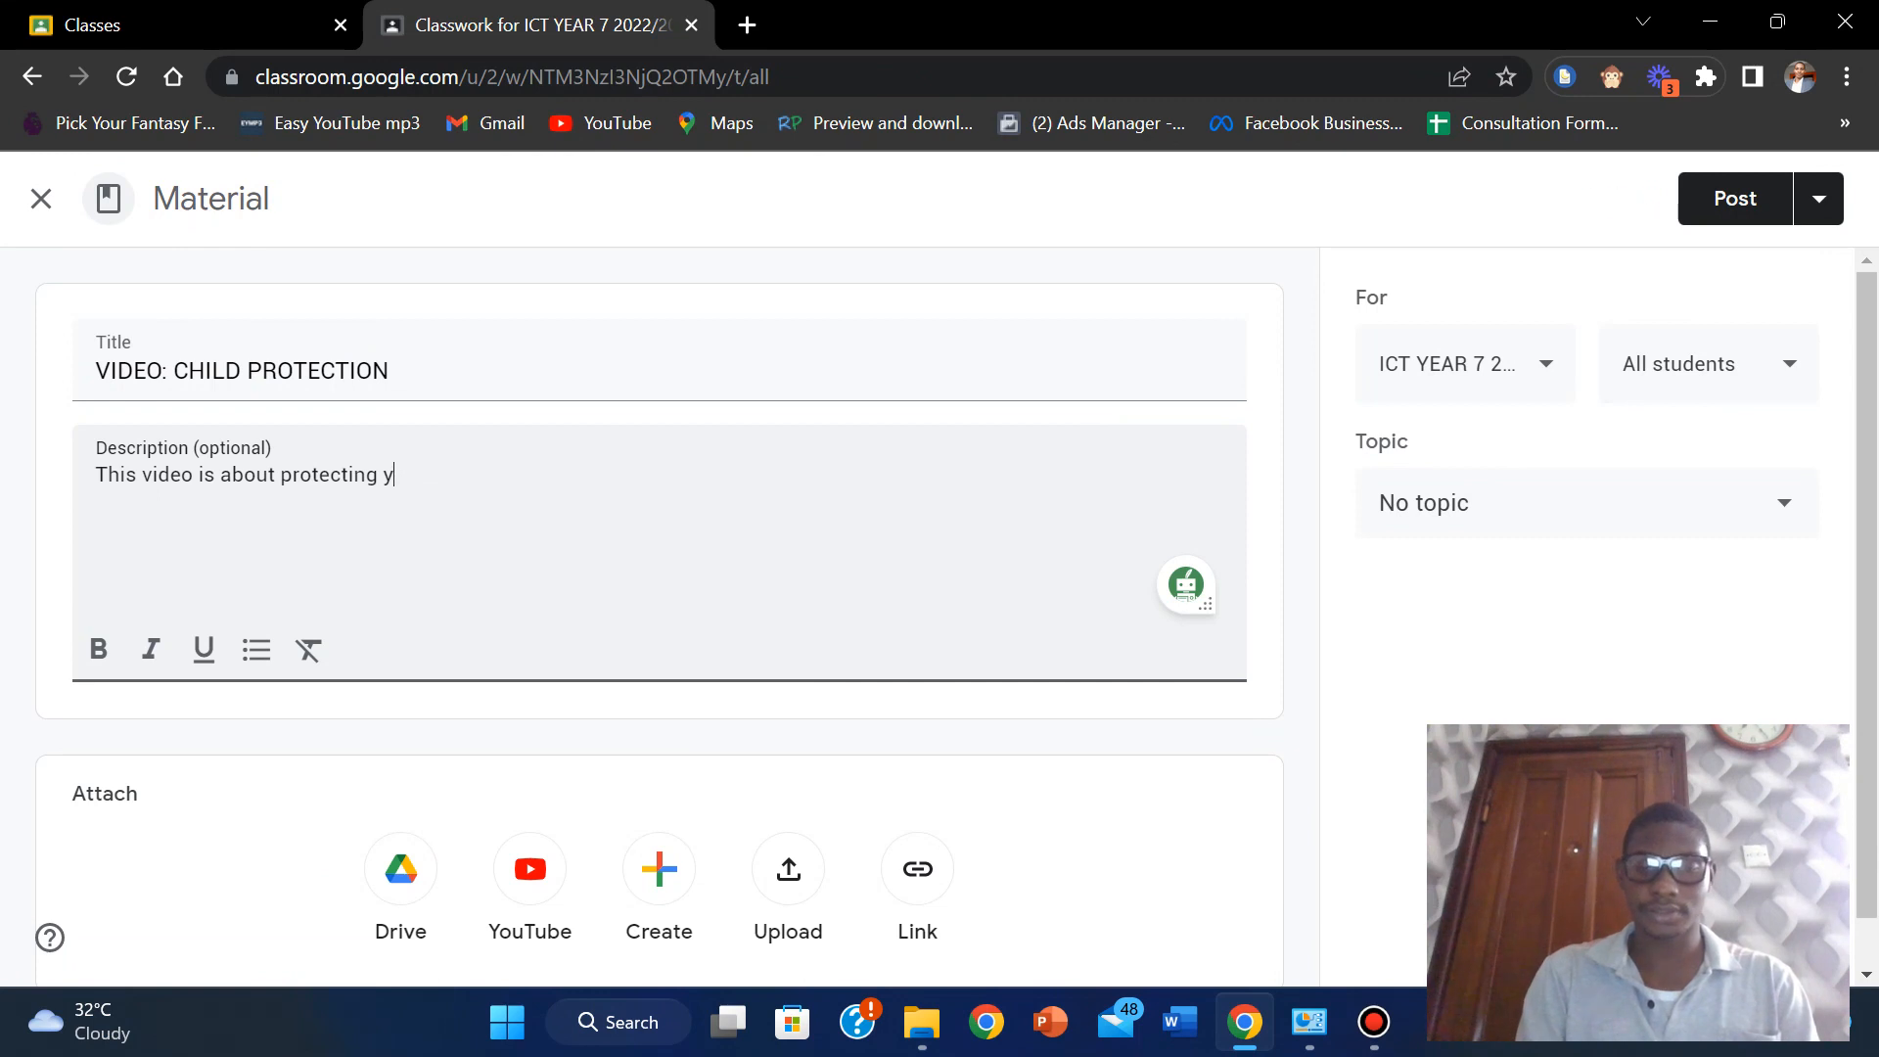
pyautogui.write('our child')
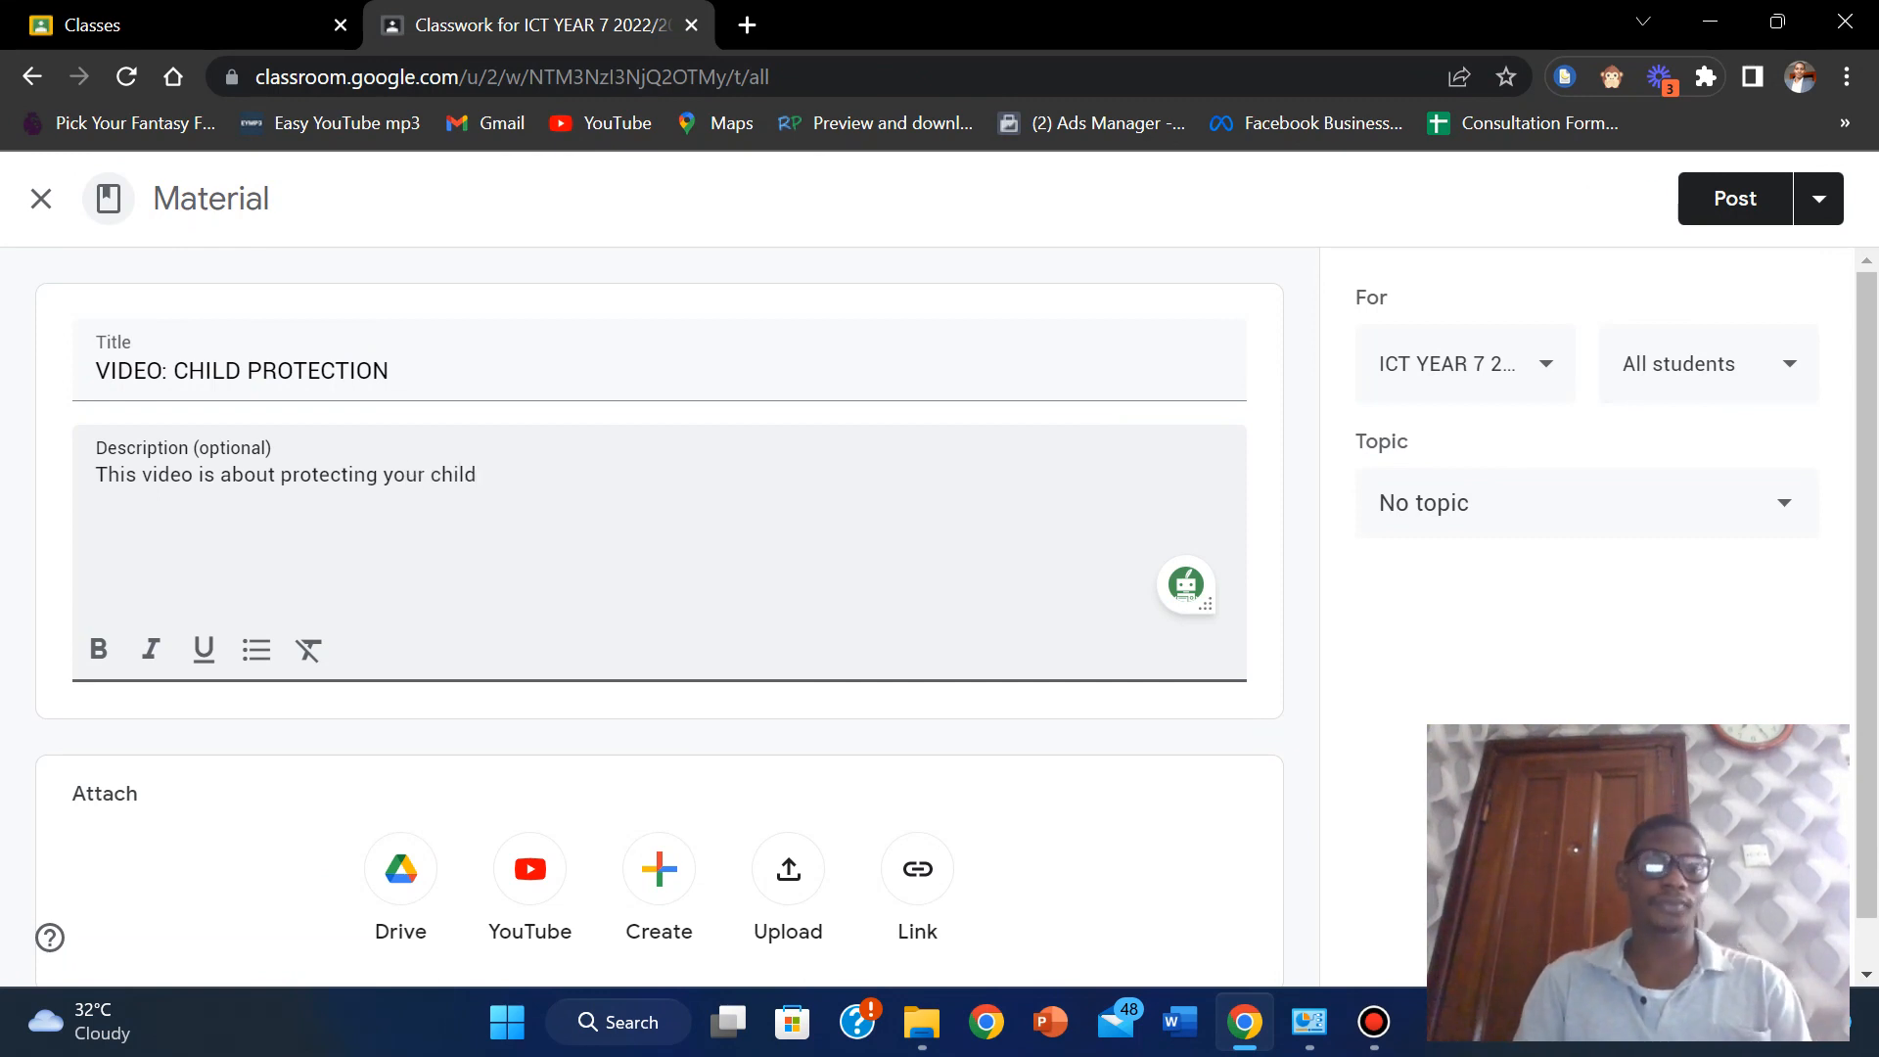
# Try bold, italic, underline and a bulleted list on the whole description, and remove all the formatting again.
pyautogui.hotkey('ctrl', 'a')
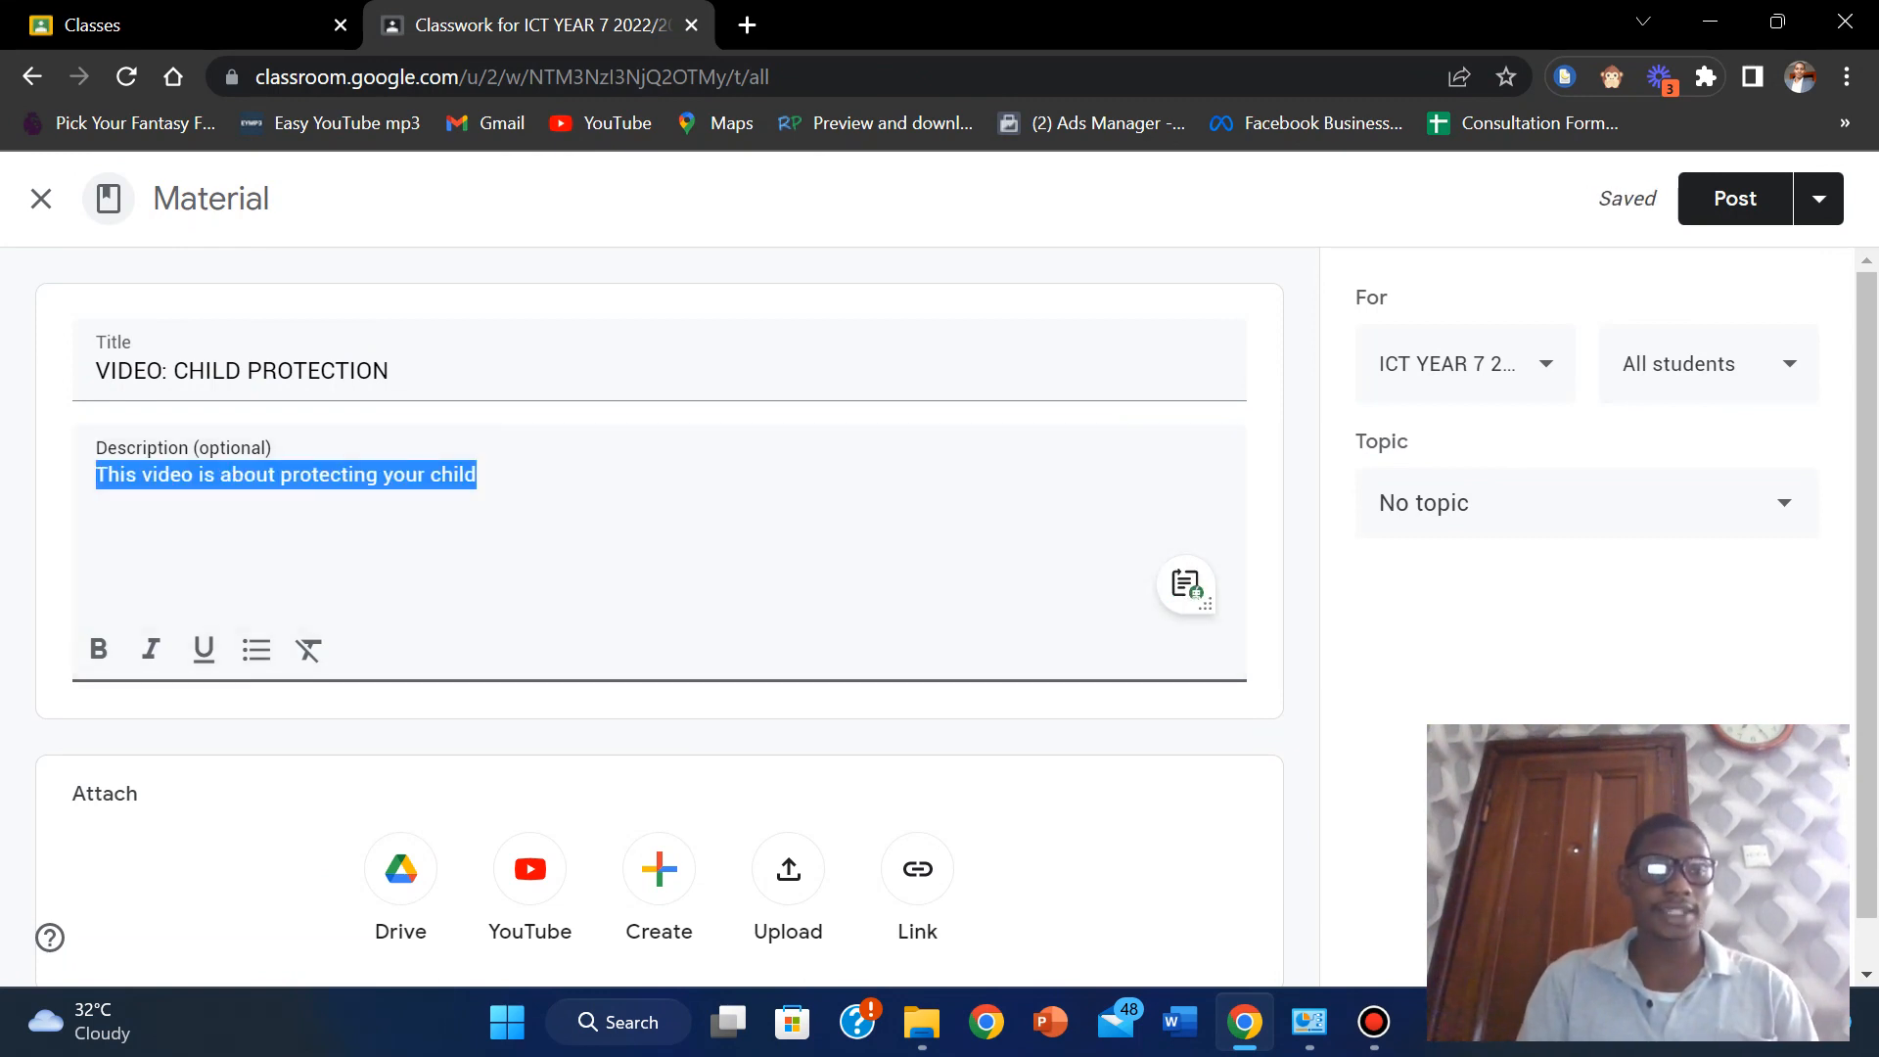
pyautogui.click(98, 649)
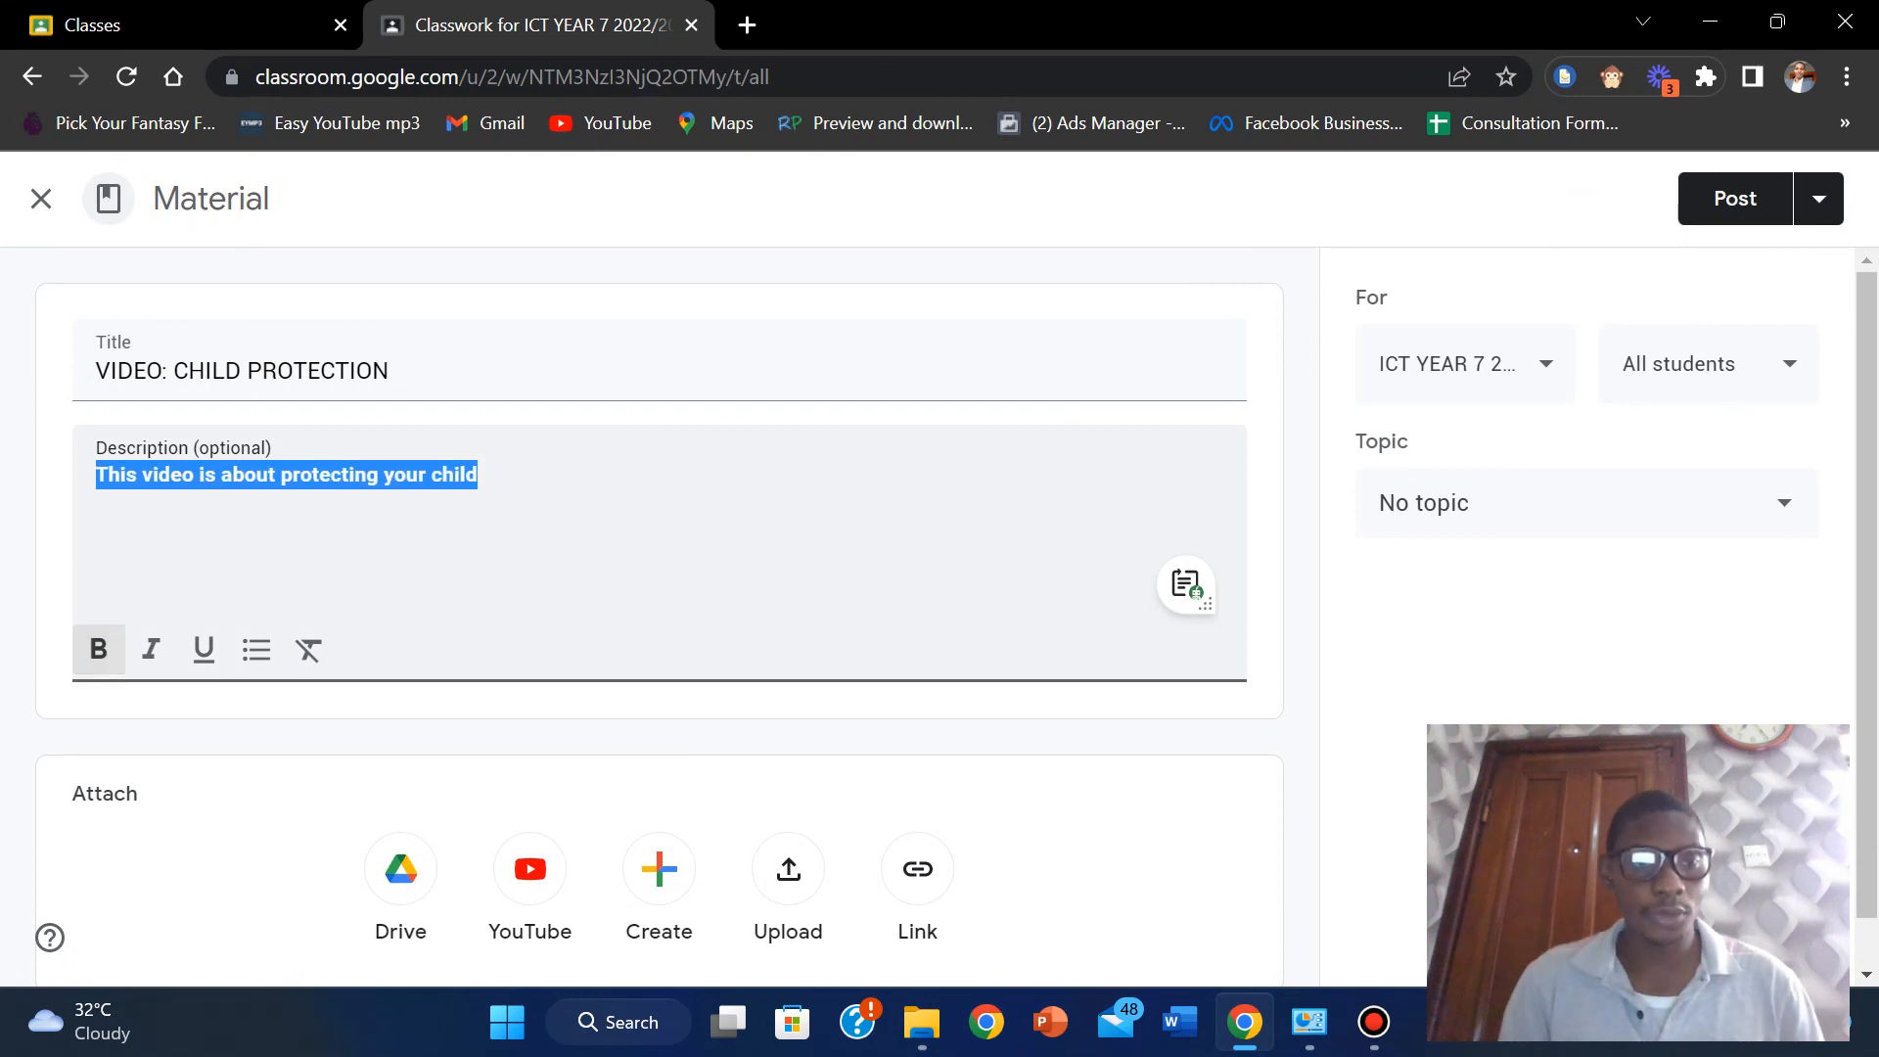
pyautogui.click(151, 649)
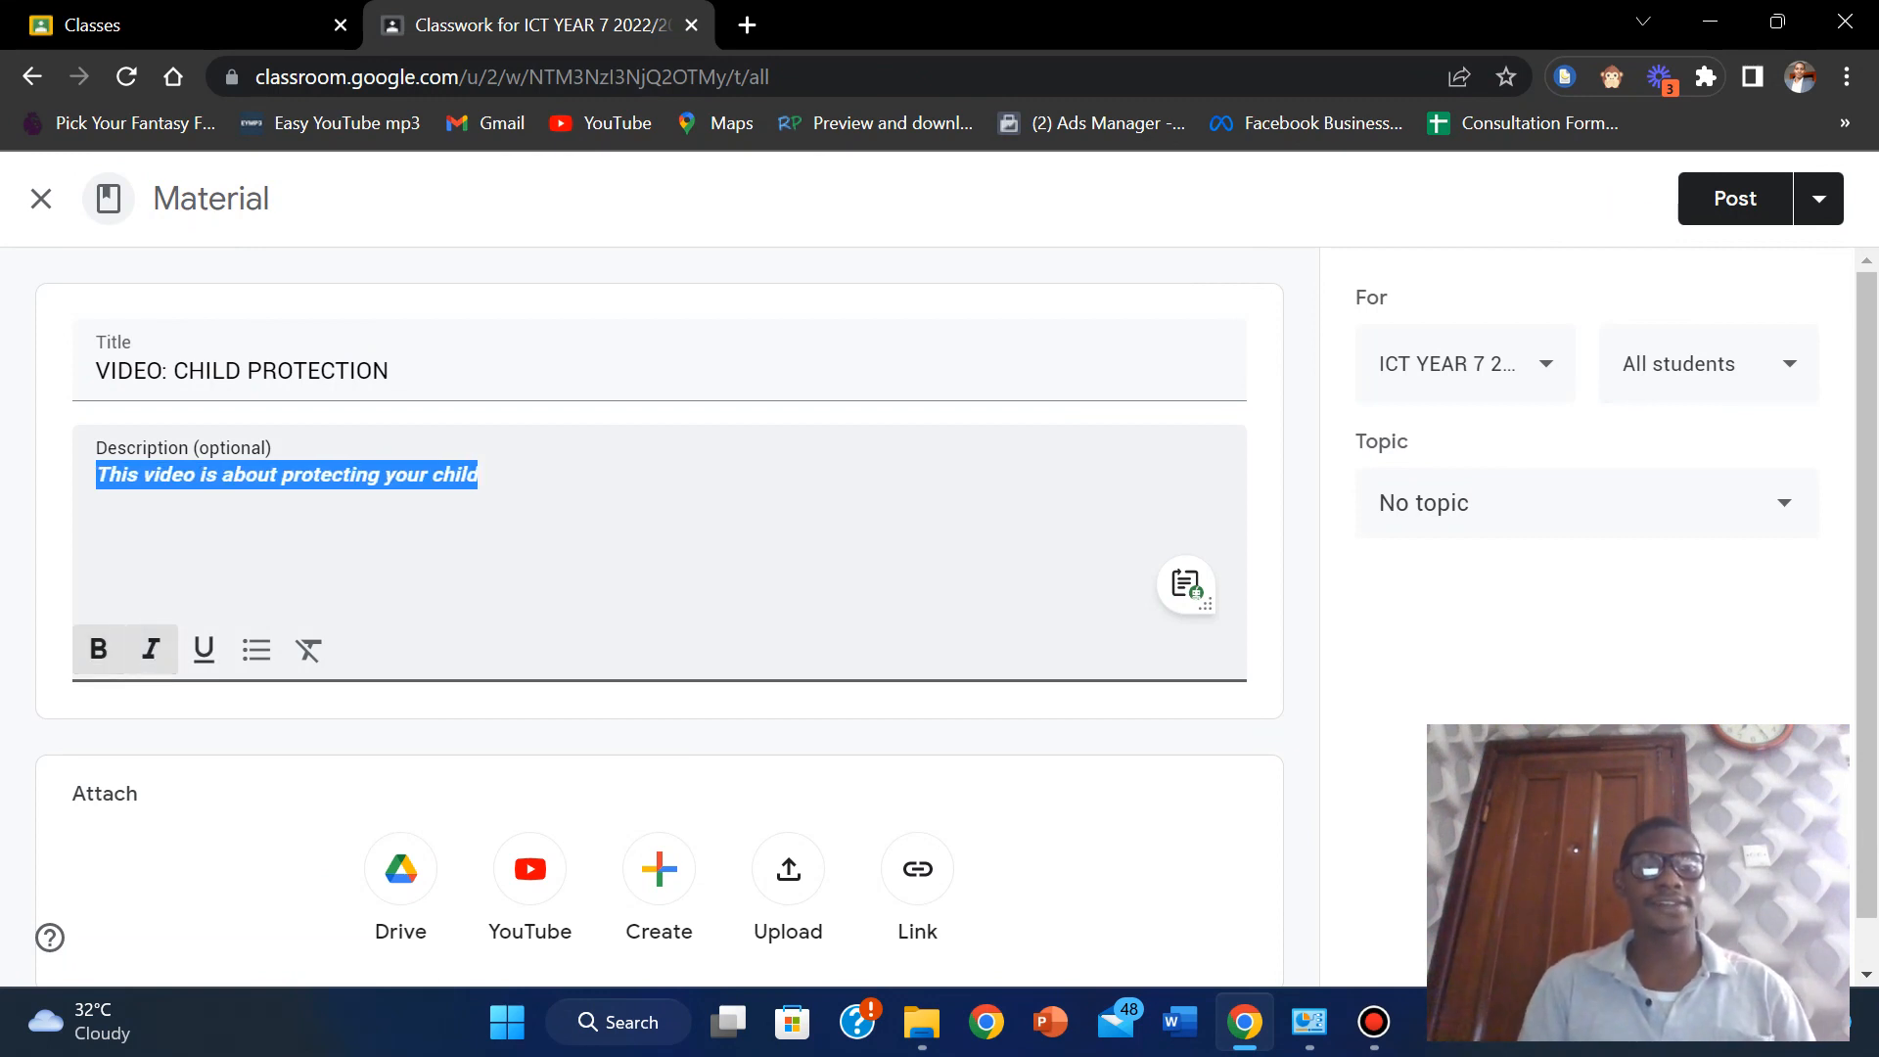
pyautogui.click(204, 649)
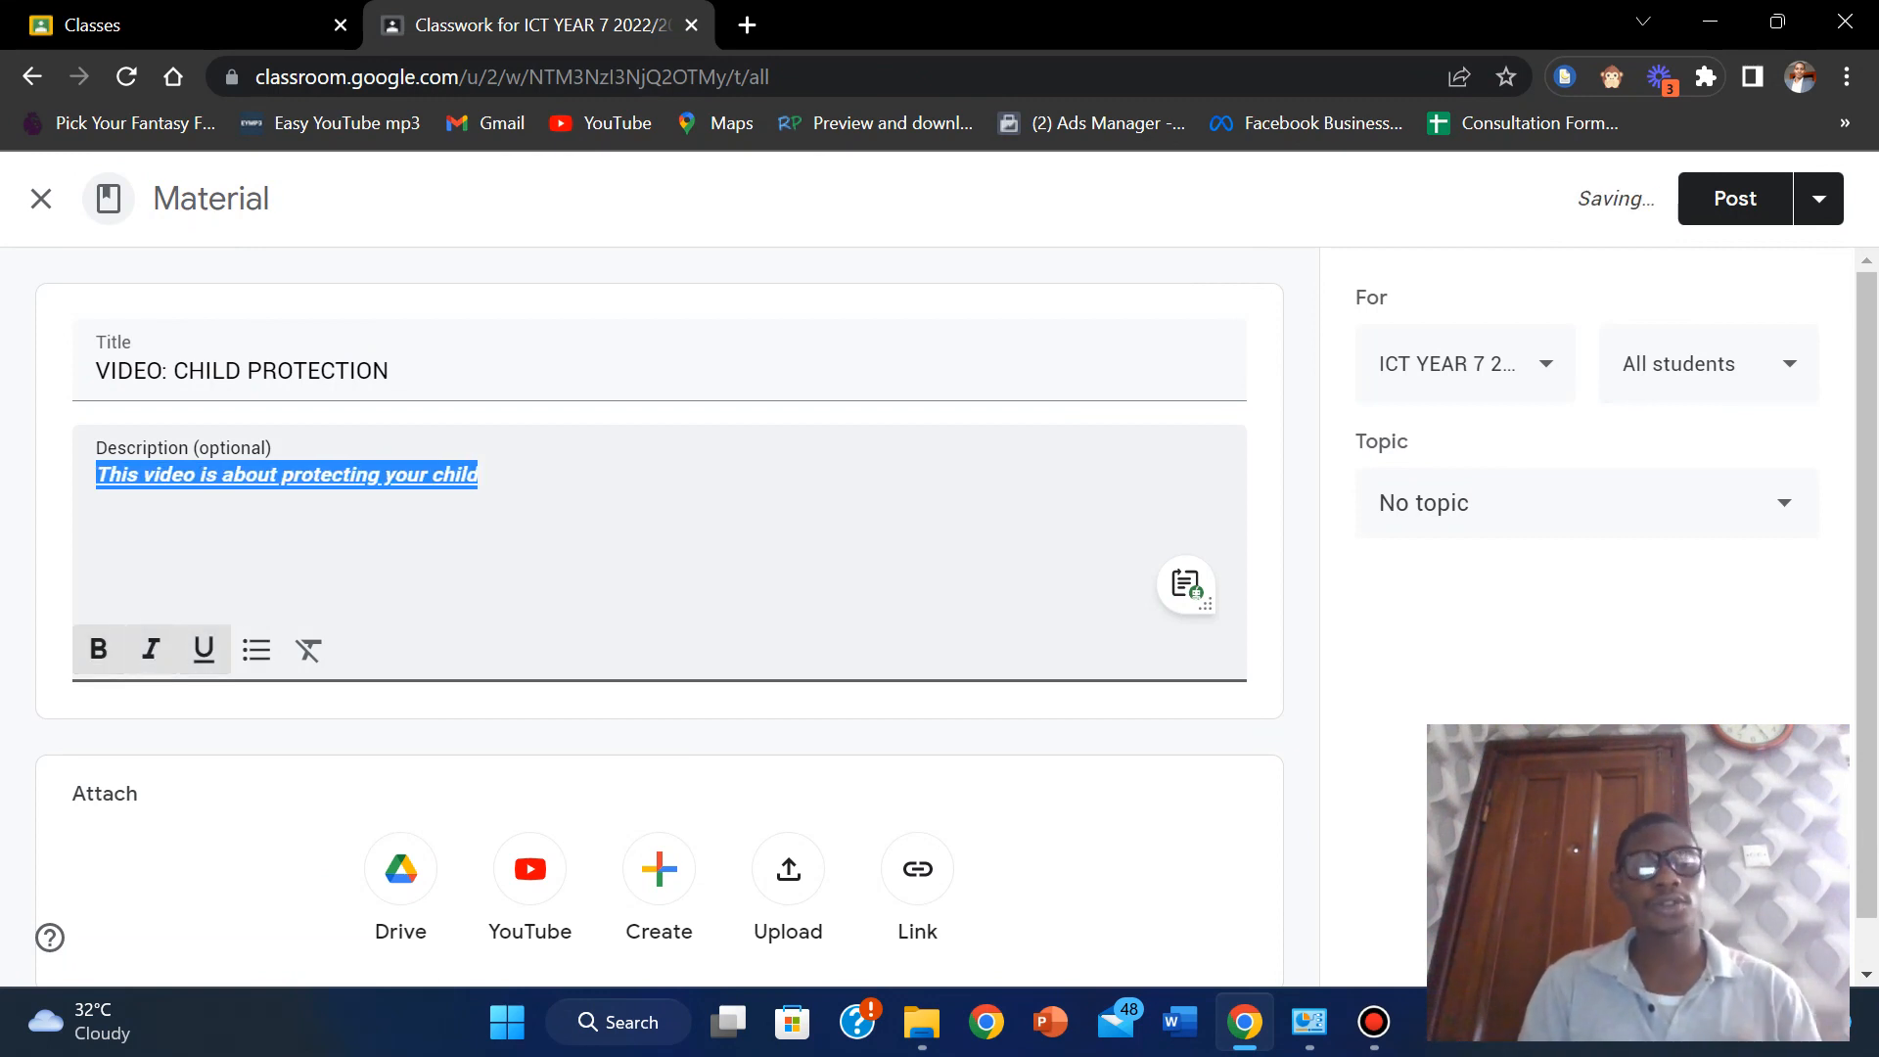
pyautogui.click(256, 649)
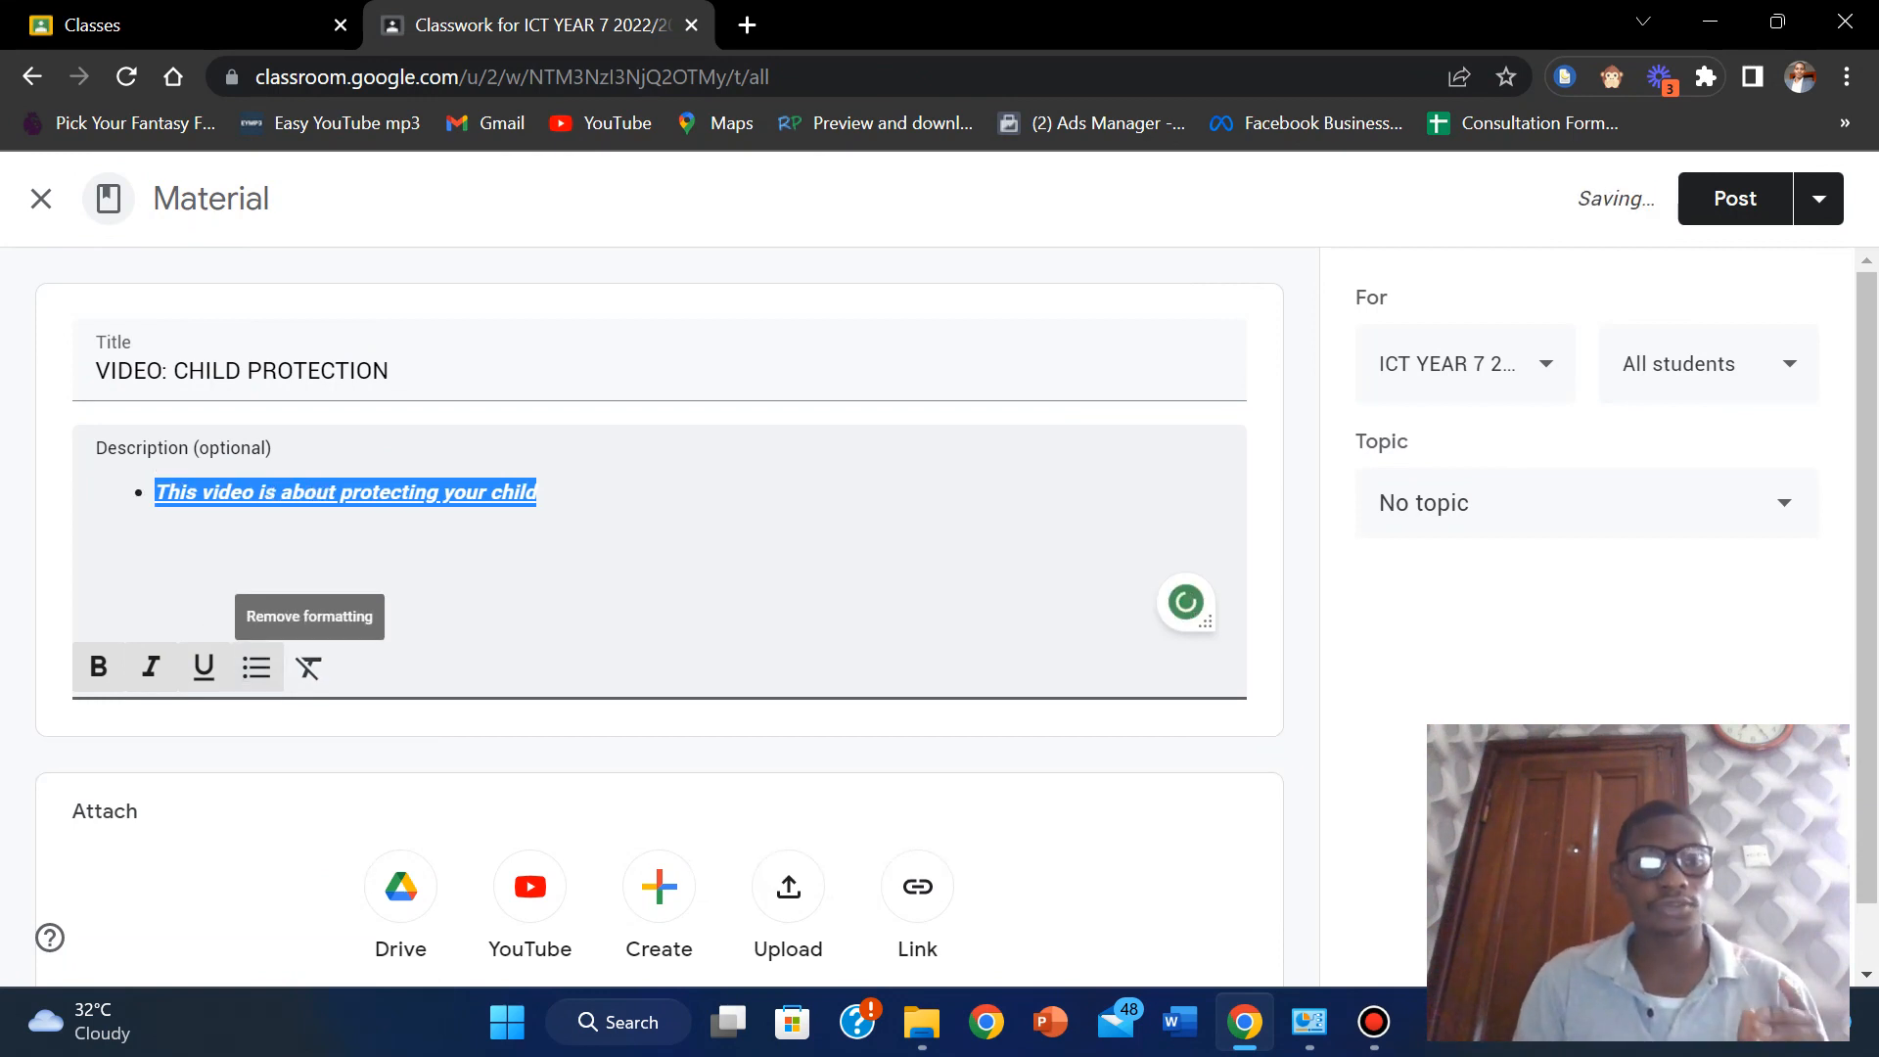
pyautogui.click(308, 667)
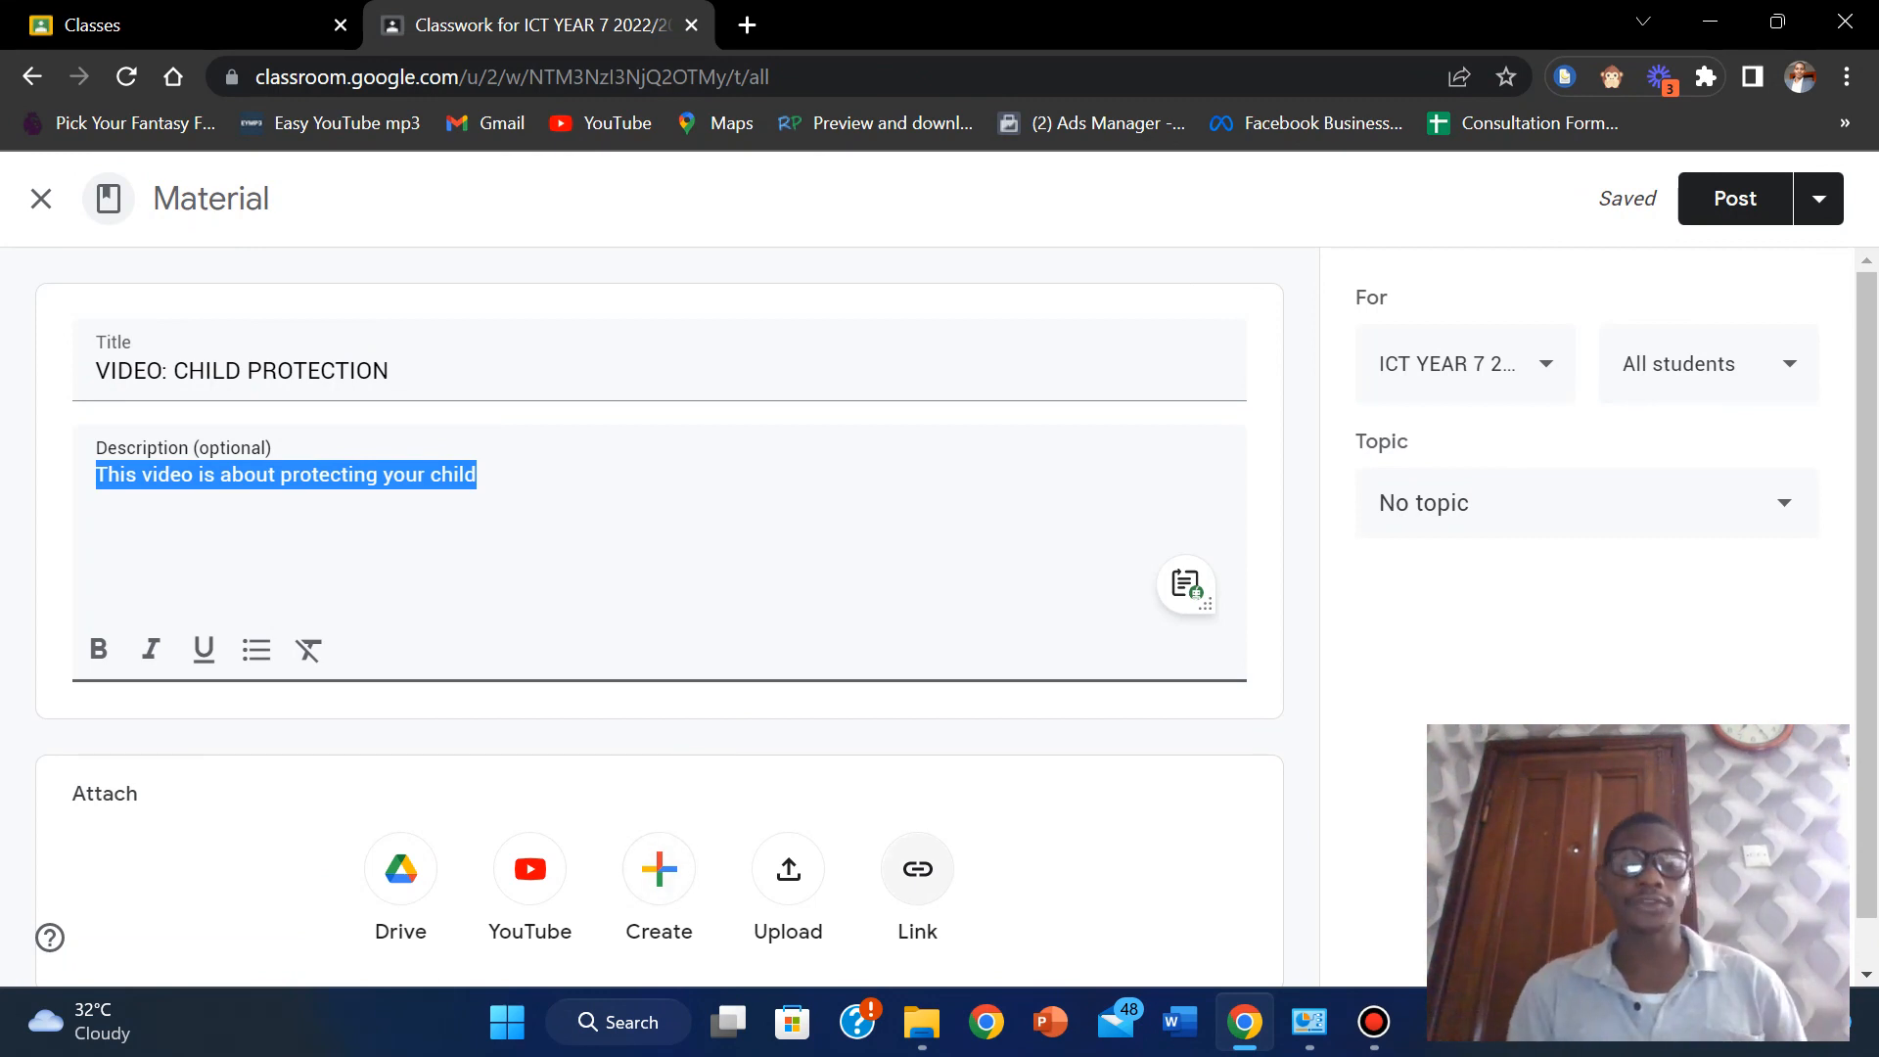
# View the Link, Drive and YouTube attachment options for the material without attaching anything.
pyautogui.click(917, 868)
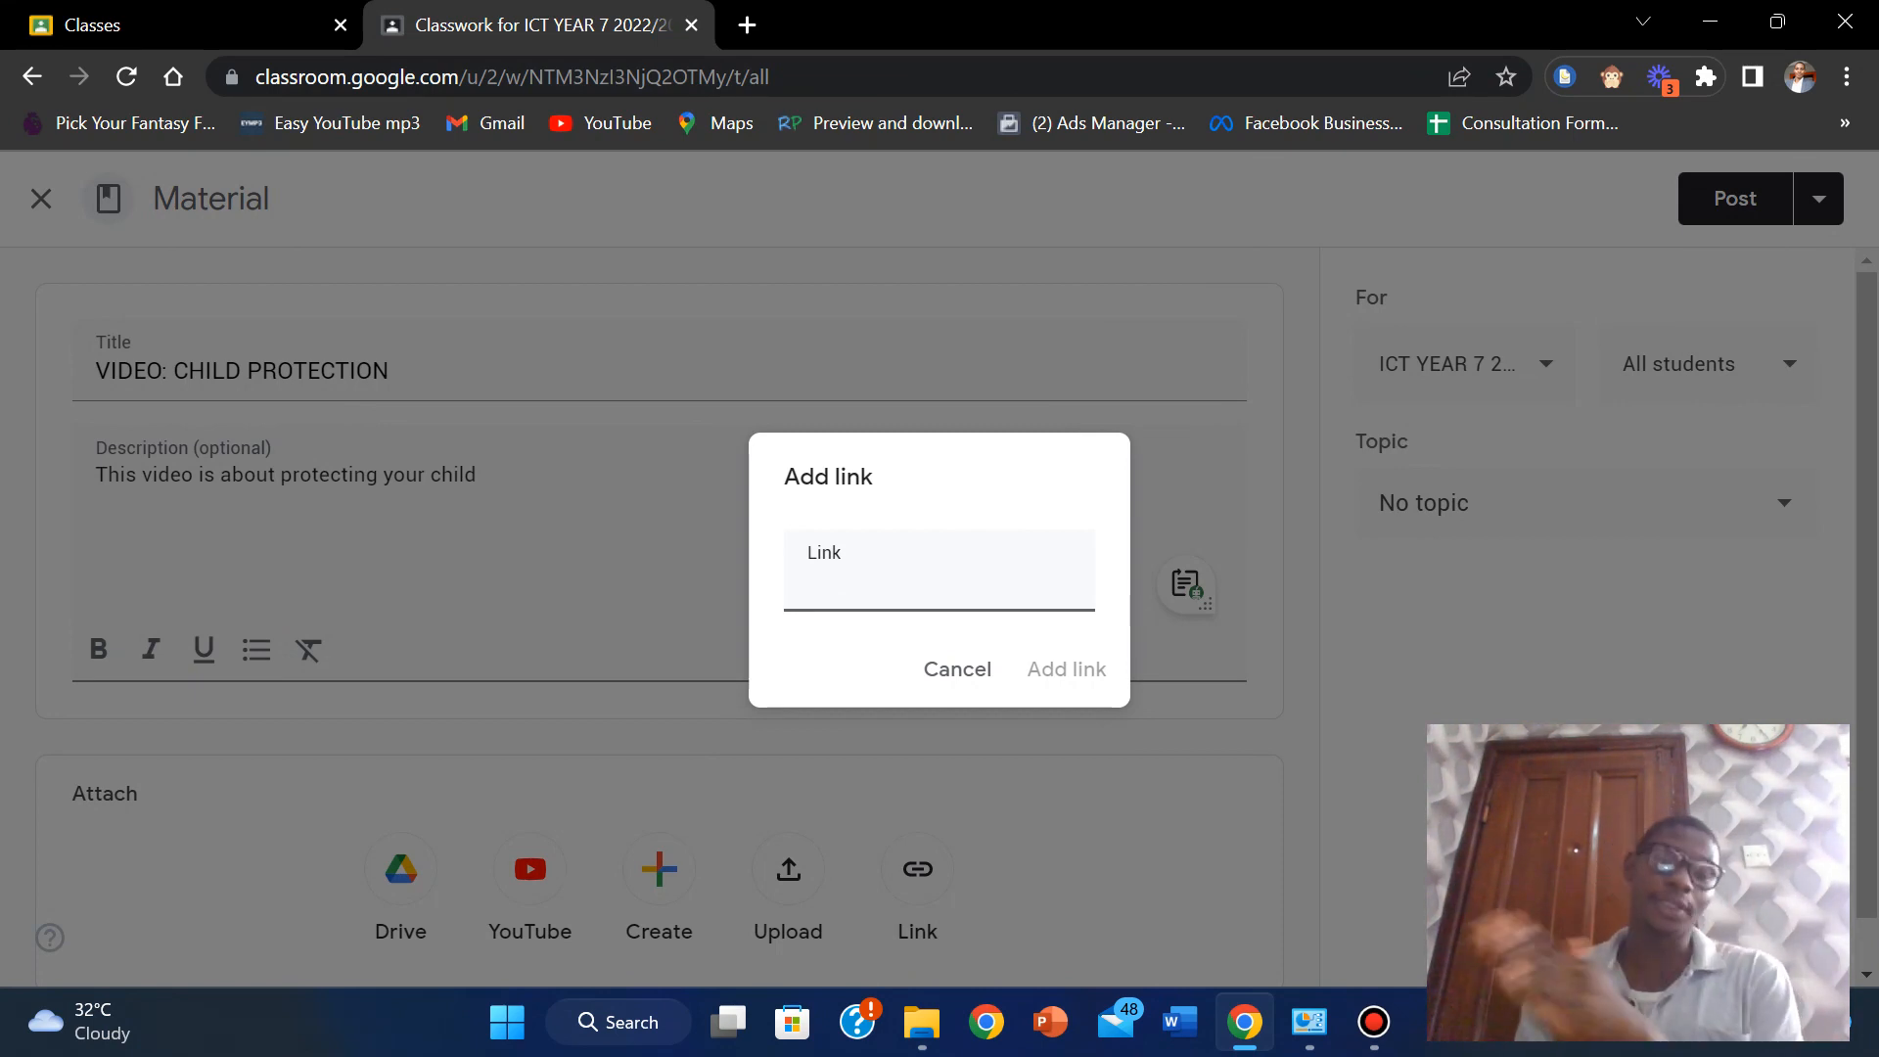
pyautogui.click(957, 669)
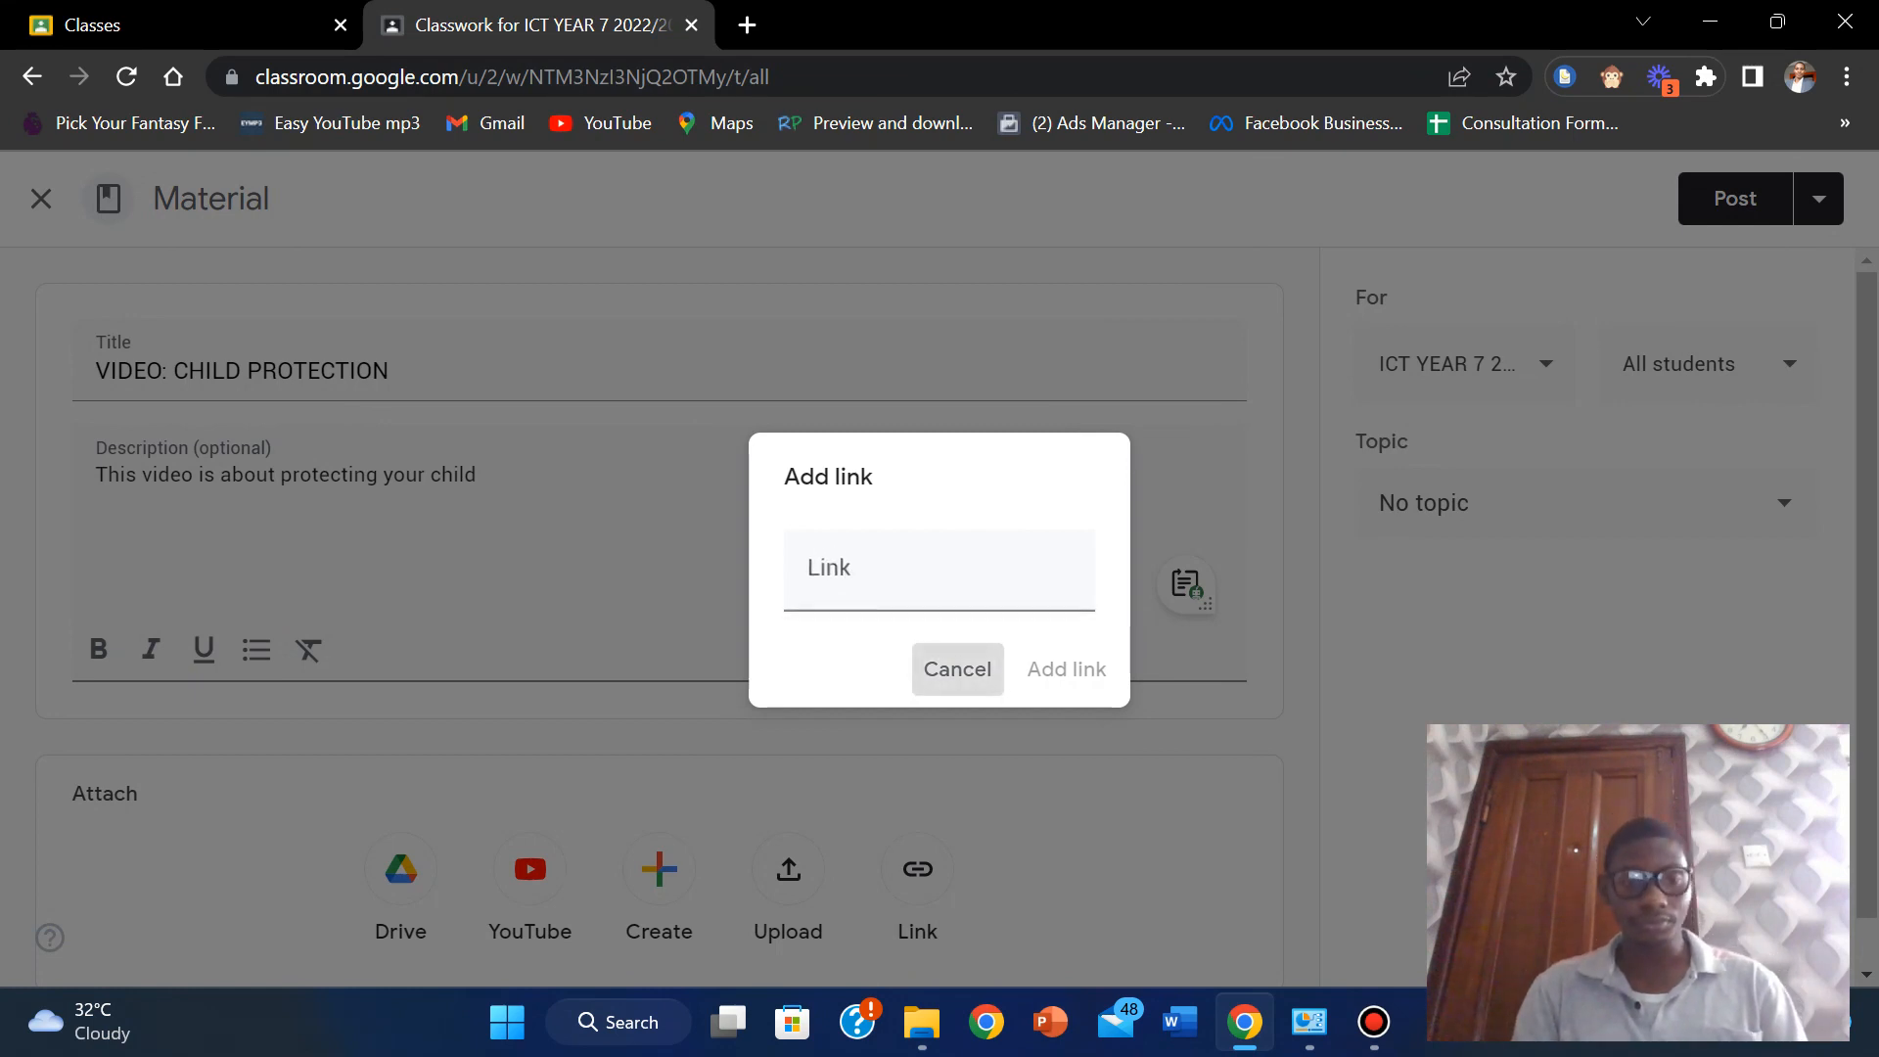
pyautogui.click(400, 869)
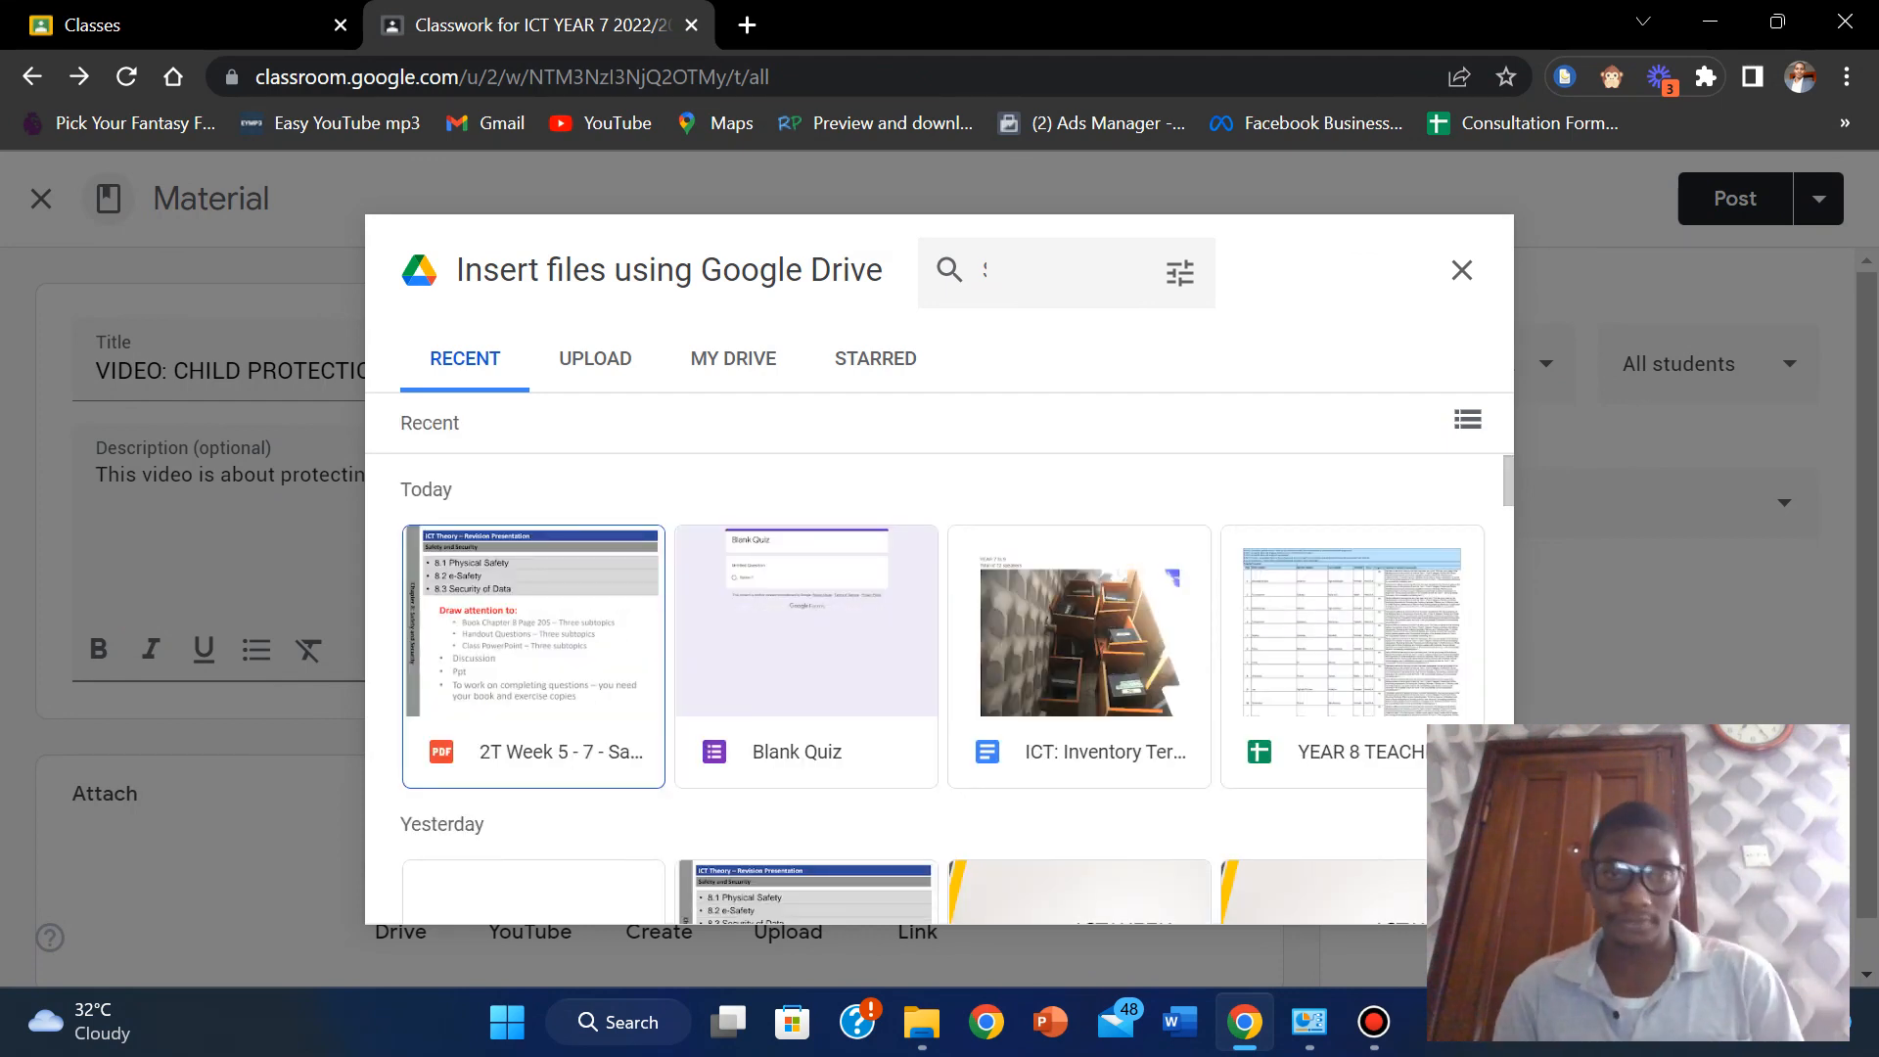
pyautogui.click(1462, 270)
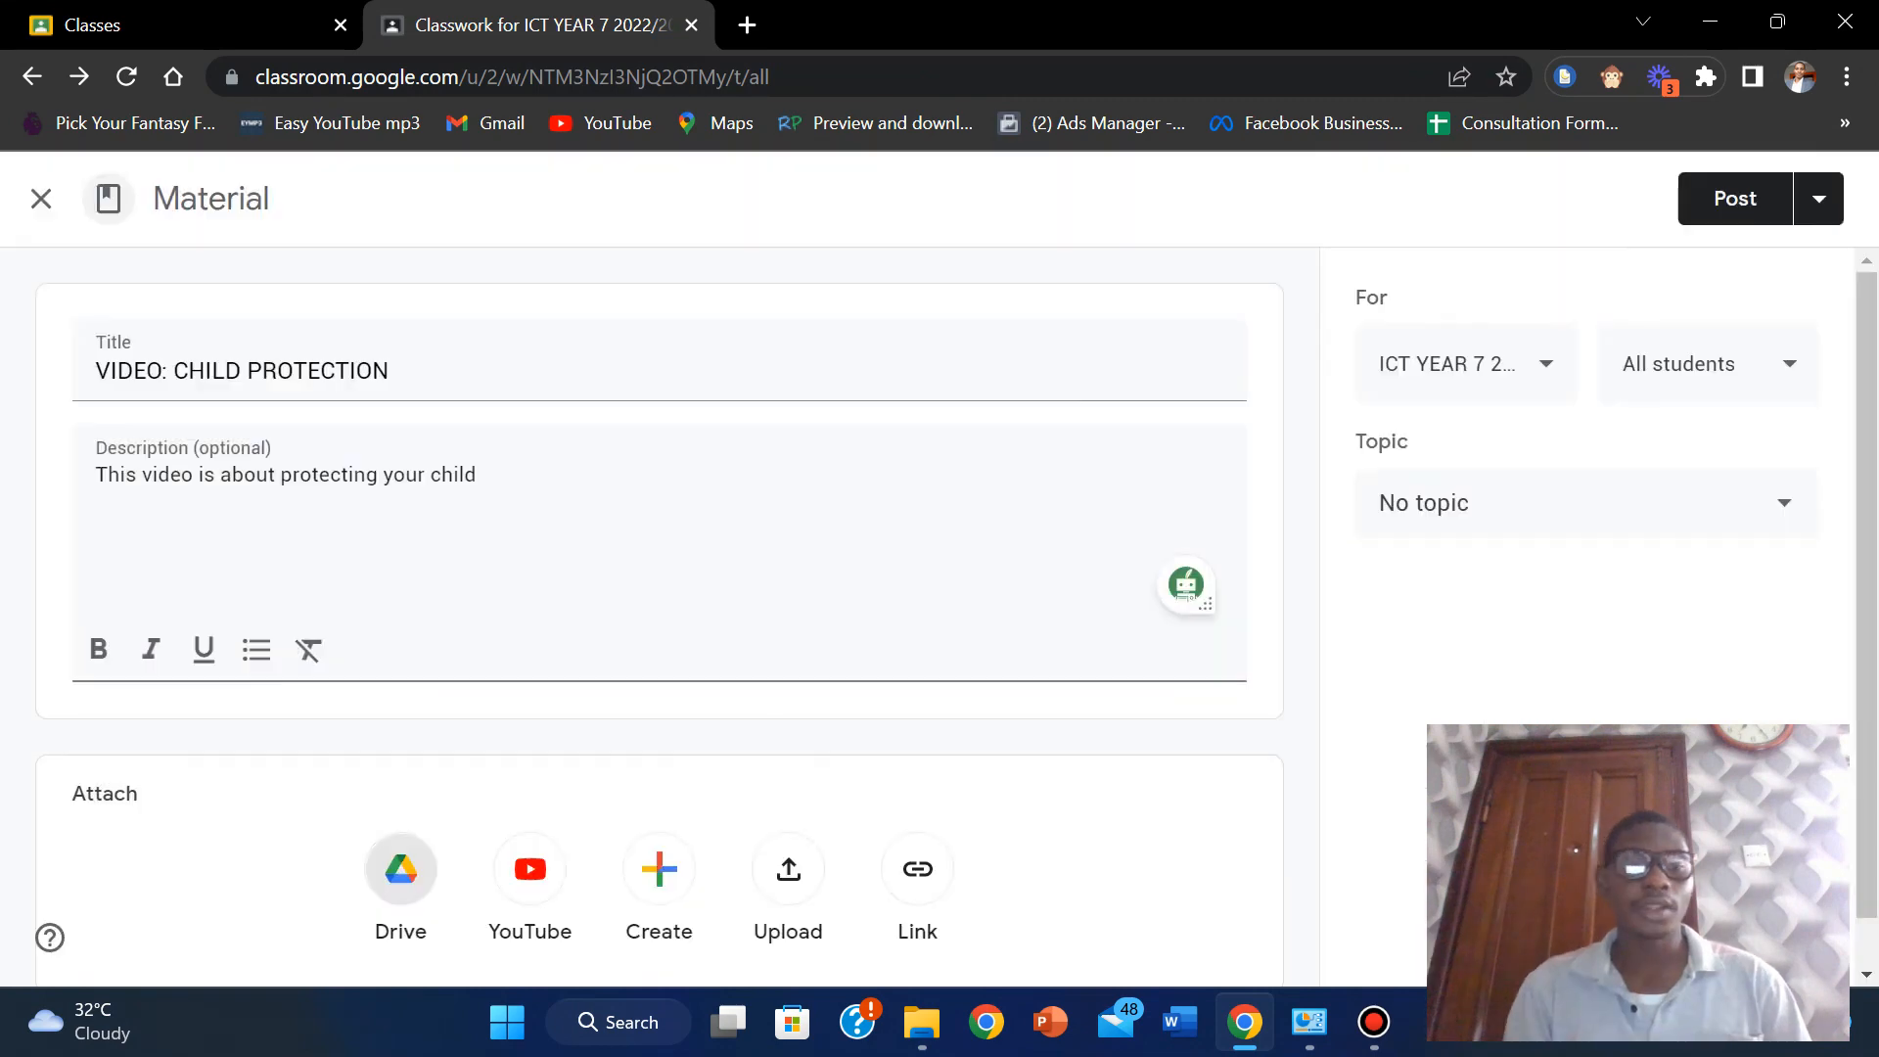
pyautogui.click(529, 868)
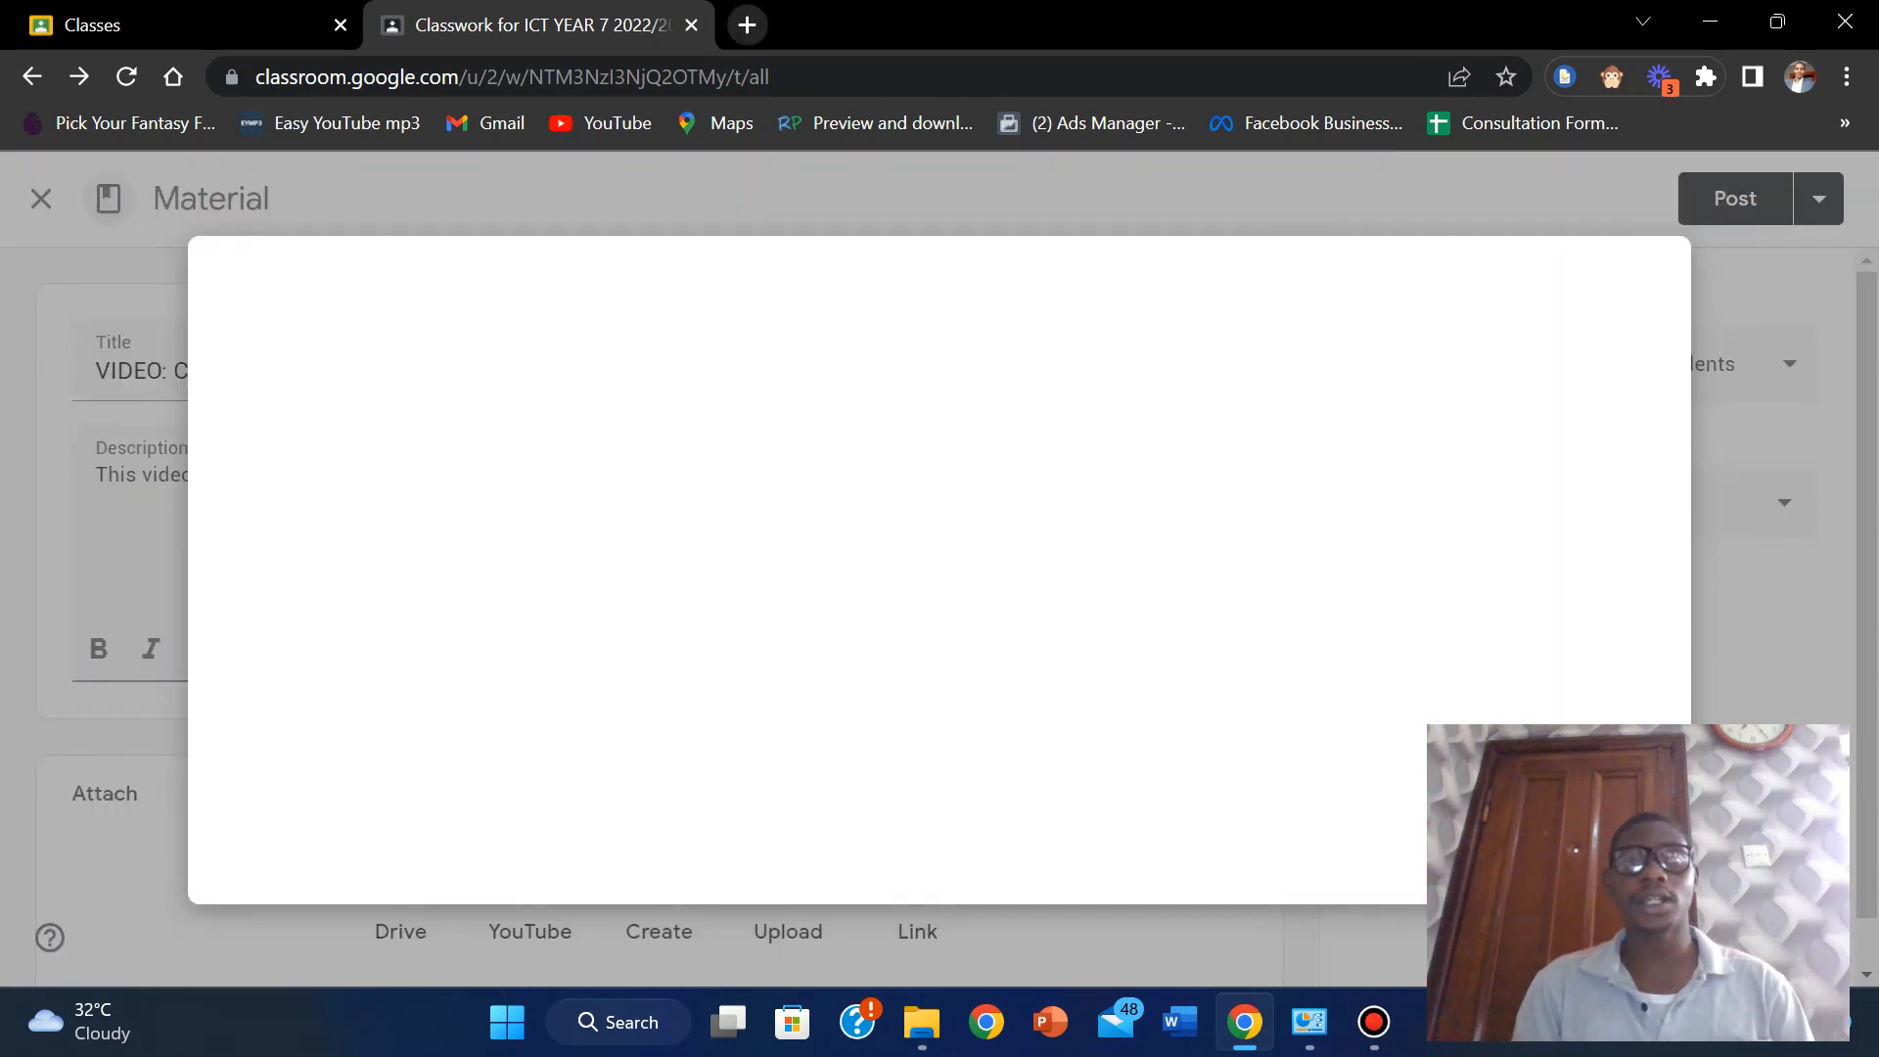
# Open YouTube in a new browser tab and search for "child protection".
pyautogui.hotkey('ctrl', 't')
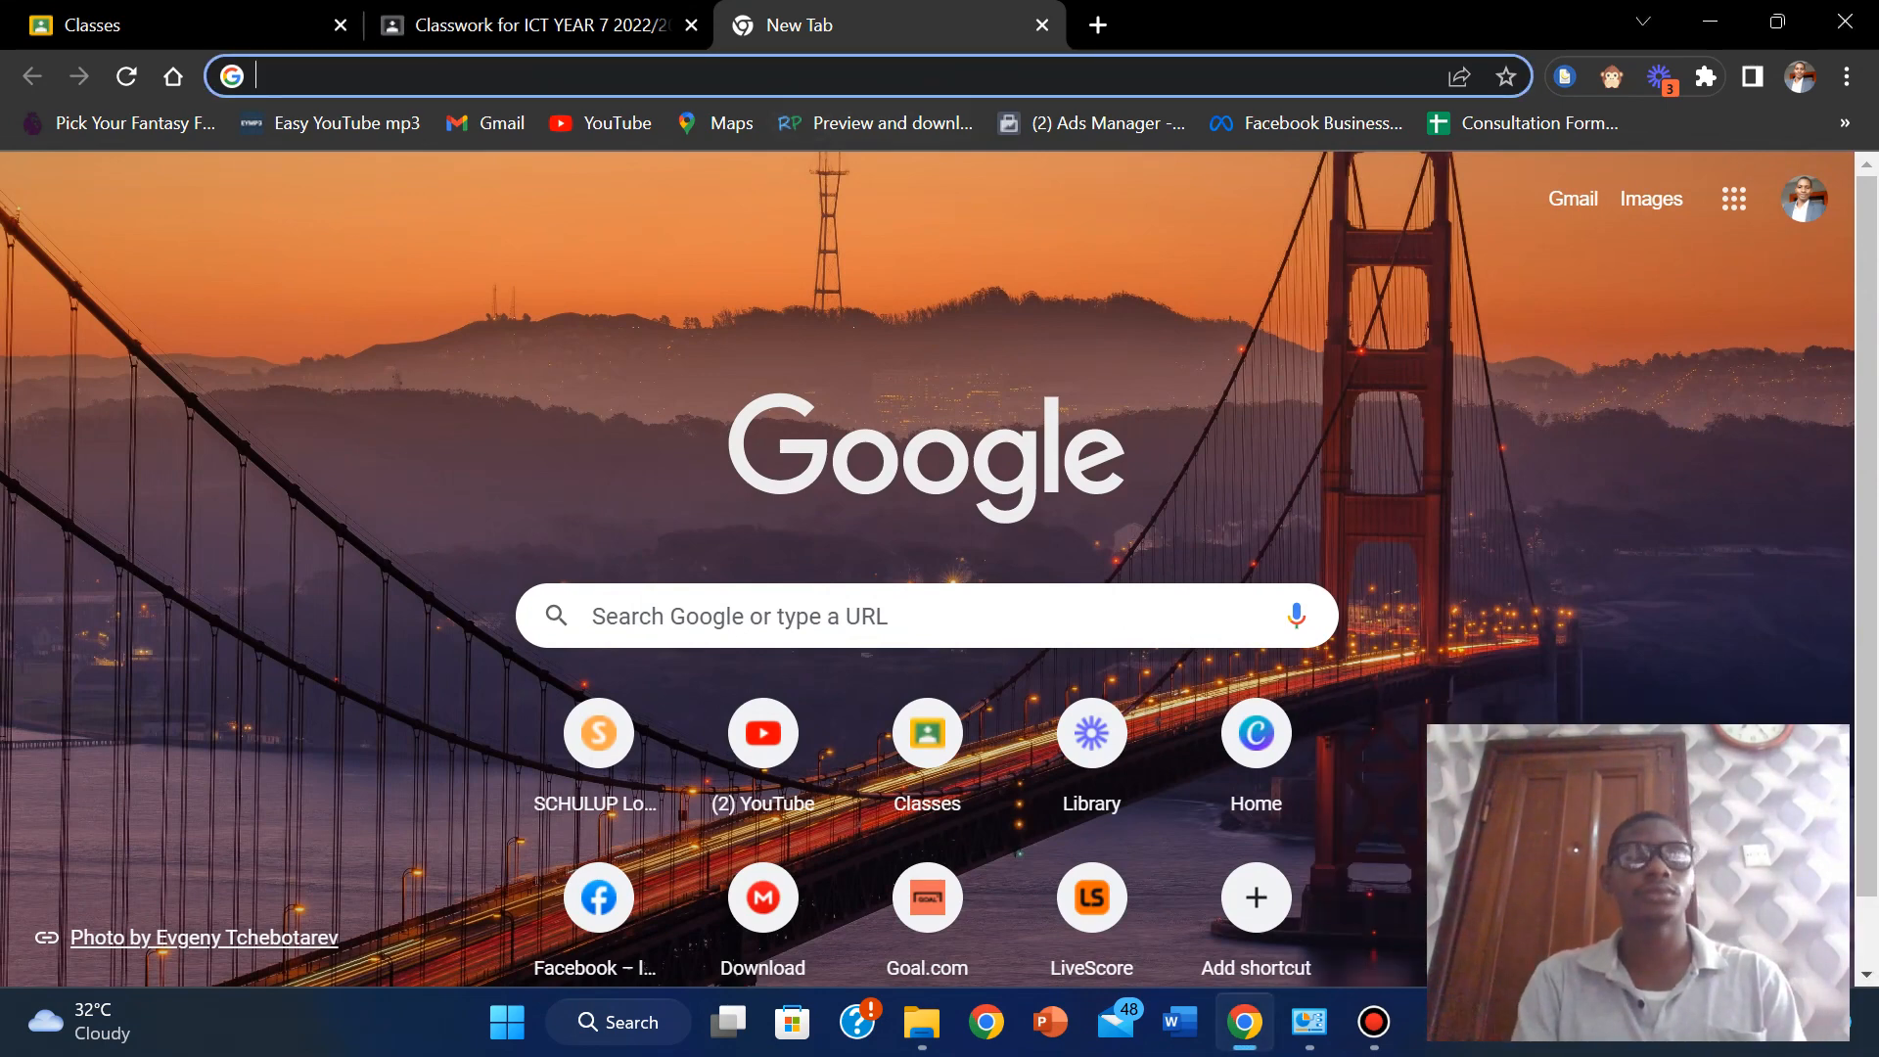
pyautogui.write('you')
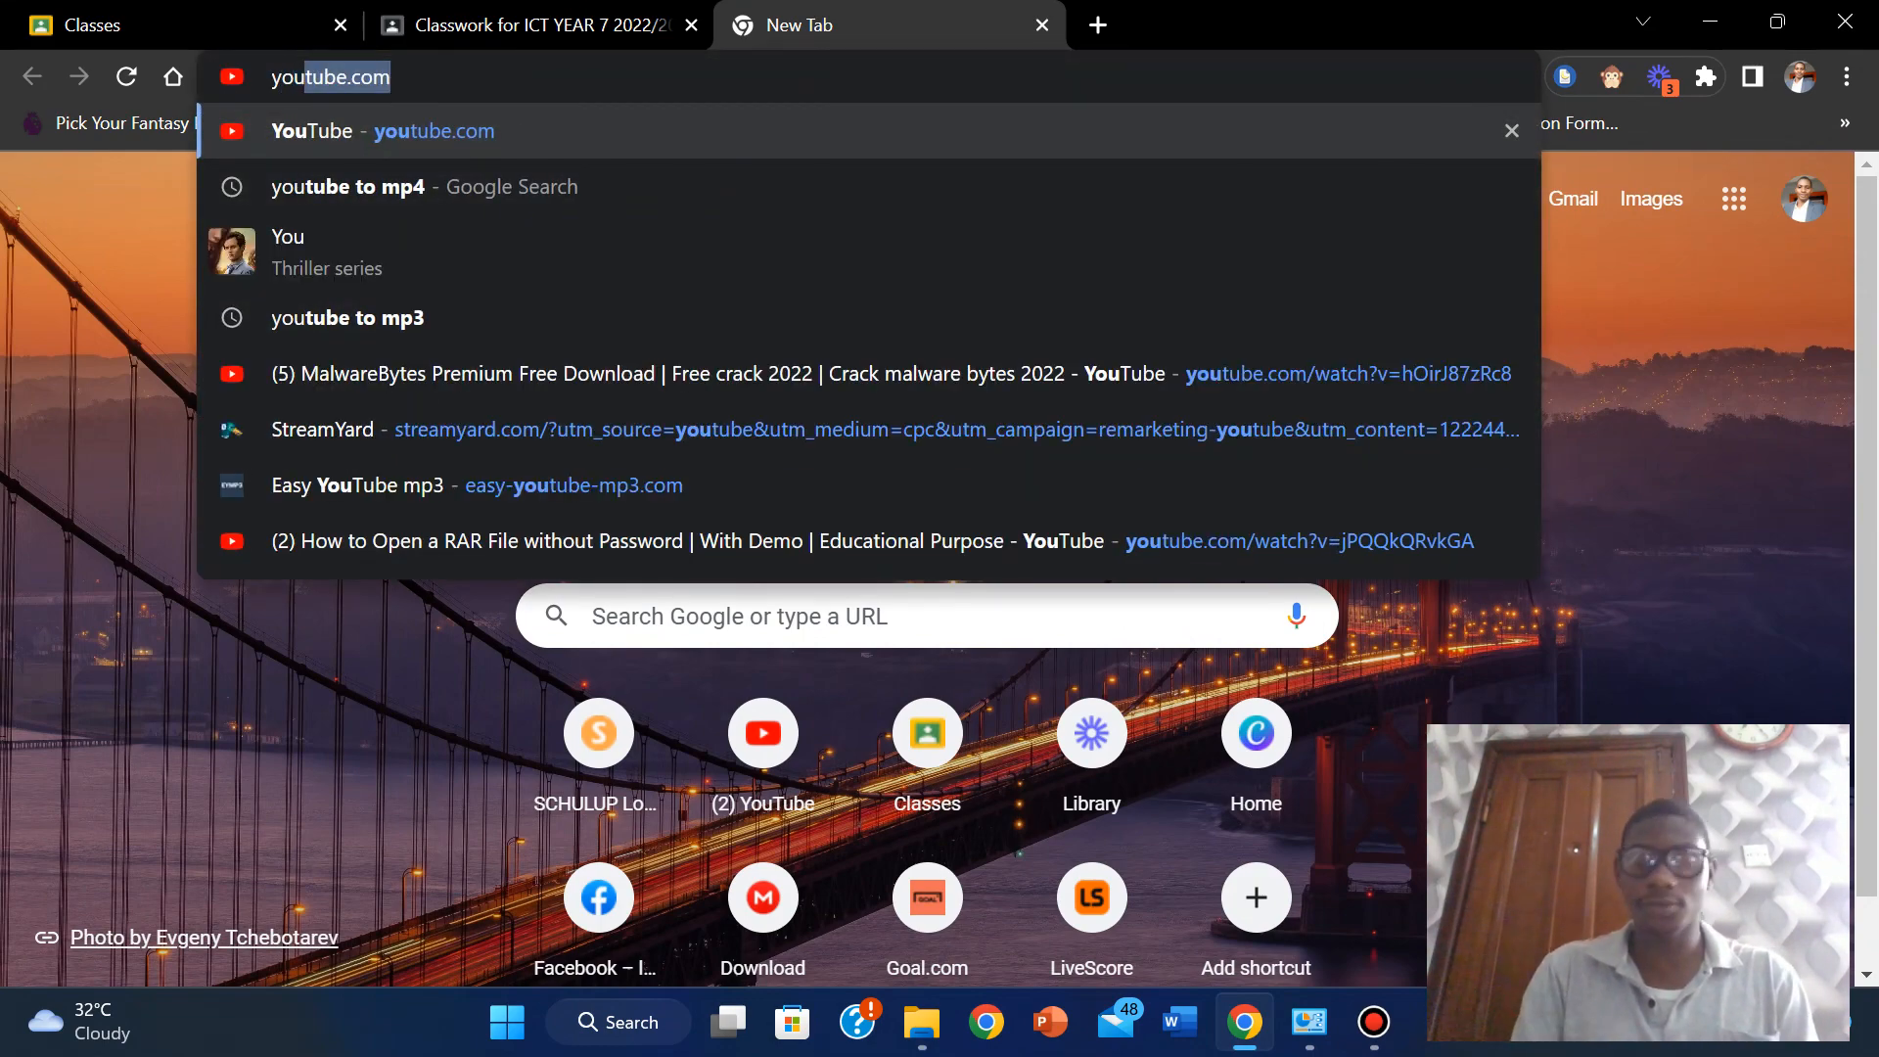
pyautogui.press('Return')
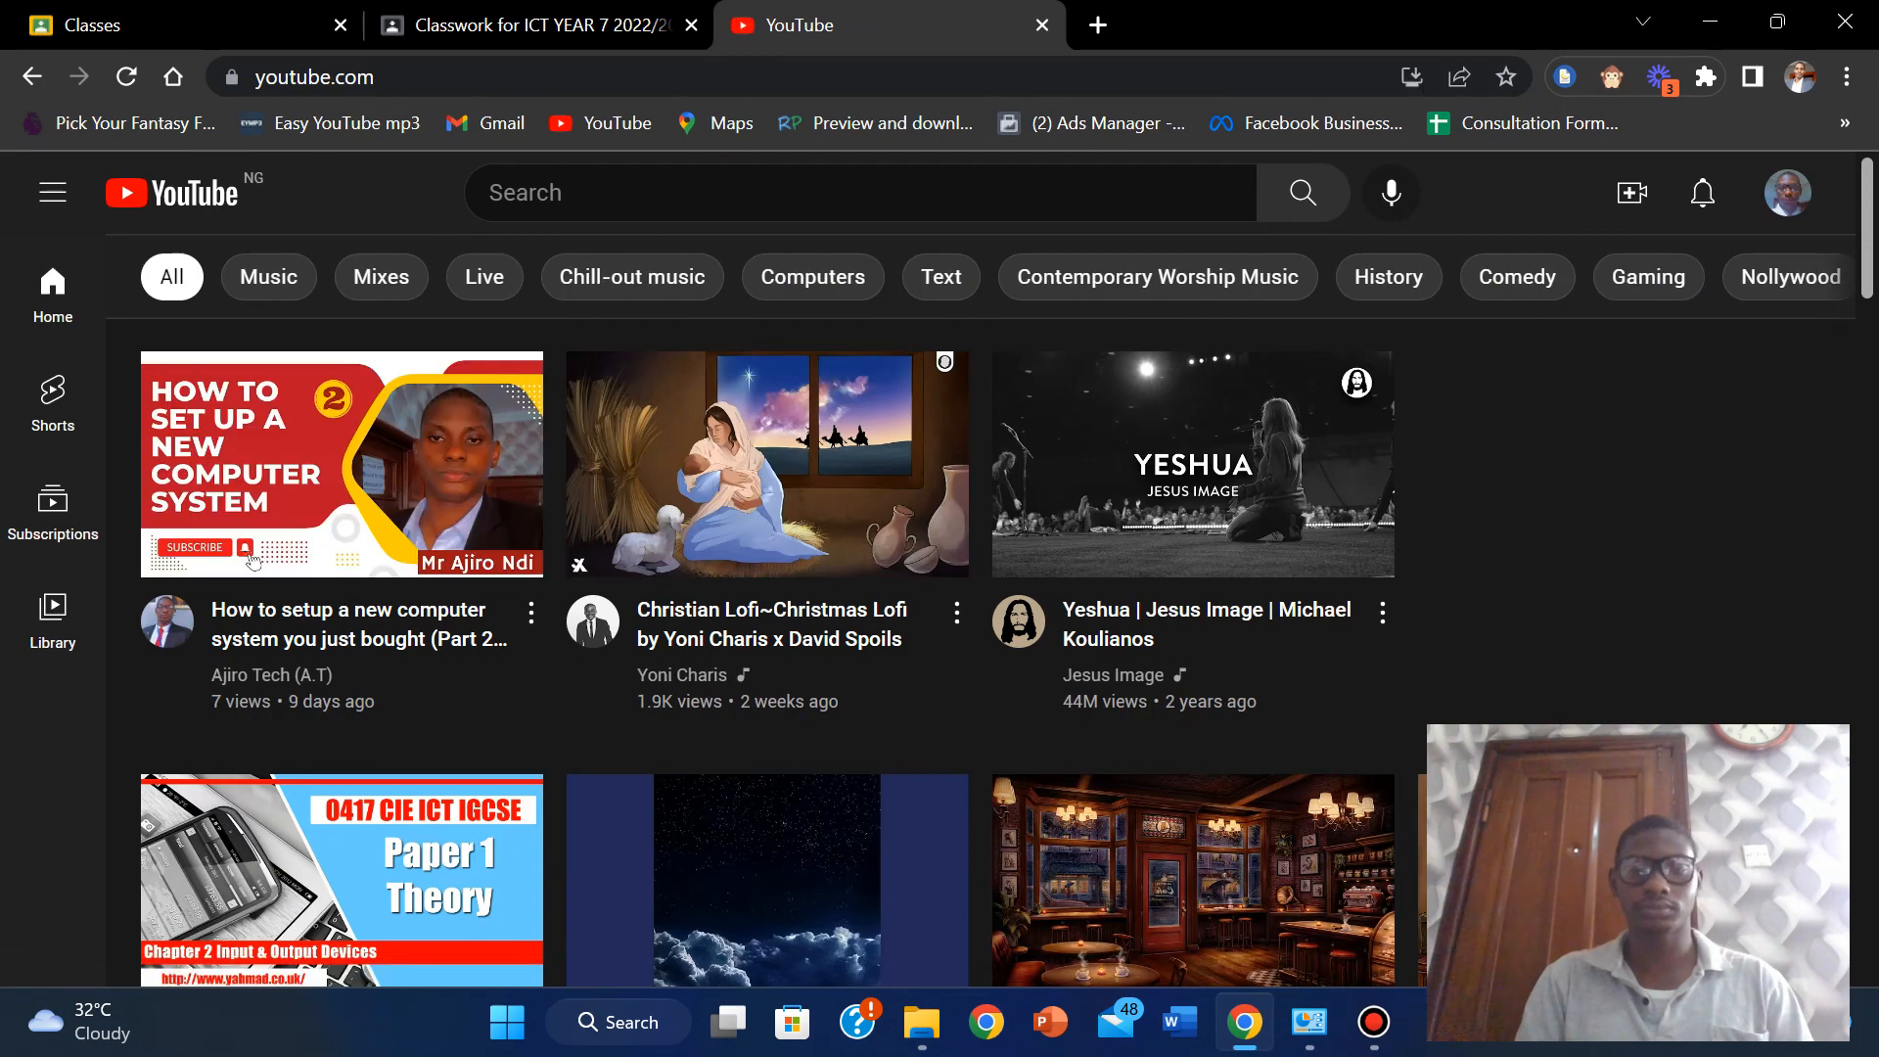
pyautogui.write('/')
pyautogui.write('ch')
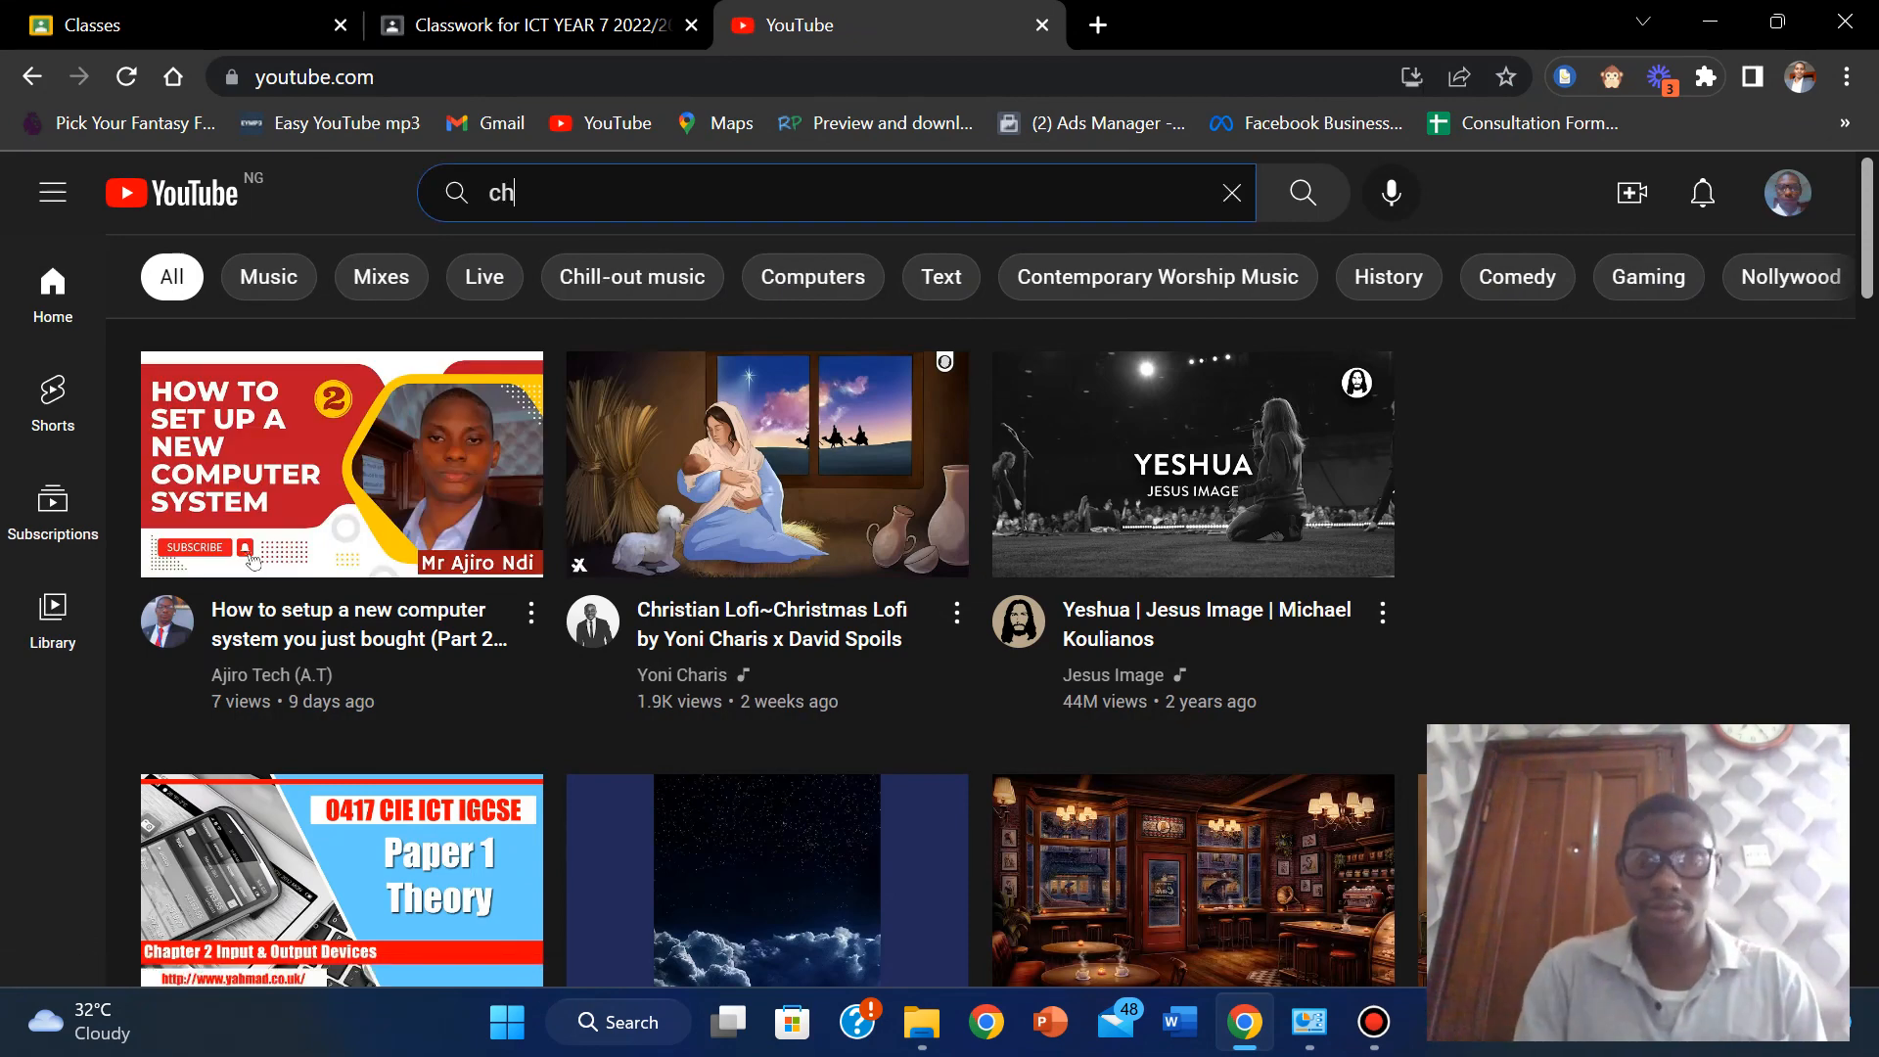
pyautogui.write('ild prote')
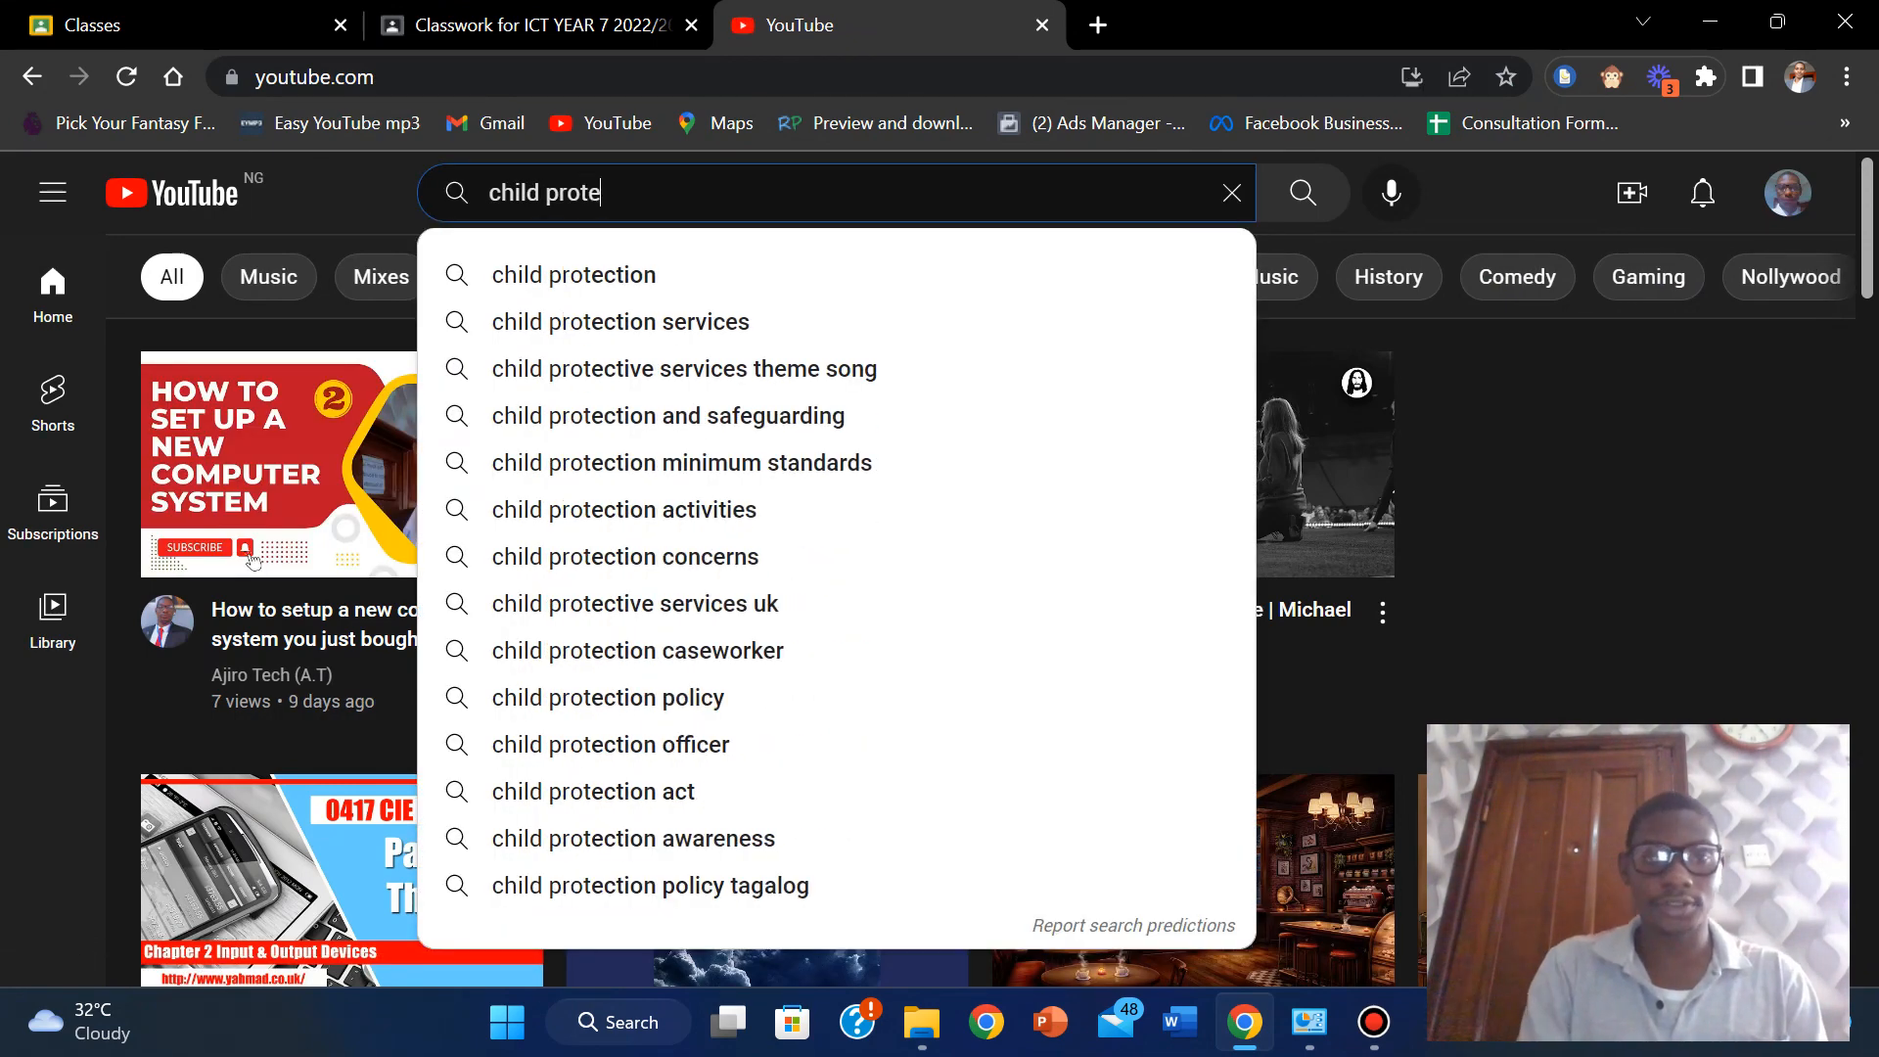
pyautogui.write('ction')
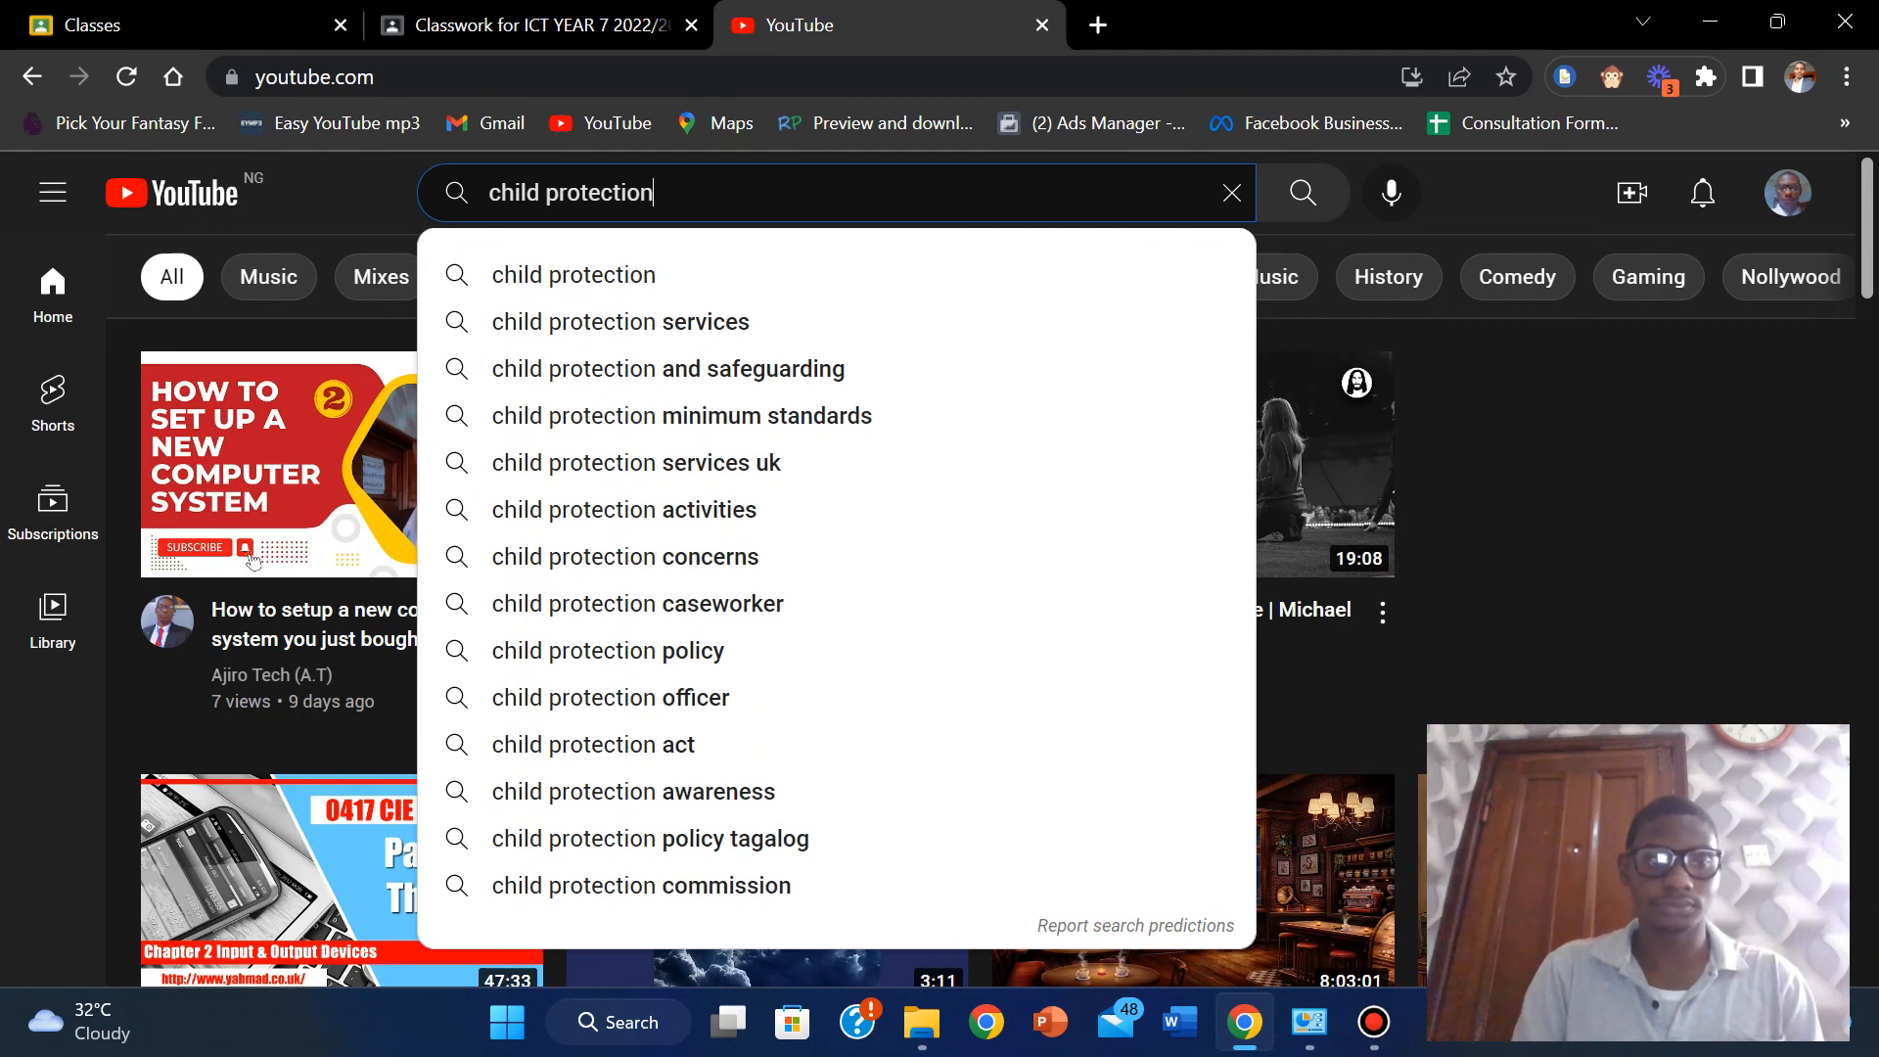
pyautogui.press('Return')
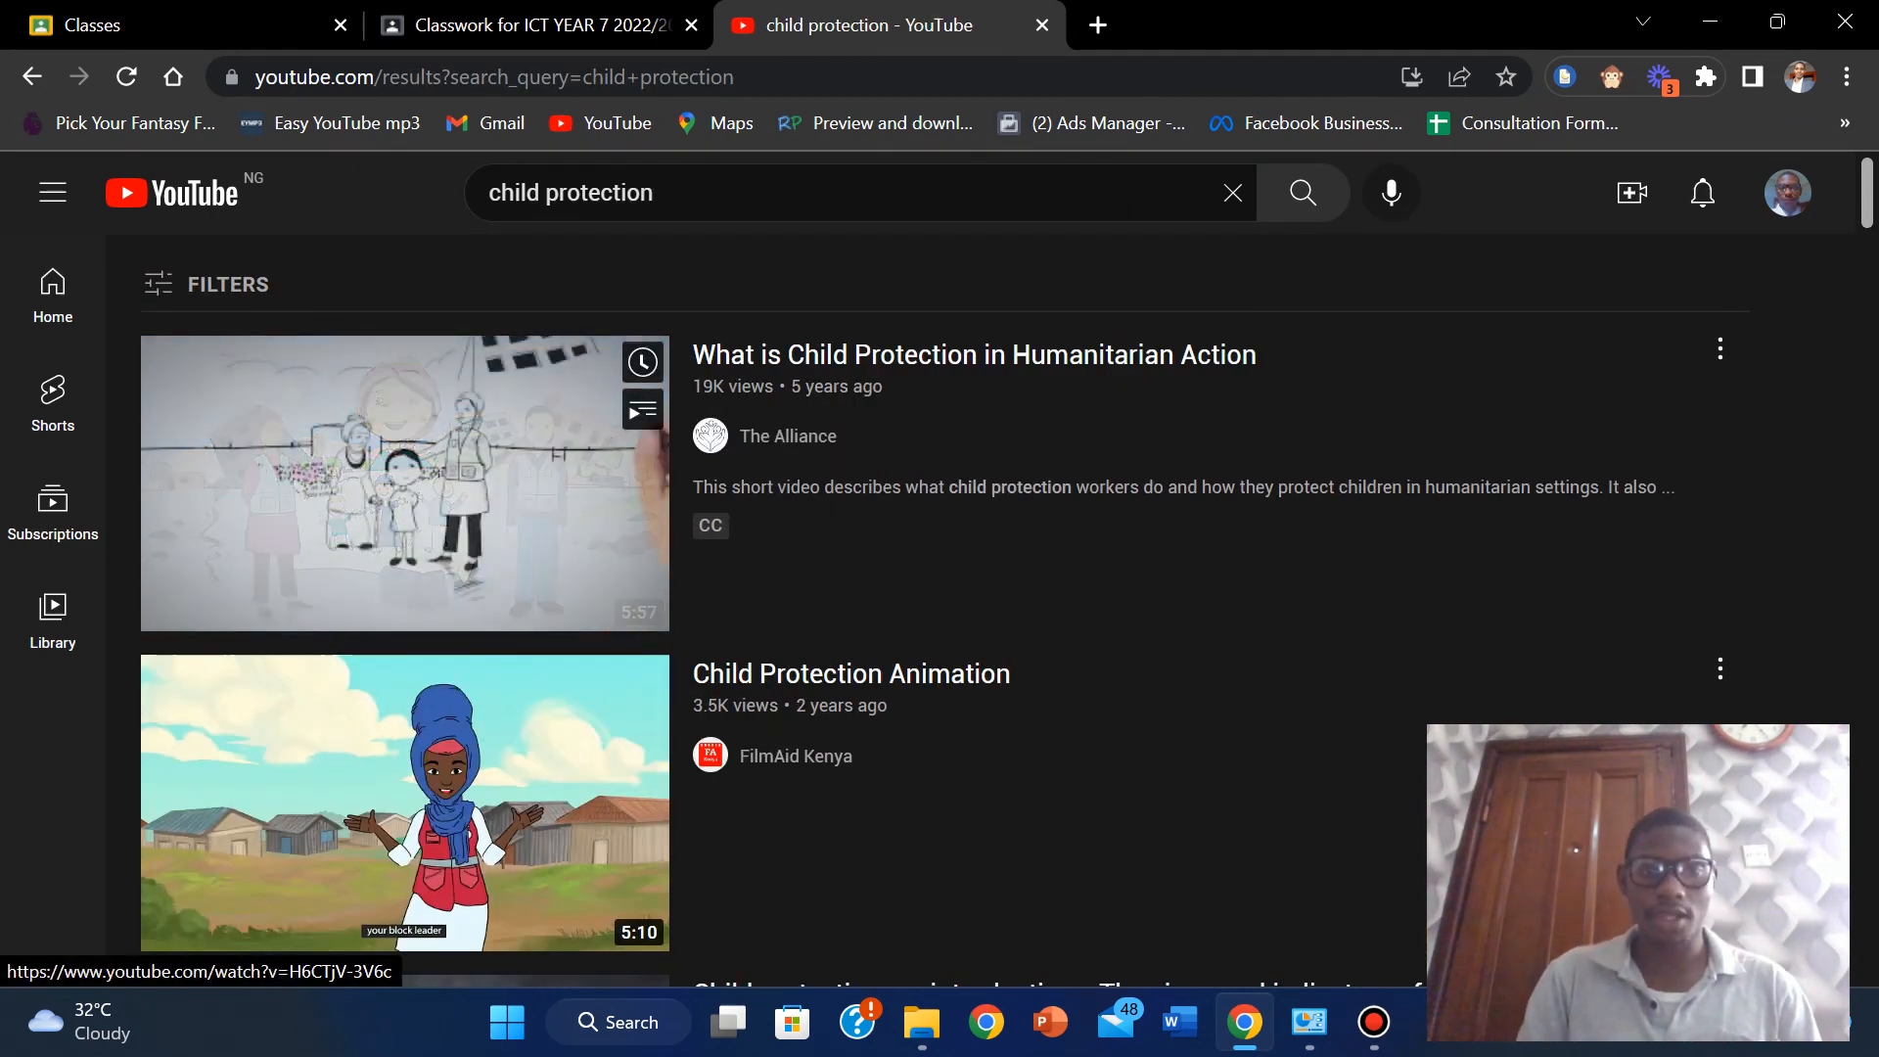
# Copy the link address of the "Child Protection Animation" video from the YouTube search results.
pyautogui.rightClick(525, 463)
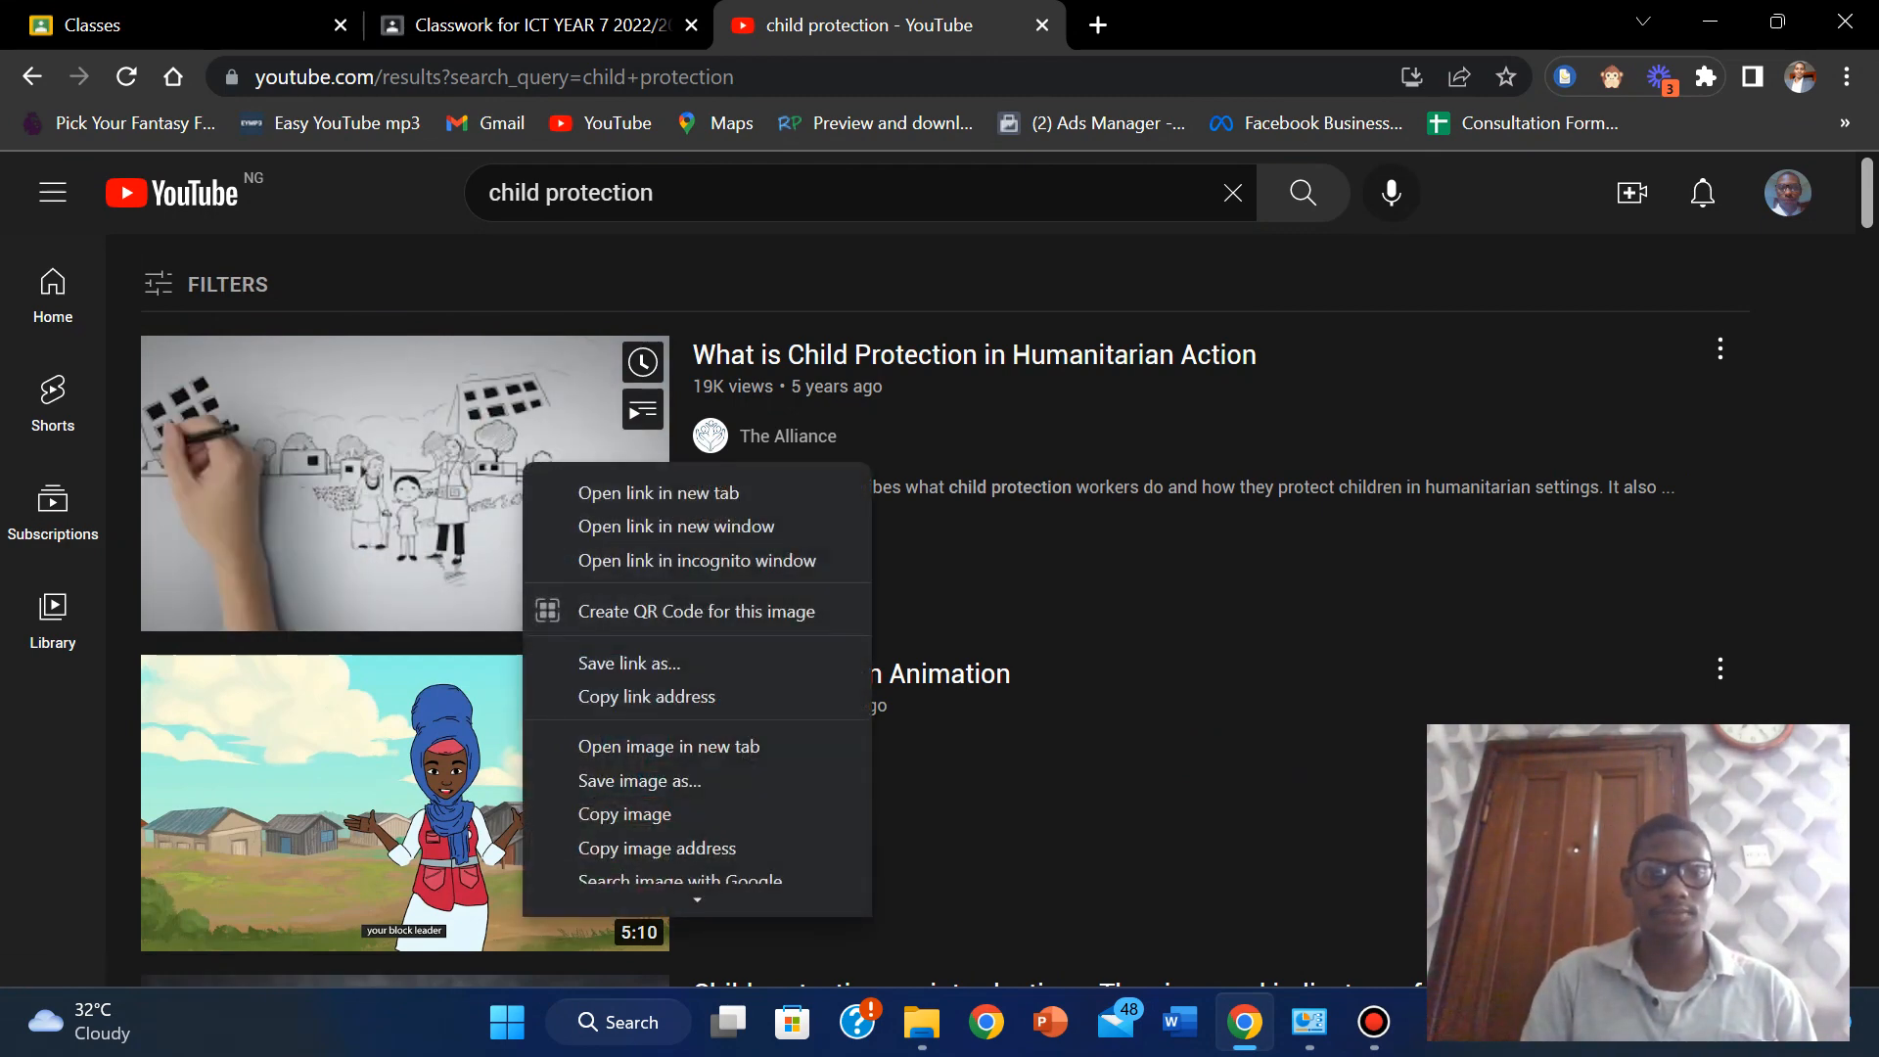
pyautogui.rightClick(323, 767)
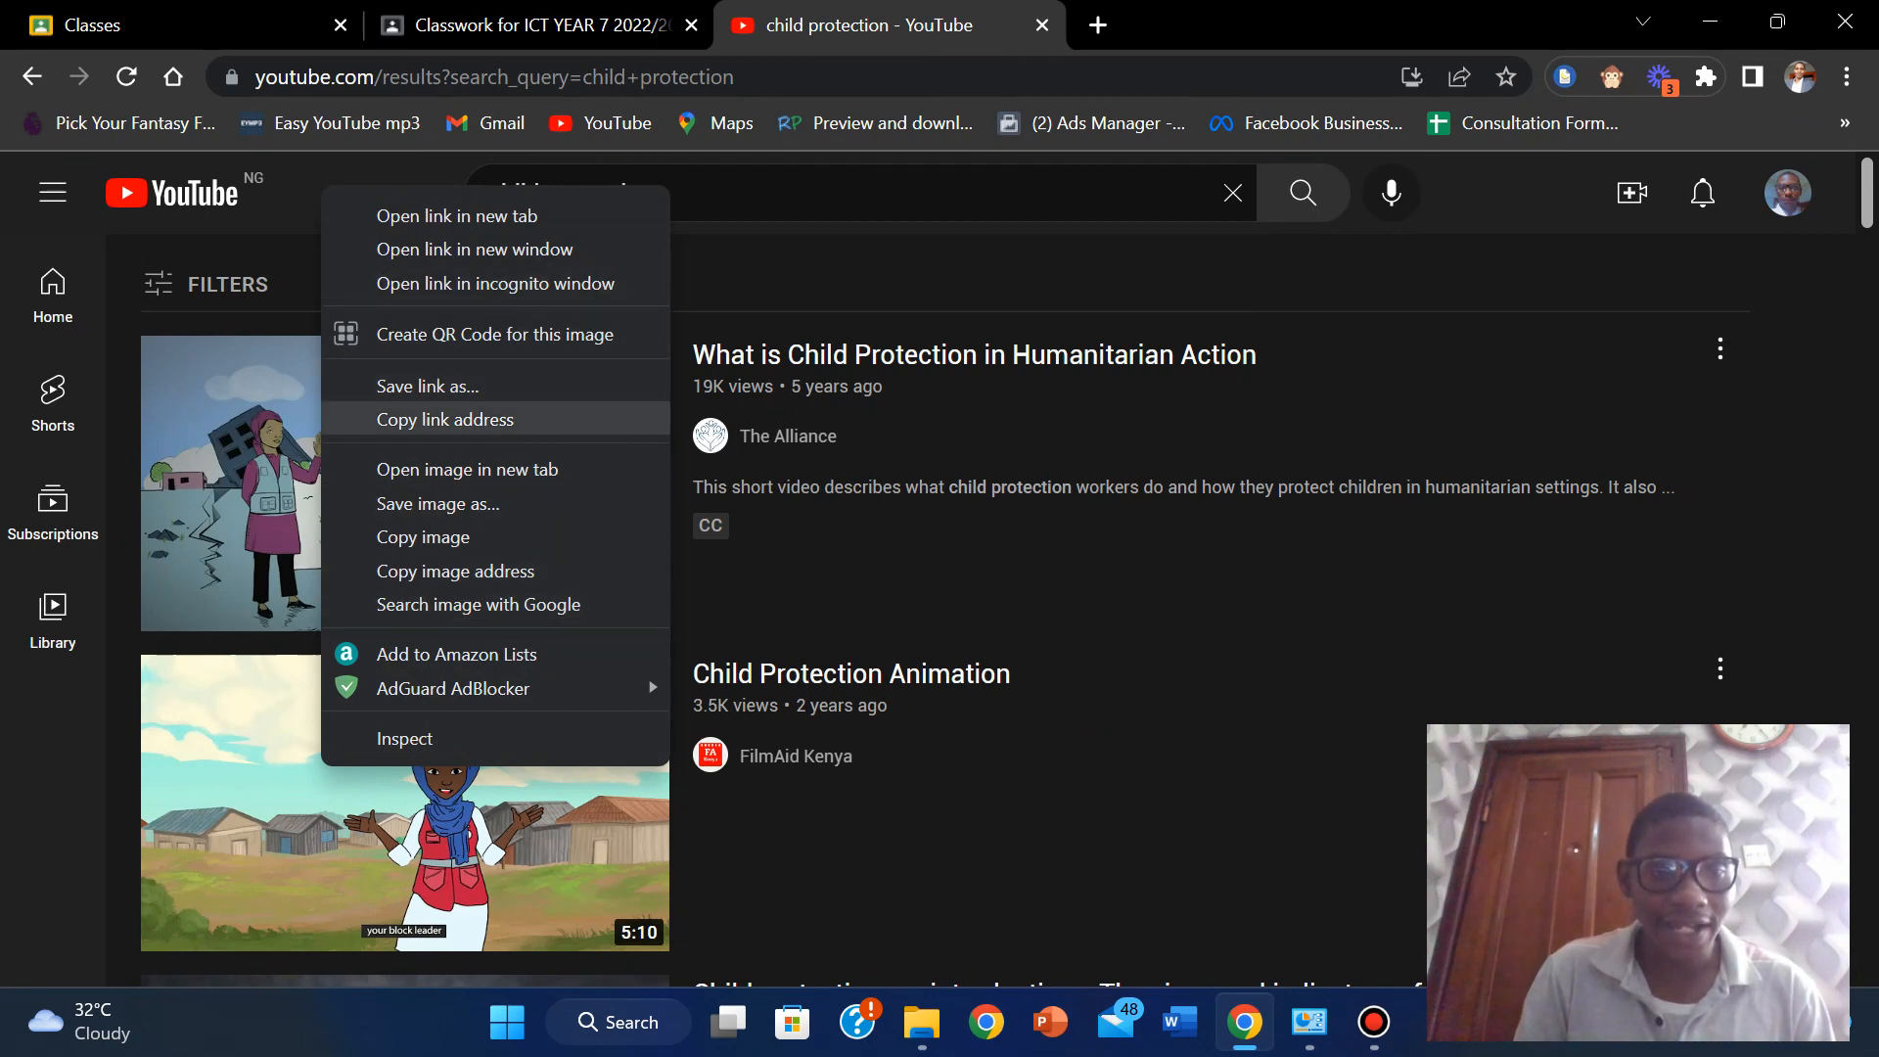
pyautogui.rightClick(247, 820)
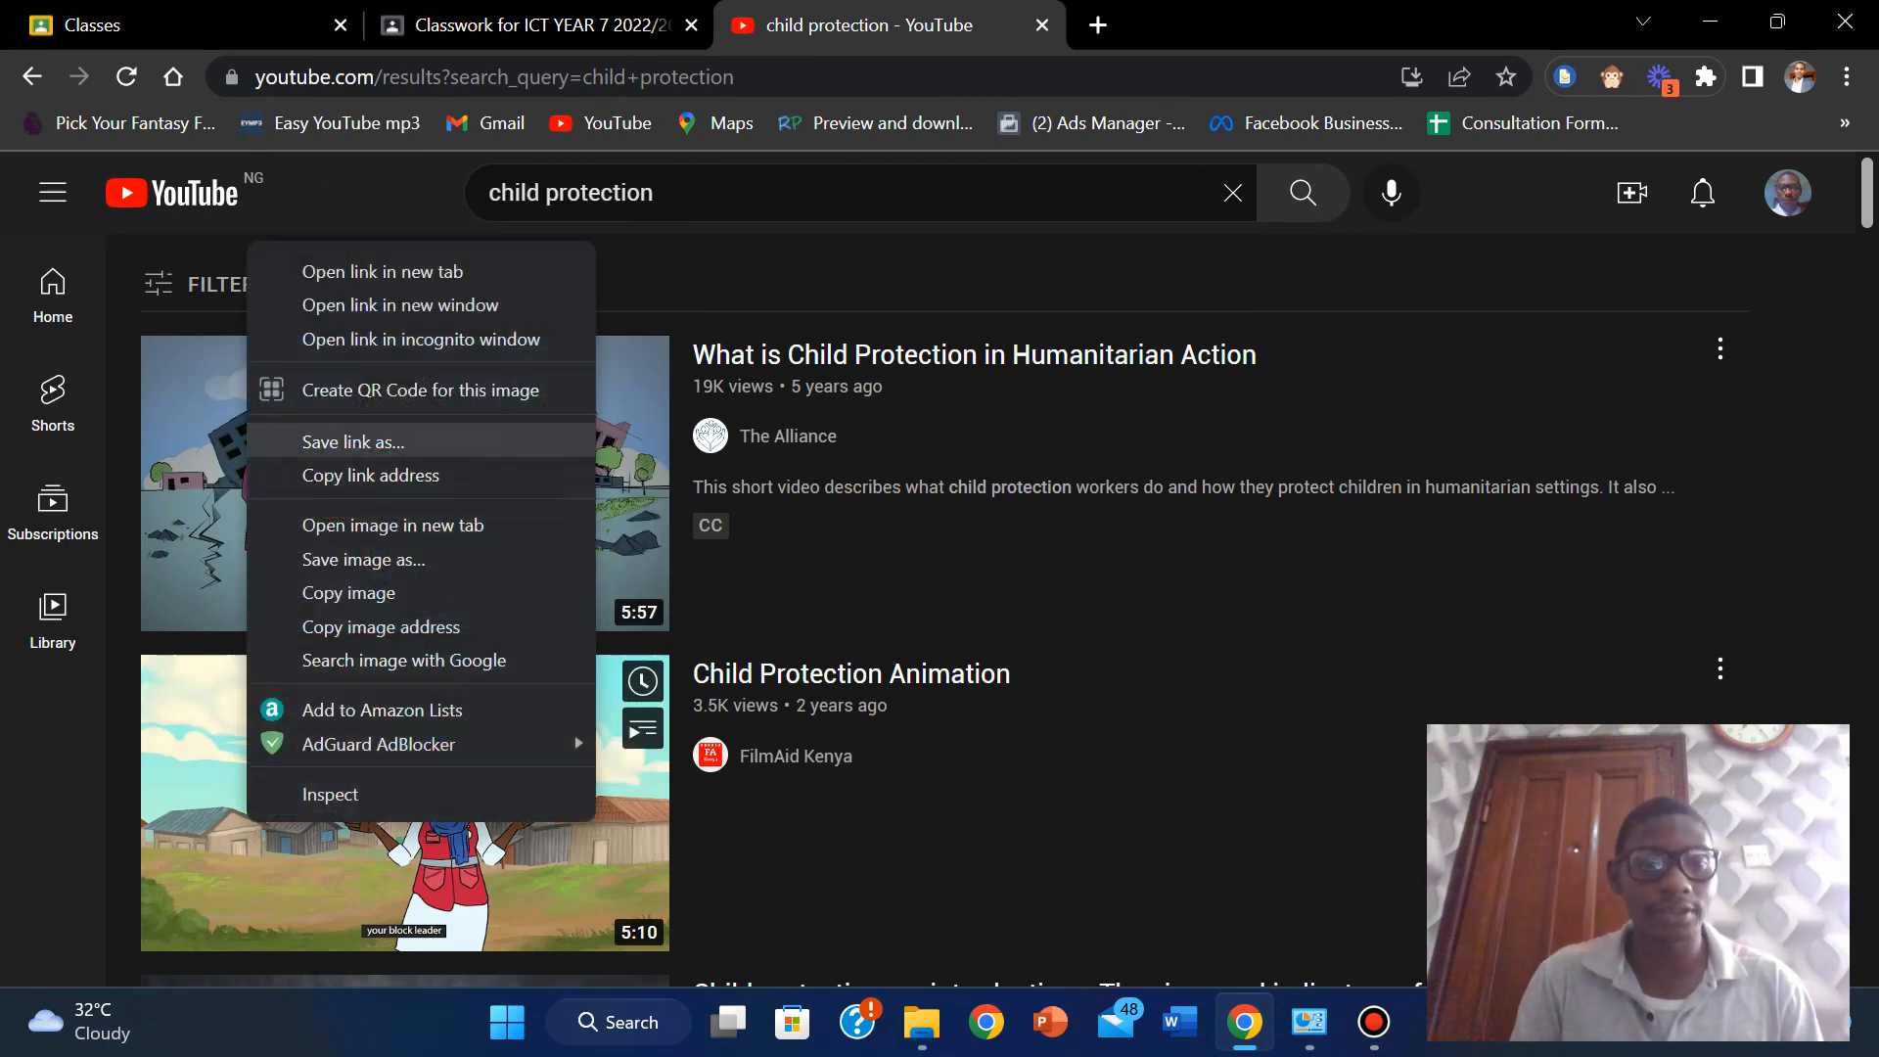
pyautogui.click(370, 474)
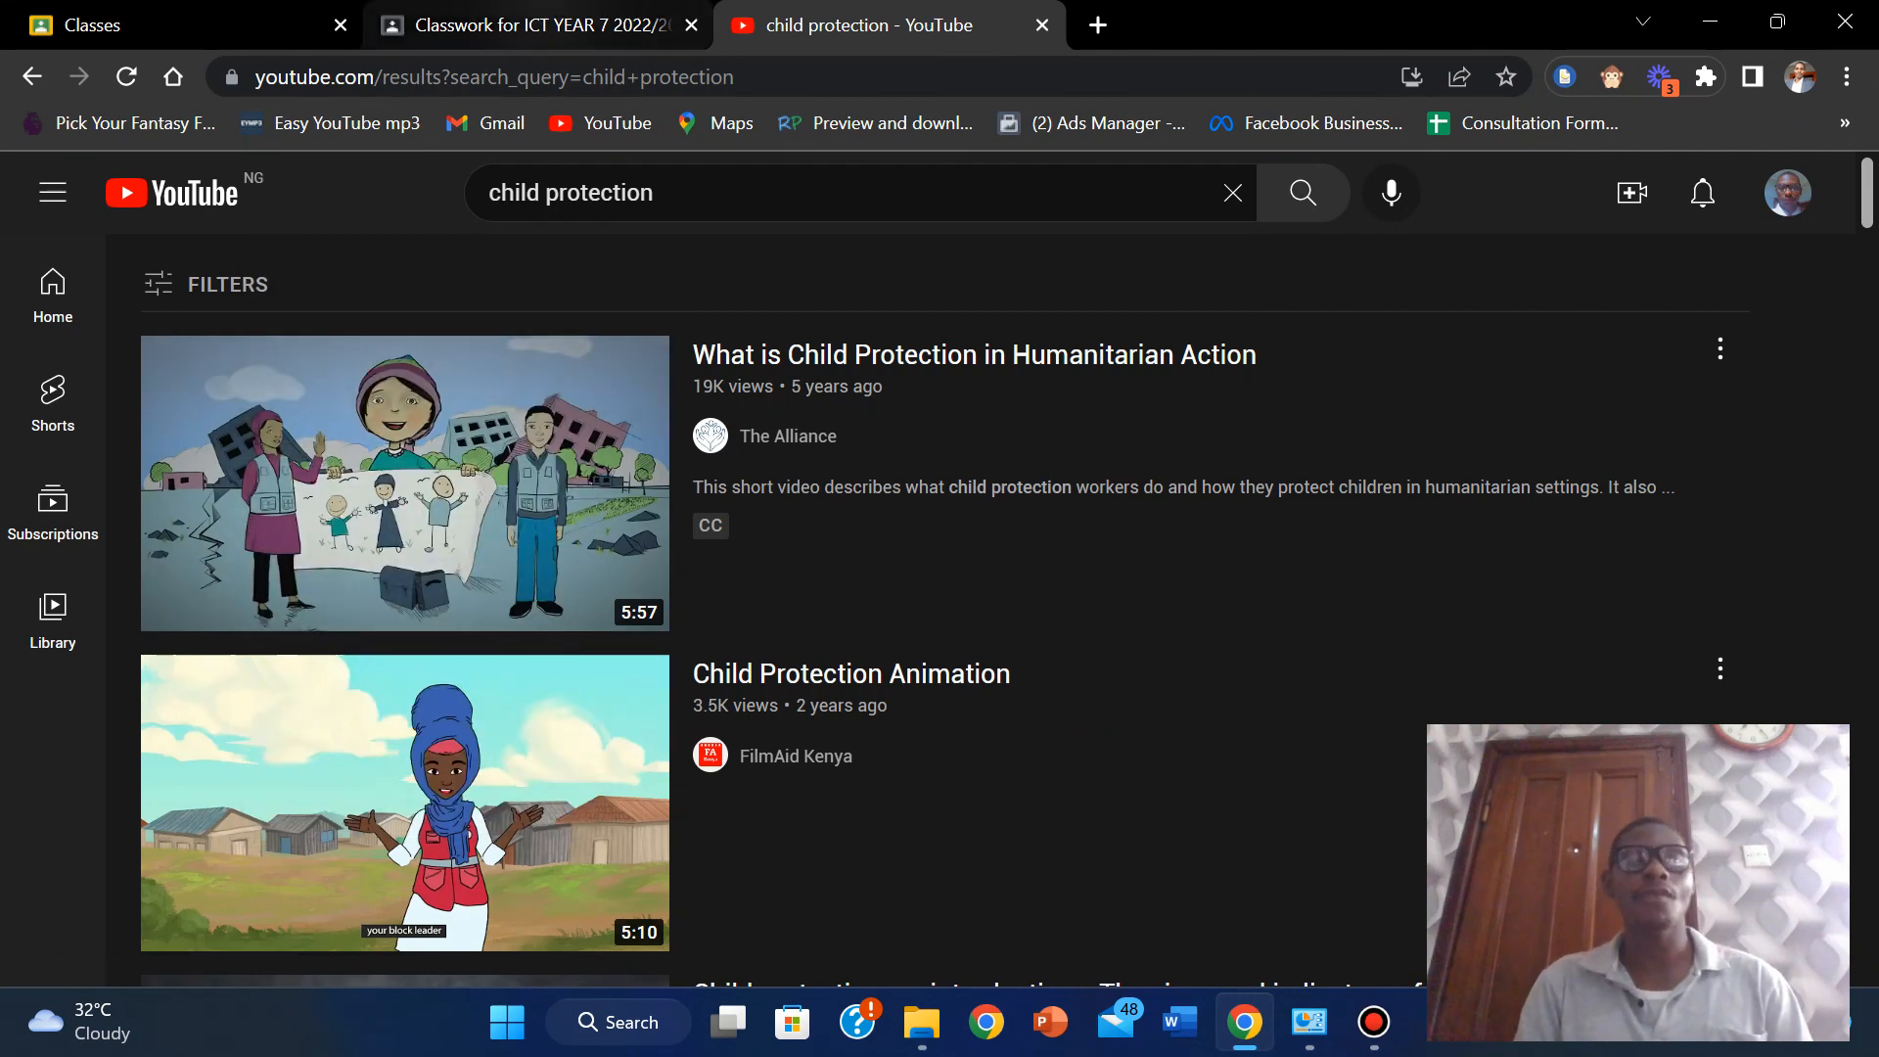
# Return to the Classroom material and attach the YouTube video "Child Protection Animation" using the copied URL.
pyautogui.click(539, 24)
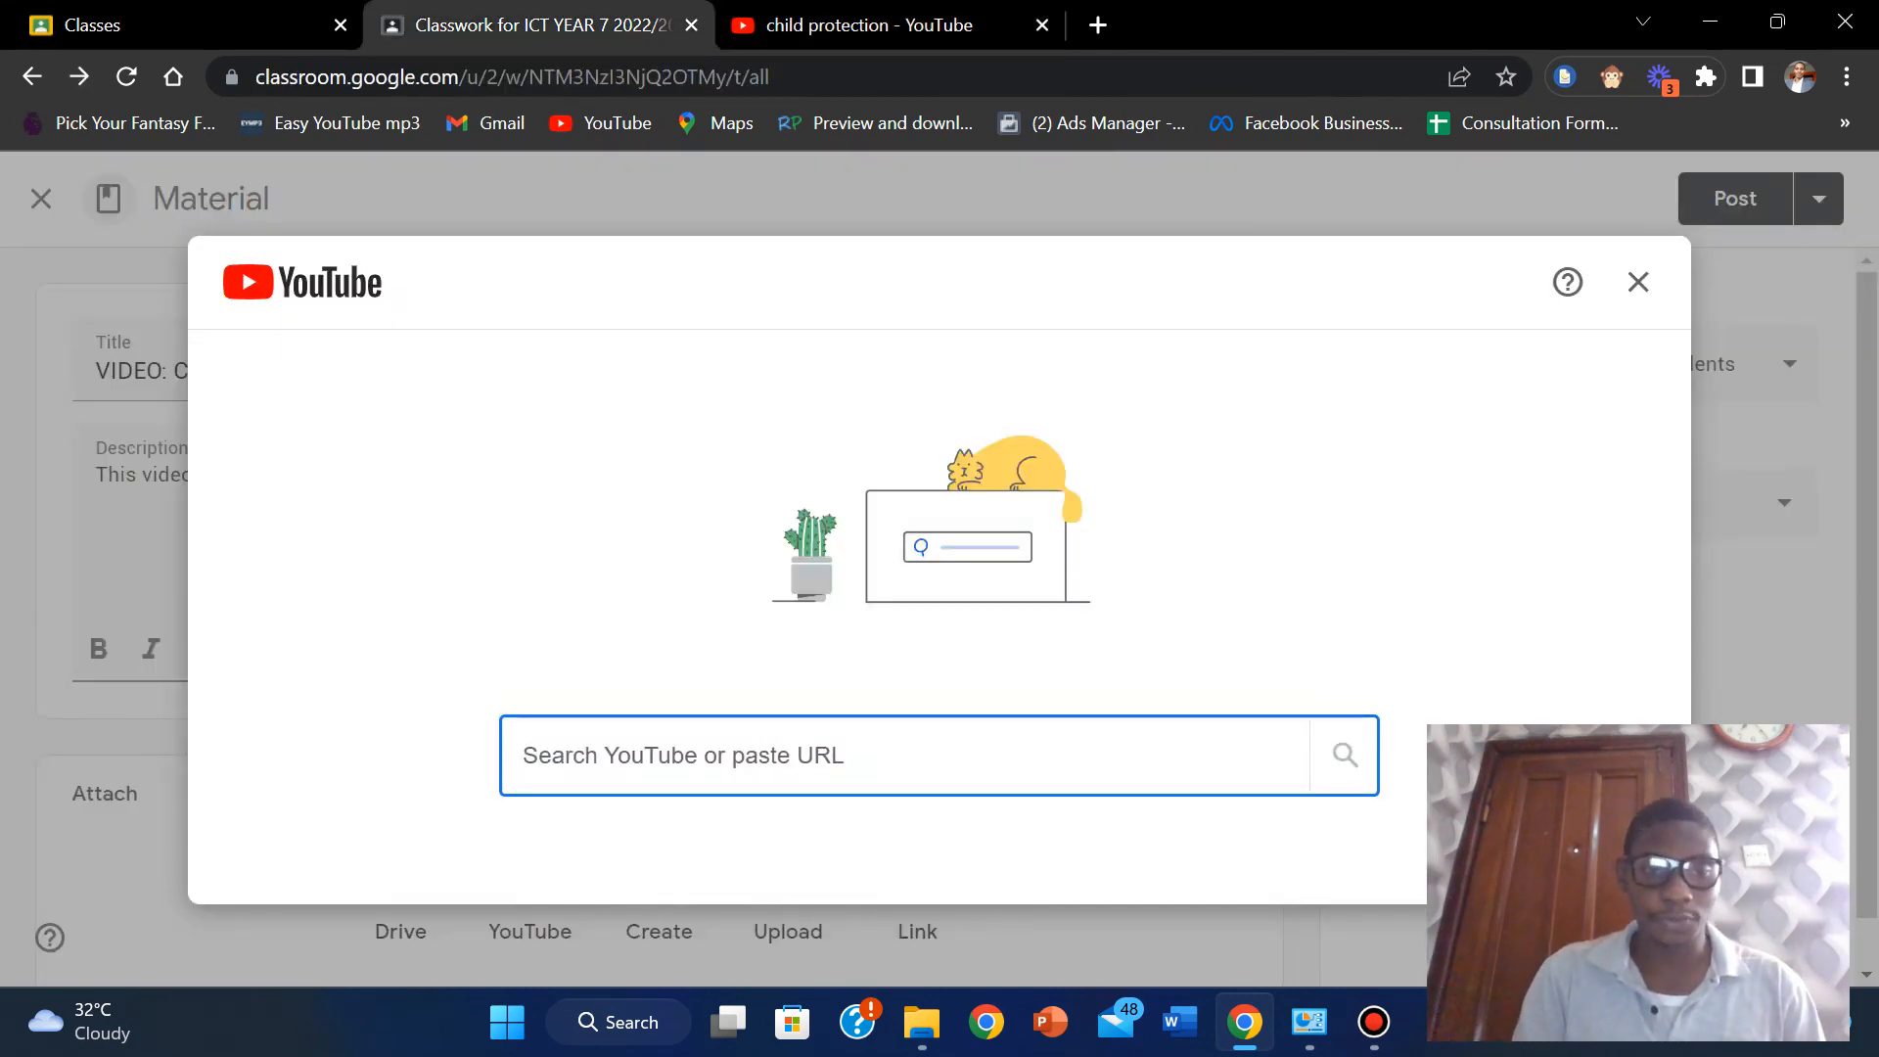
pyautogui.hotkey('ctrl', 'v')
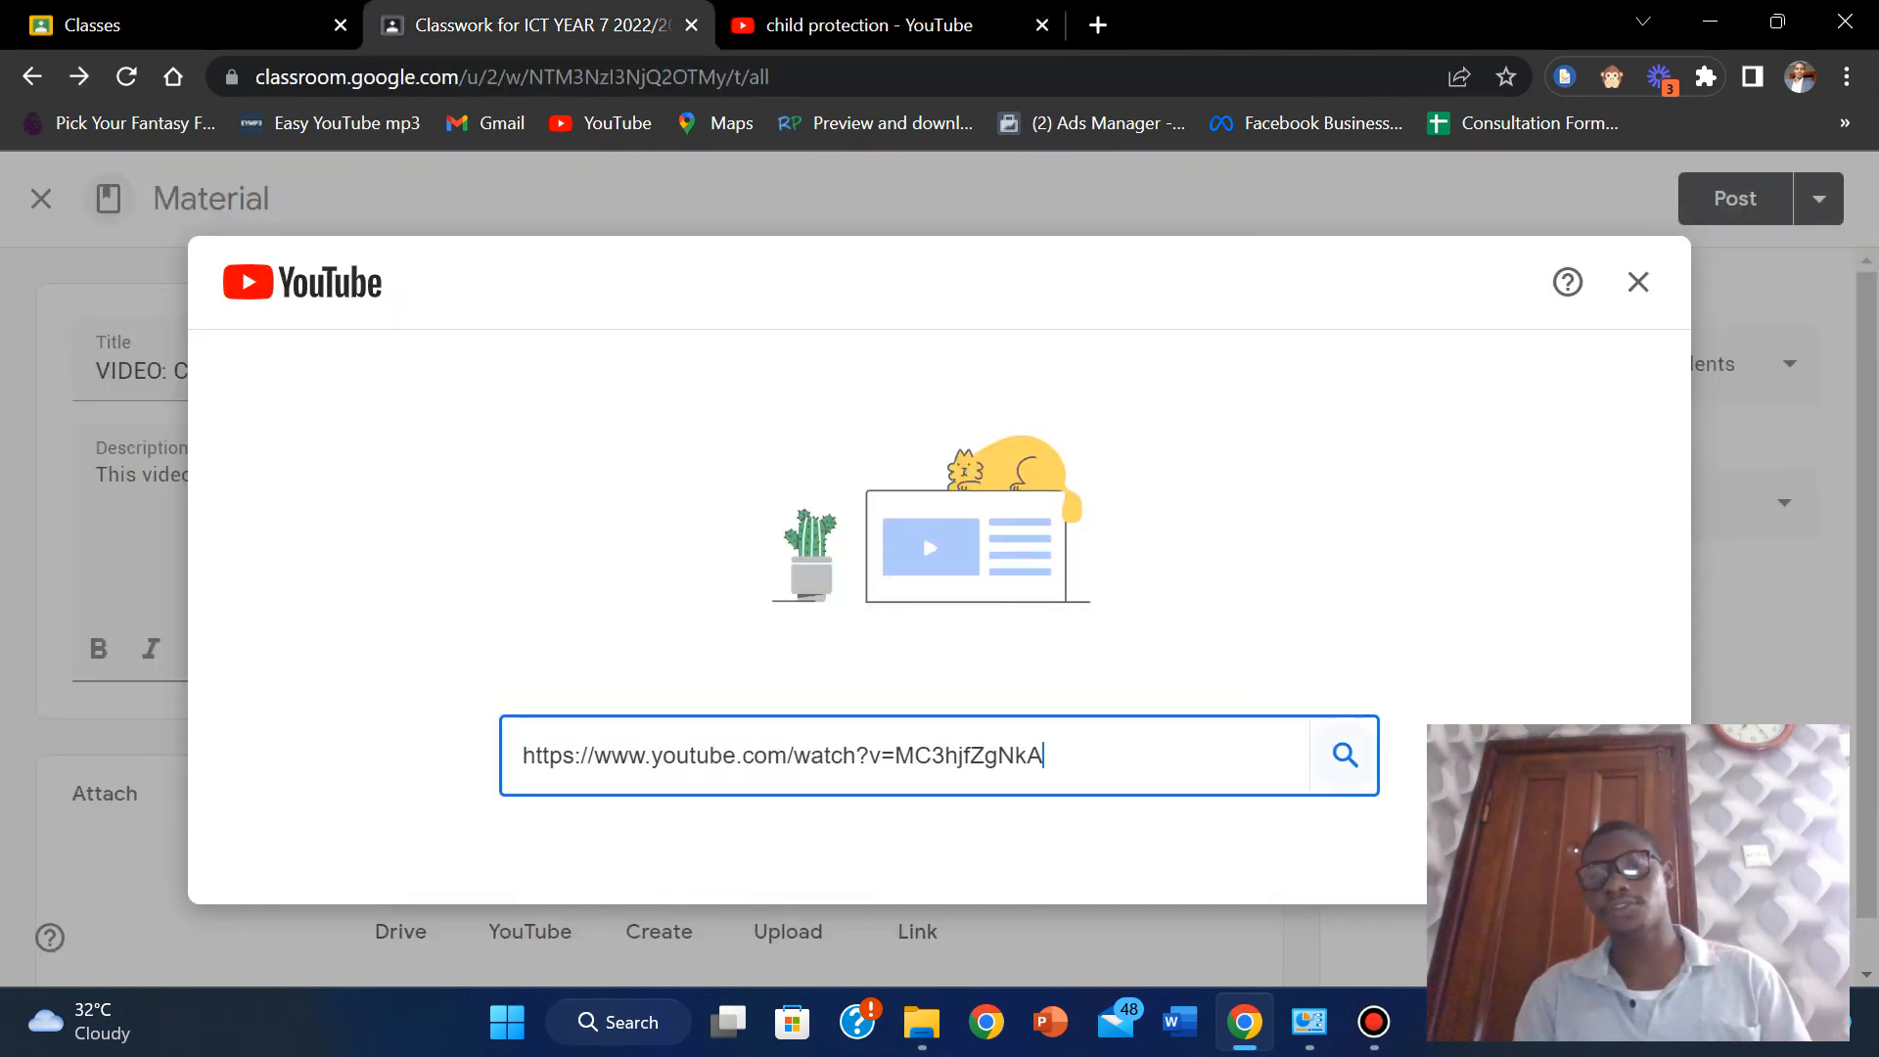
pyautogui.press('Return')
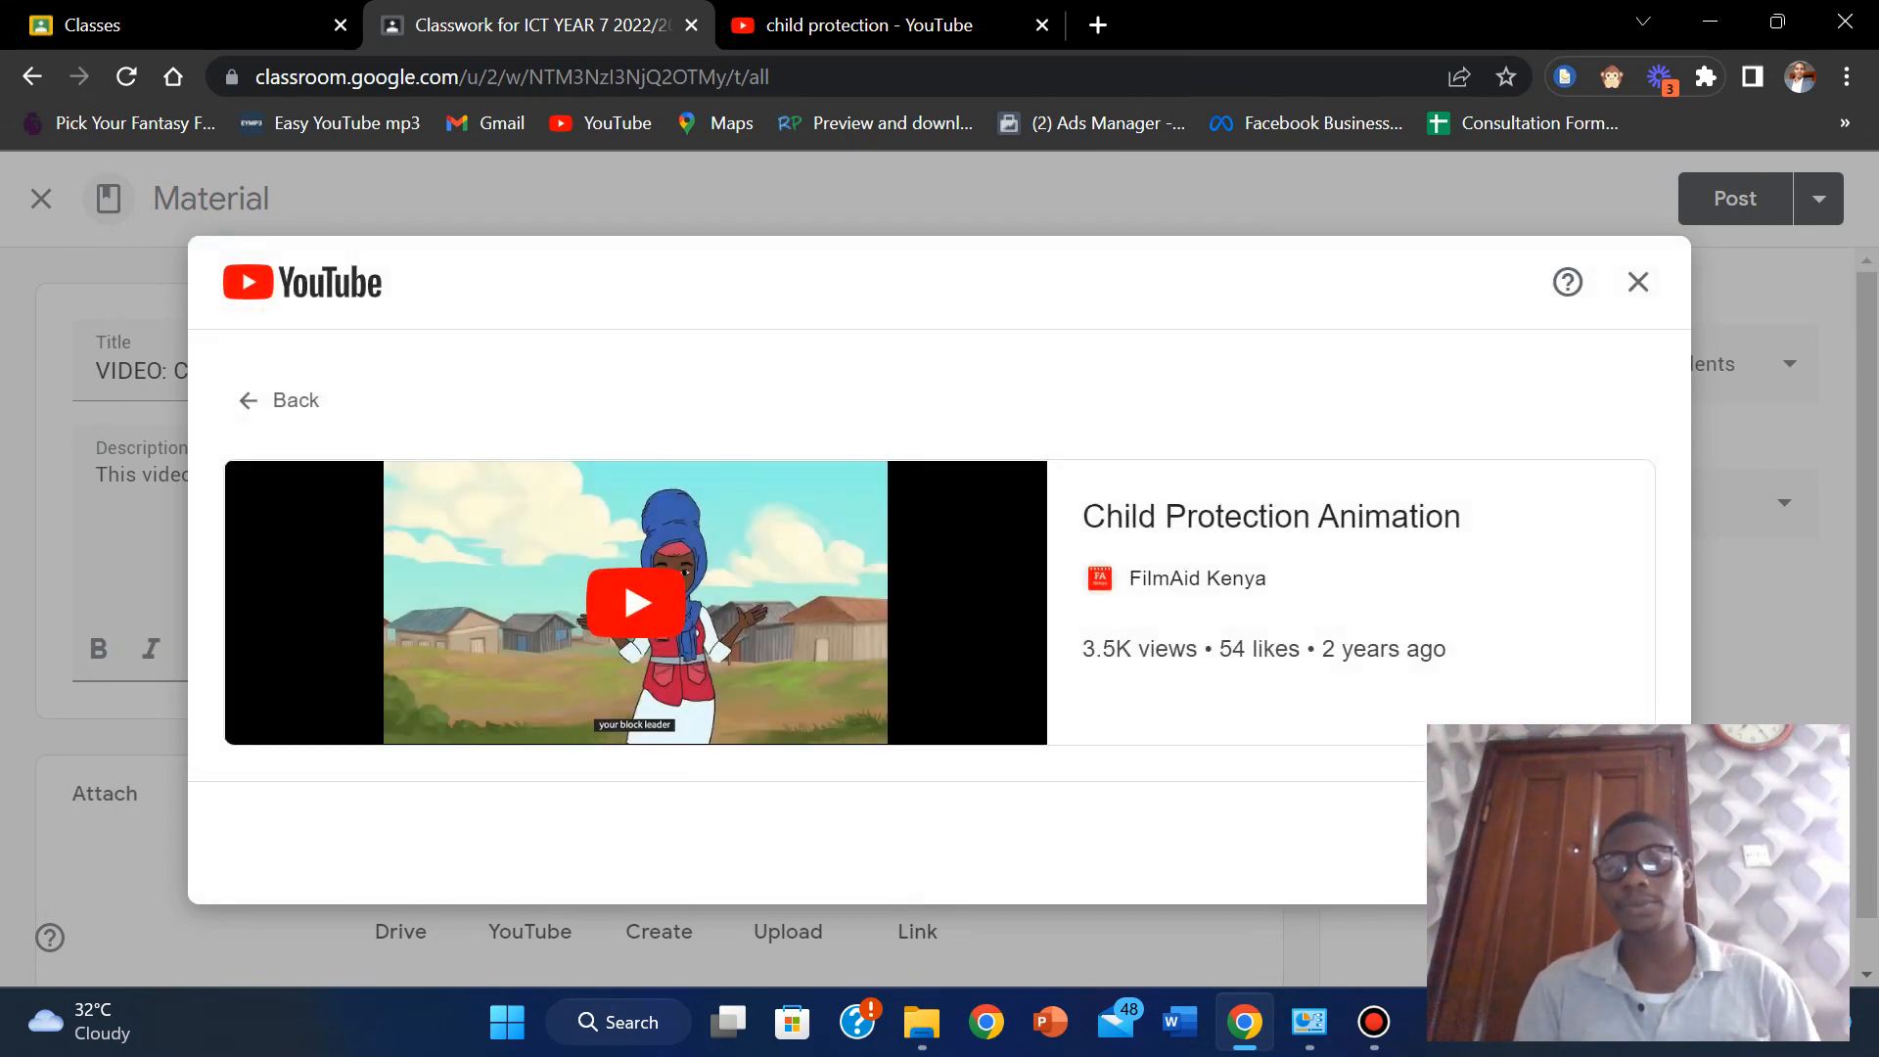
pyautogui.click(1585, 843)
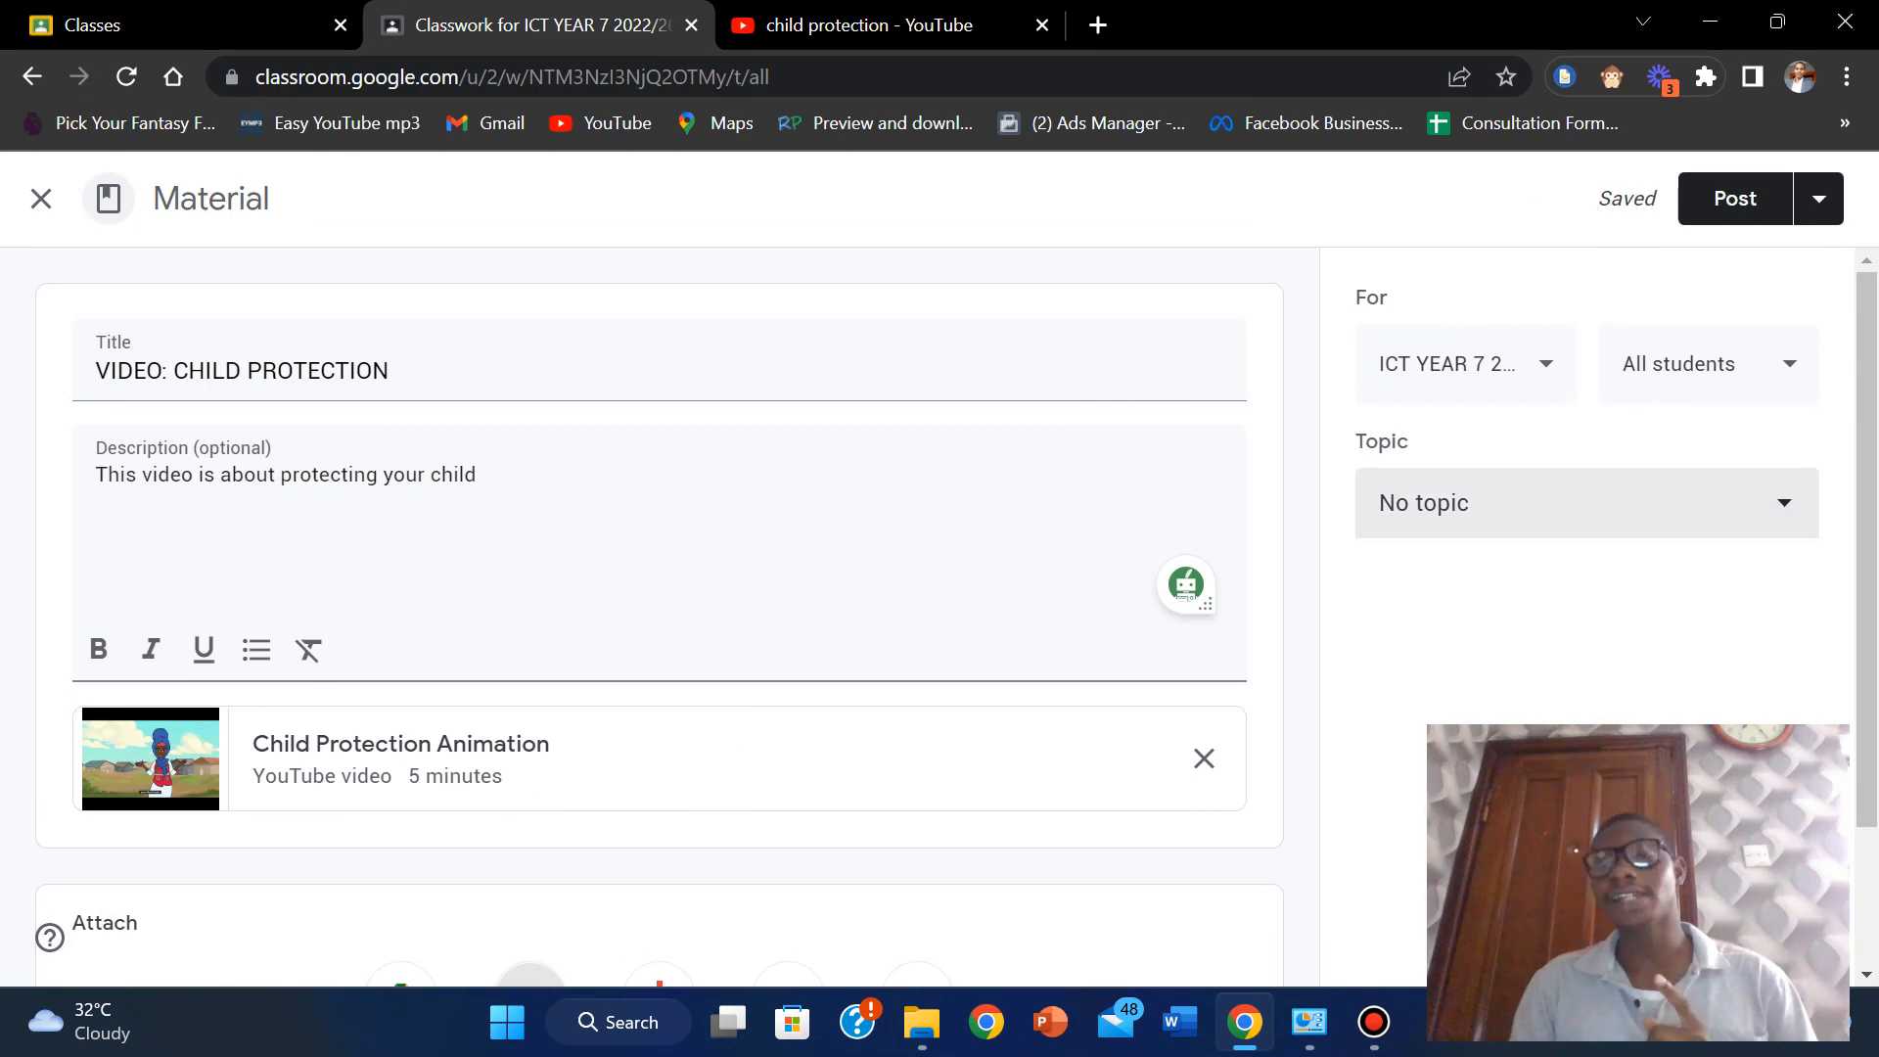
# Assign the material to the DEMONSTRATION topic and post it to the class.
pyautogui.click(1587, 503)
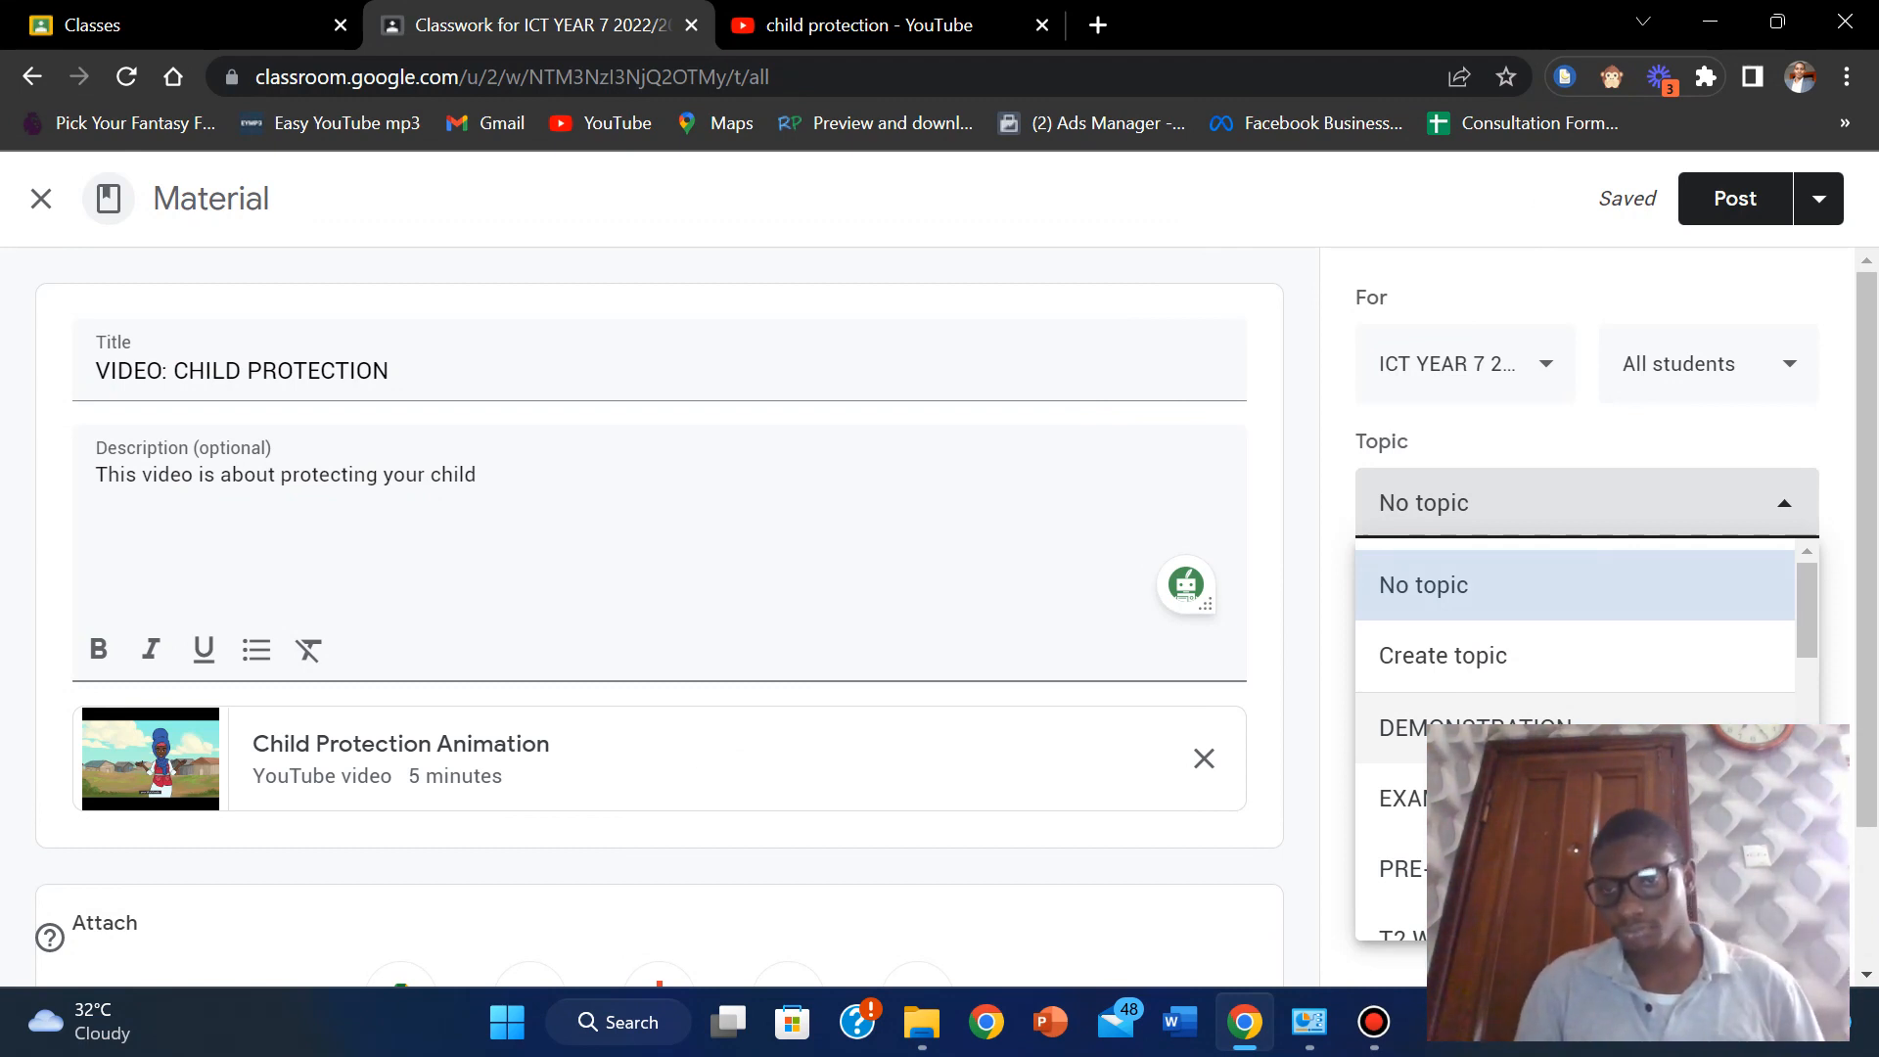
pyautogui.click(1498, 728)
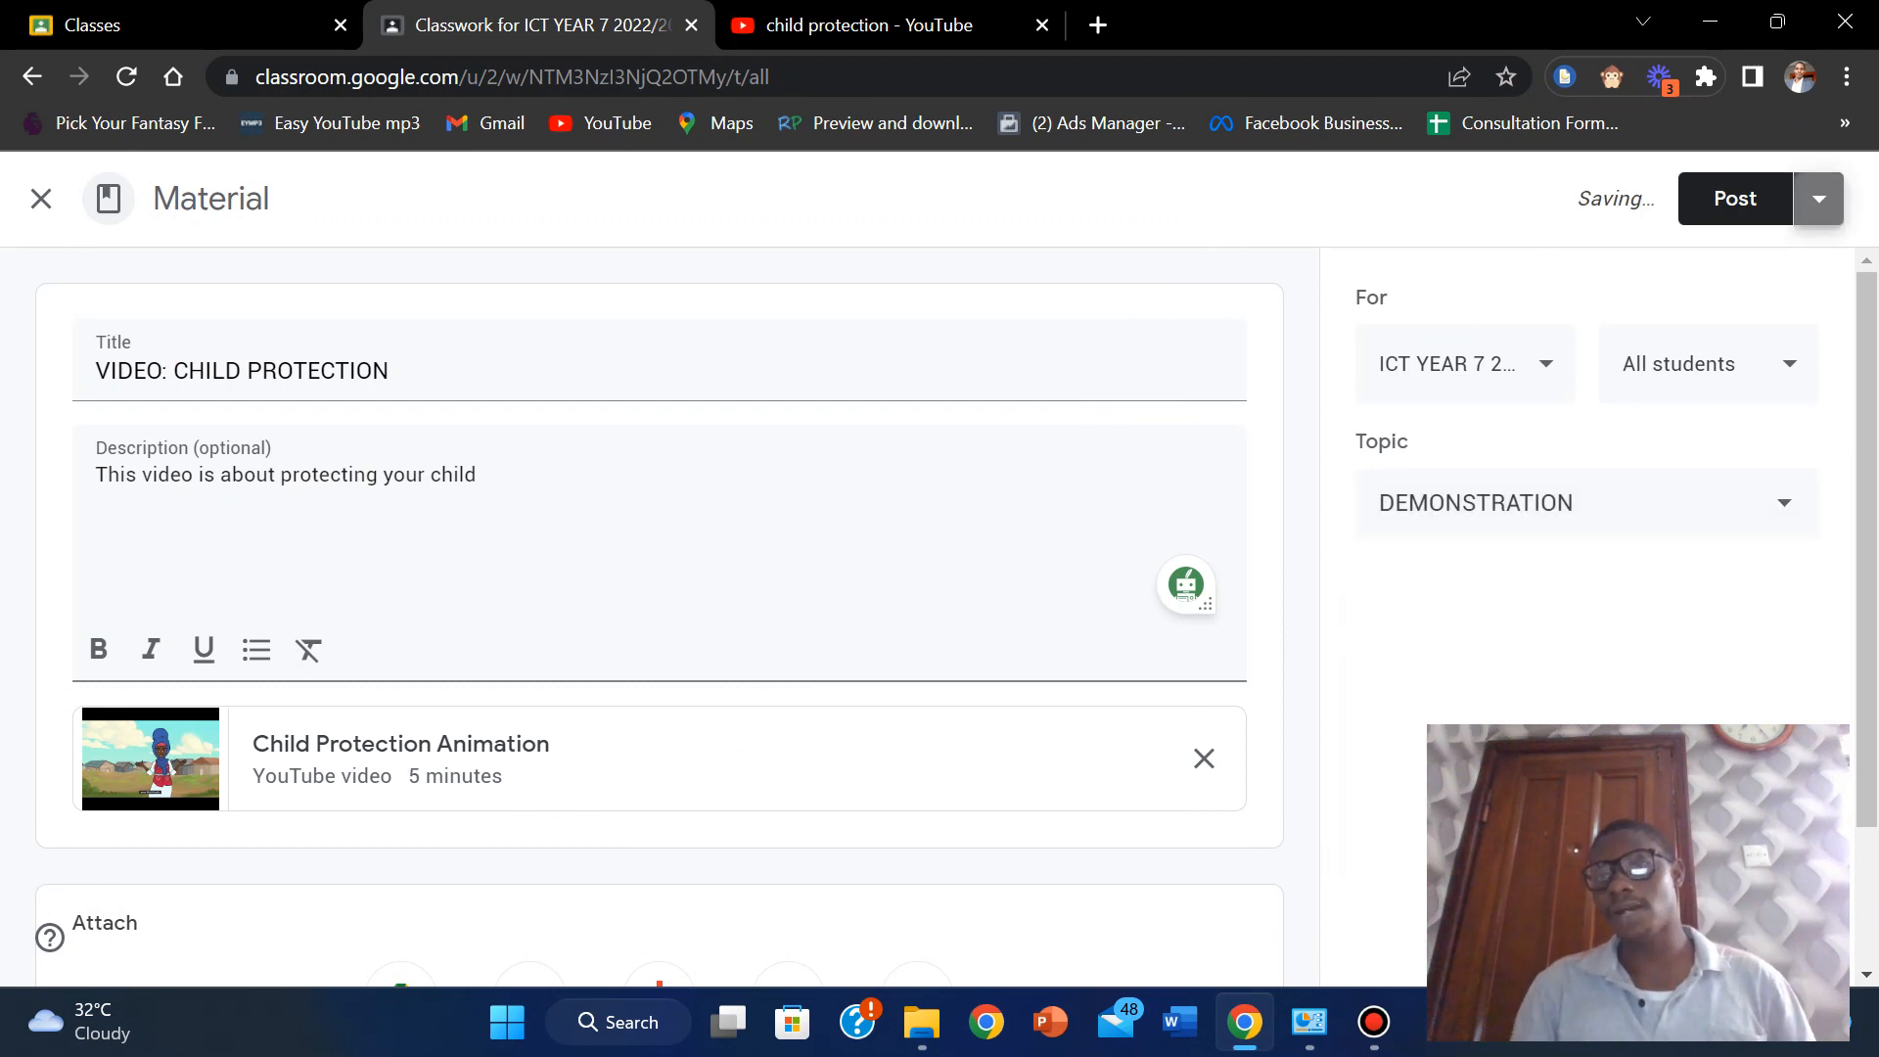
pyautogui.click(1818, 198)
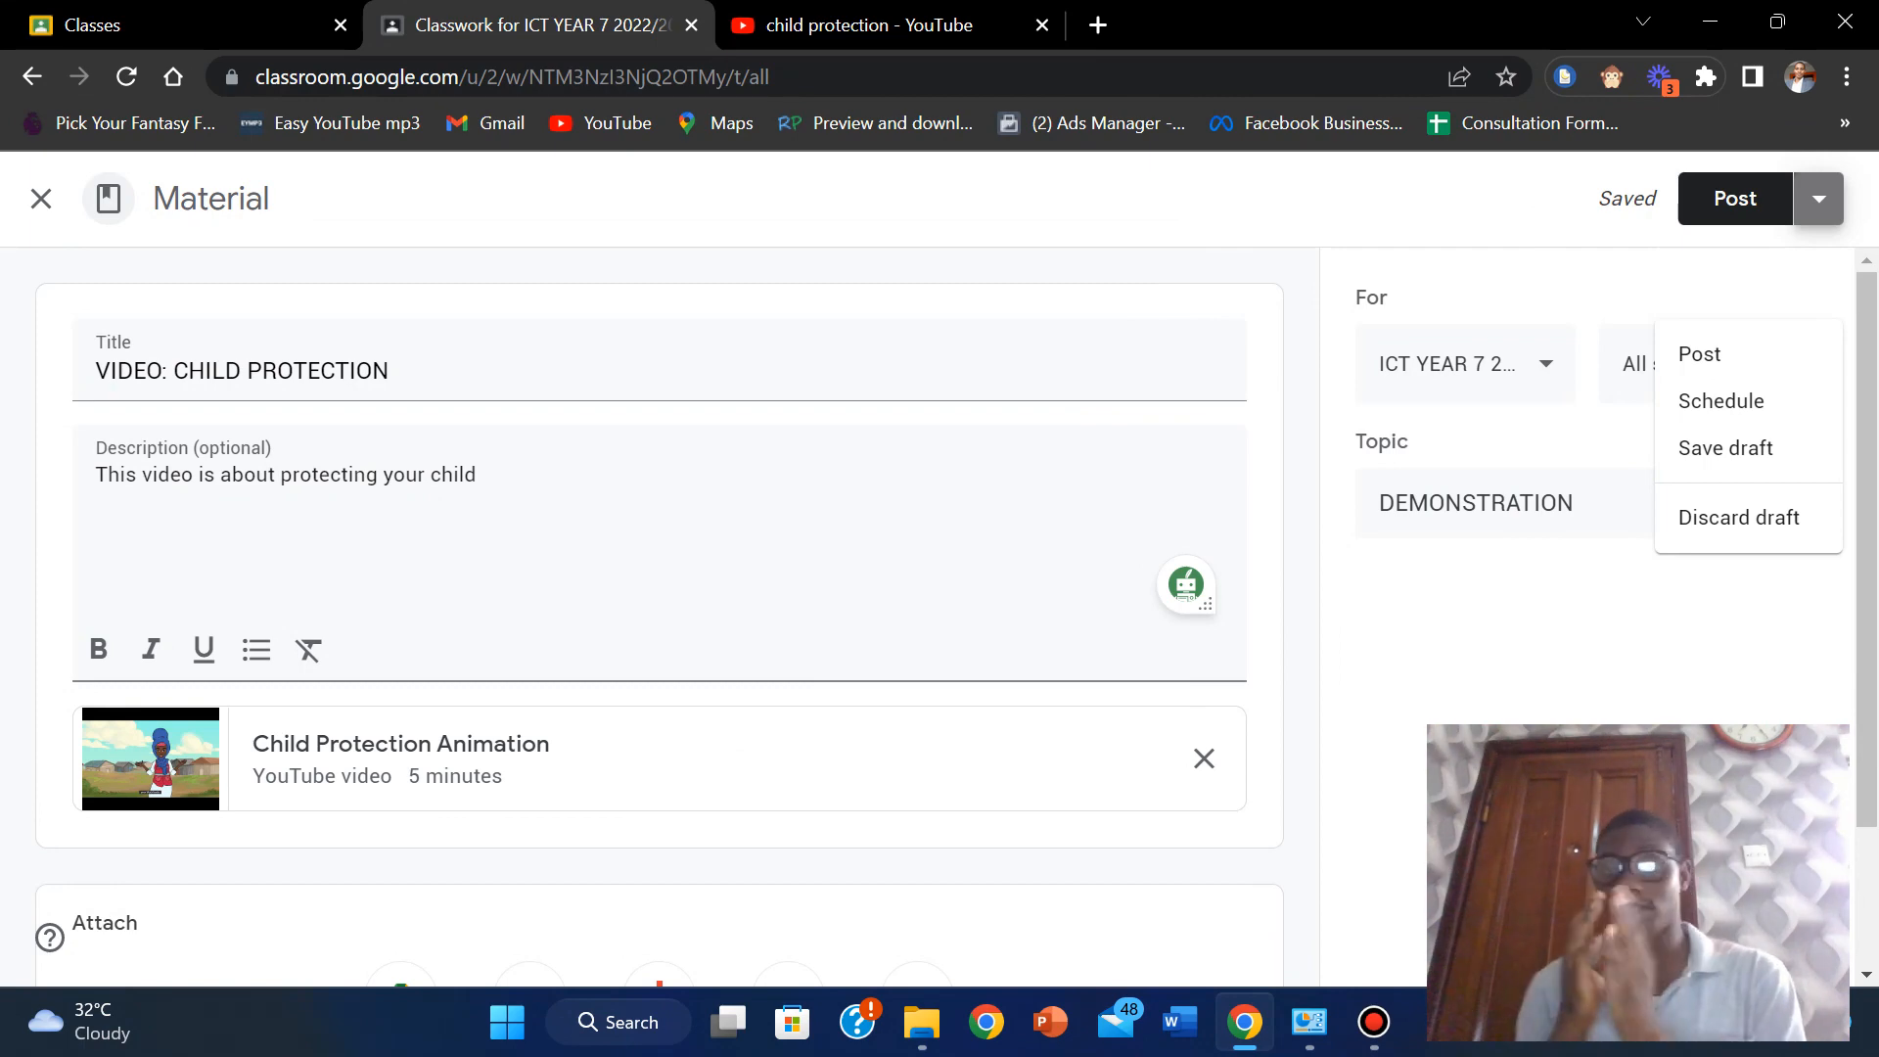
pyautogui.click(1700, 354)
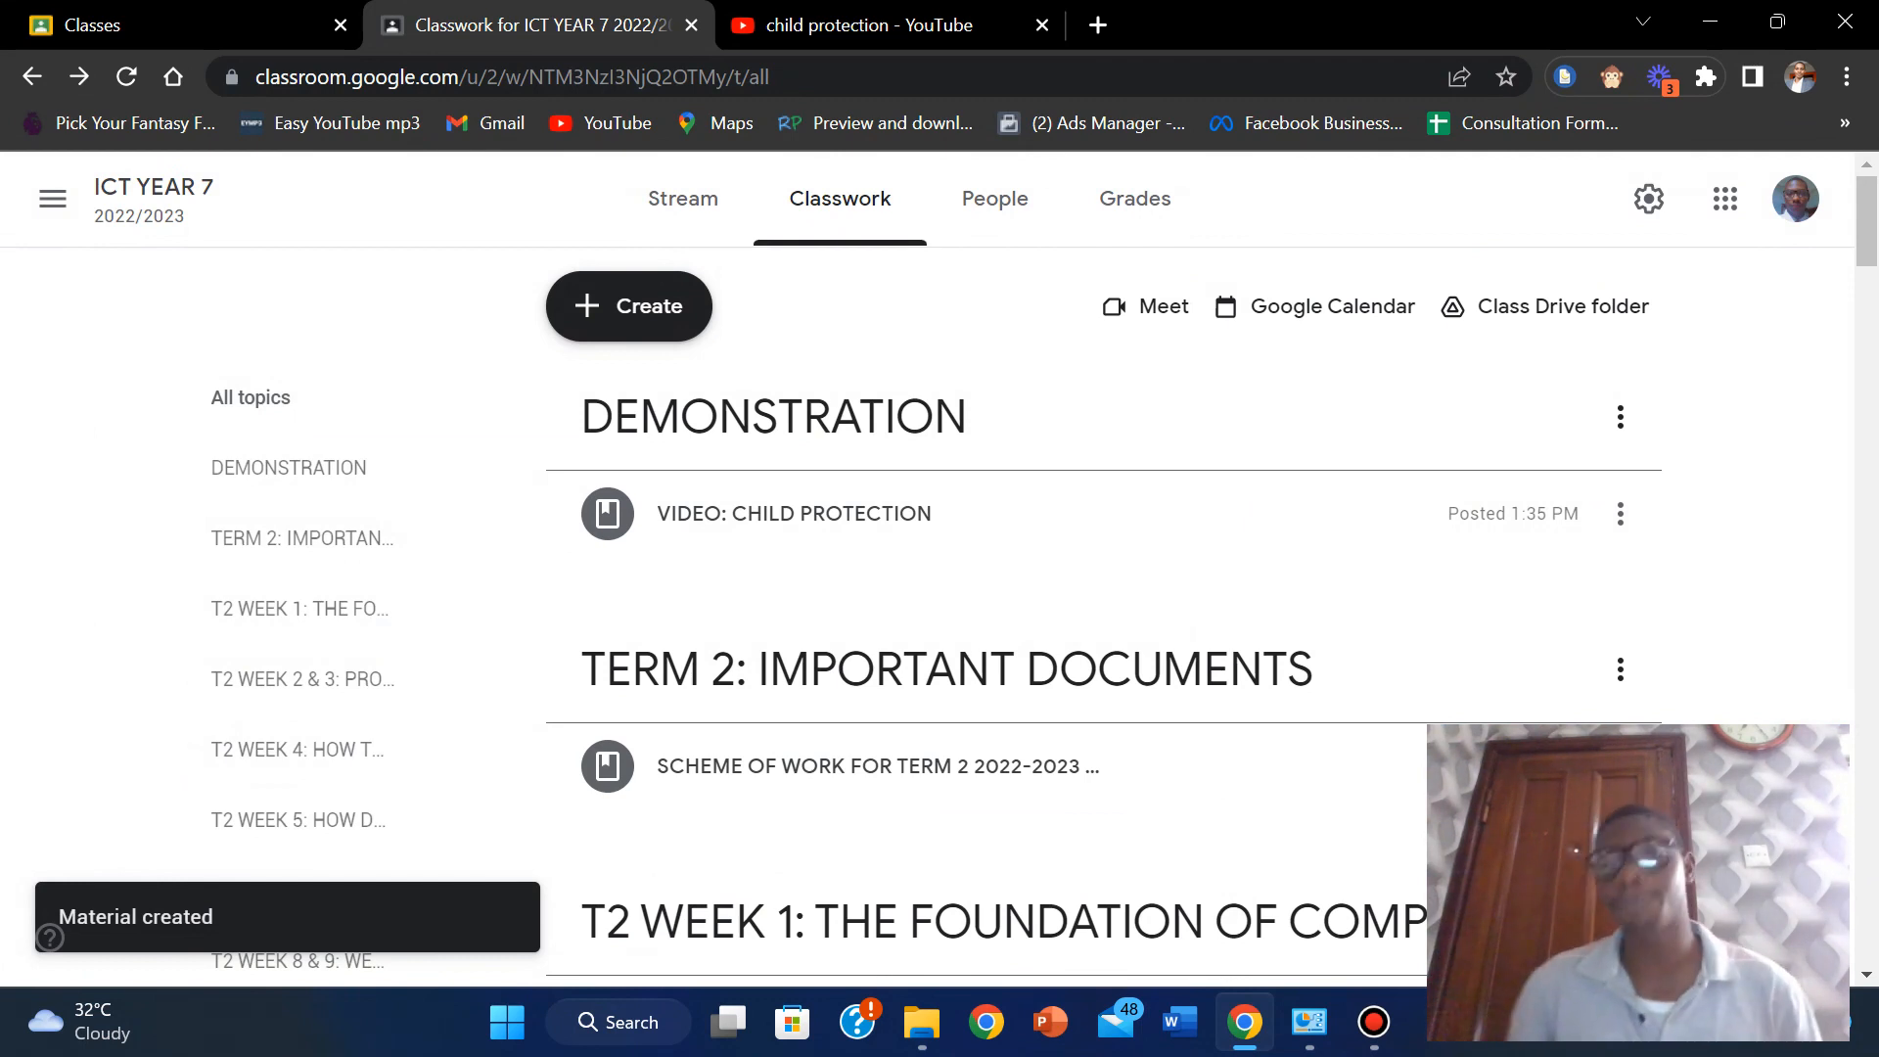
# Create a new Question in Classwork and title it "ASSIGNMENT".
pyautogui.click(629, 305)
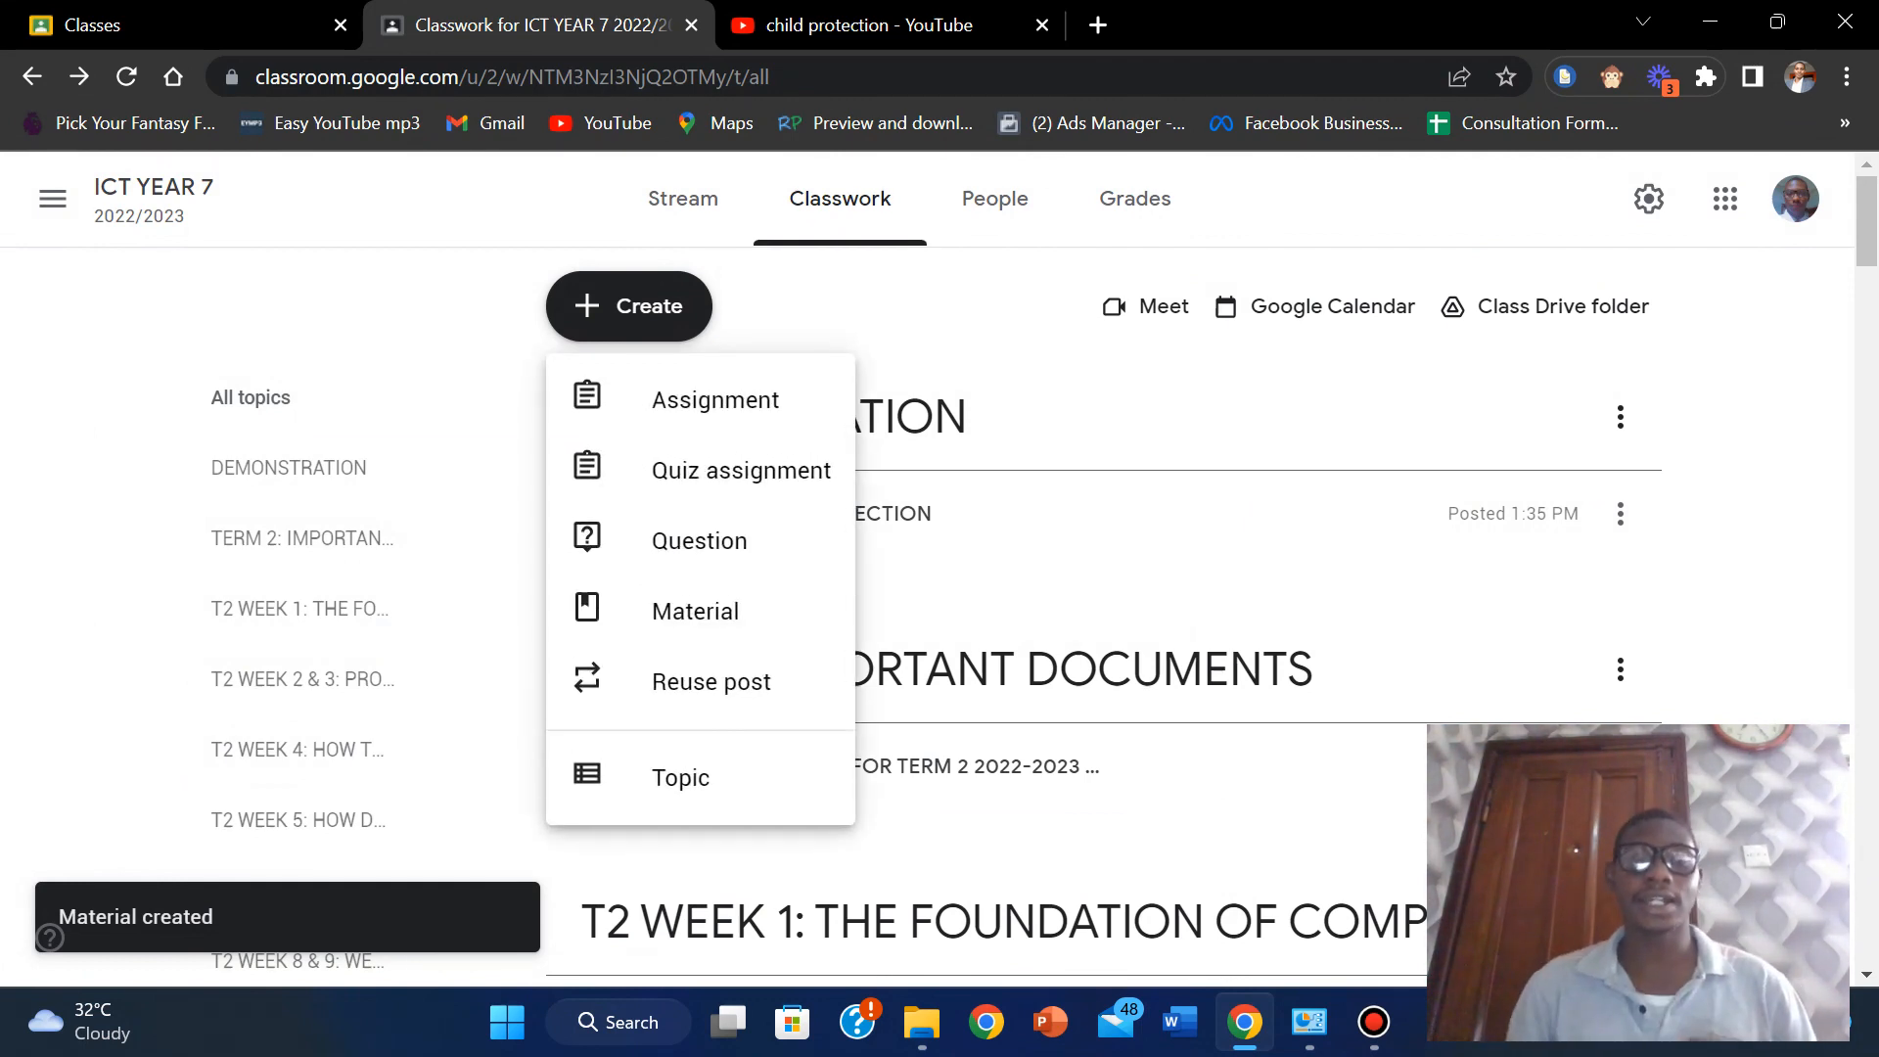
pyautogui.press('Escape')
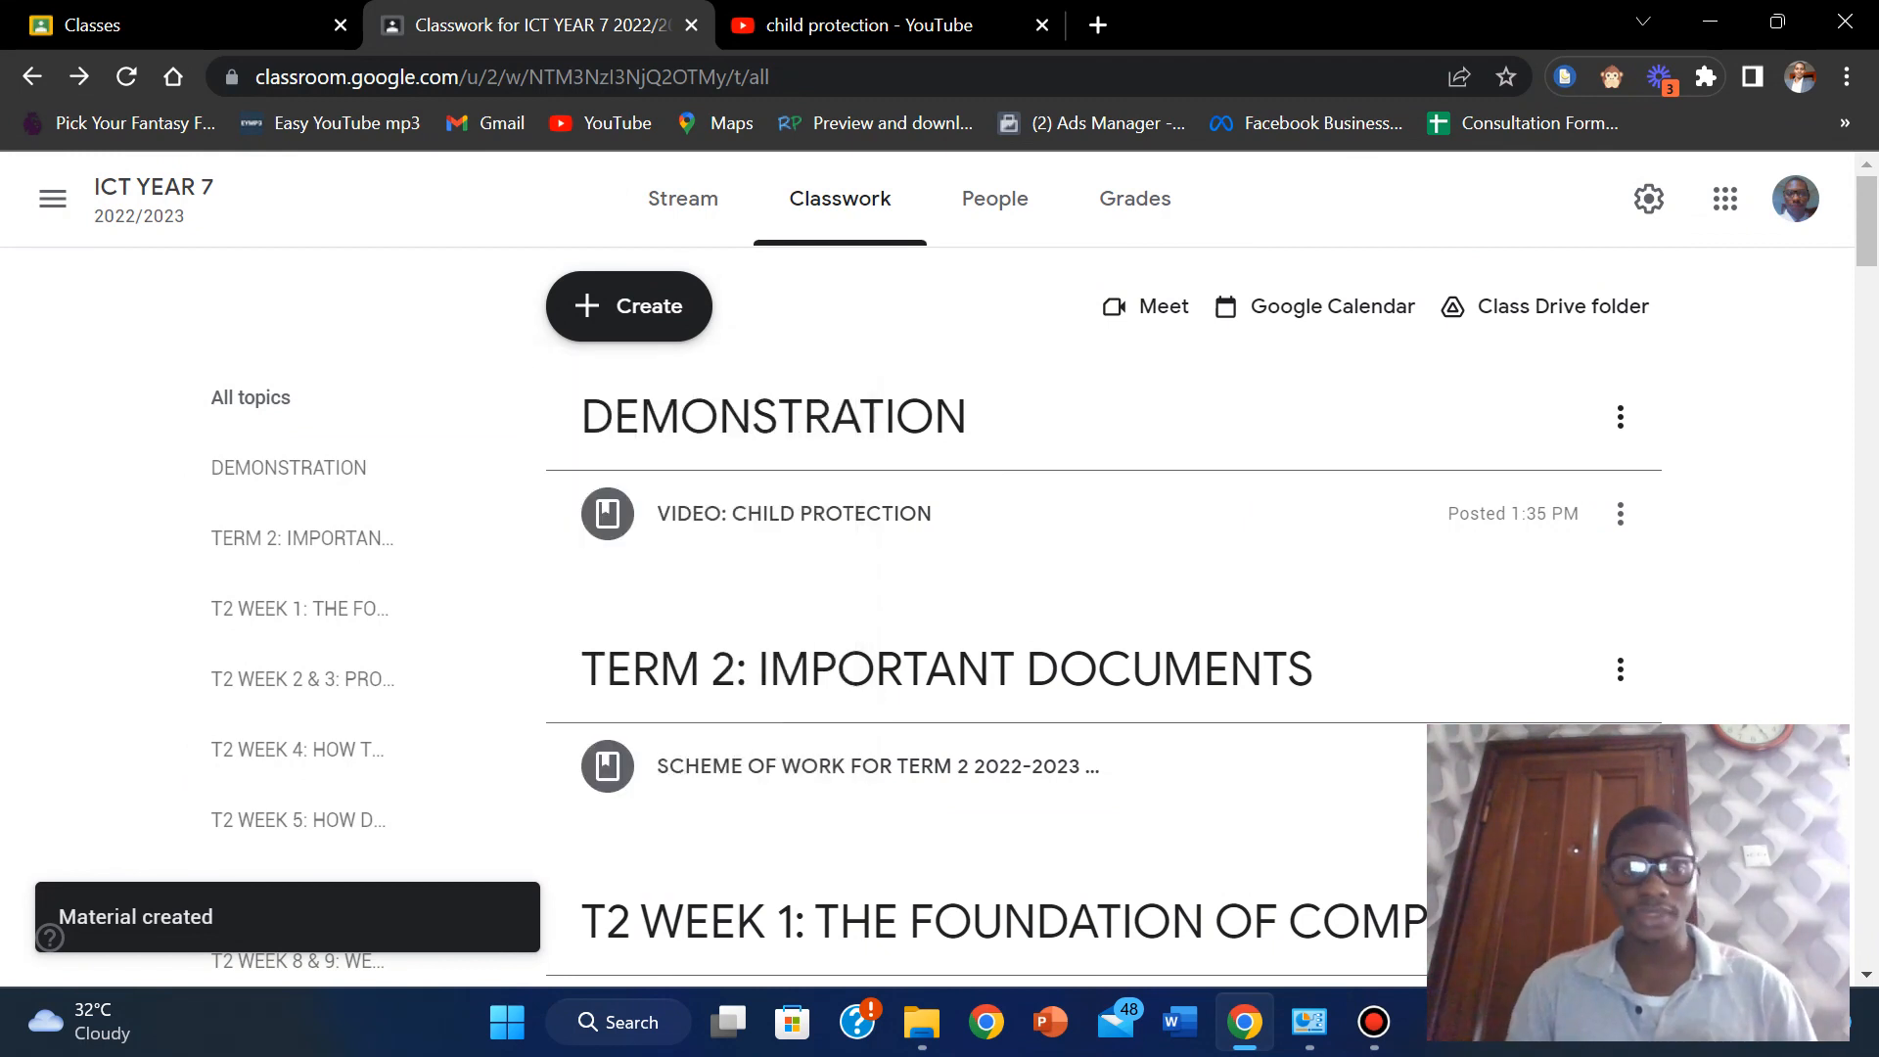
pyautogui.click(629, 306)
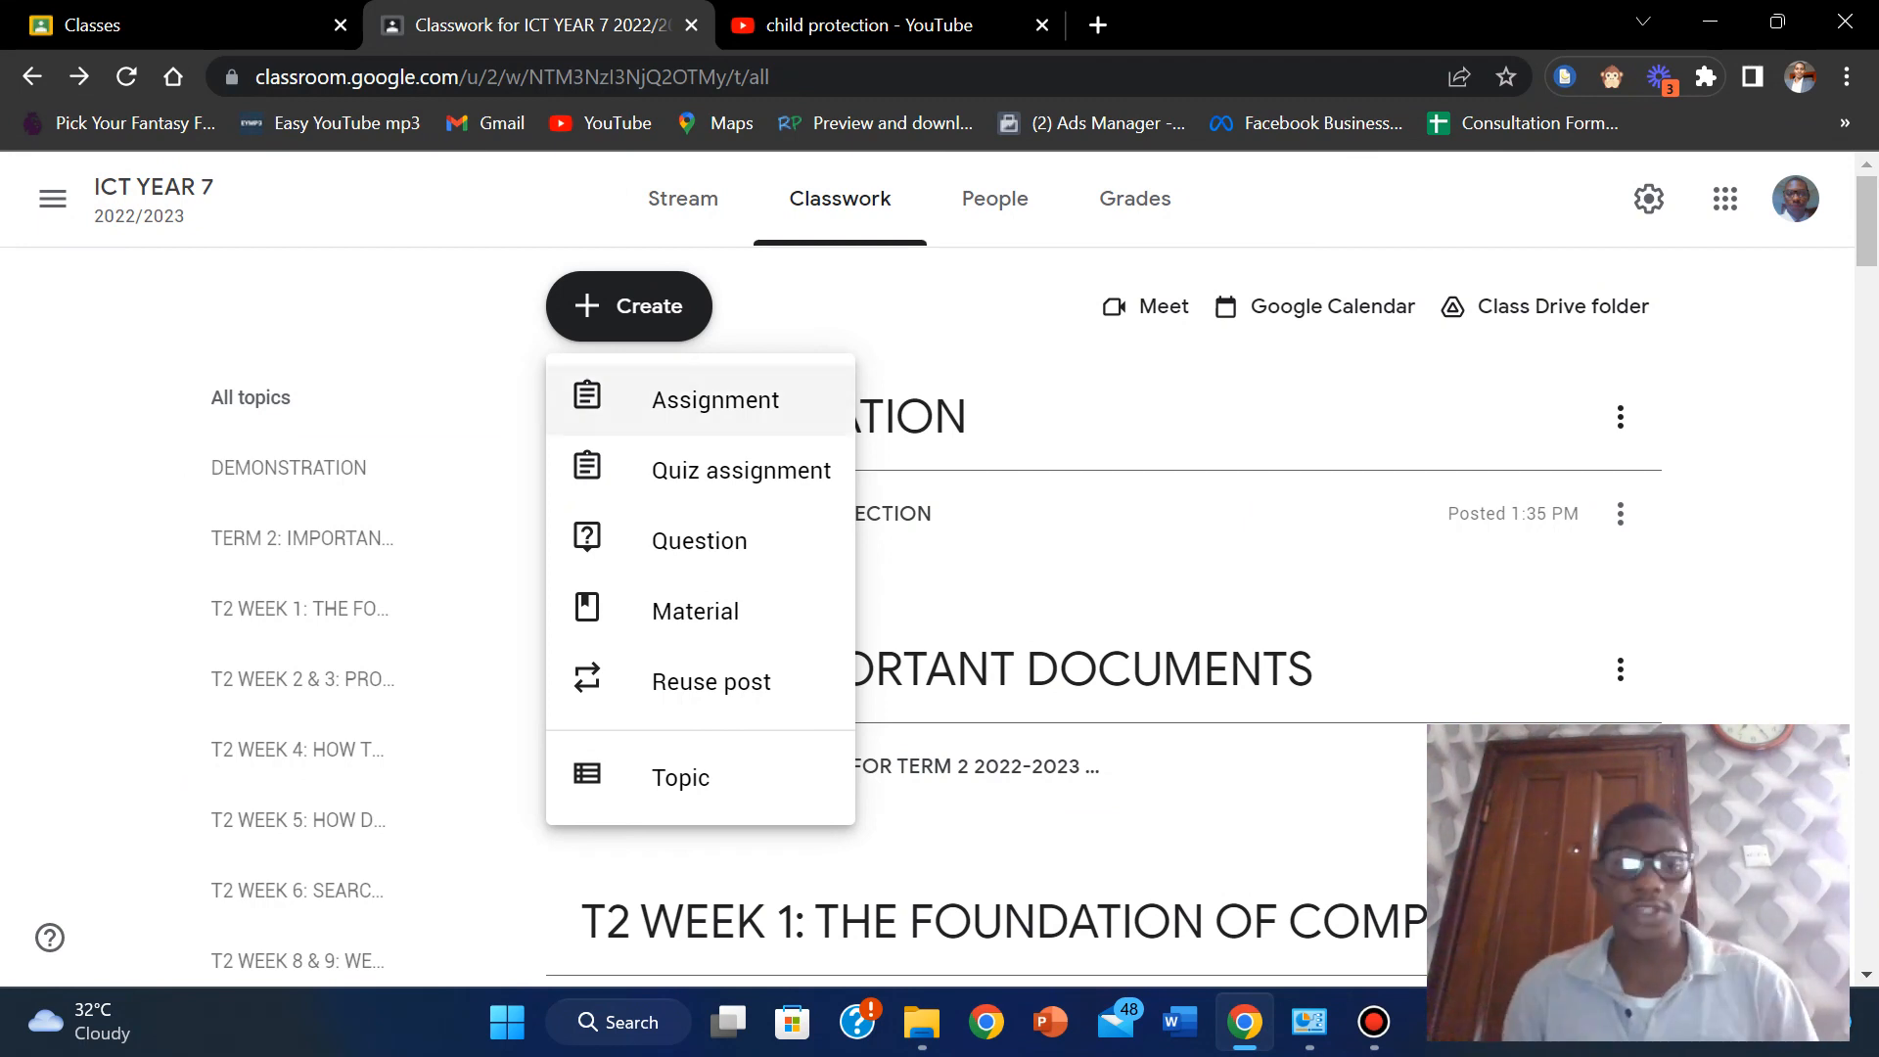
pyautogui.click(699, 540)
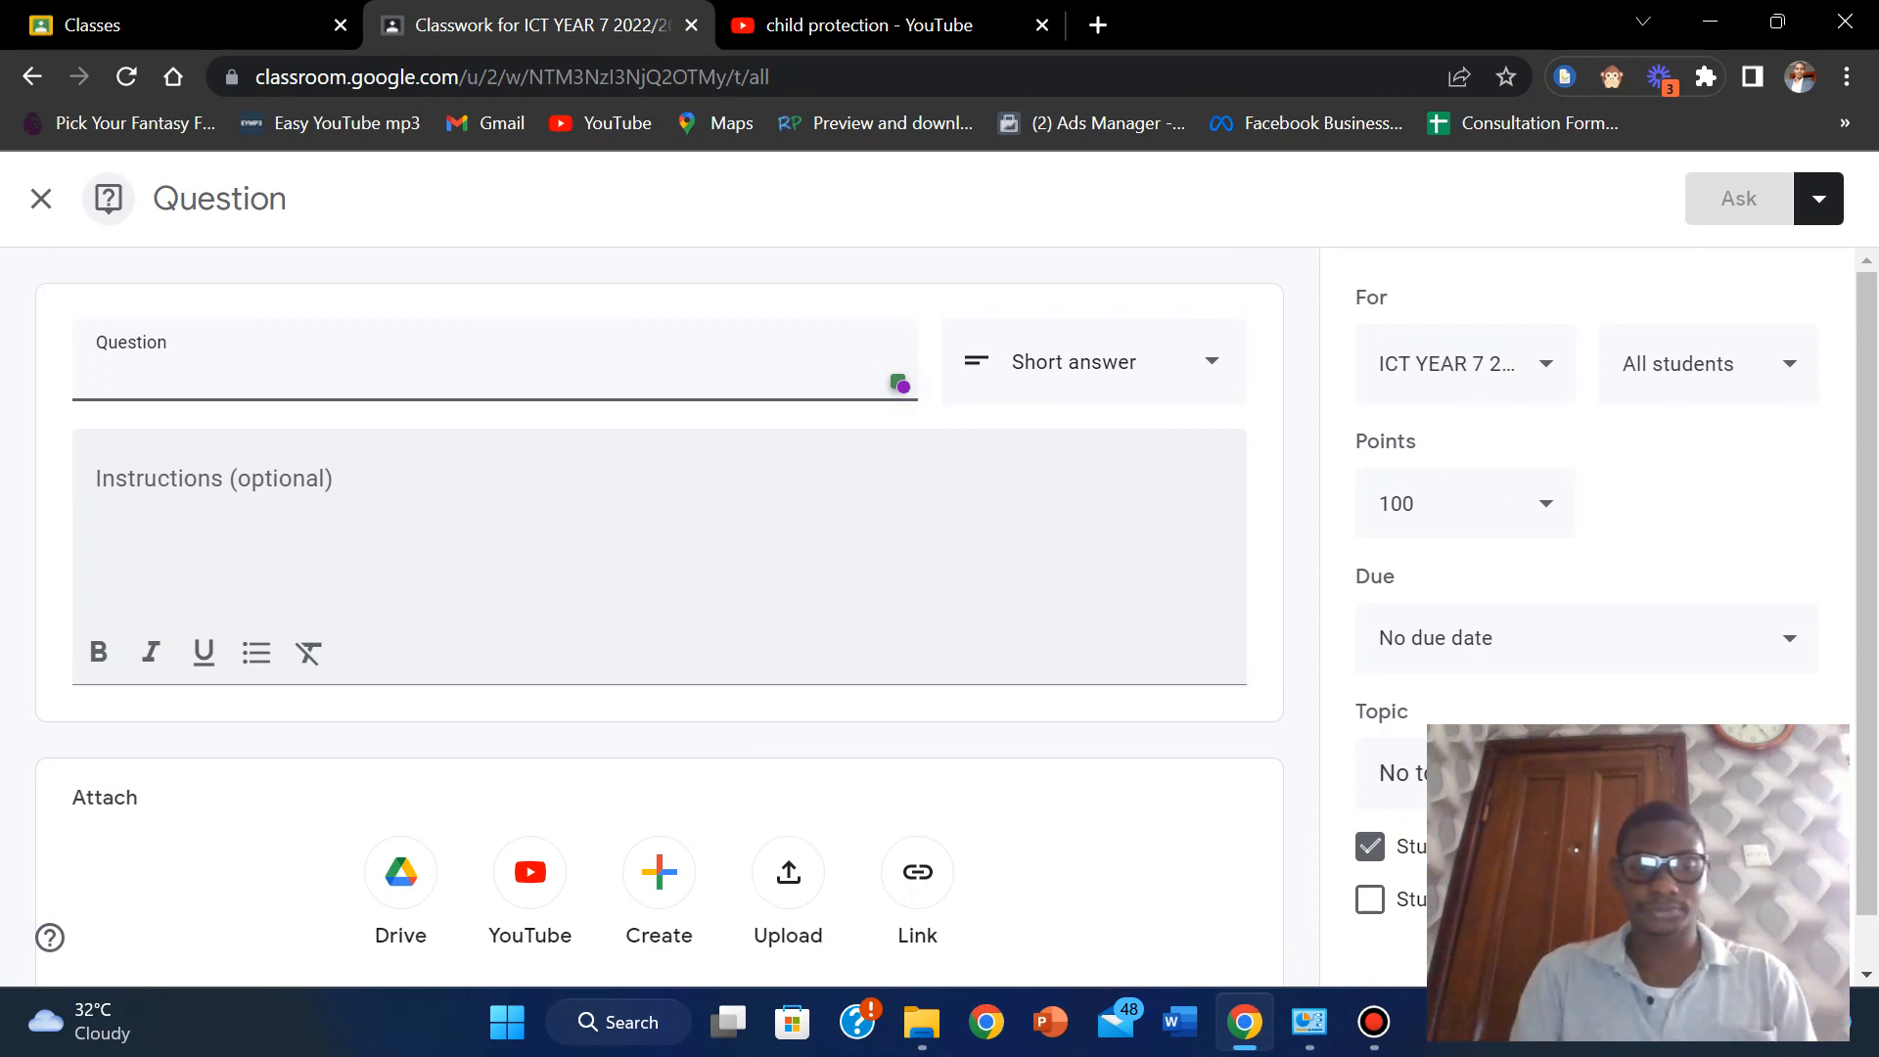
pyautogui.write('ASSIGN')
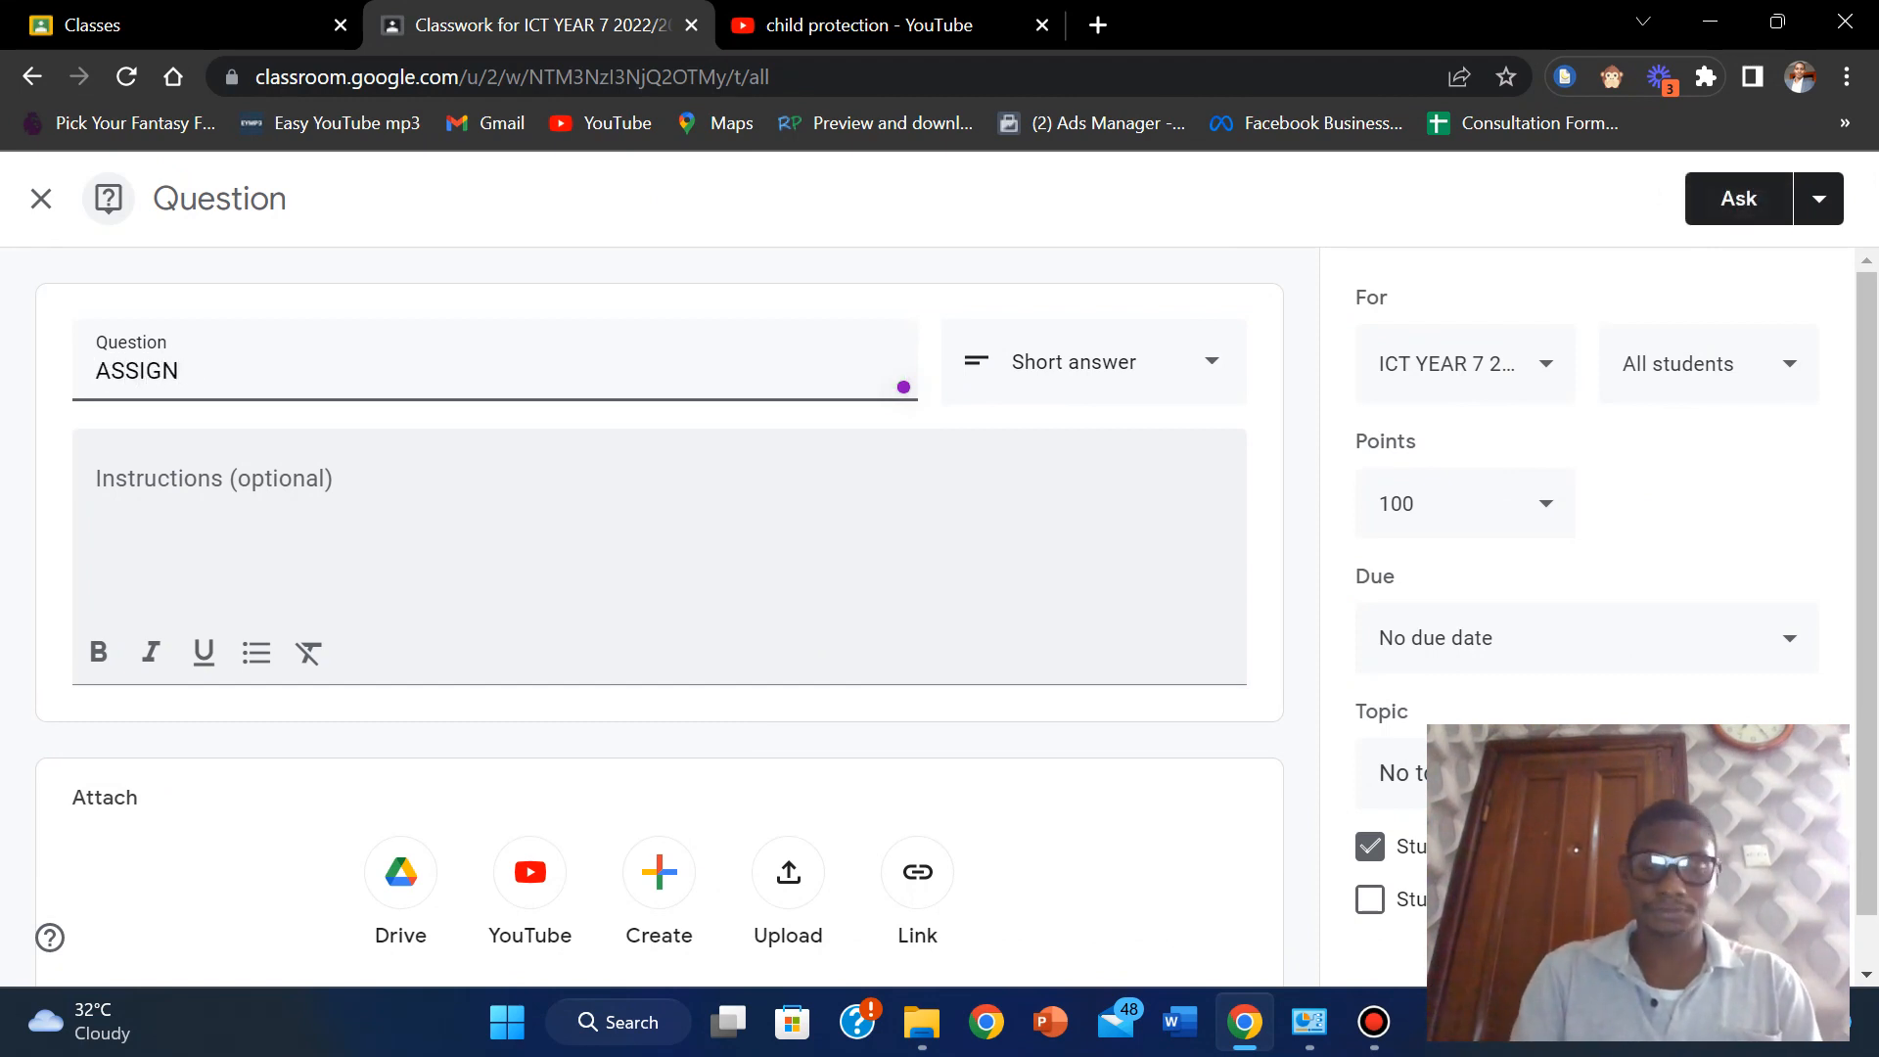
pyautogui.write('MENT')
# Enter the bulleted instruction "What is child protection (2 marks)" for the question.
pyautogui.click(96, 479)
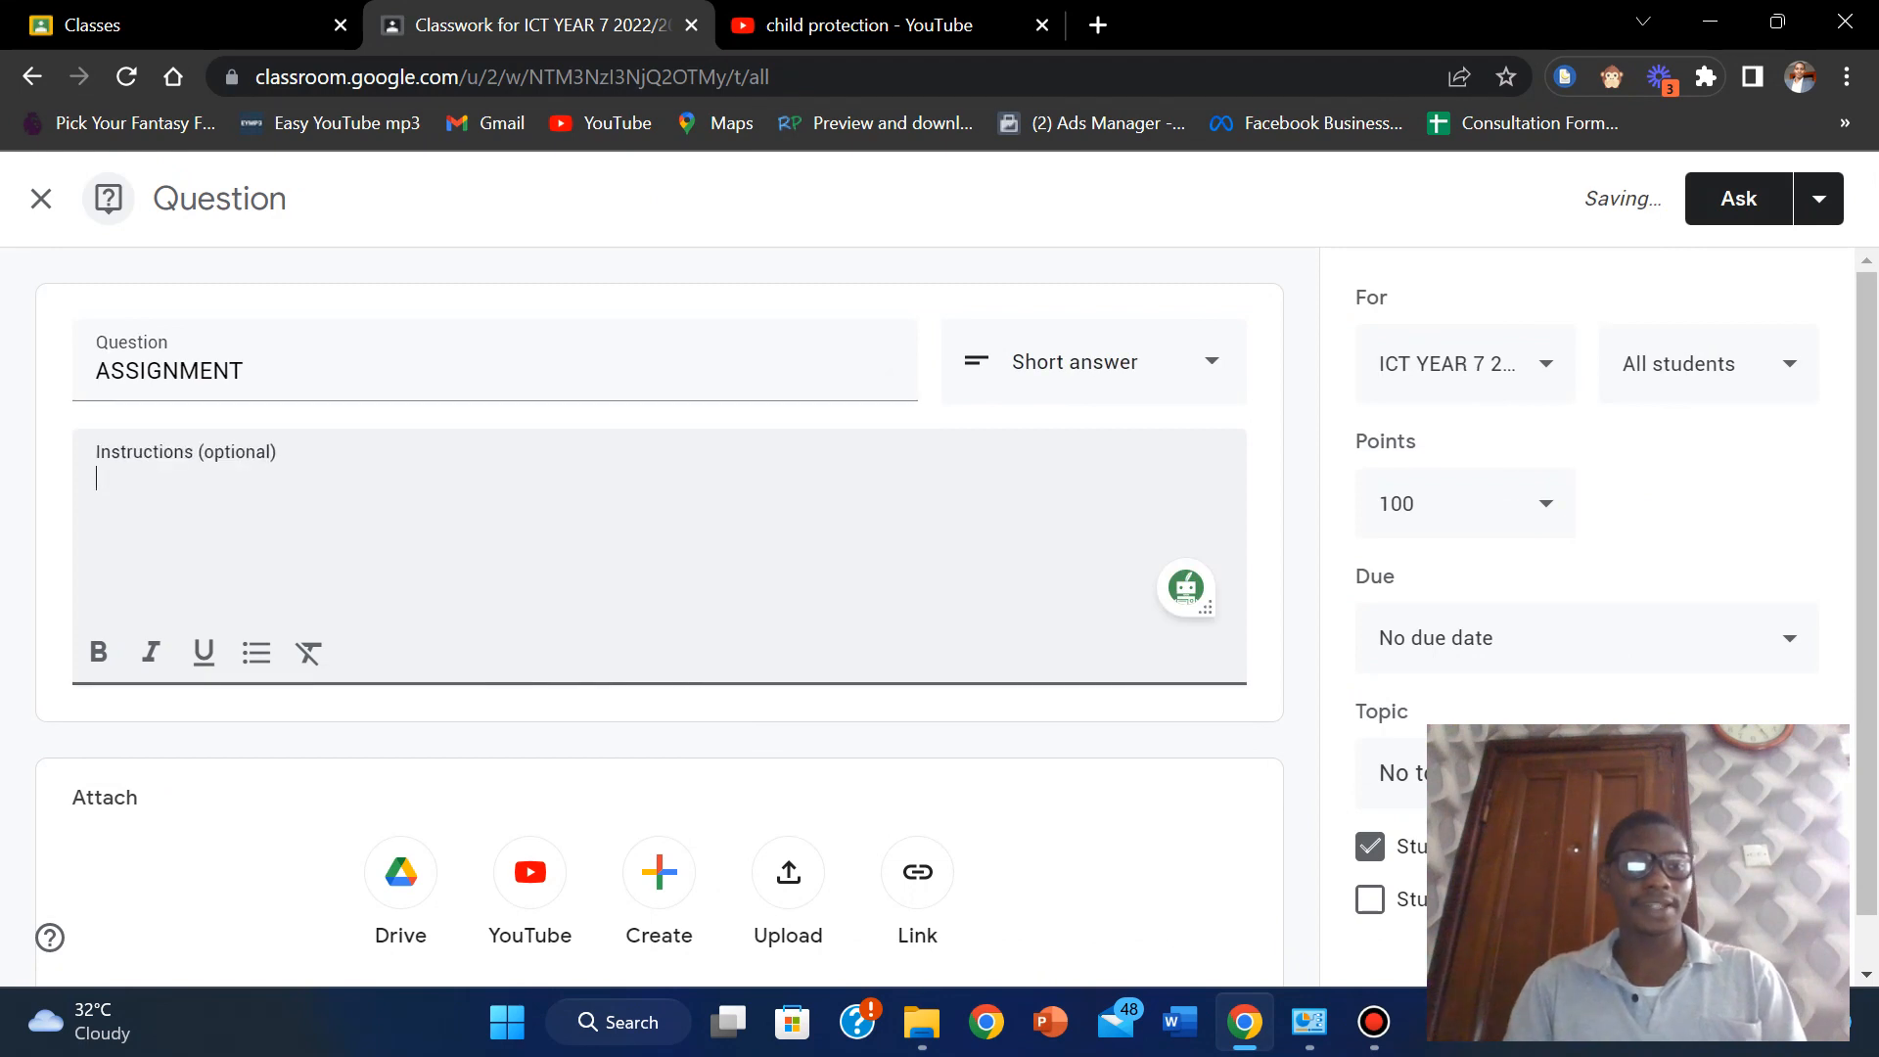
pyautogui.click(256, 653)
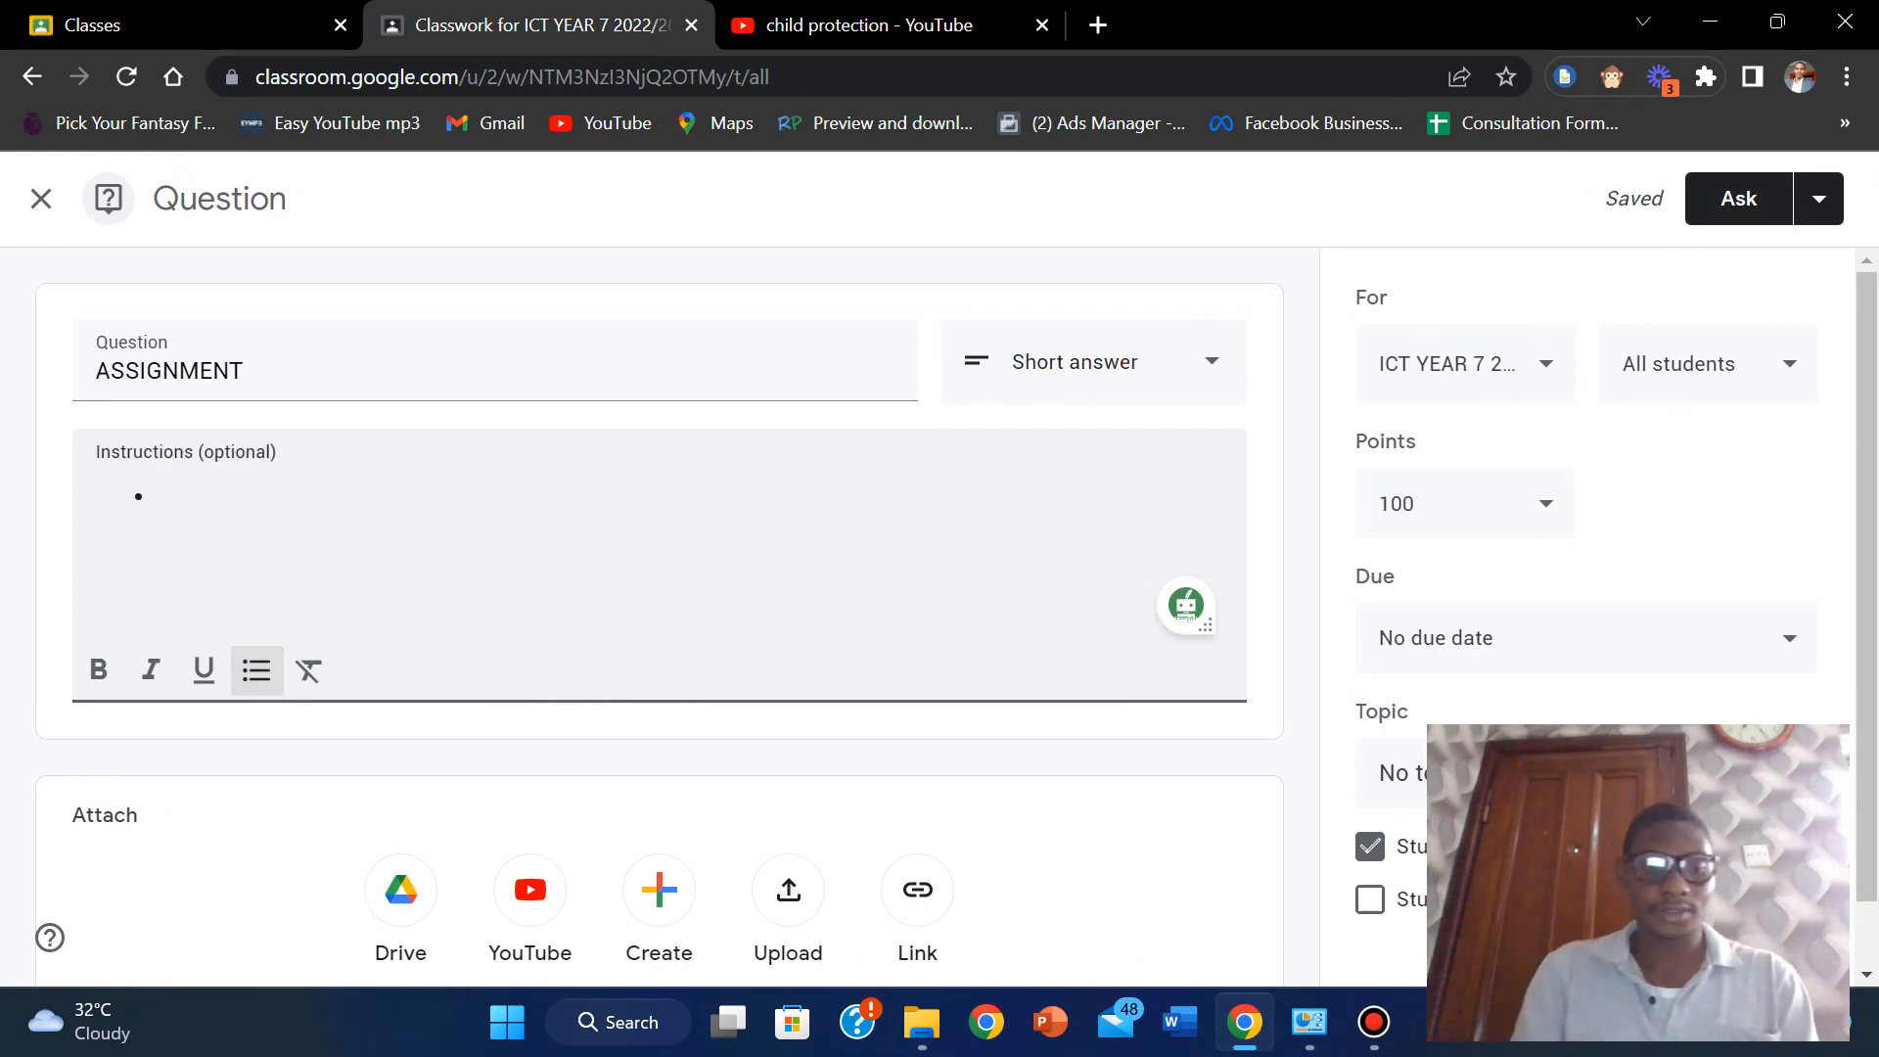
pyautogui.write('What us')
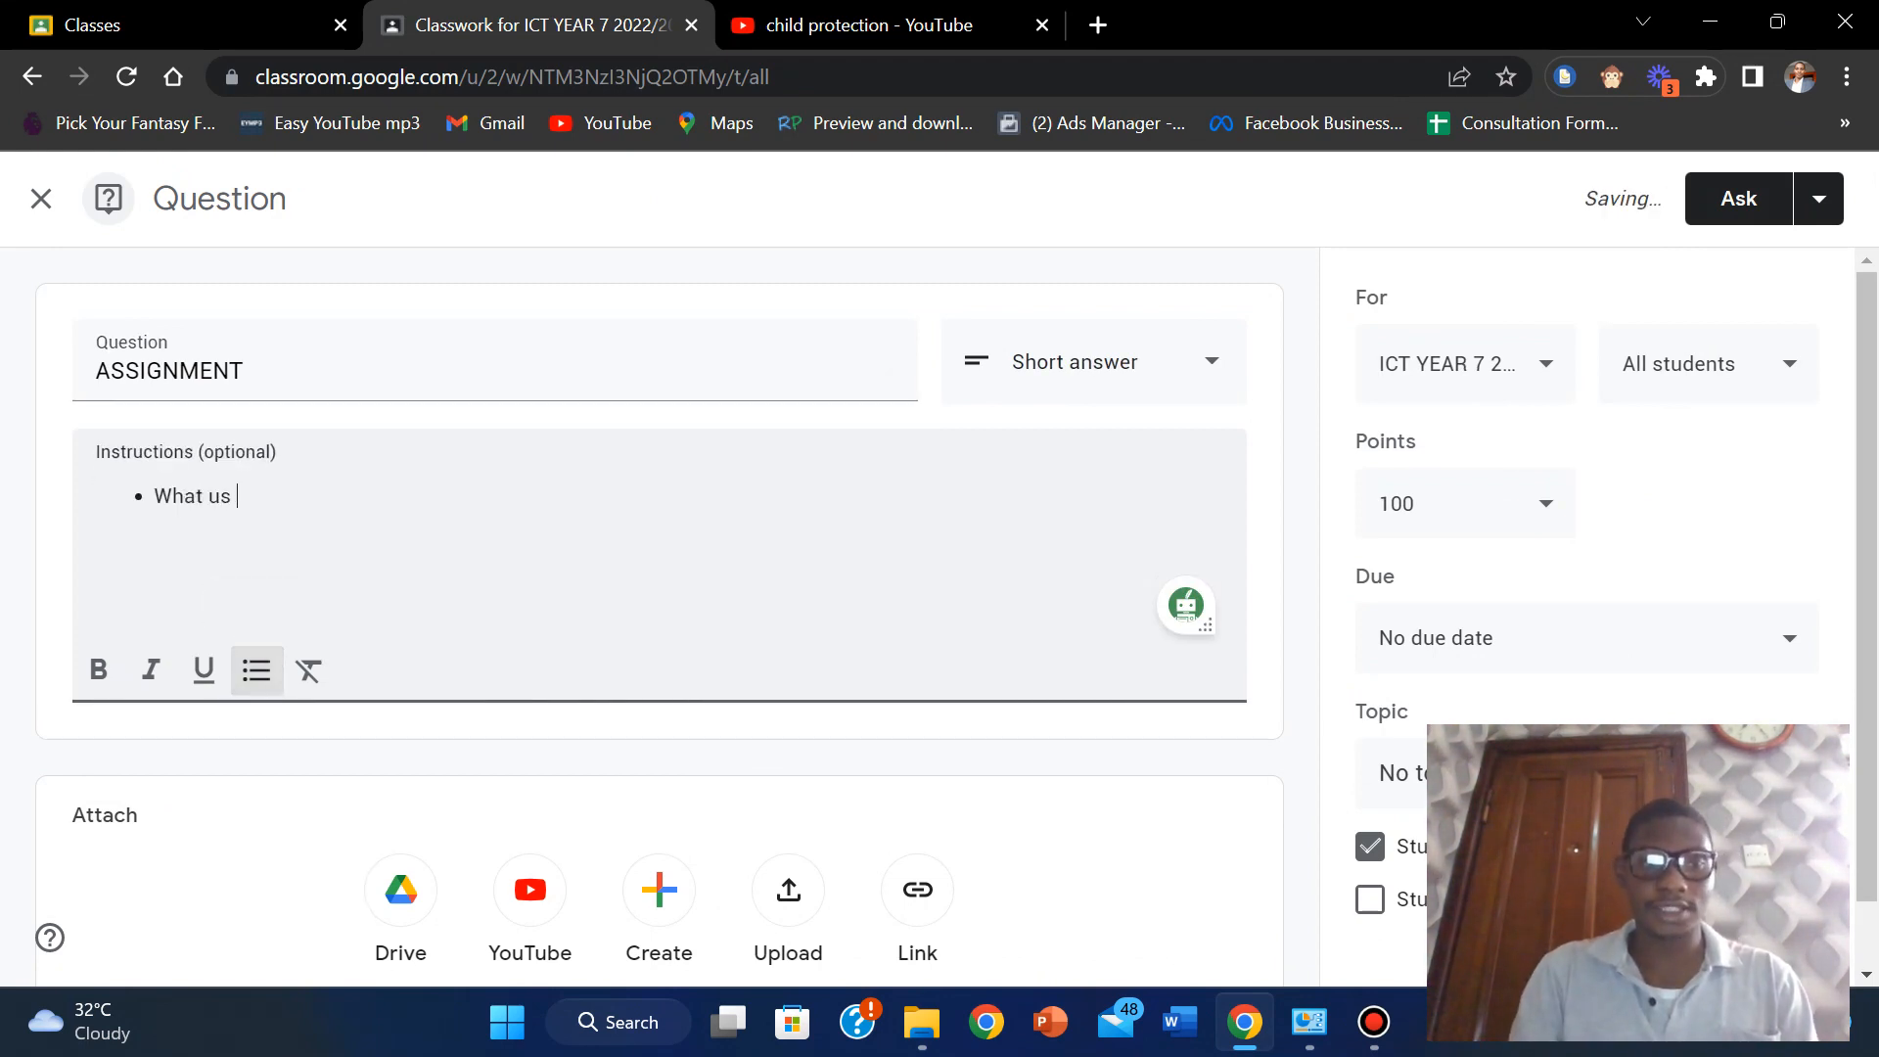
pyautogui.press('BackSpace')
pyautogui.press('BackSpace')
pyautogui.write('is chikd')
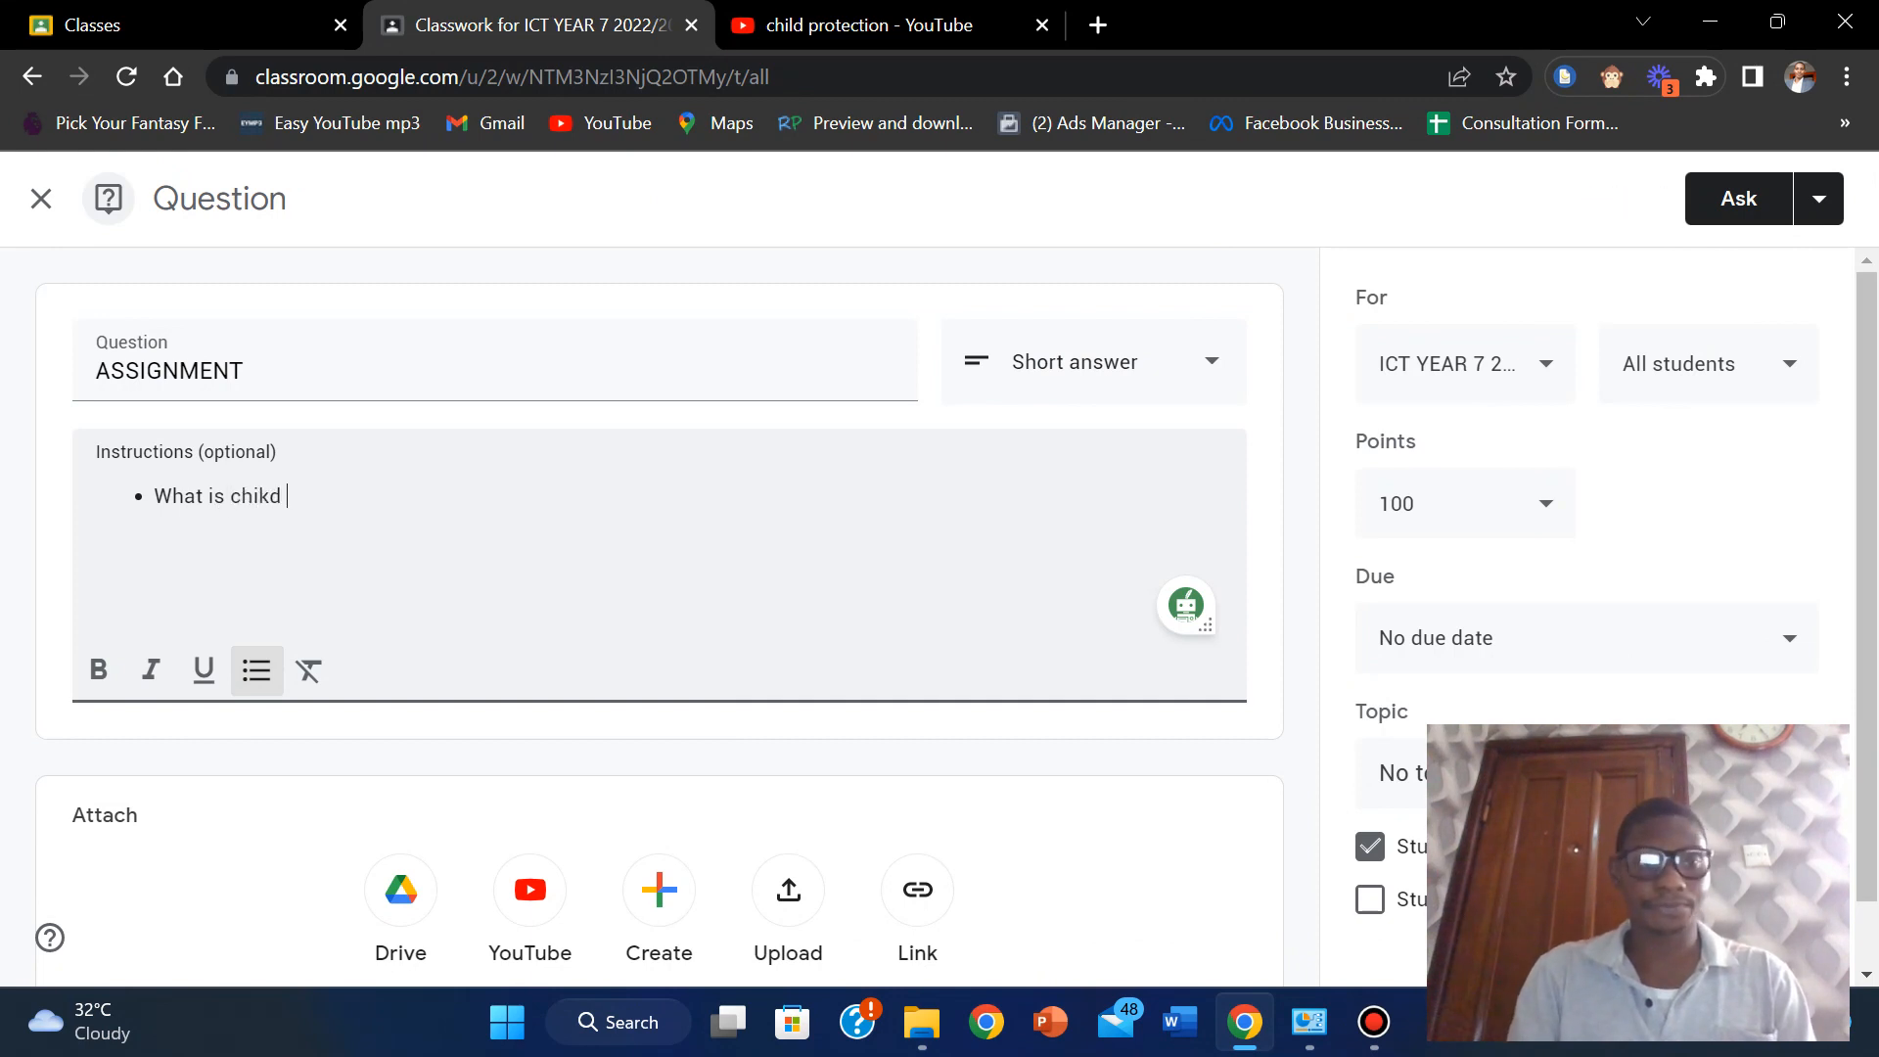
pyautogui.press('BackSpace')
pyautogui.press('BackSpace')
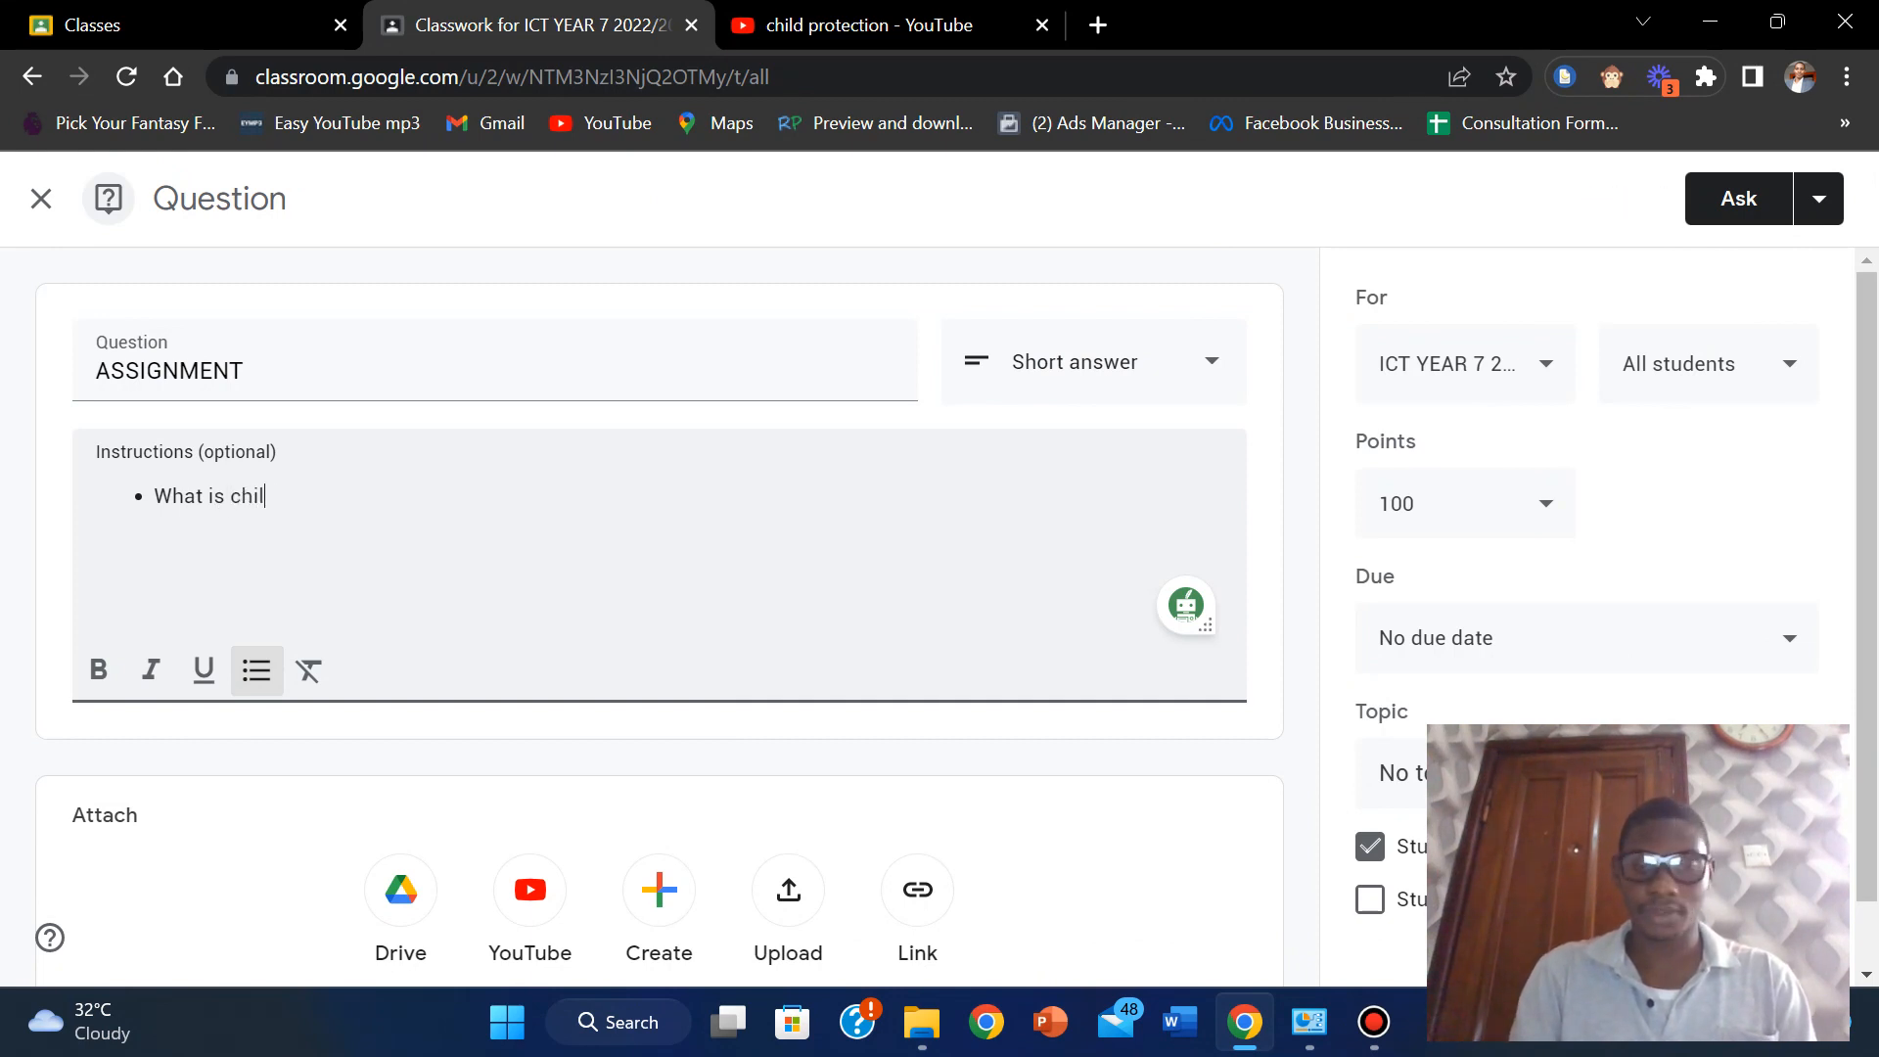
pyautogui.write('ld o')
pyautogui.press('BackSpace')
pyautogui.write('prot')
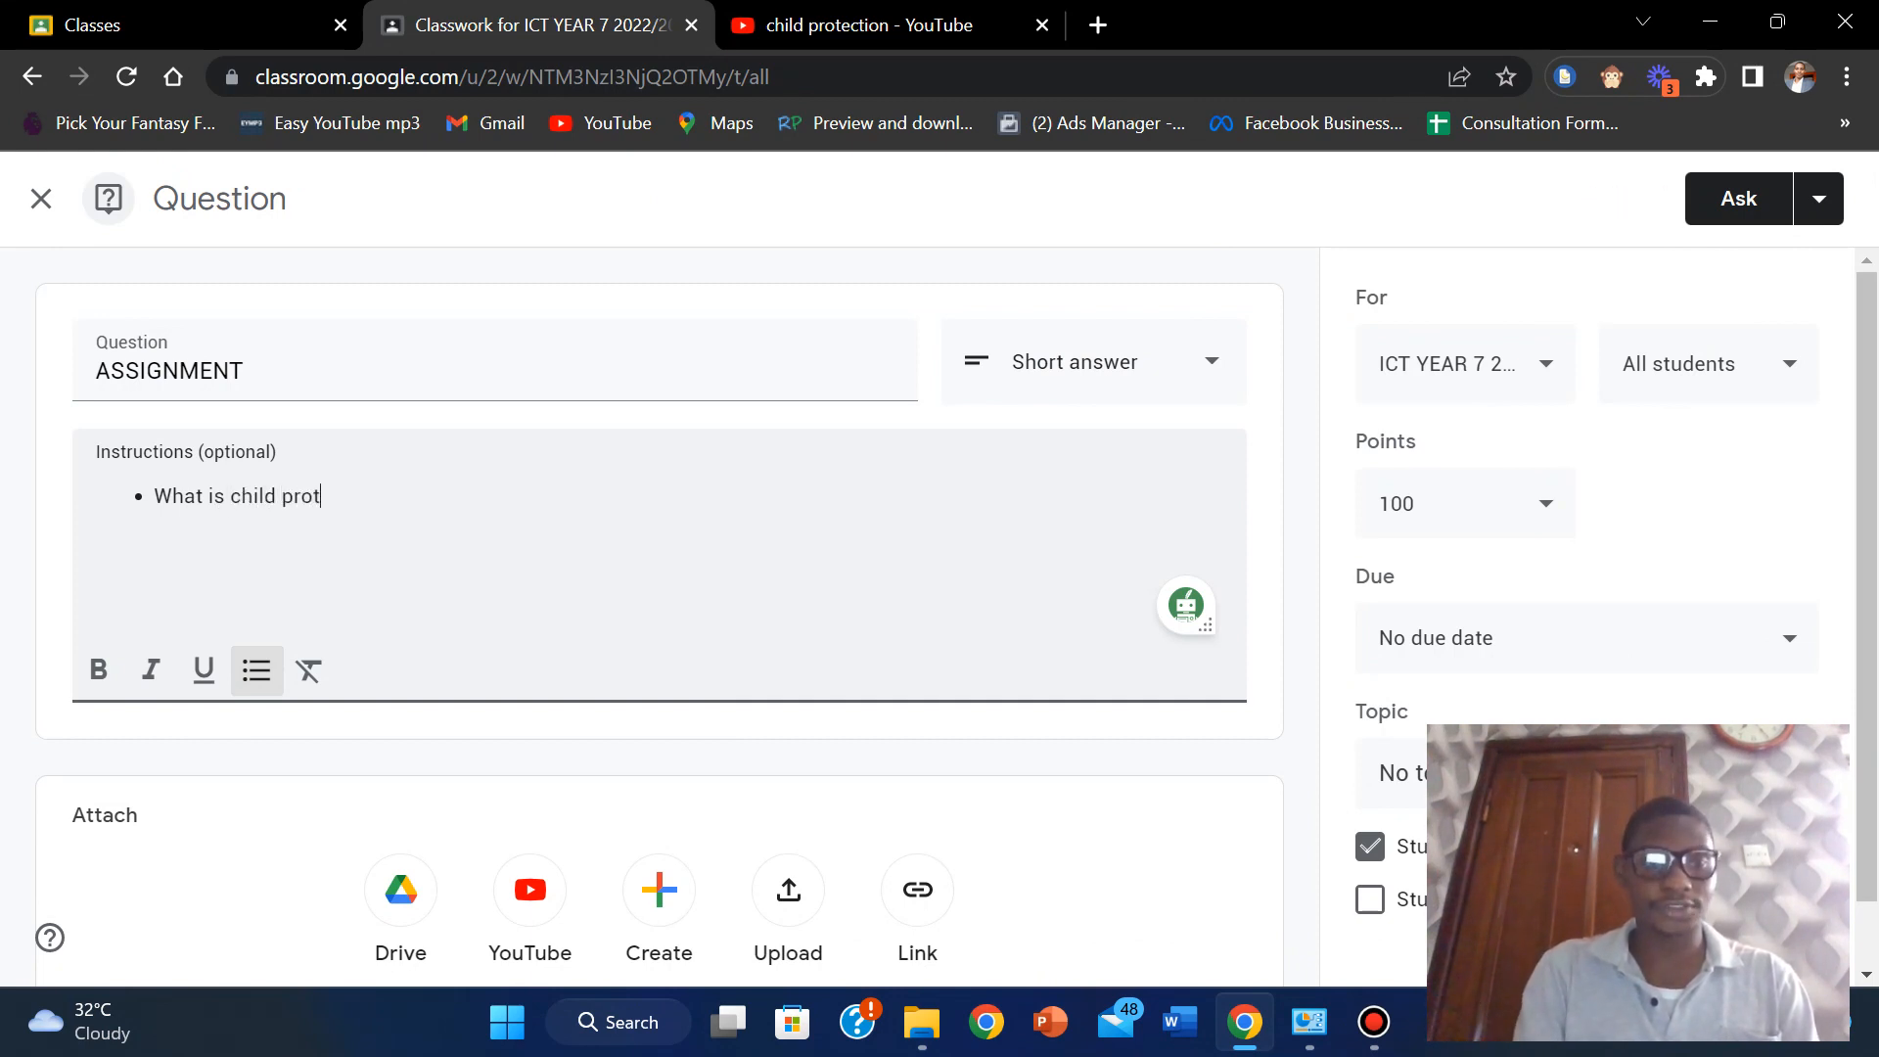
pyautogui.write('ection ')
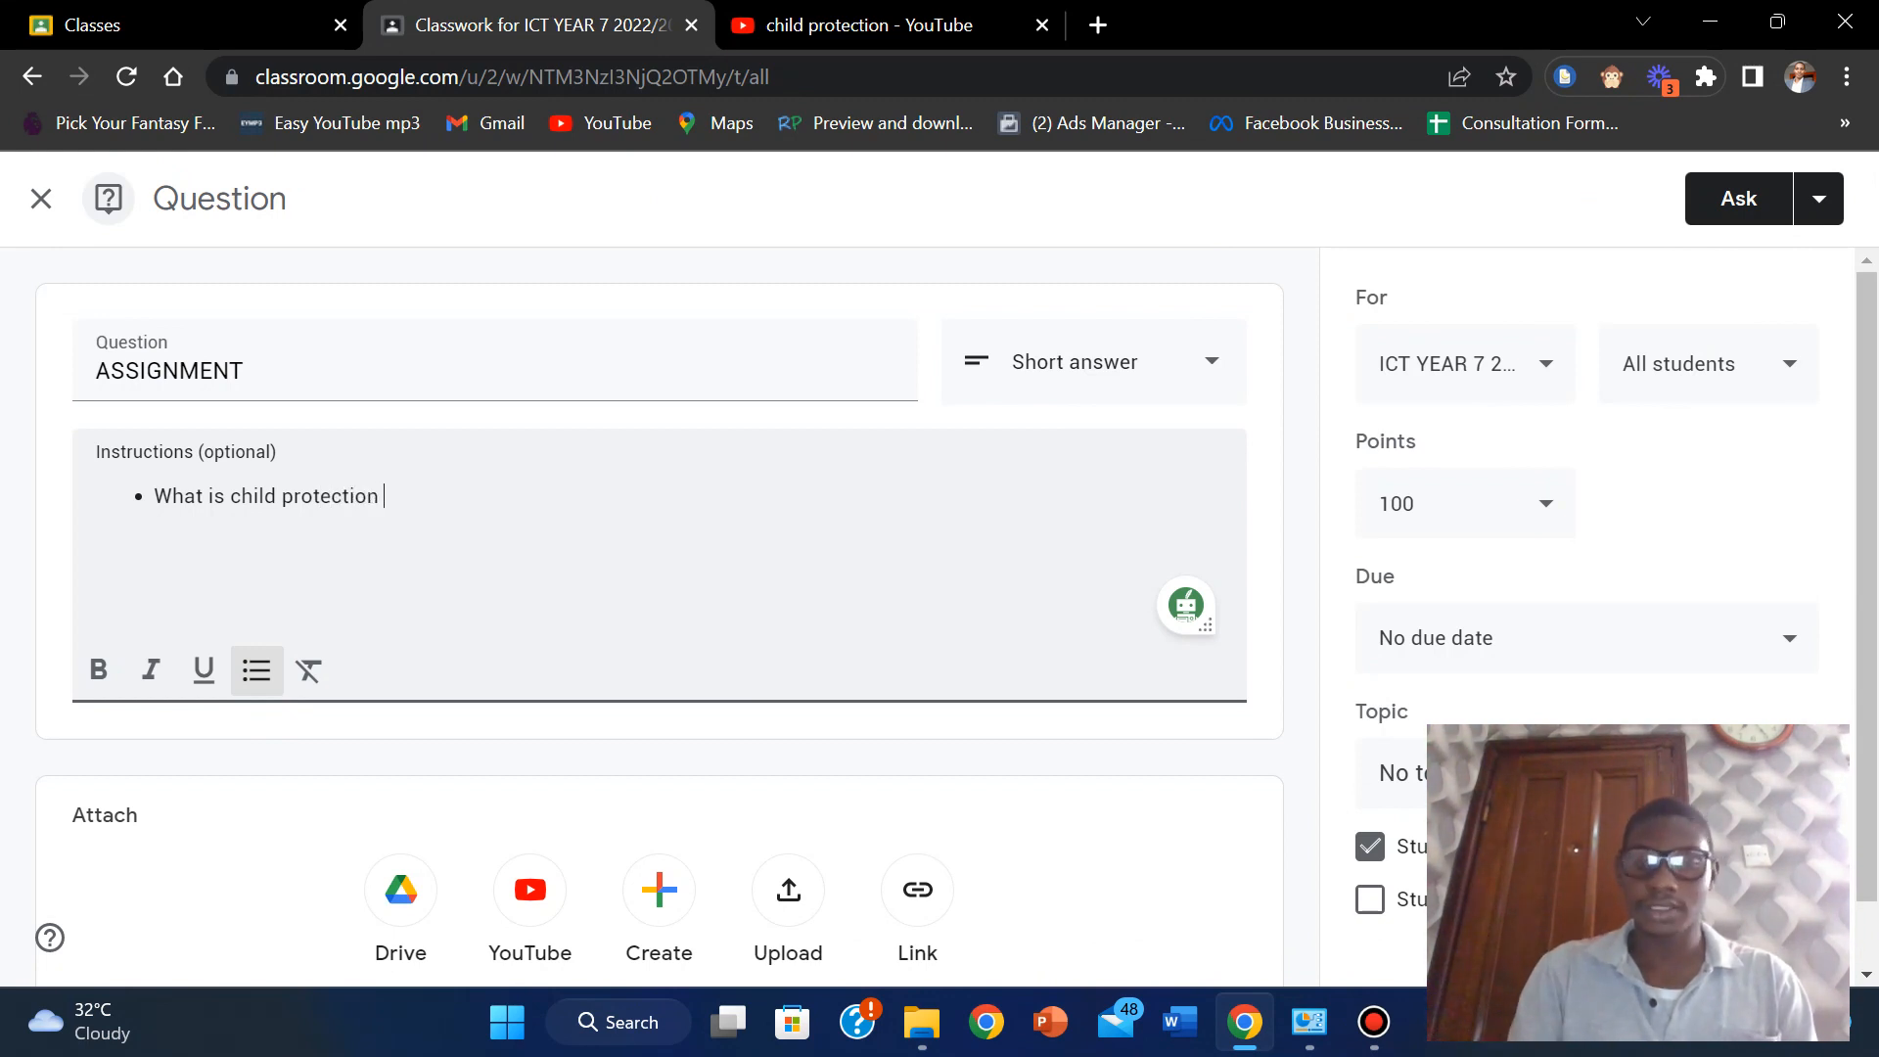
pyautogui.write('(2 marks)')
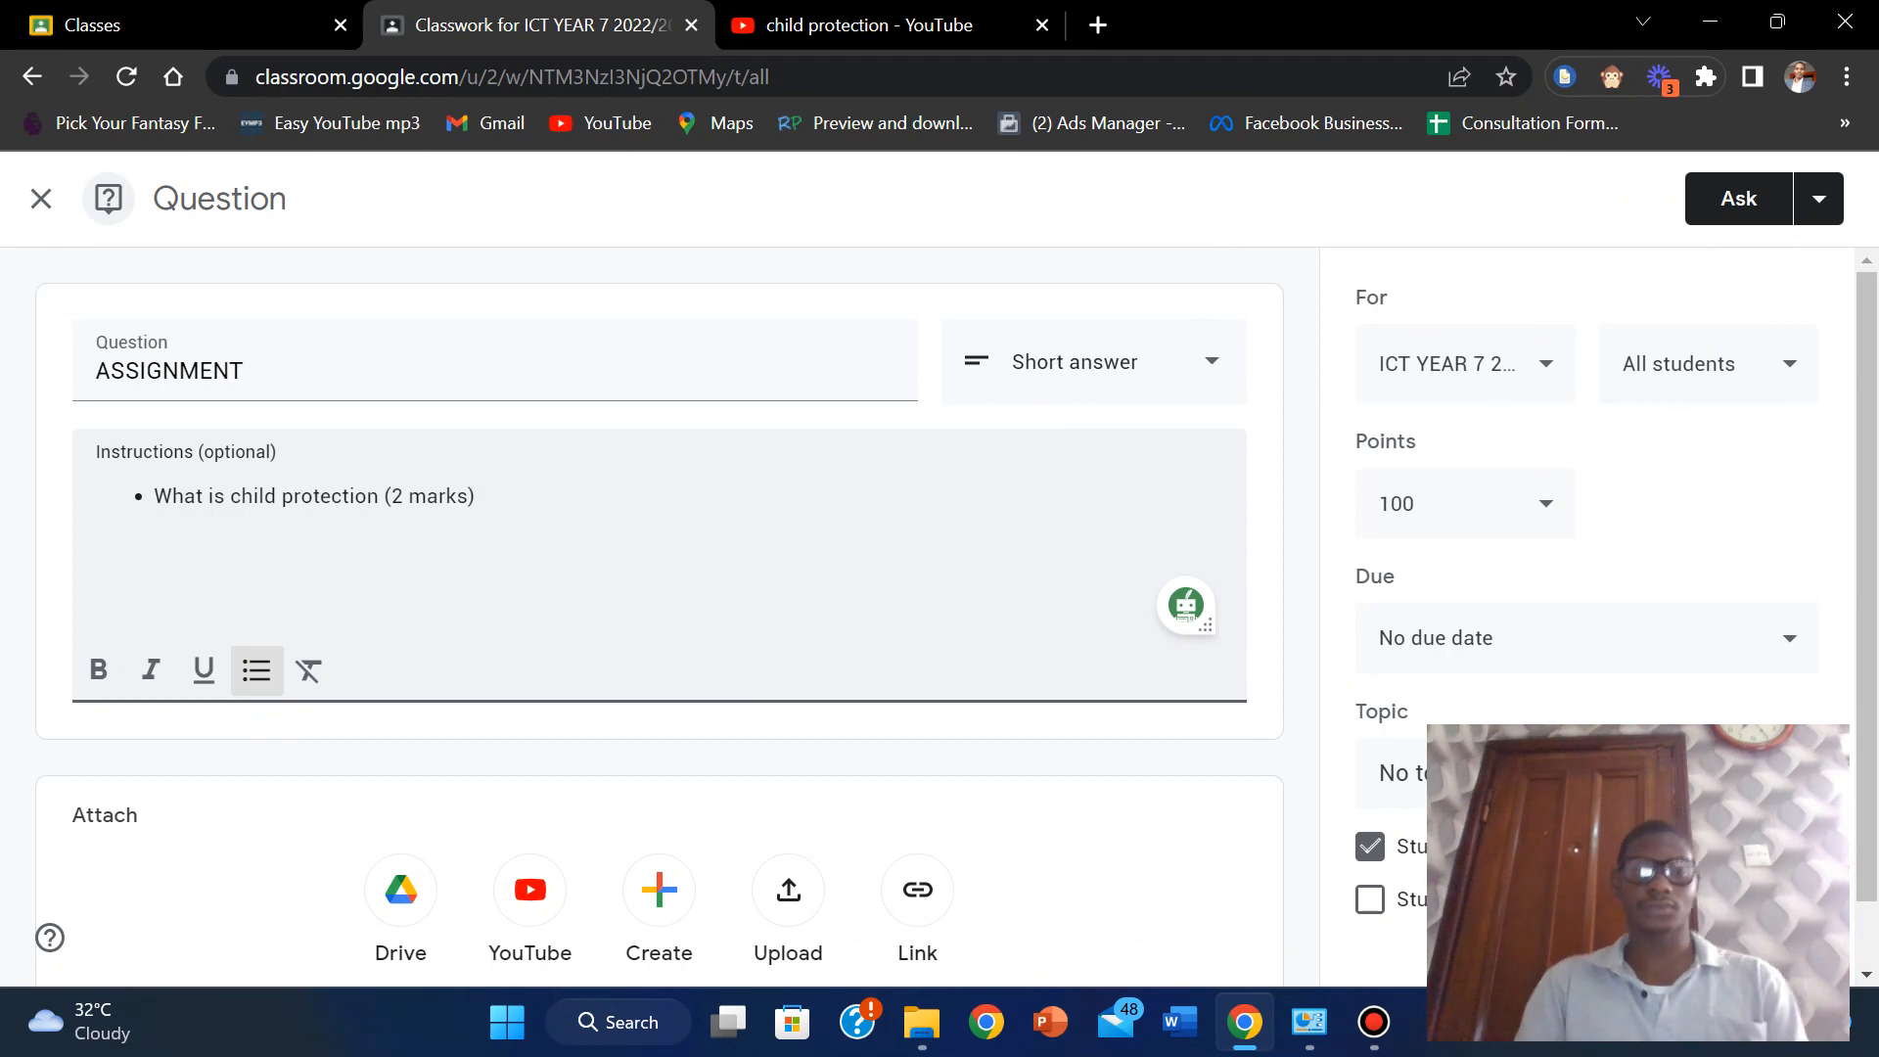
# Switch the question type to multiple choice and back to short answer.
pyautogui.click(1094, 363)
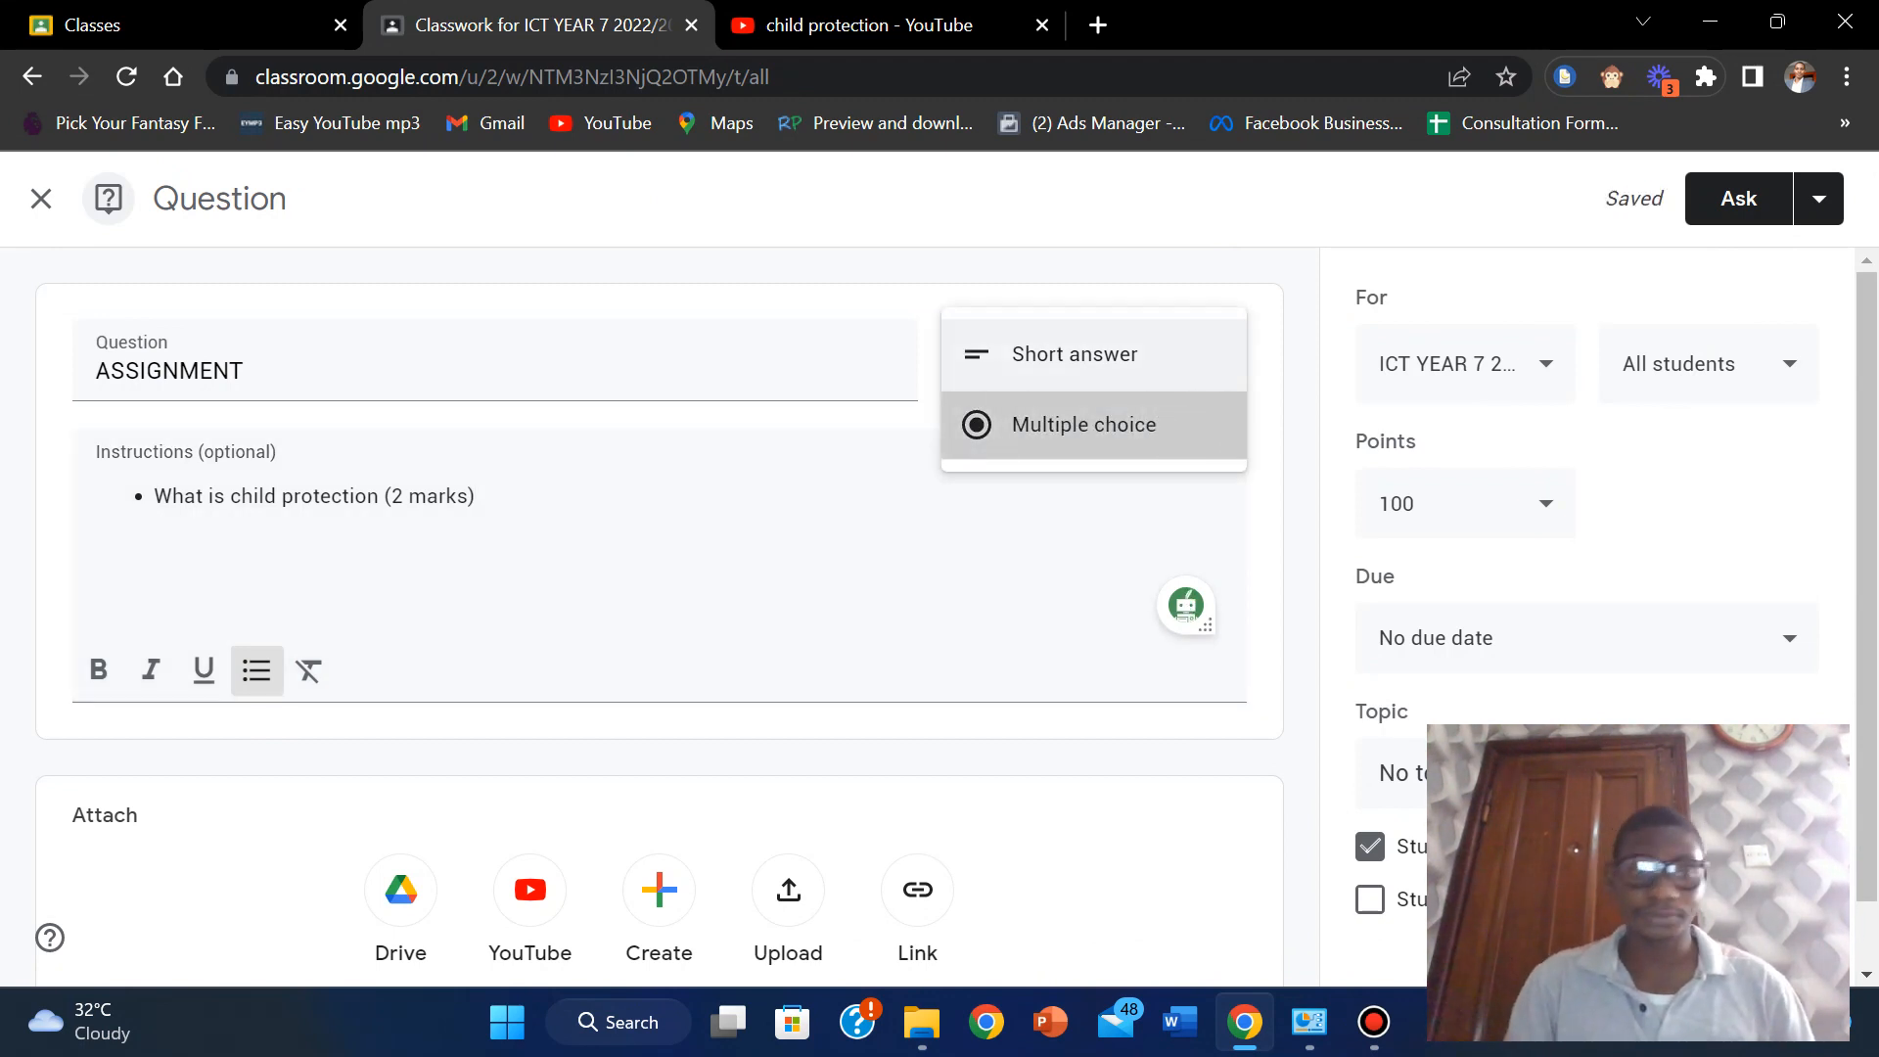
pyautogui.click(1084, 425)
pyautogui.click(1094, 362)
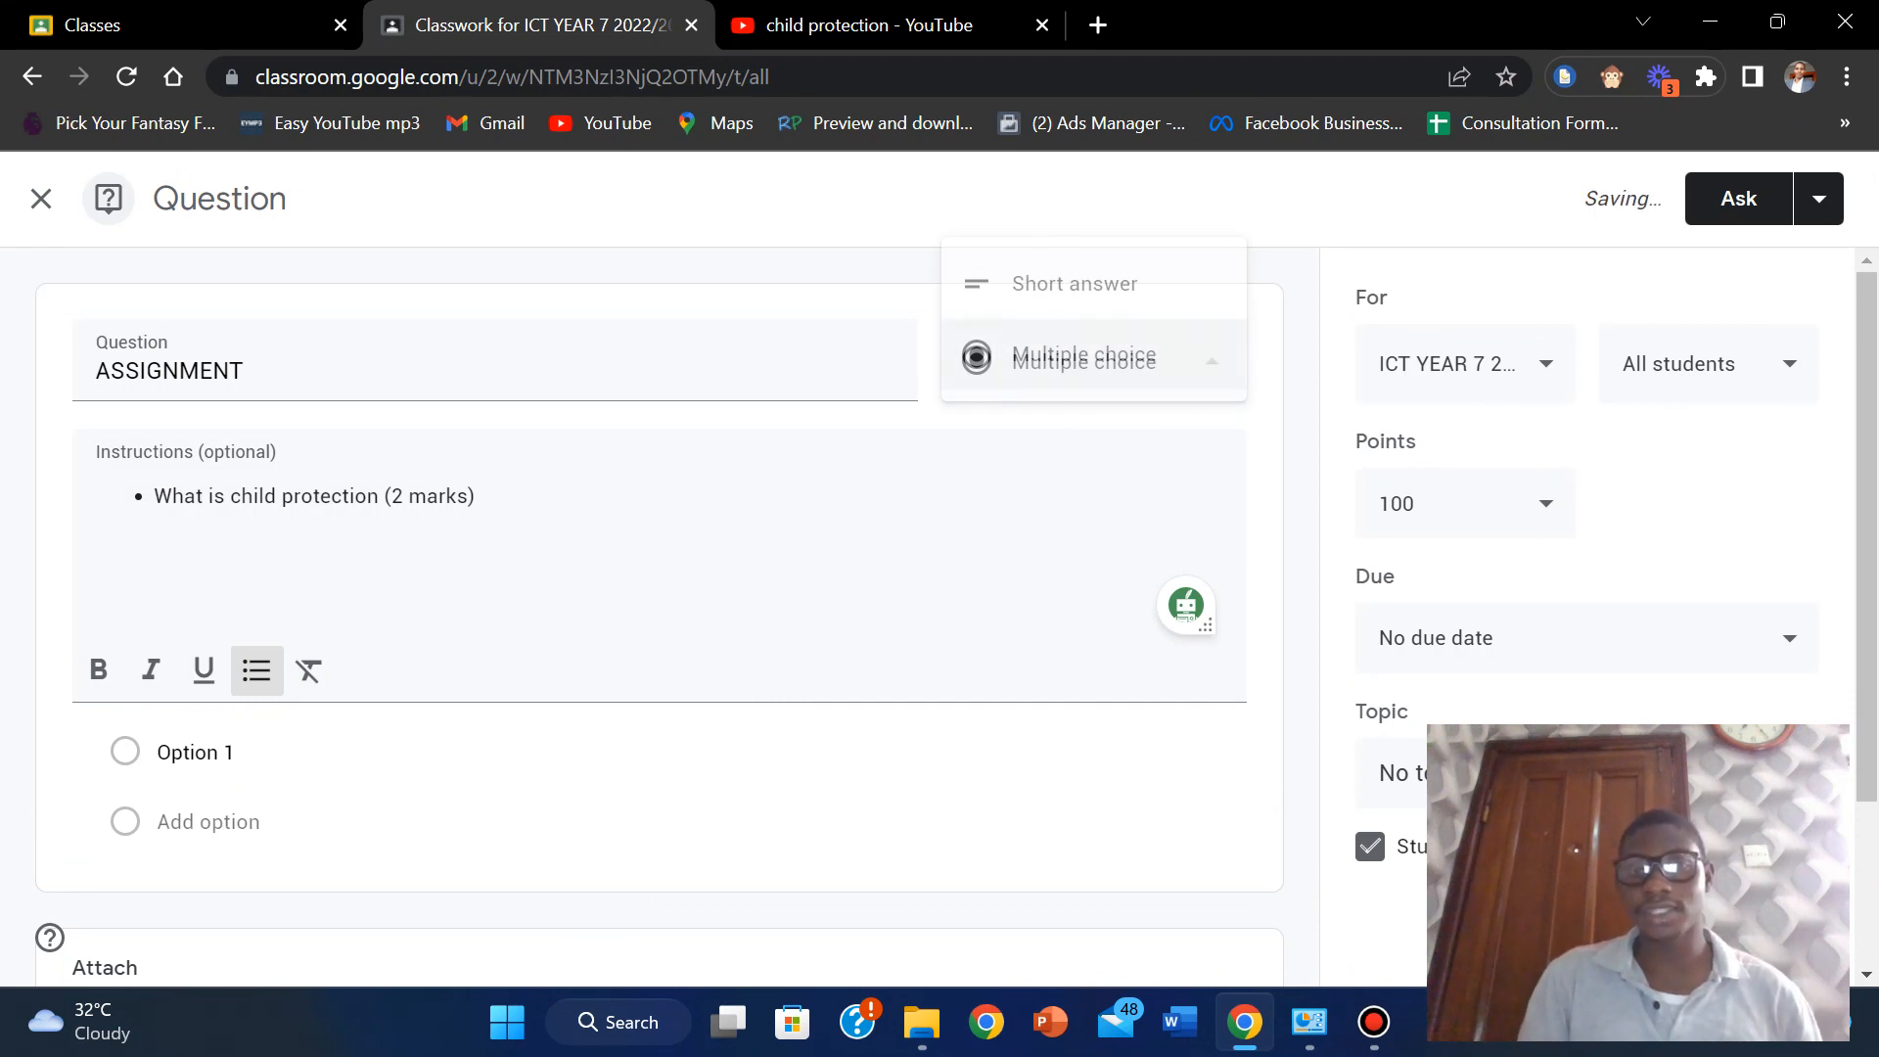
pyautogui.click(1071, 281)
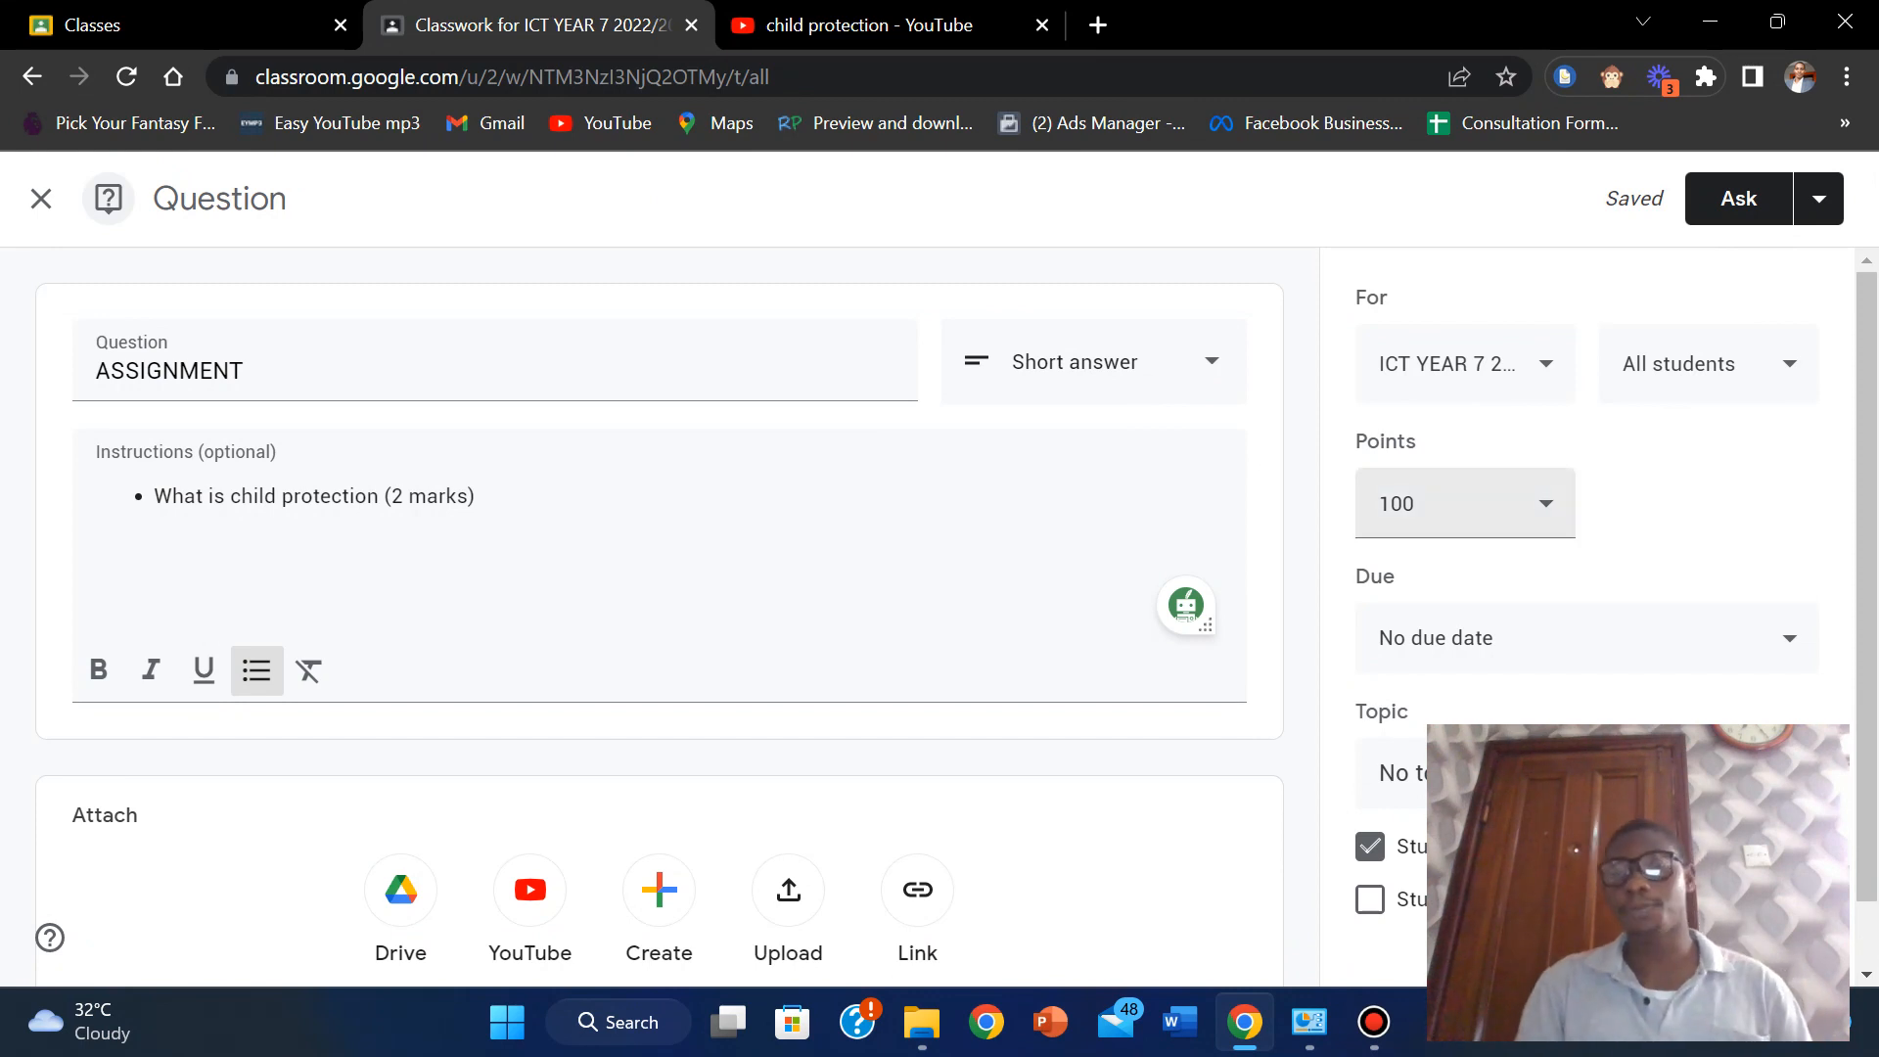
# Set the question's points to 10.
pyautogui.click(1465, 503)
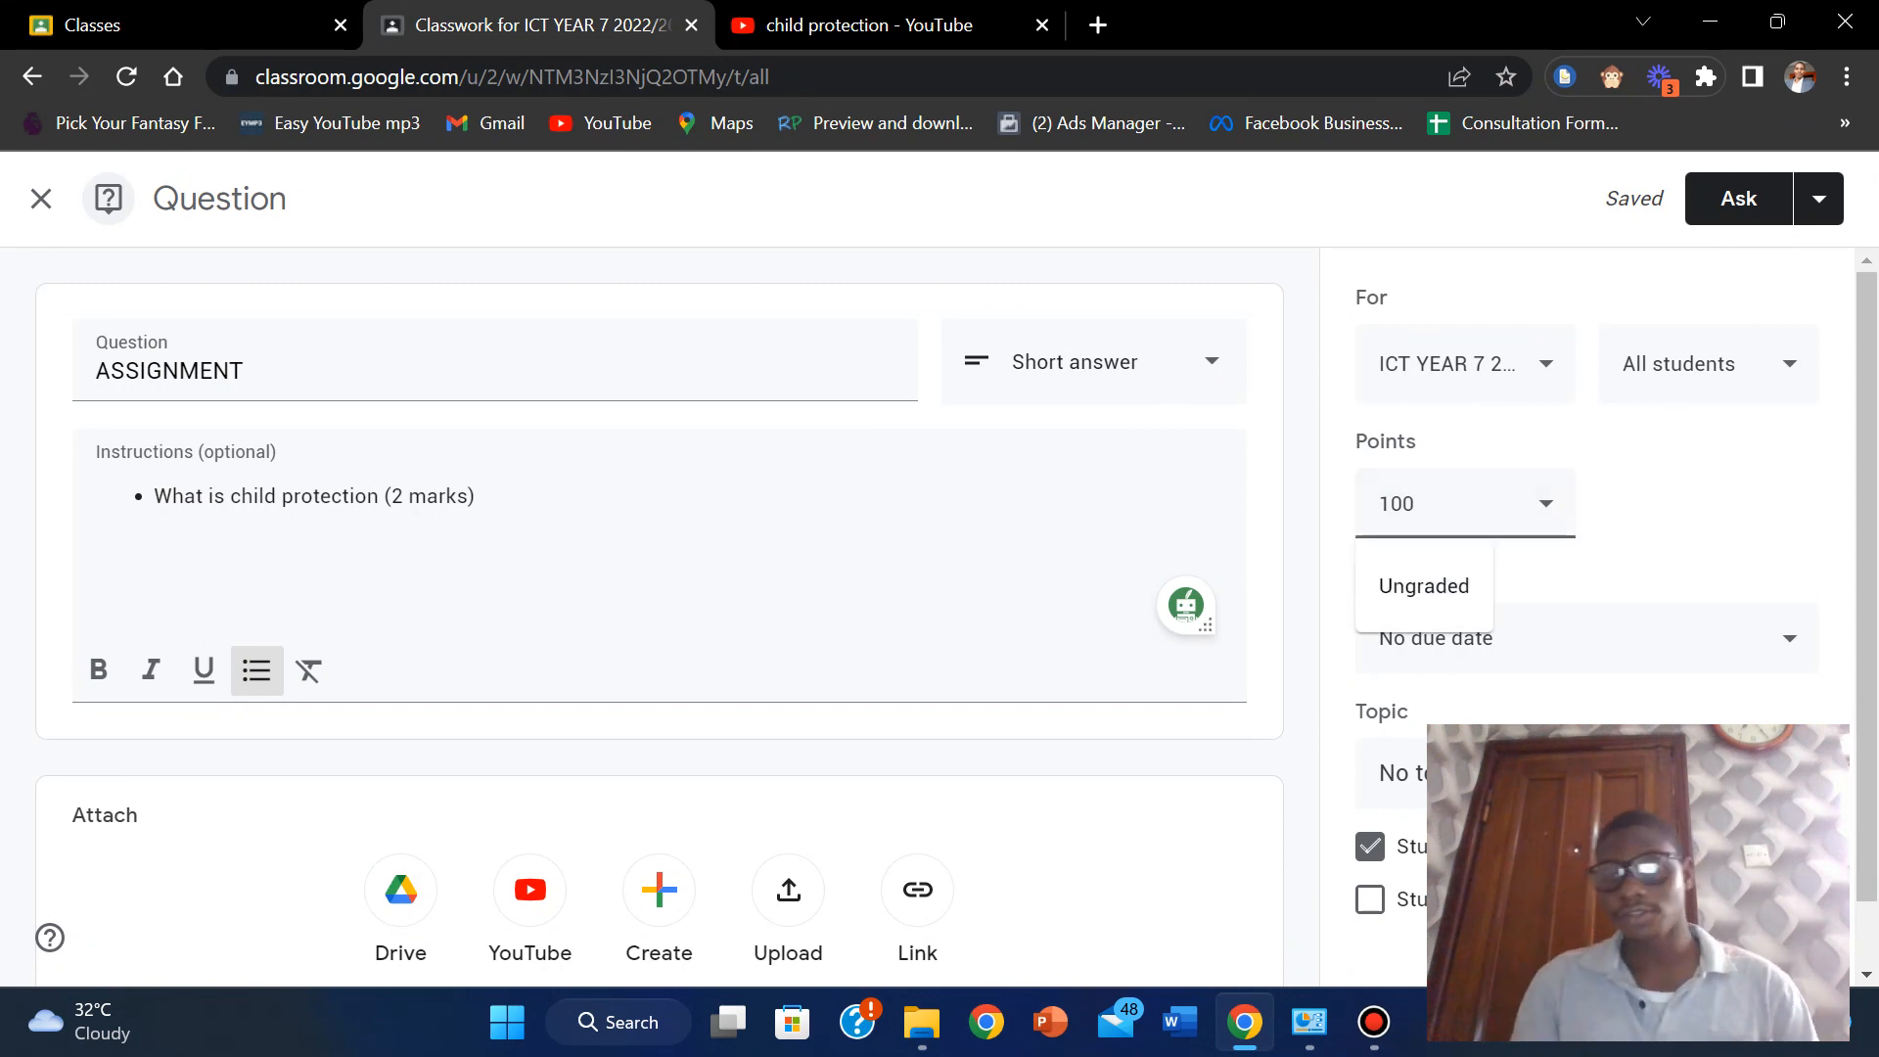
pyautogui.press('BackSpace')
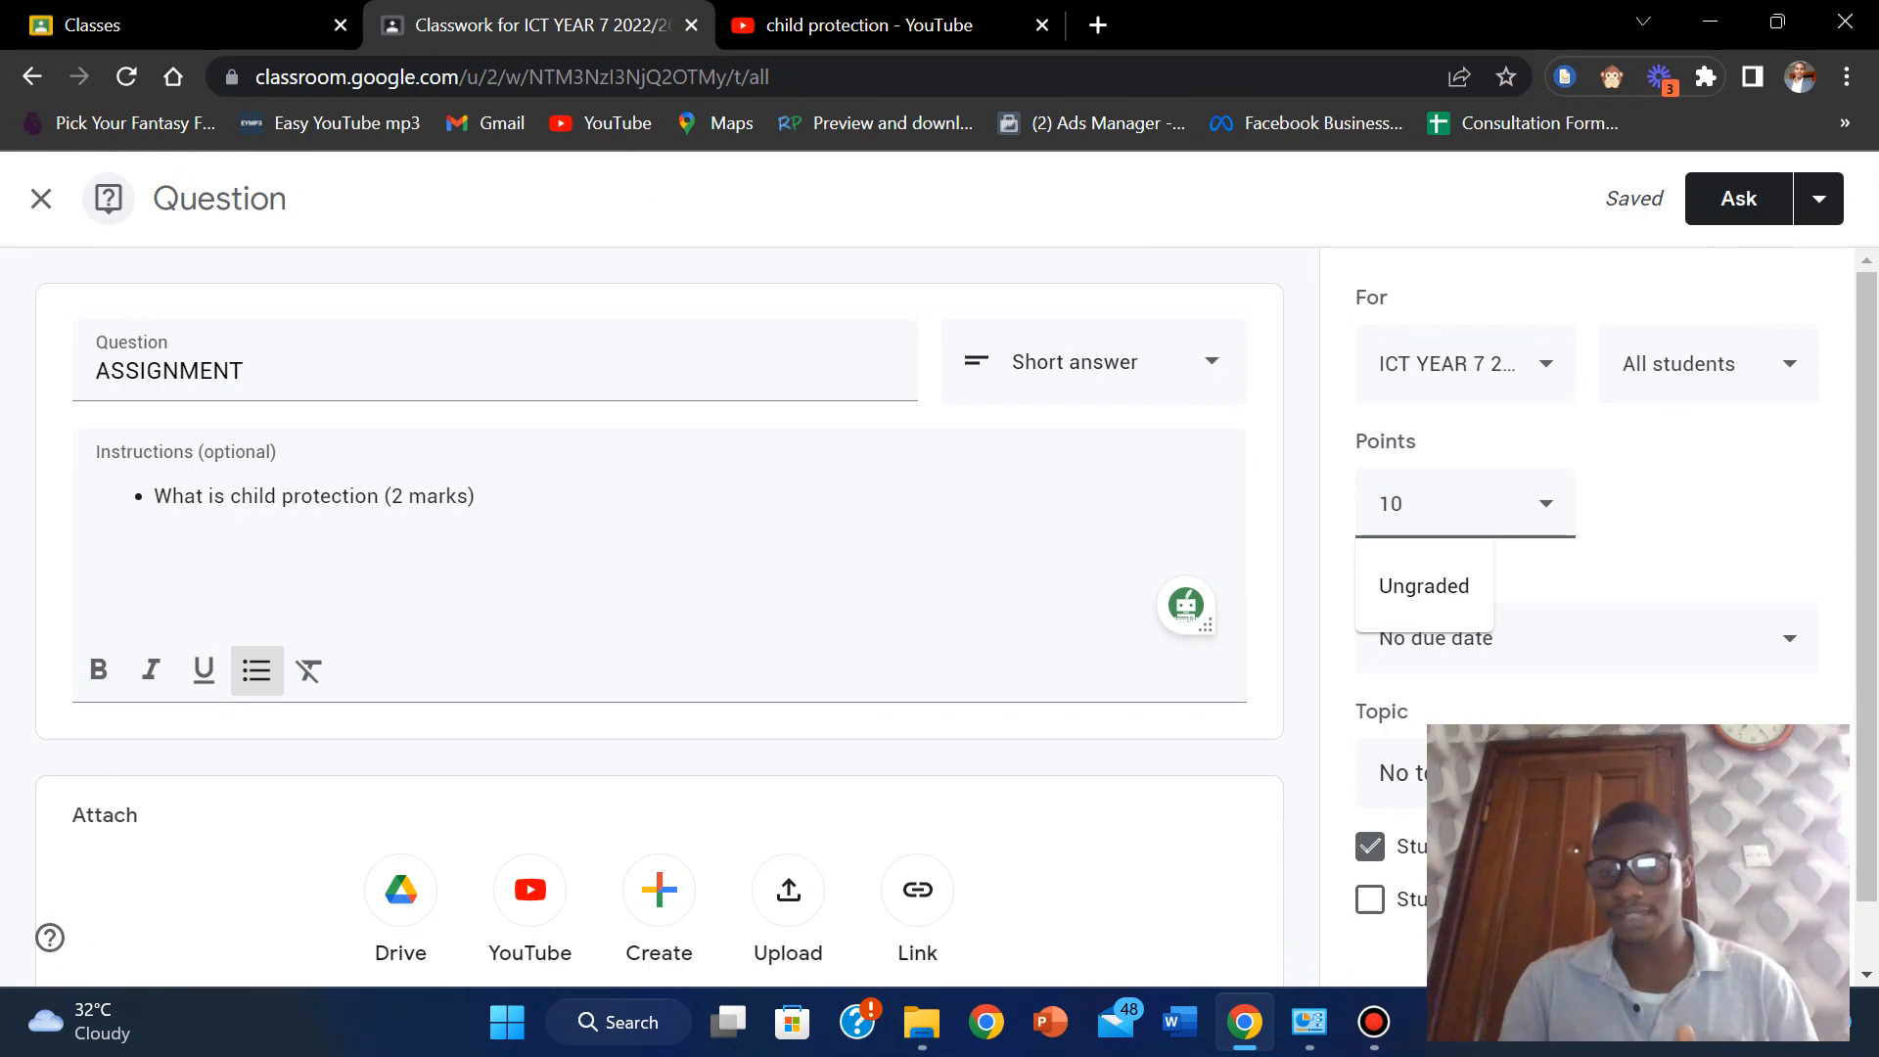
pyautogui.press('Return')
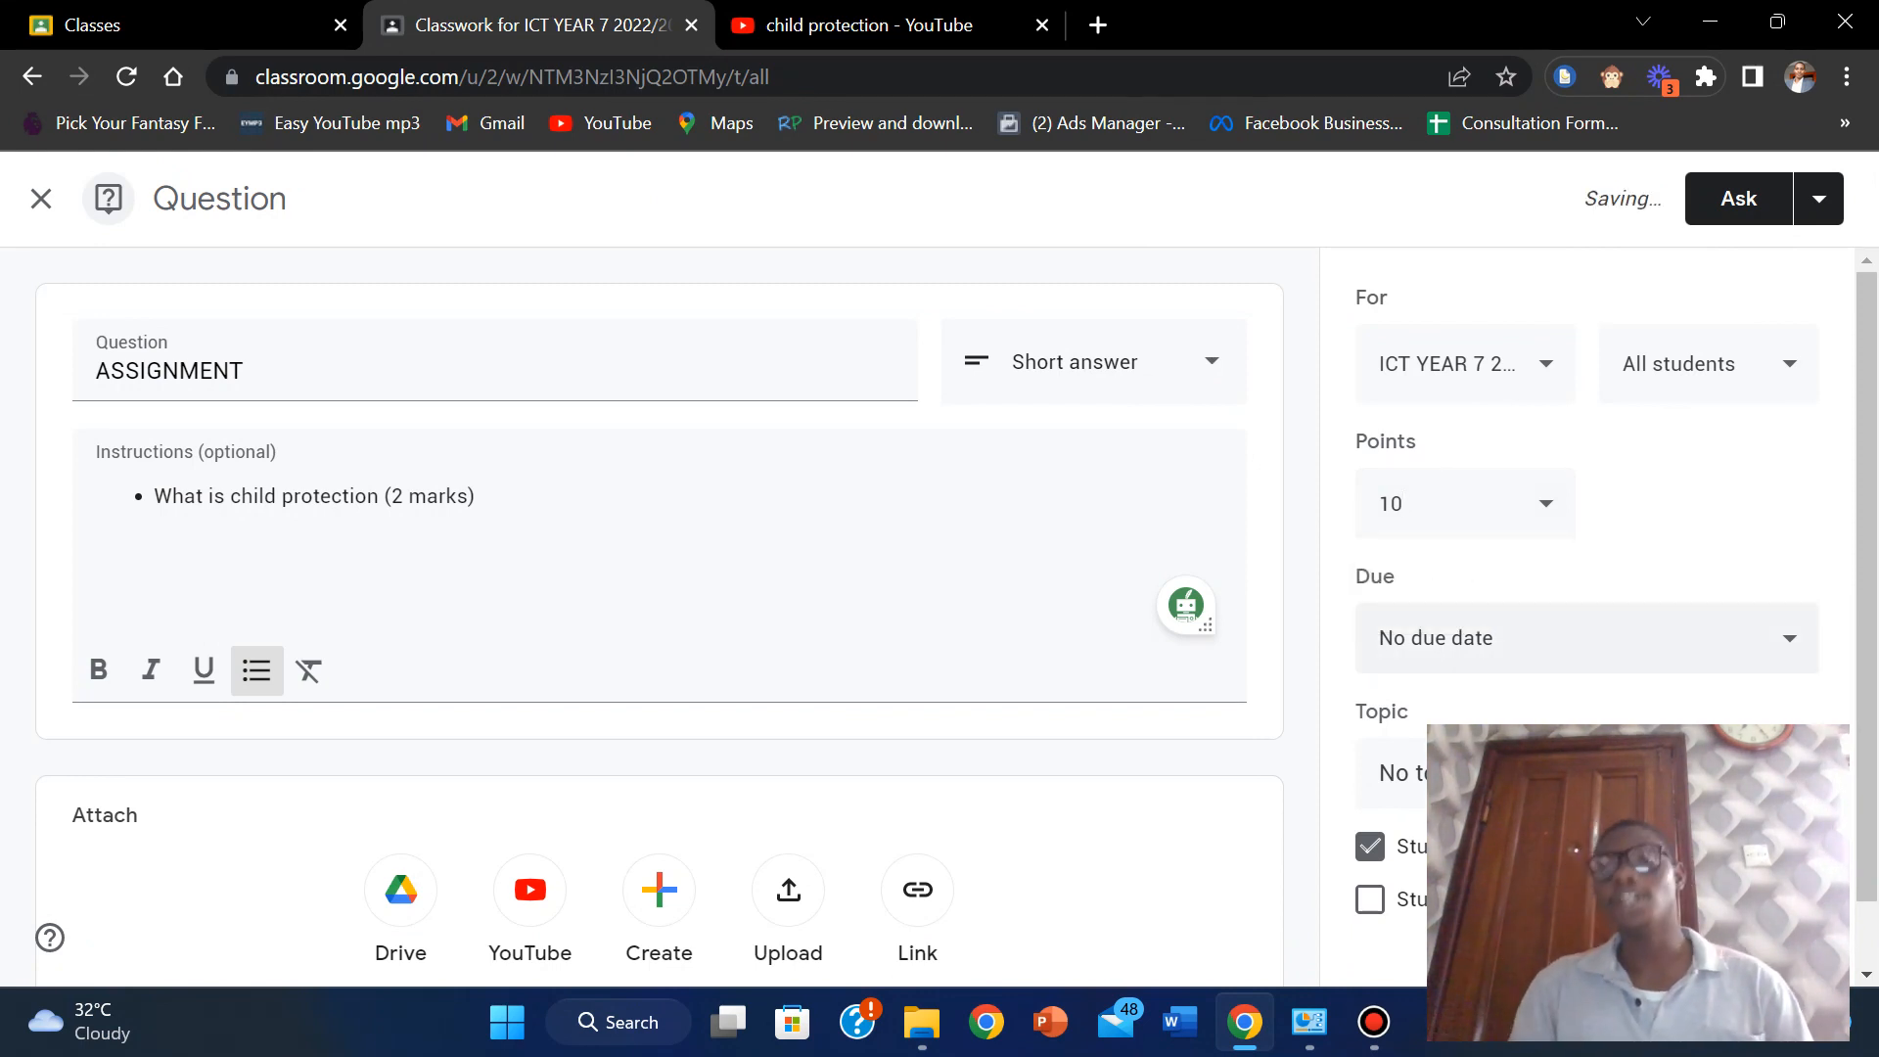
# Set the question's due date to 15 December 2022.
pyautogui.click(1585, 638)
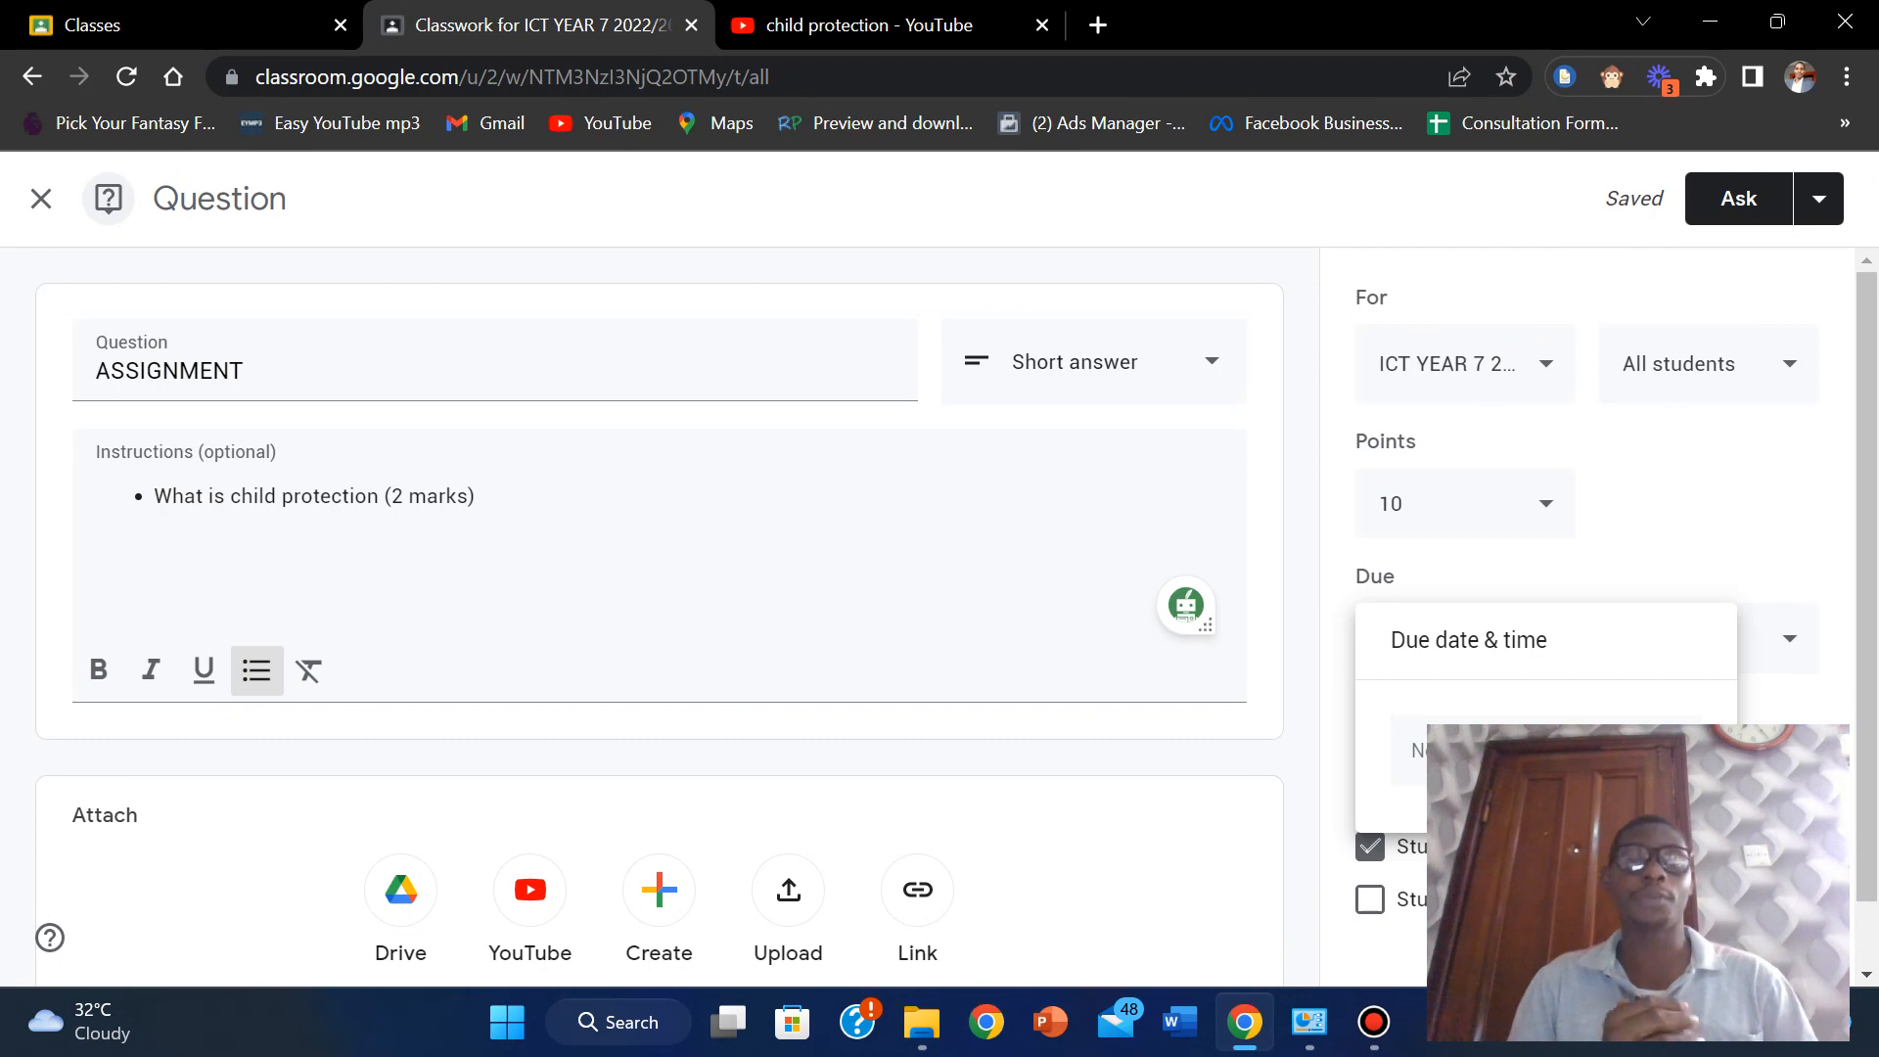
pyautogui.click(1546, 751)
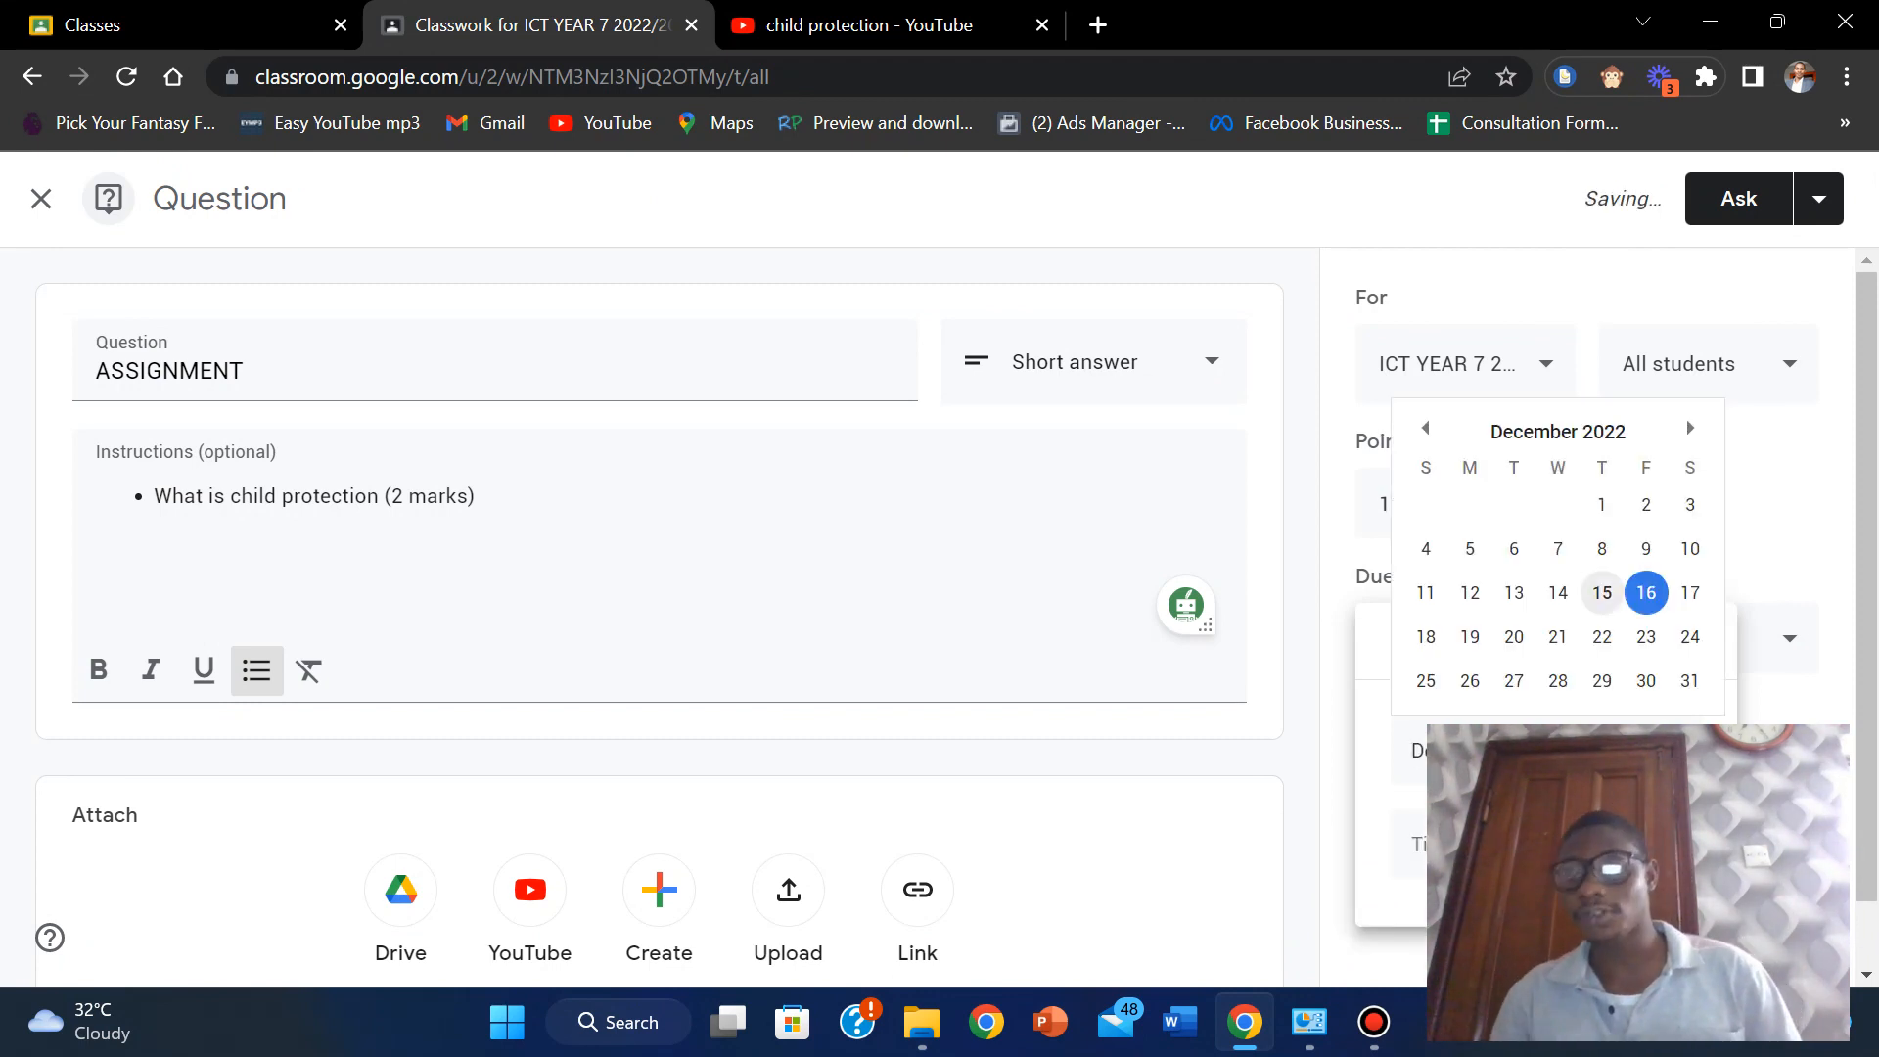
pyautogui.click(1602, 593)
pyautogui.click(1546, 844)
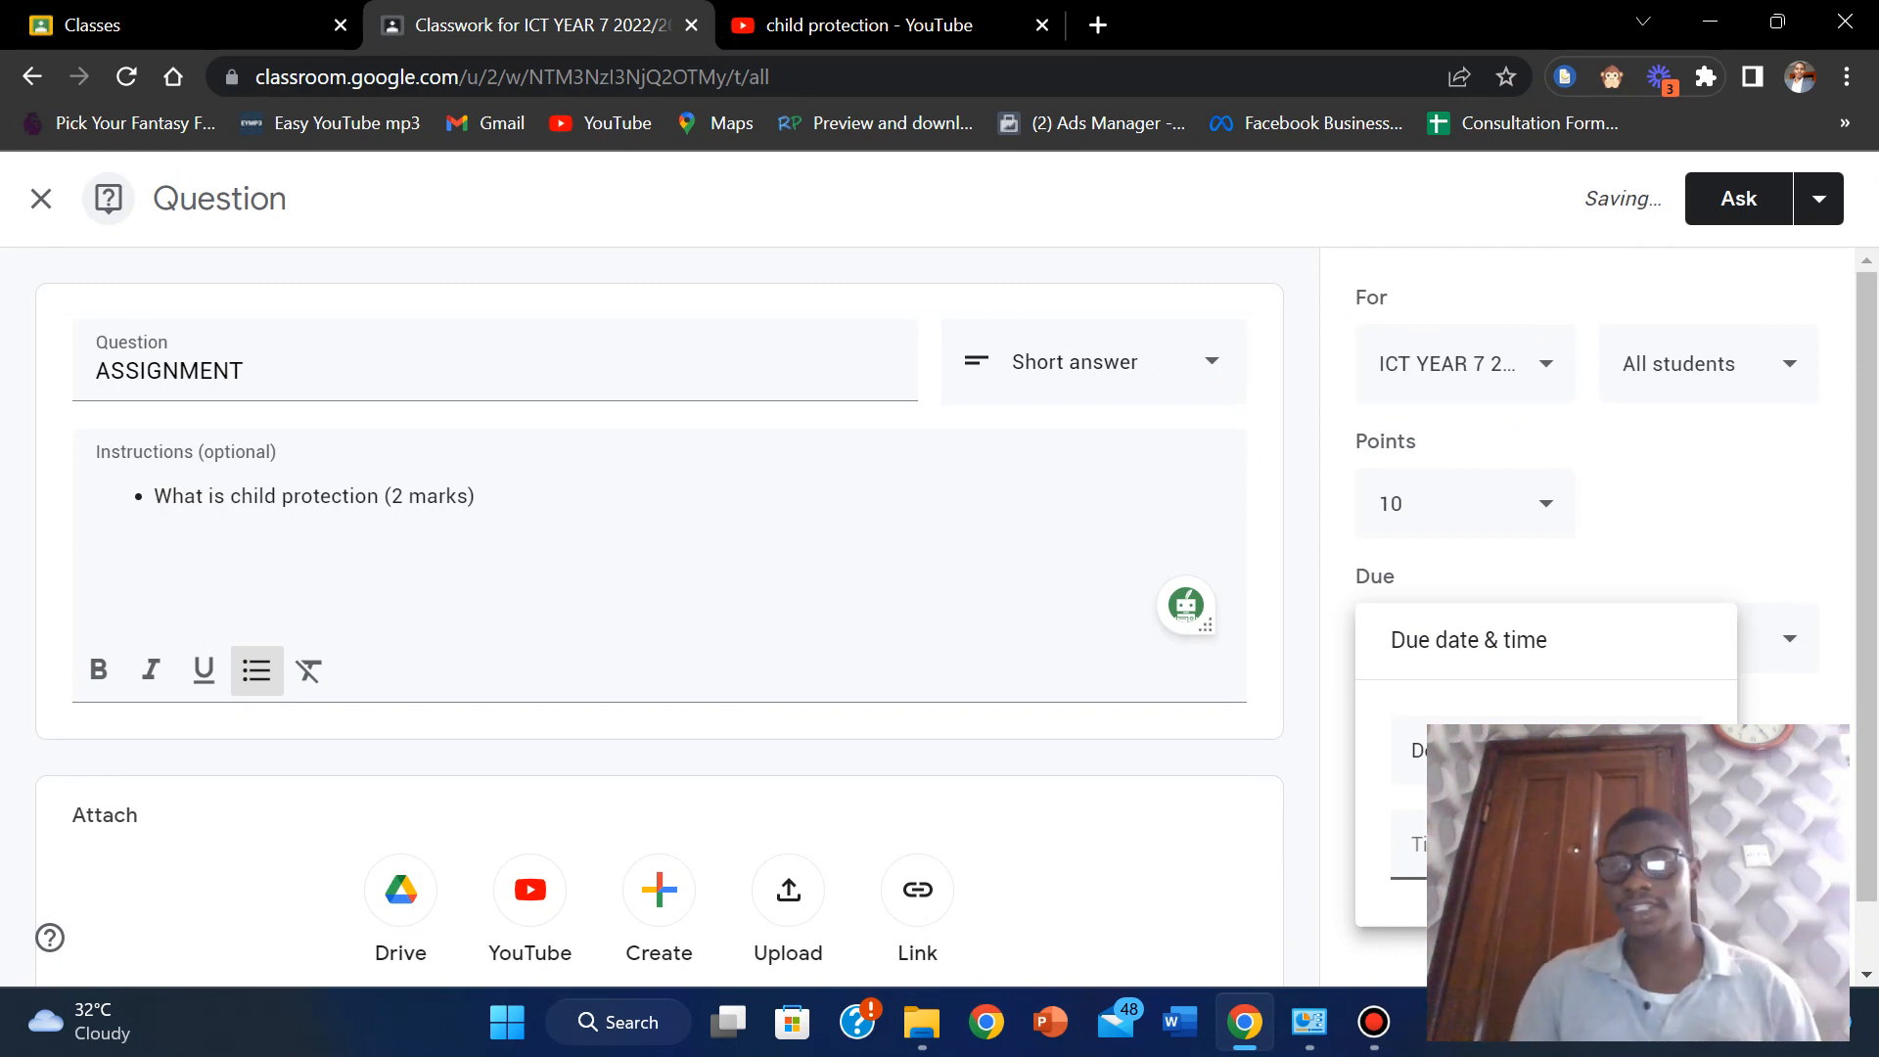
pyautogui.press('Escape')
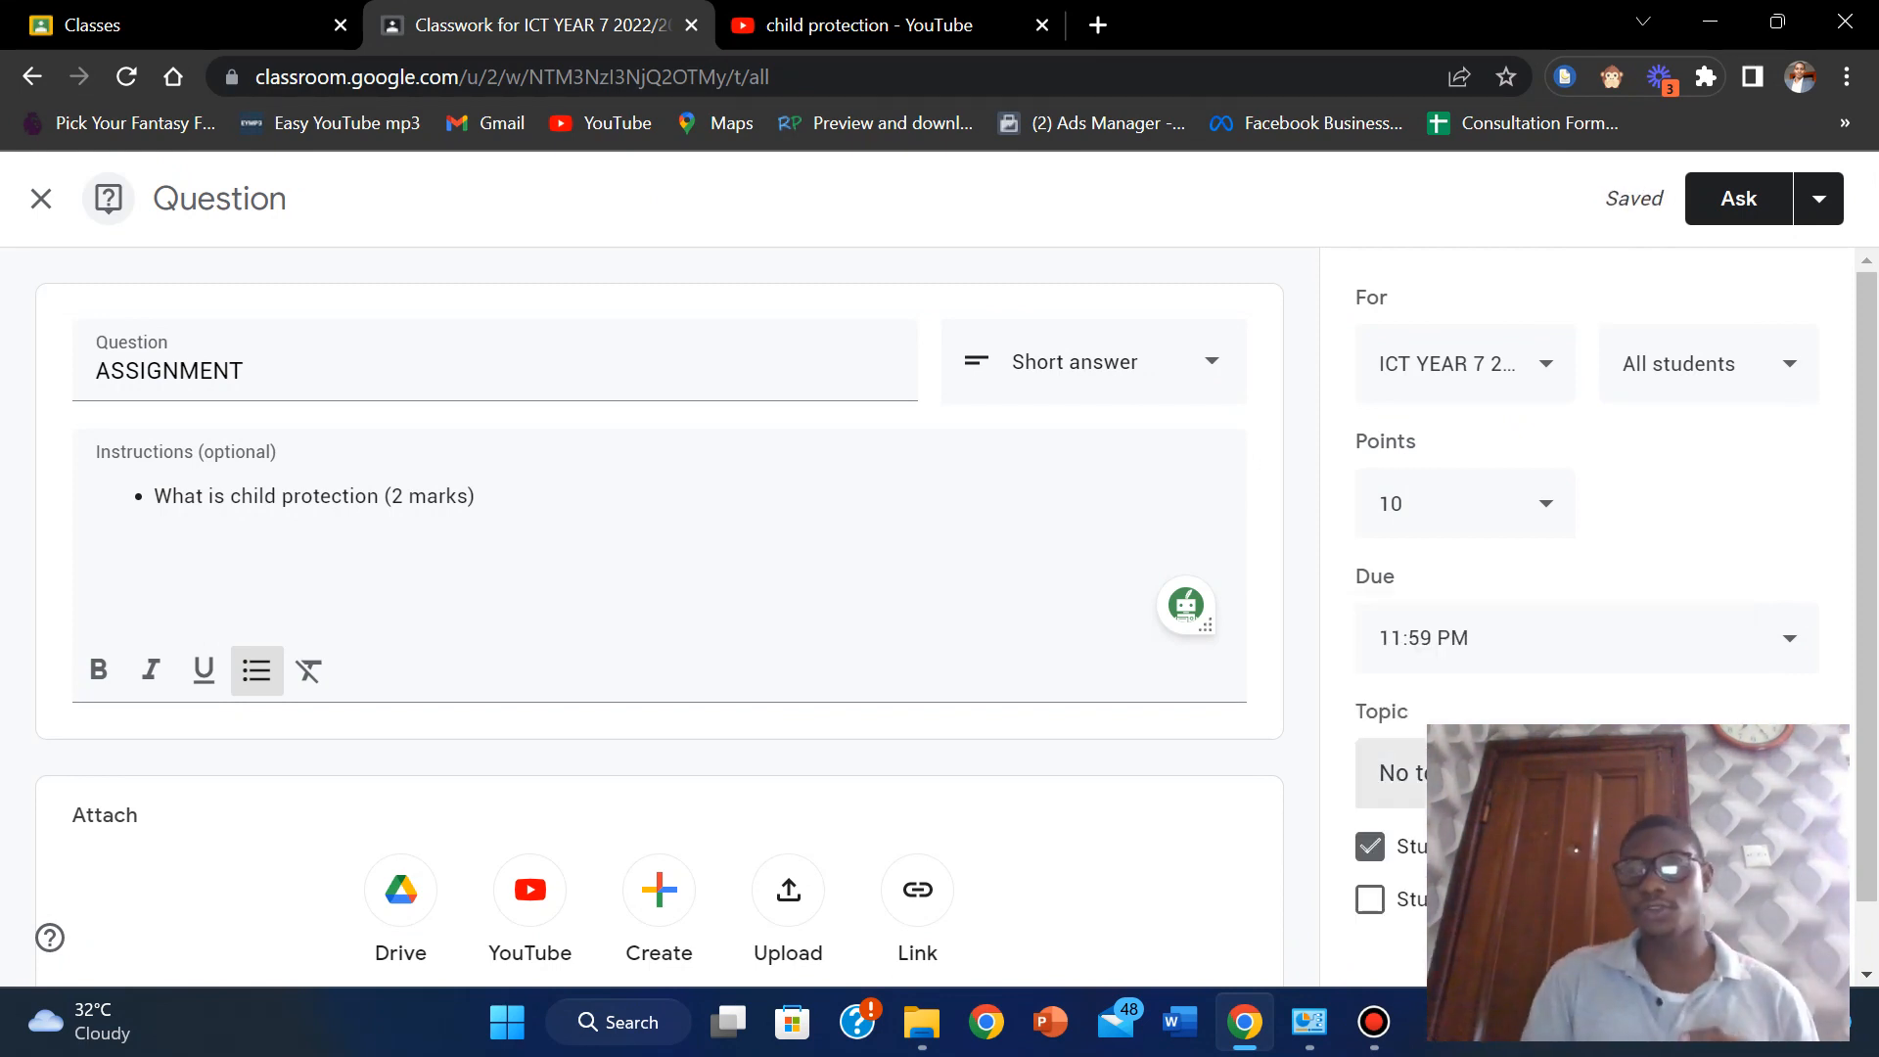
# File the question under the DEMONSTRATION topic with the enabled student permission turned off, and post it to the class.
pyautogui.click(1390, 773)
pyautogui.click(1475, 464)
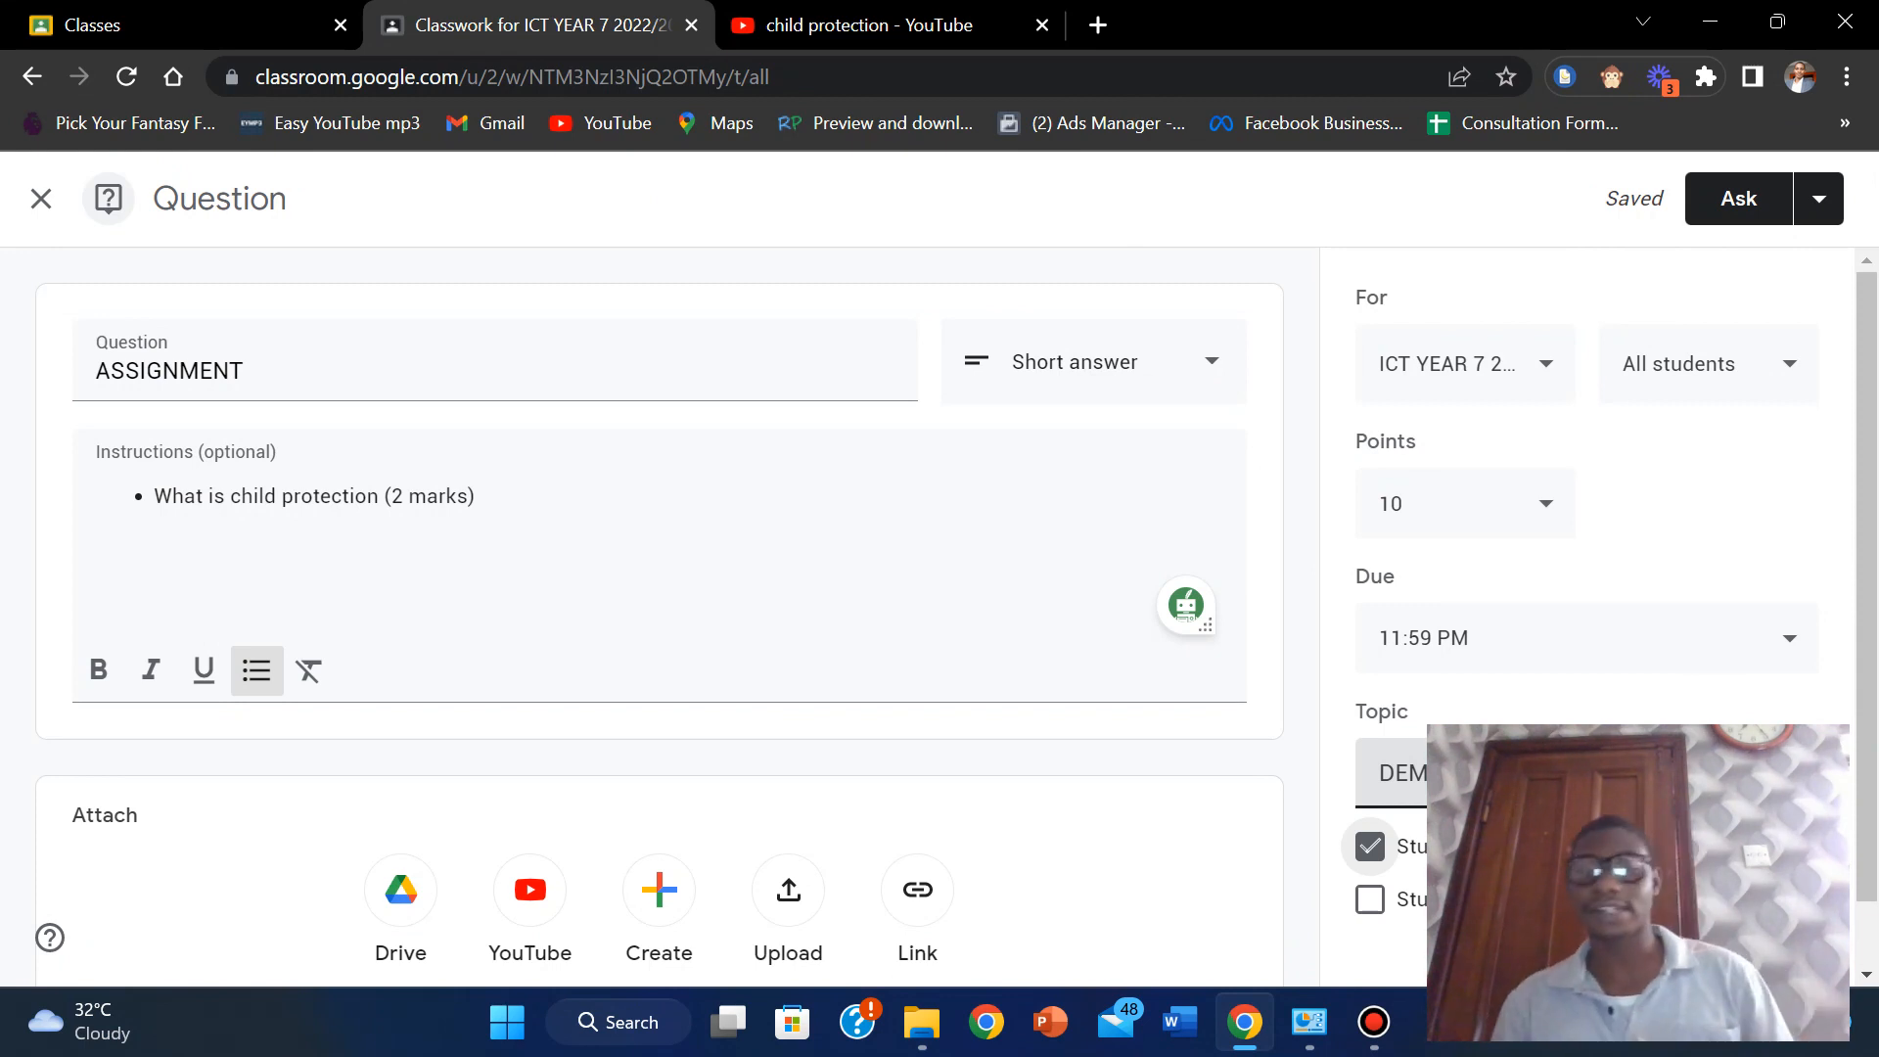
pyautogui.click(1369, 845)
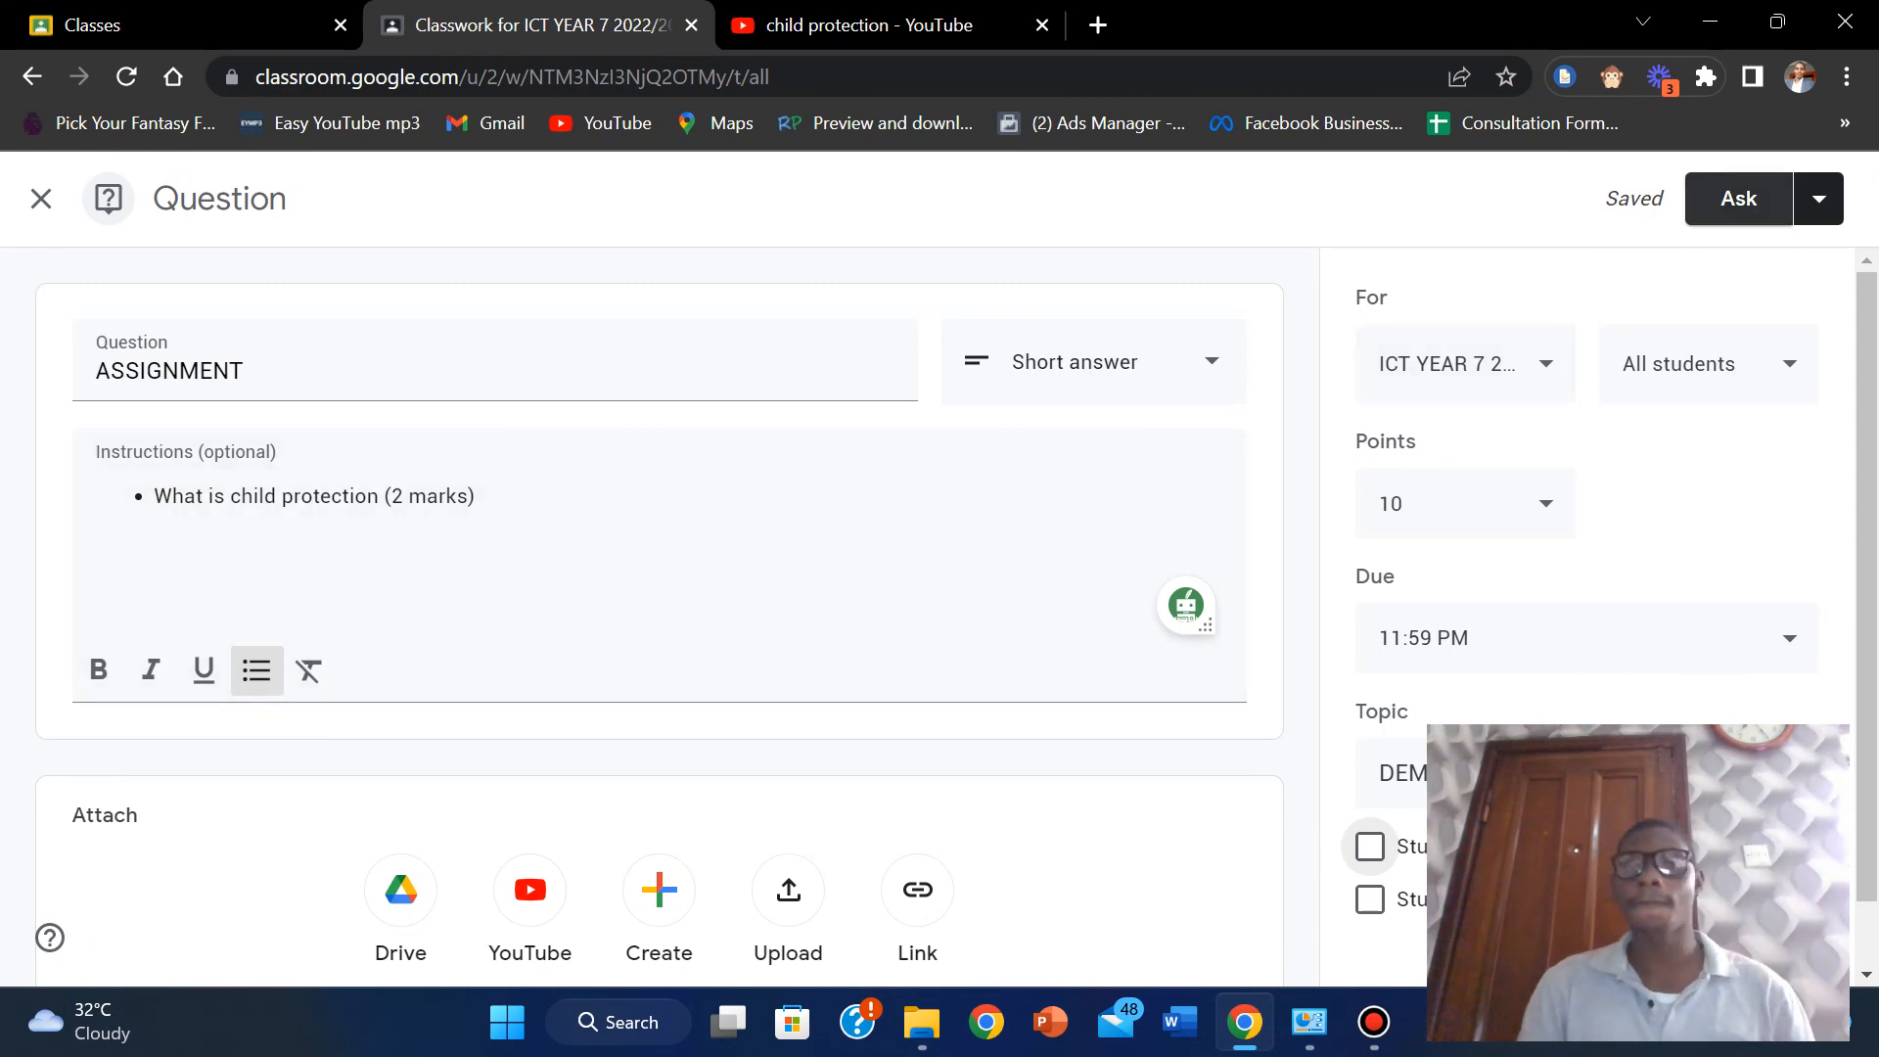
pyautogui.click(1738, 198)
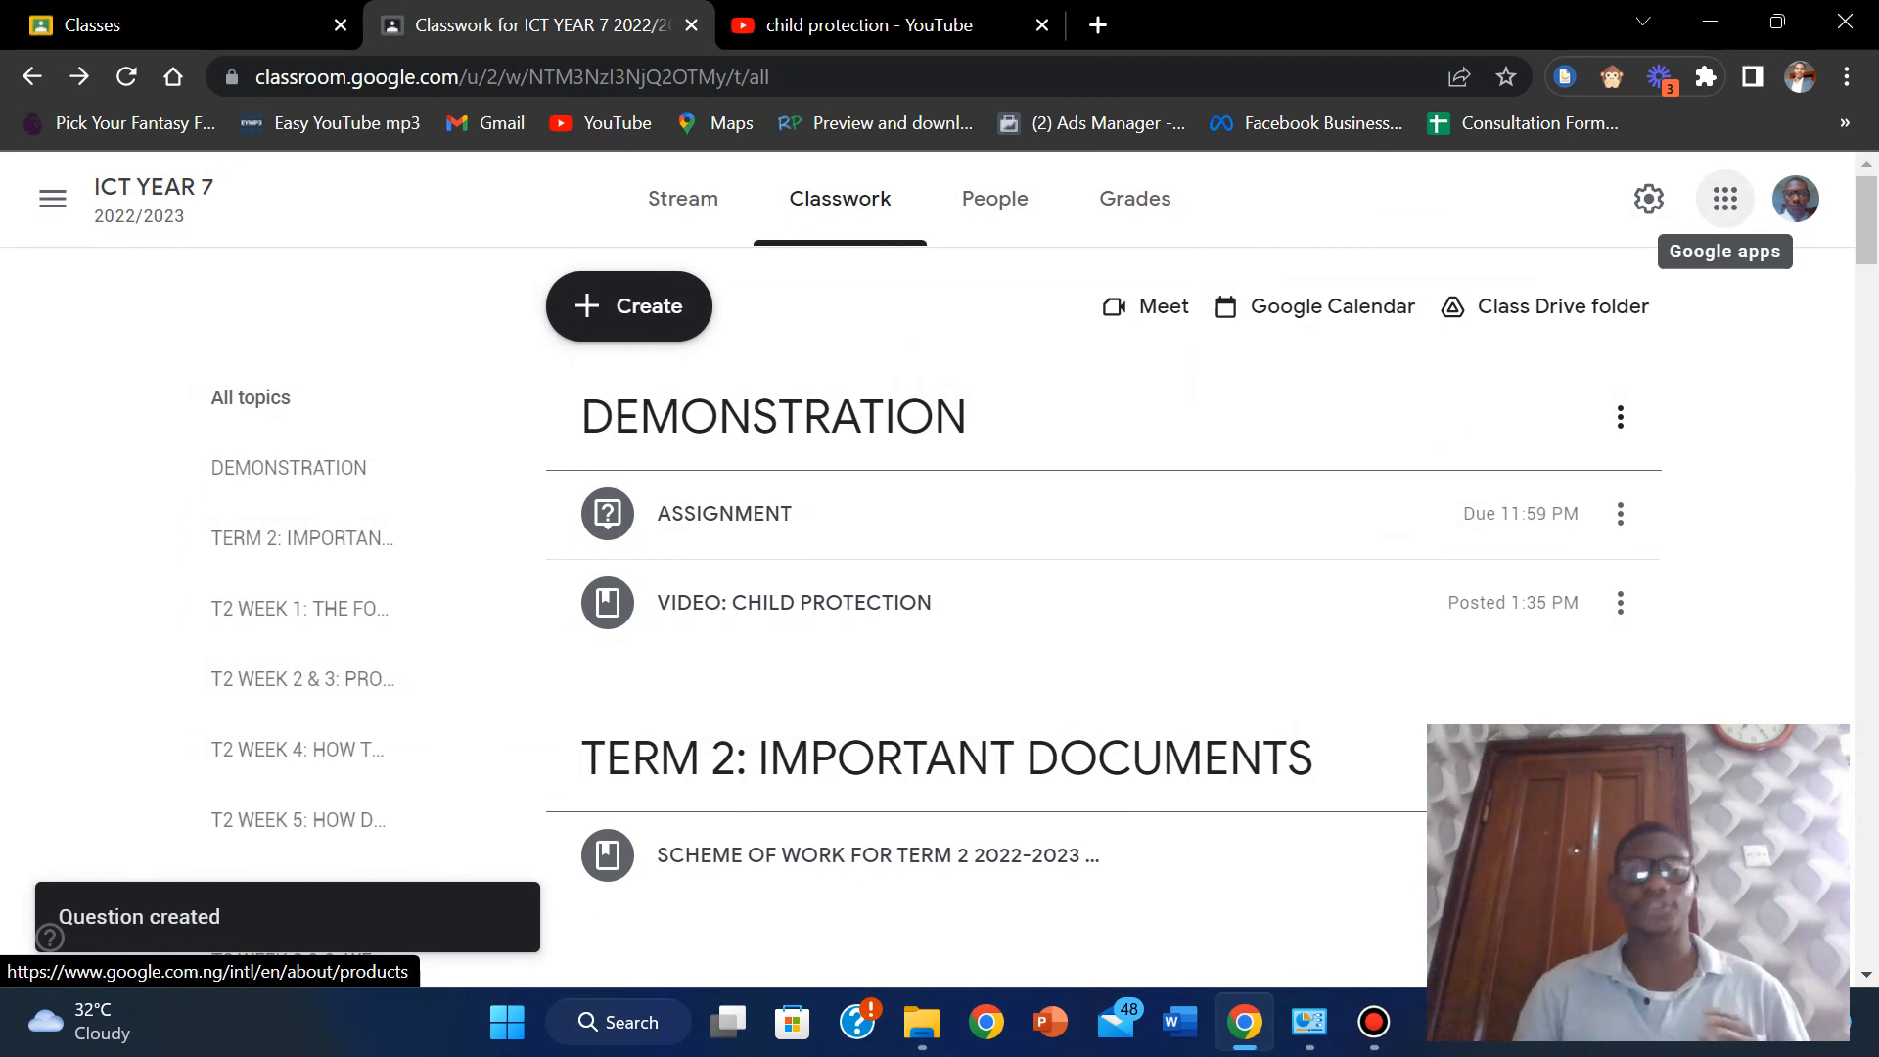
# View the blank assignment form and the blank quiz assignment form, closing each one without creating anything.
pyautogui.click(629, 305)
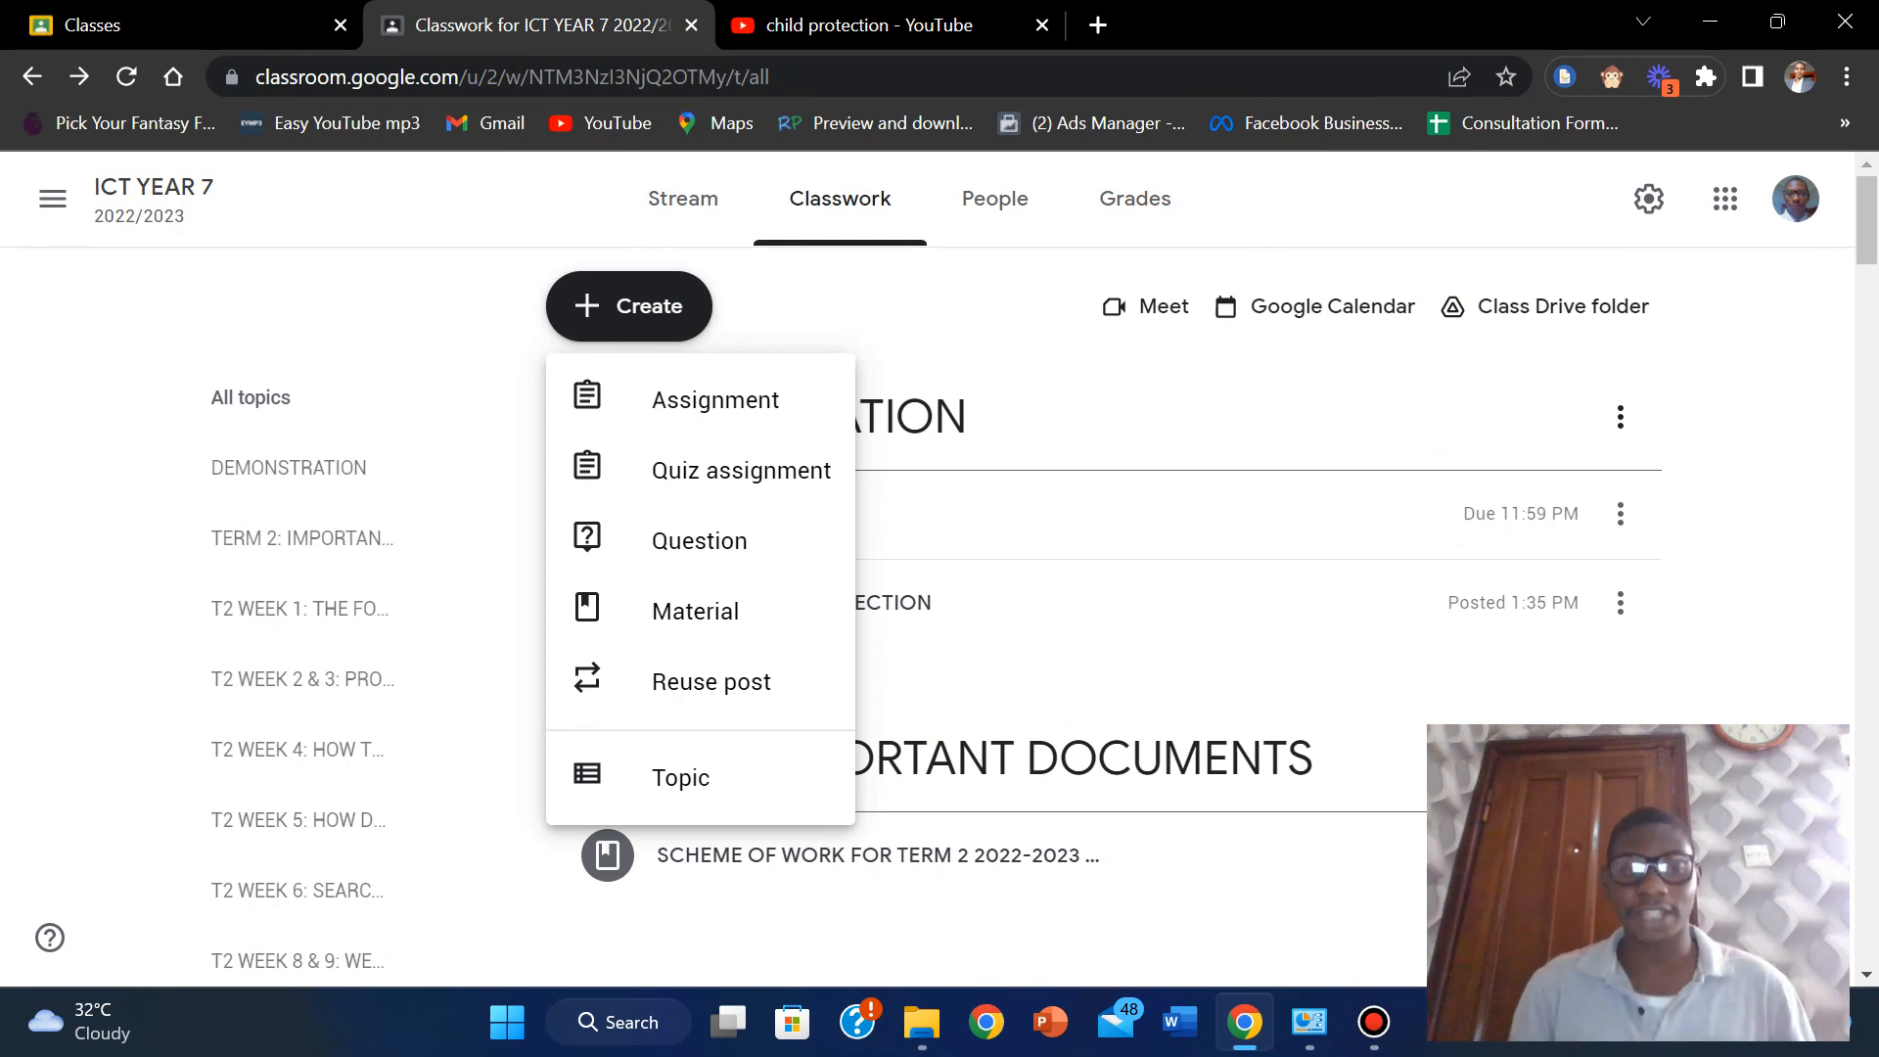
pyautogui.click(715, 400)
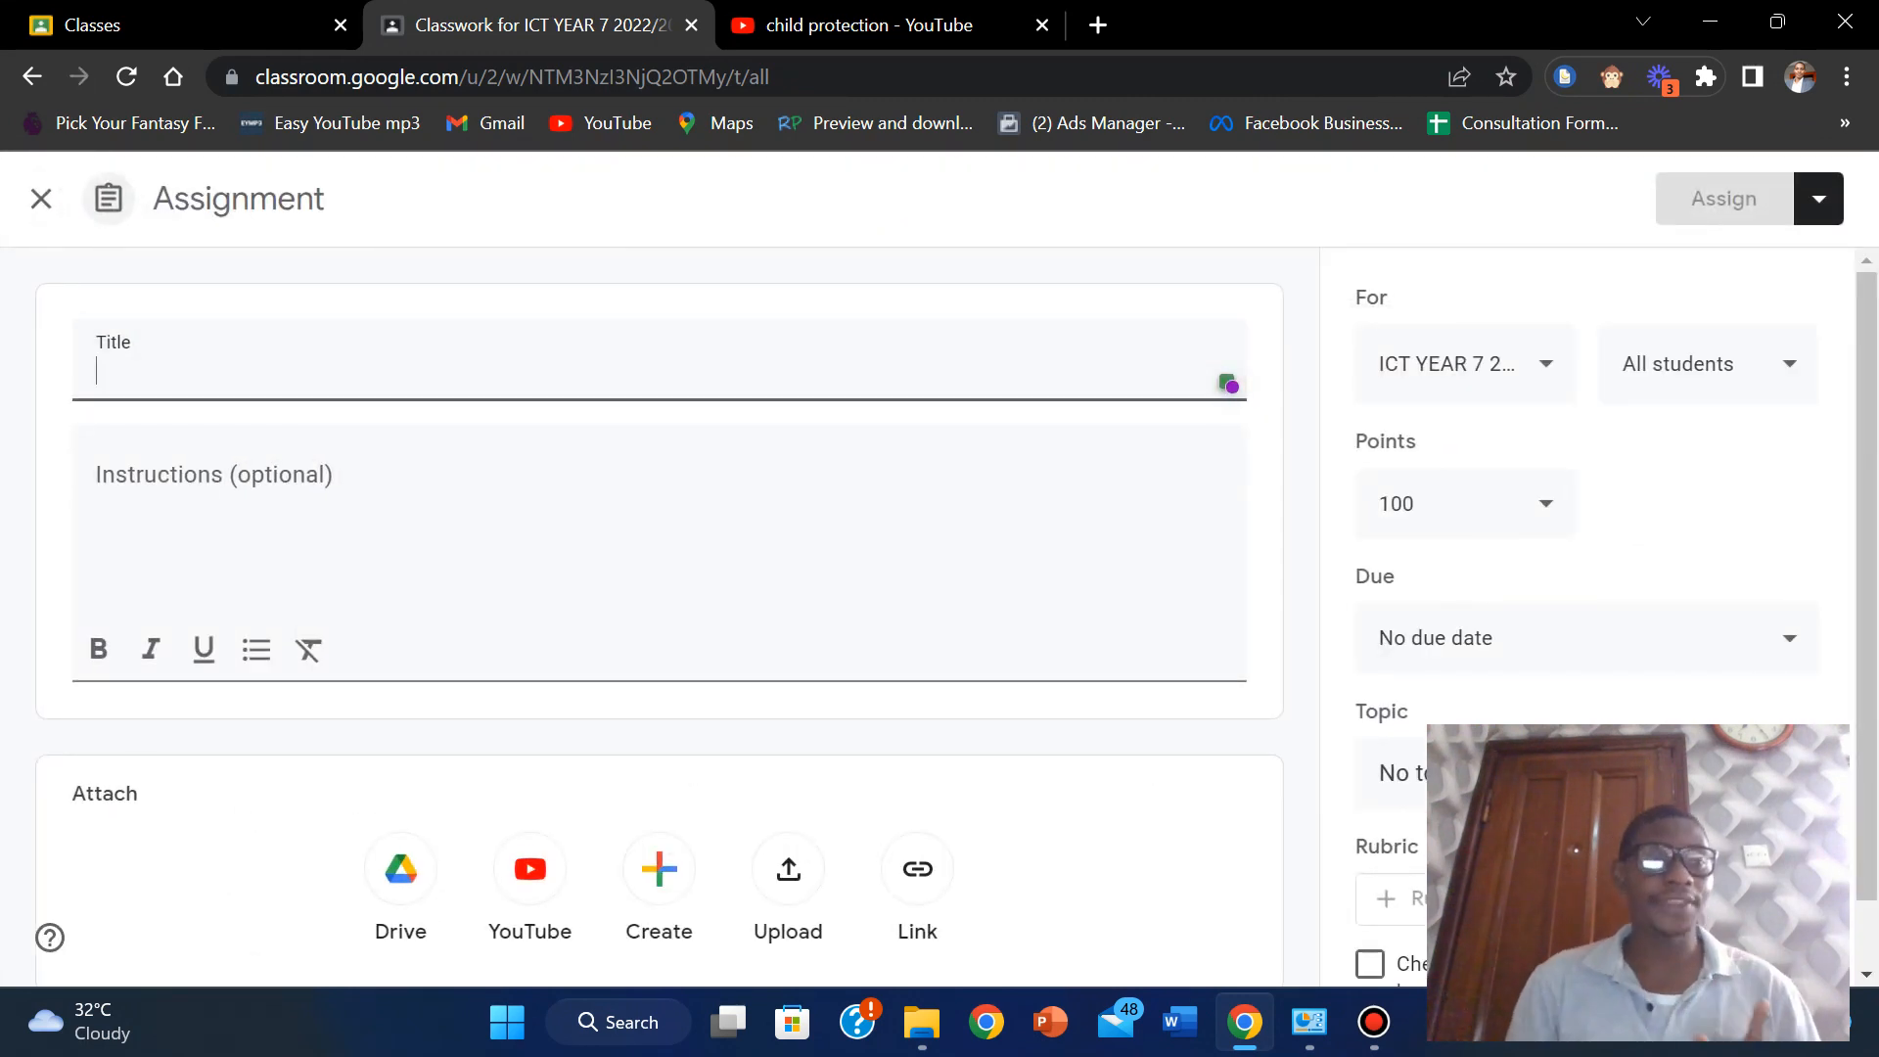
pyautogui.click(41, 199)
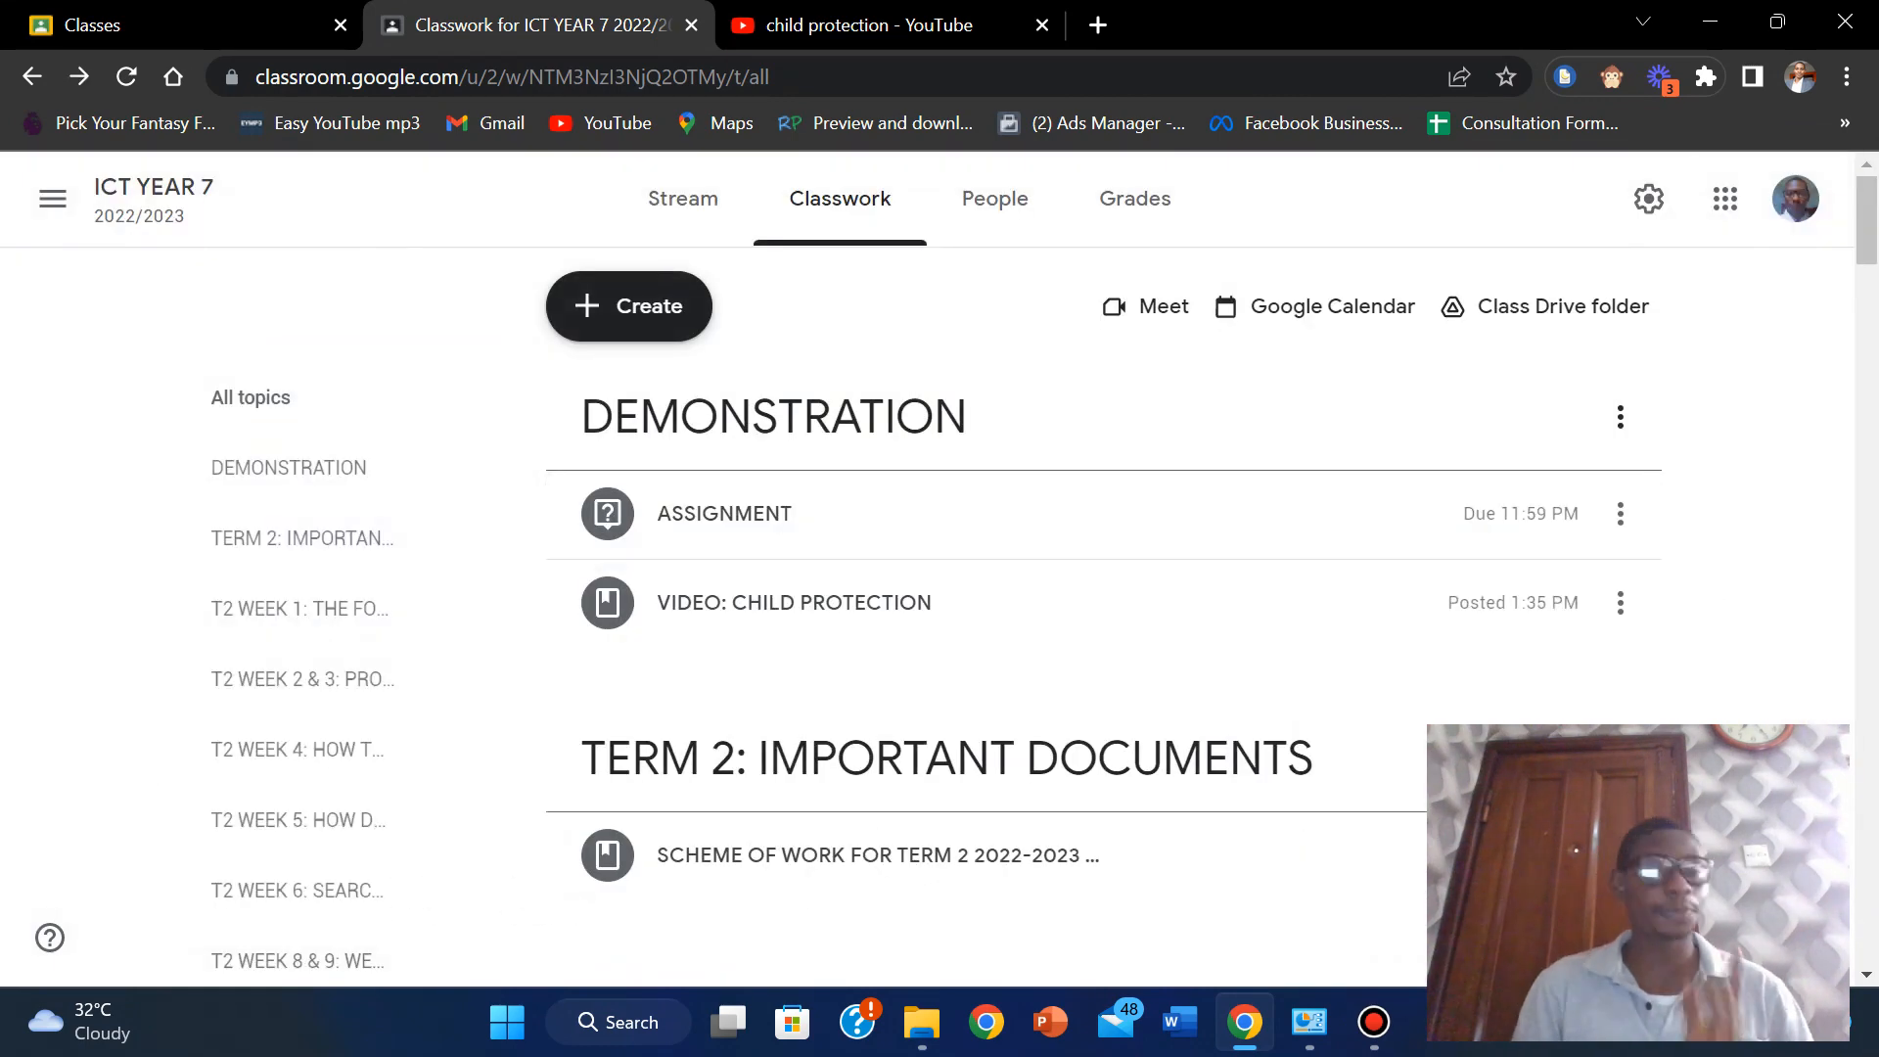
pyautogui.click(629, 306)
pyautogui.click(740, 470)
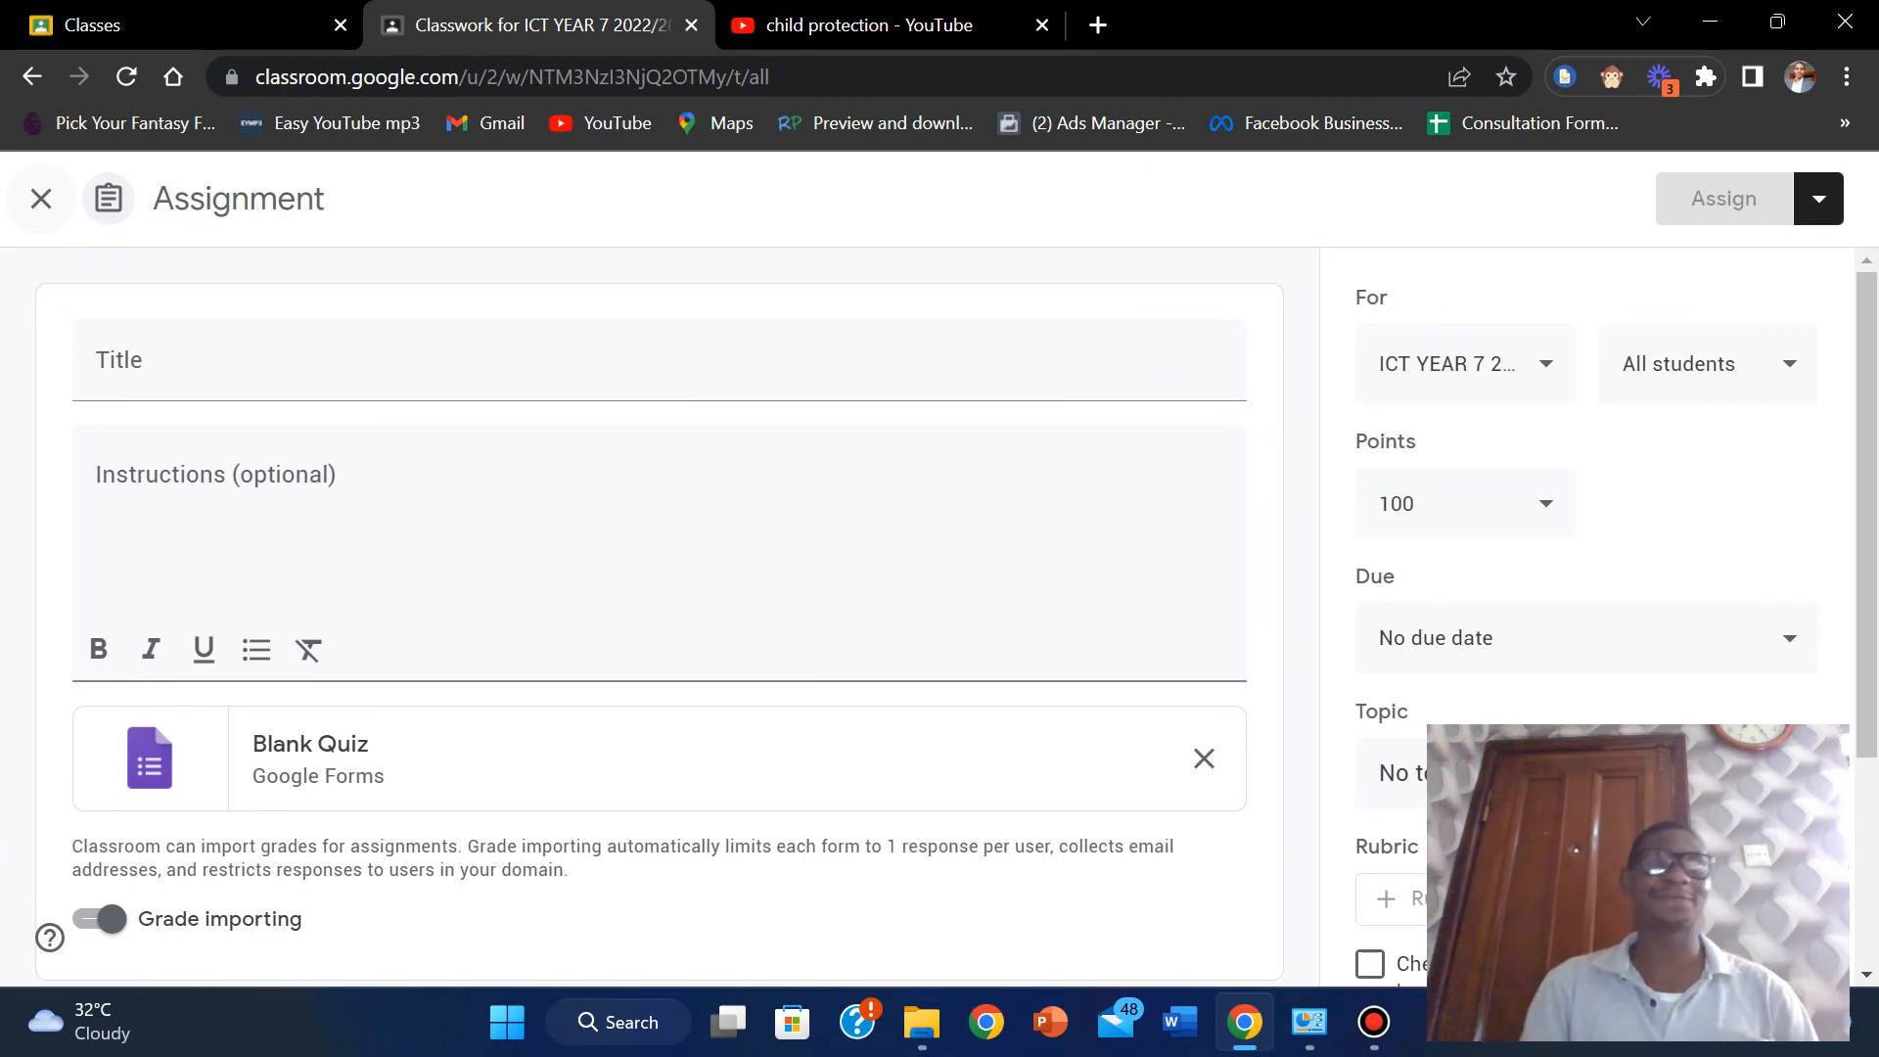
pyautogui.click(40, 199)
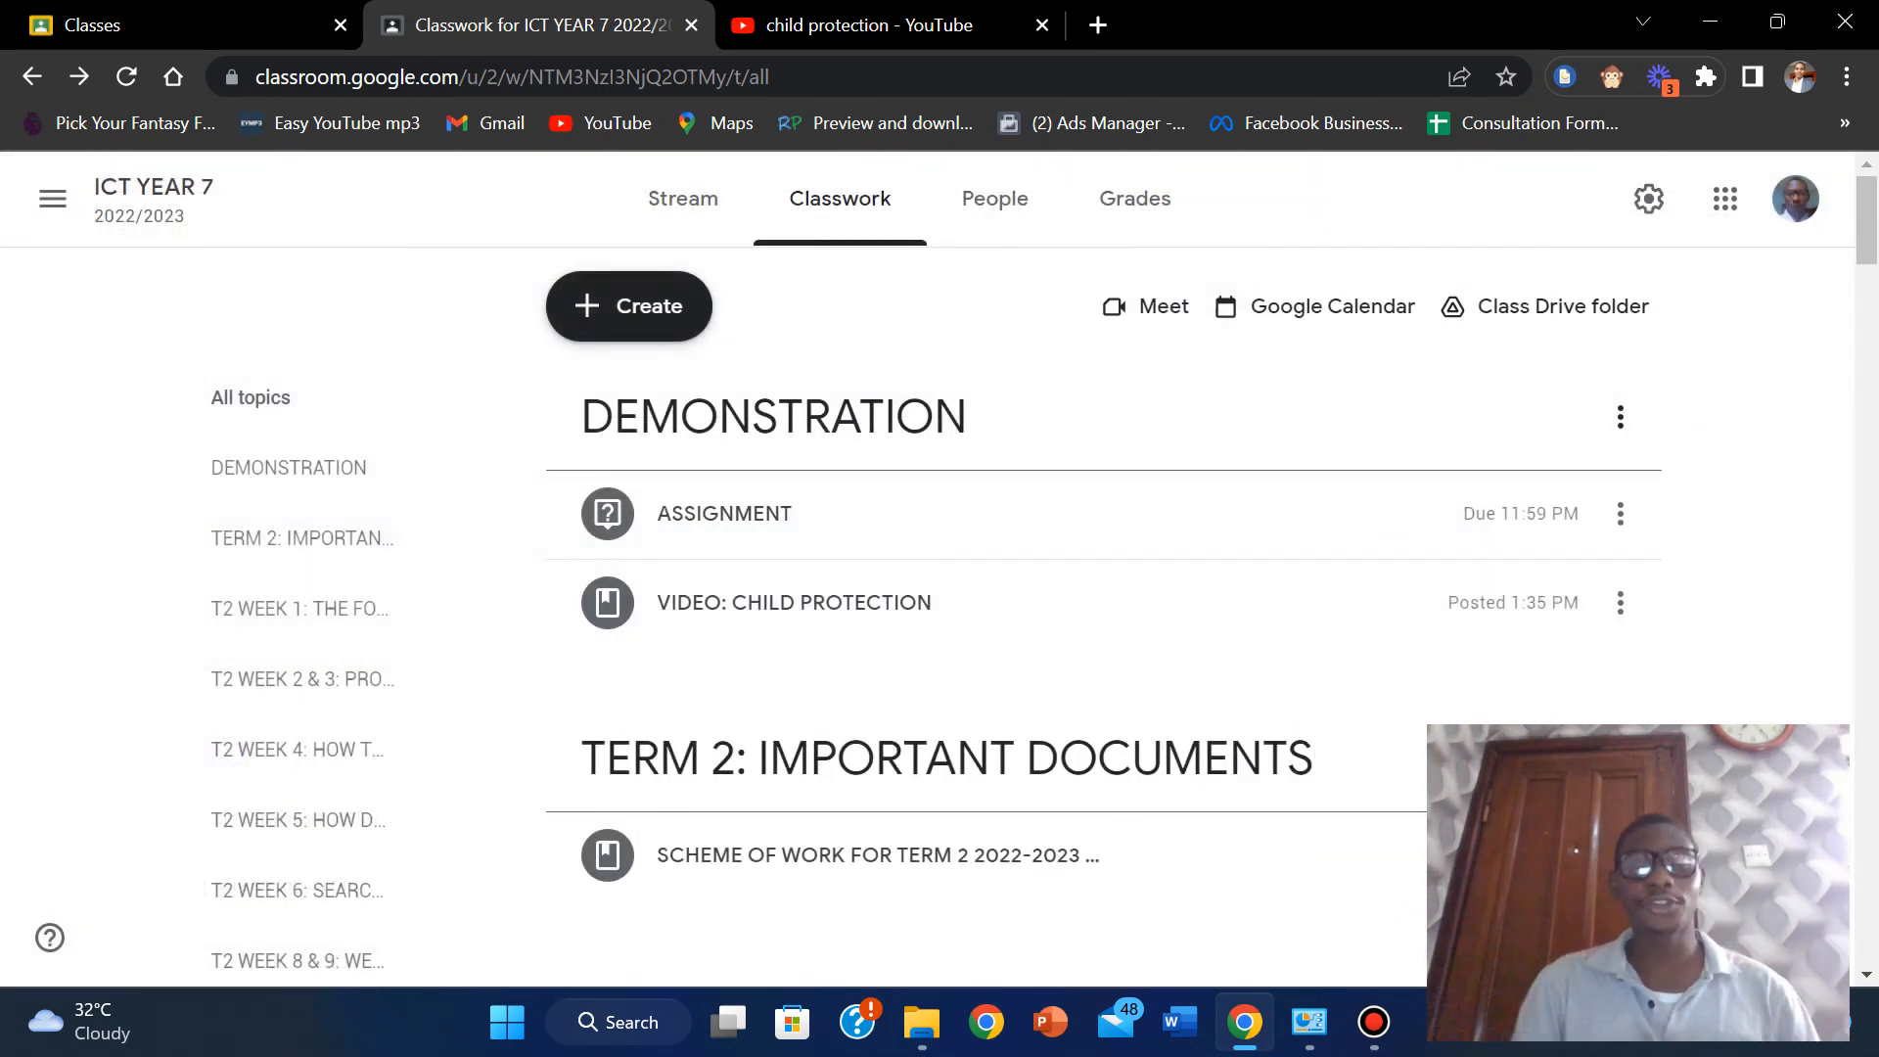
# Start a new assignment in Classwork and title it "ASSIGNNMENT".
pyautogui.click(629, 307)
pyautogui.click(685, 399)
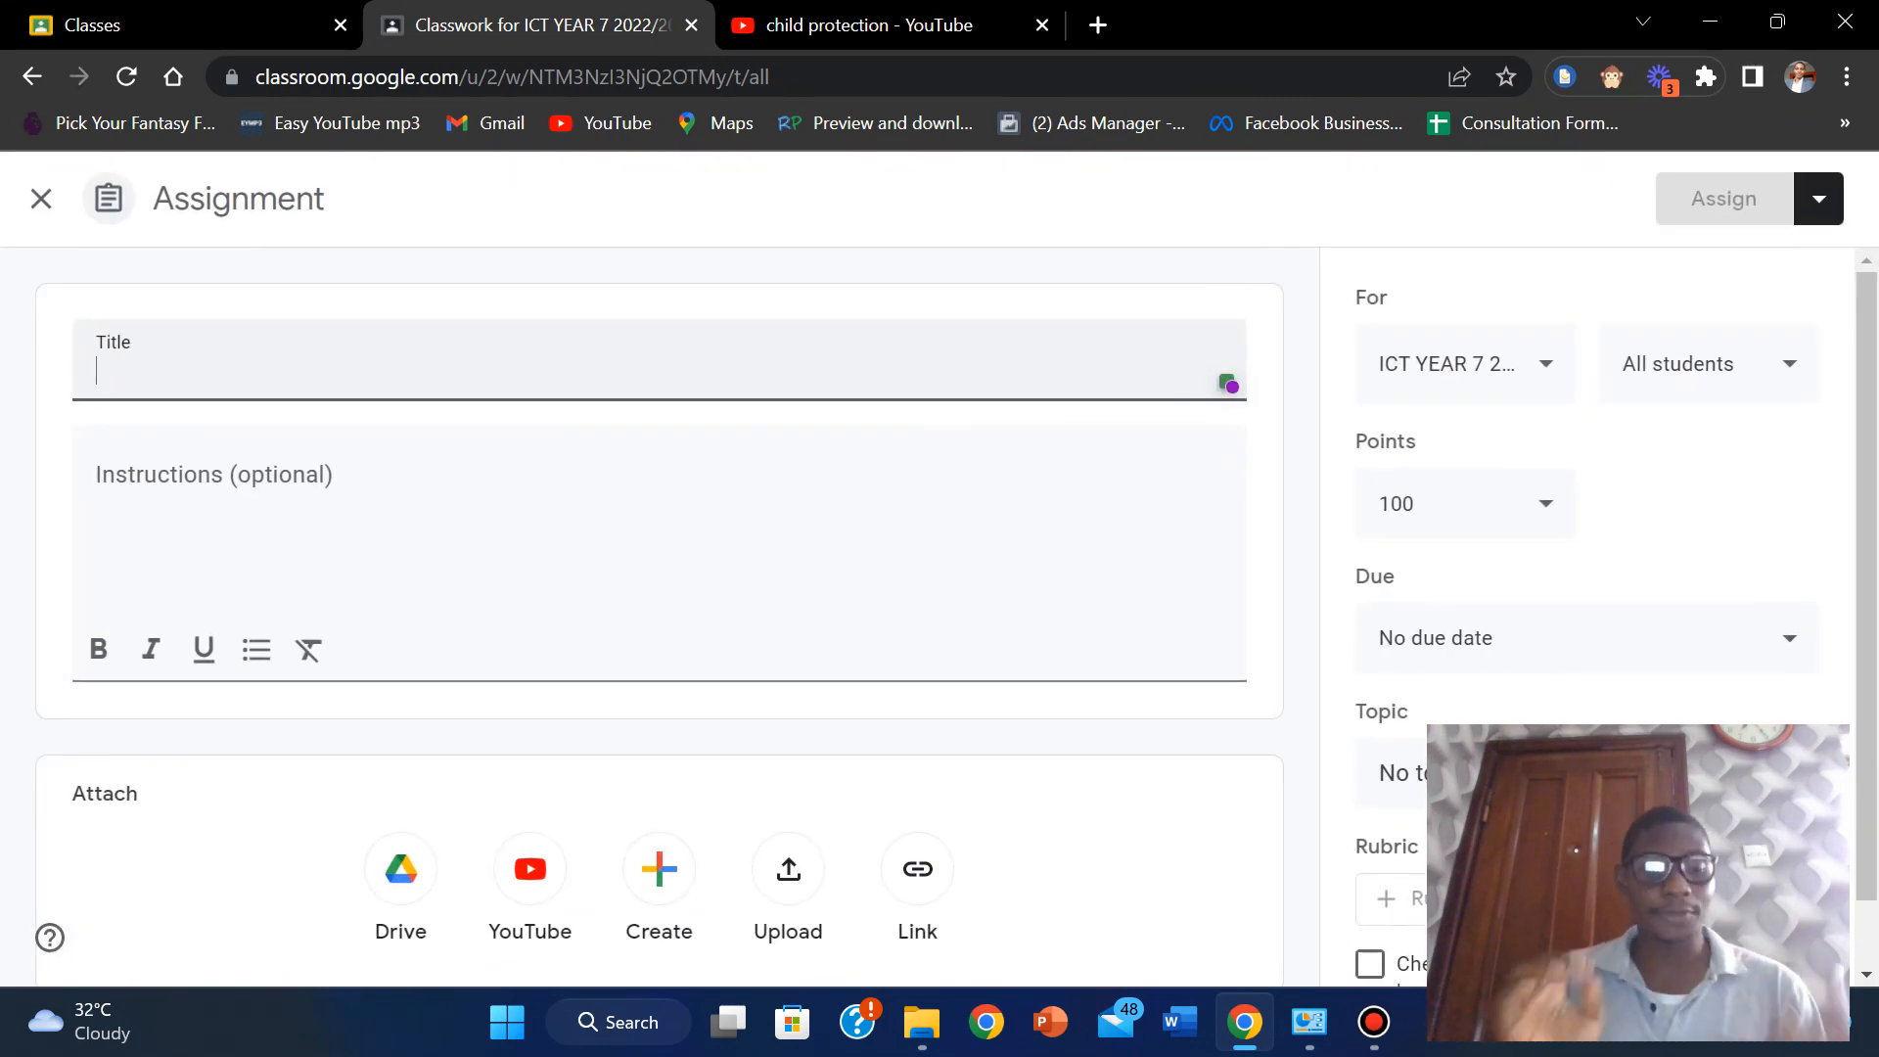
pyautogui.write('ASSI')
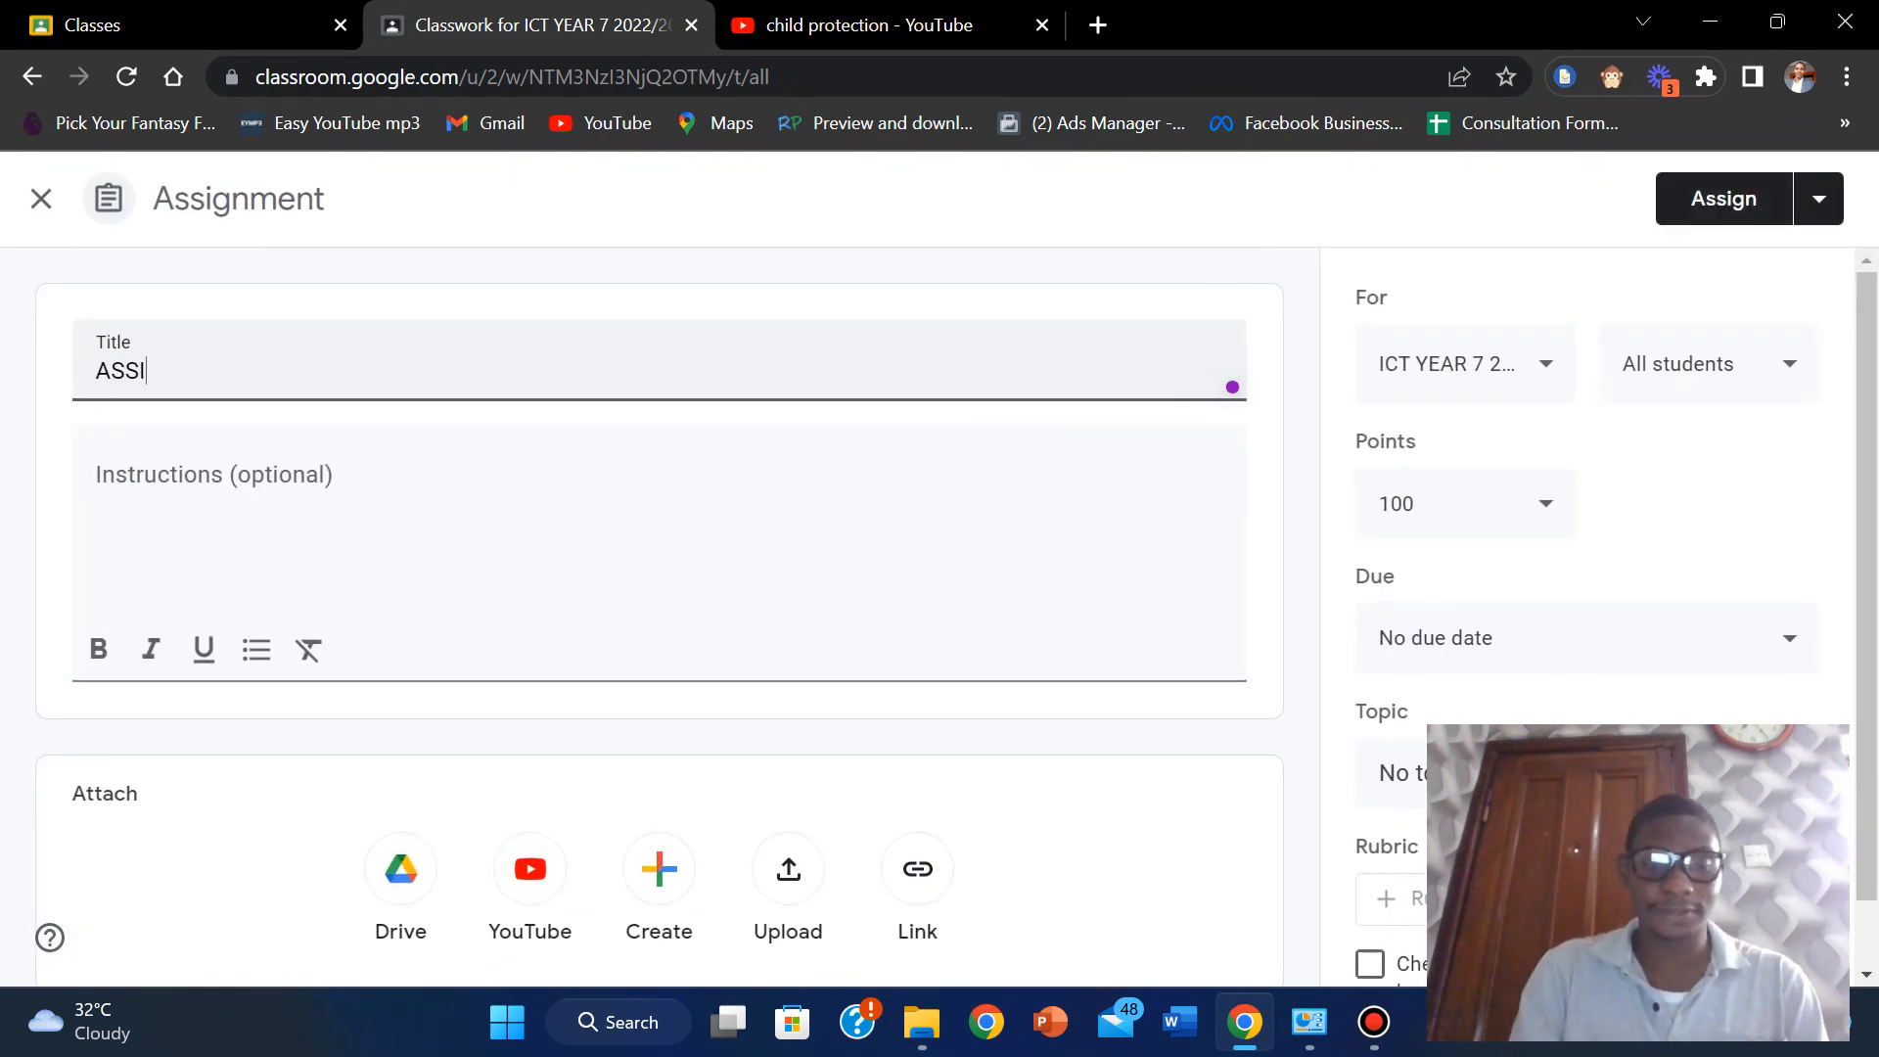
pyautogui.write('GNEMB')
pyautogui.press('BackSpace')
pyautogui.press('BackSpace')
pyautogui.press('BackSpace')
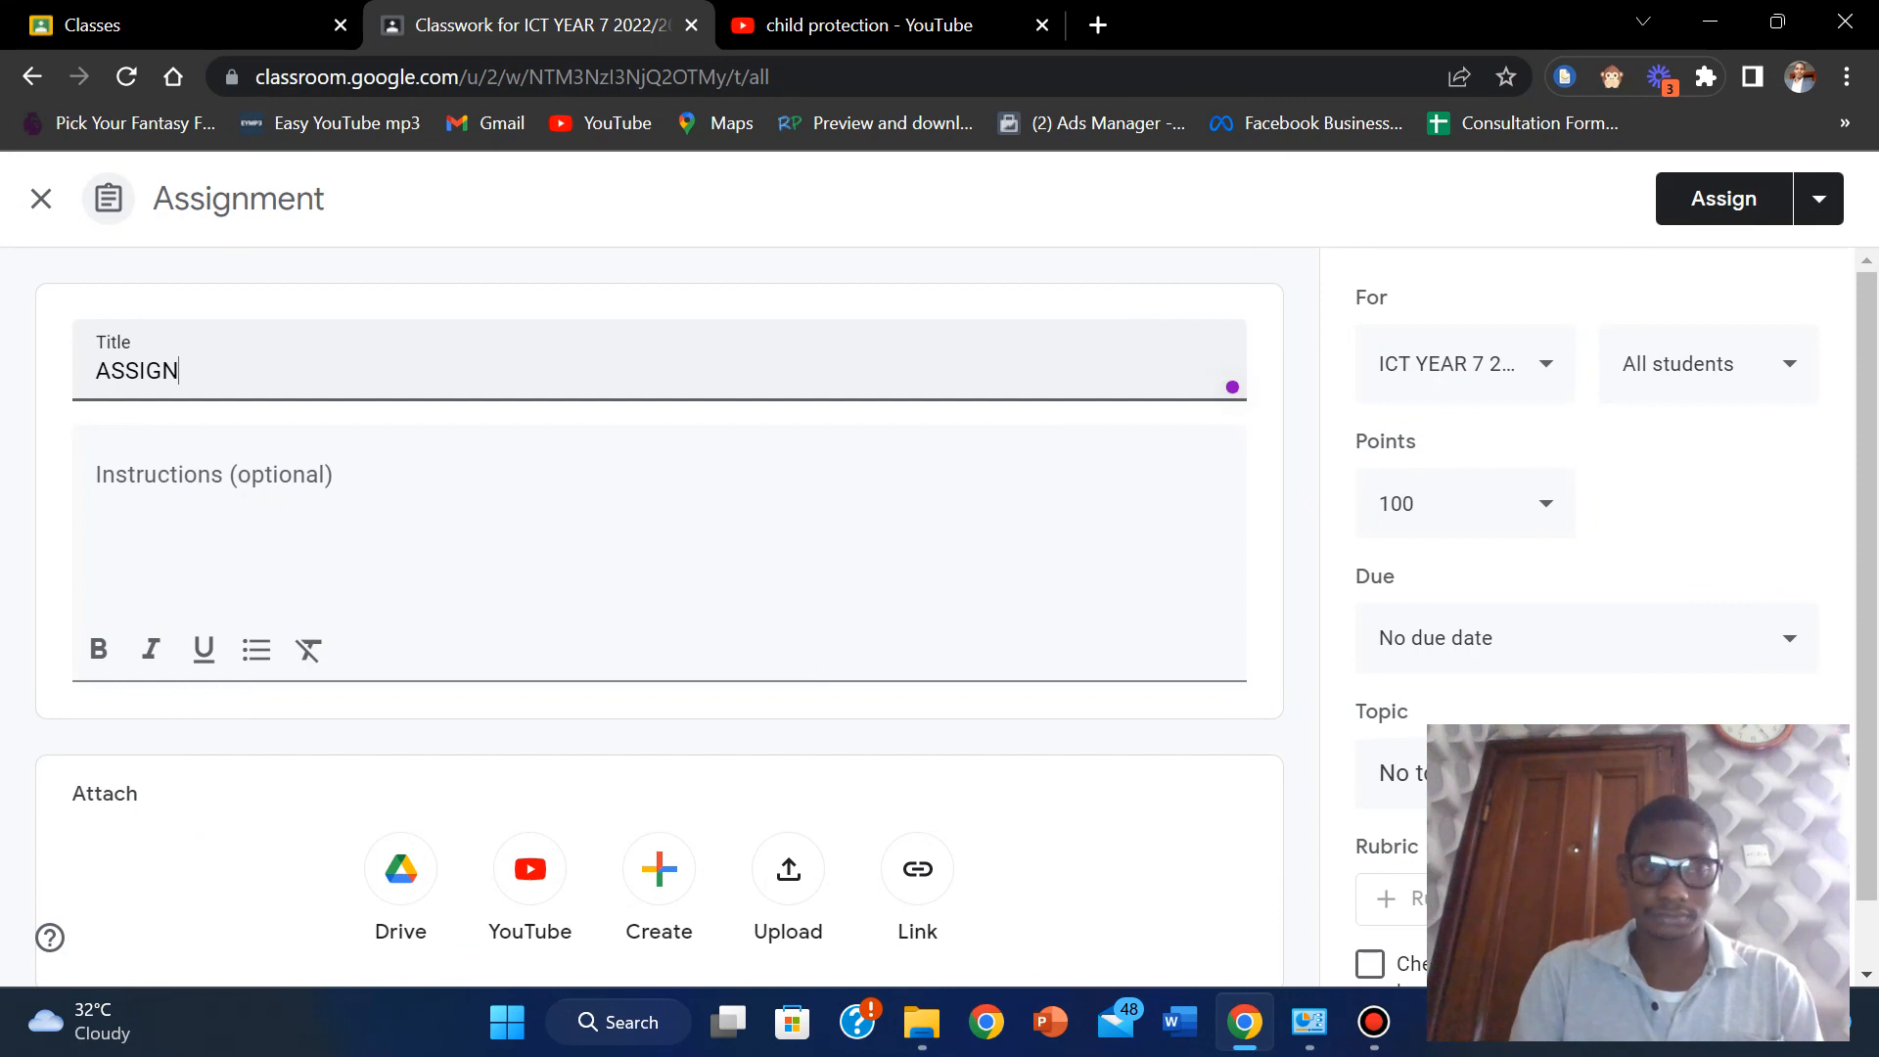
pyautogui.write('NMENT')
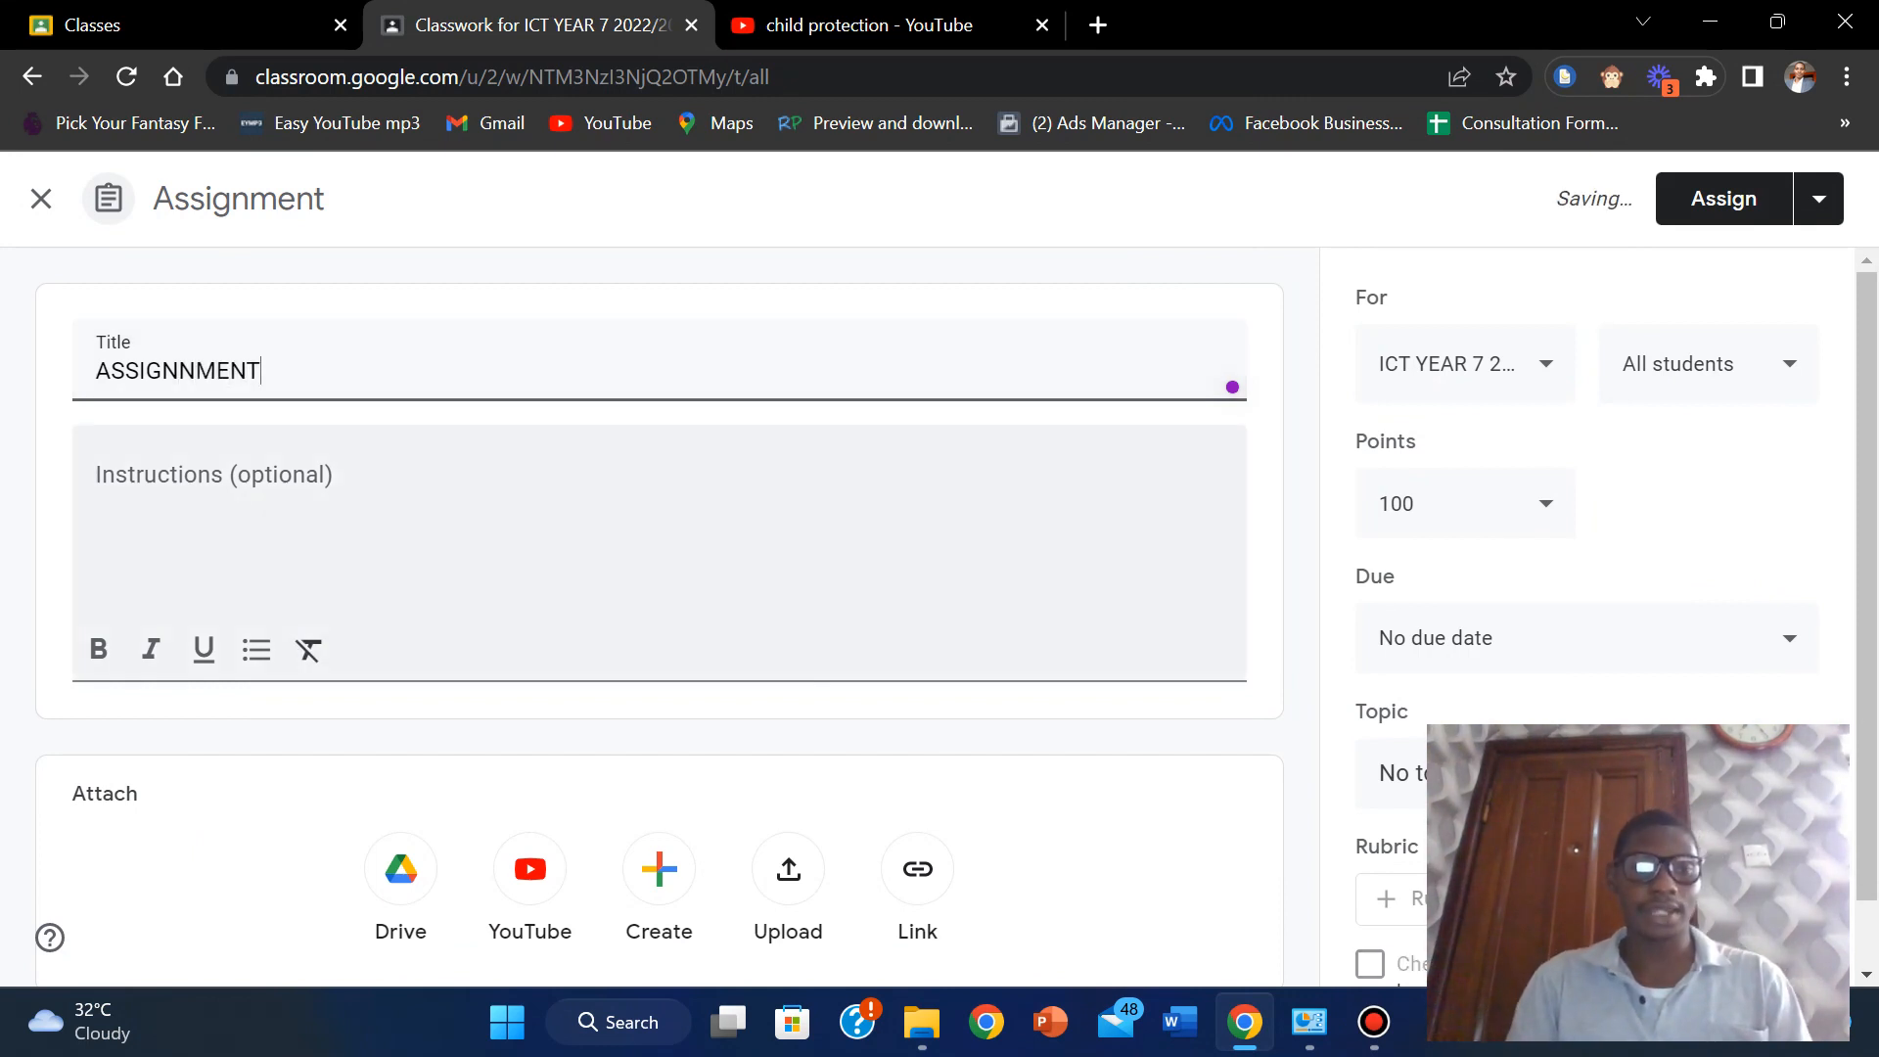
# Enter the bulleted instruction "What is child protection" for the assignment.
pyautogui.click(257, 650)
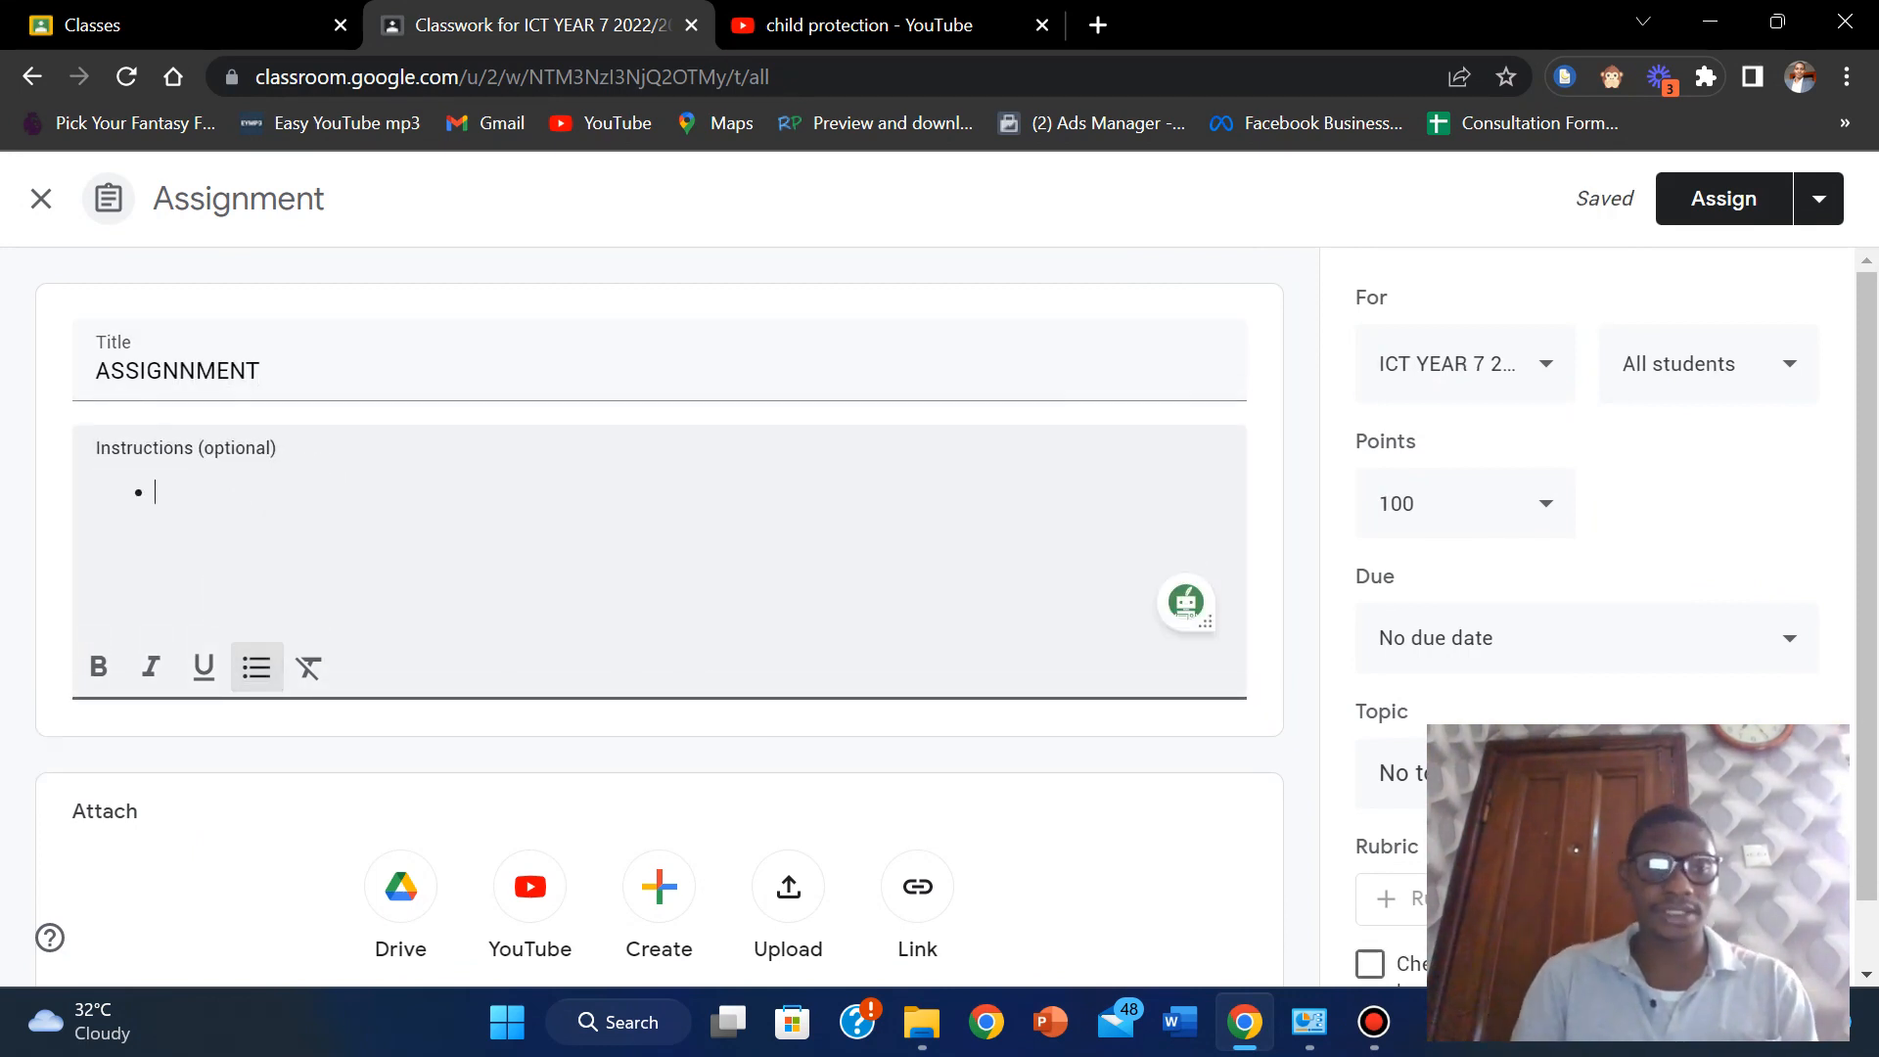
pyautogui.write('What ')
pyautogui.write('is')
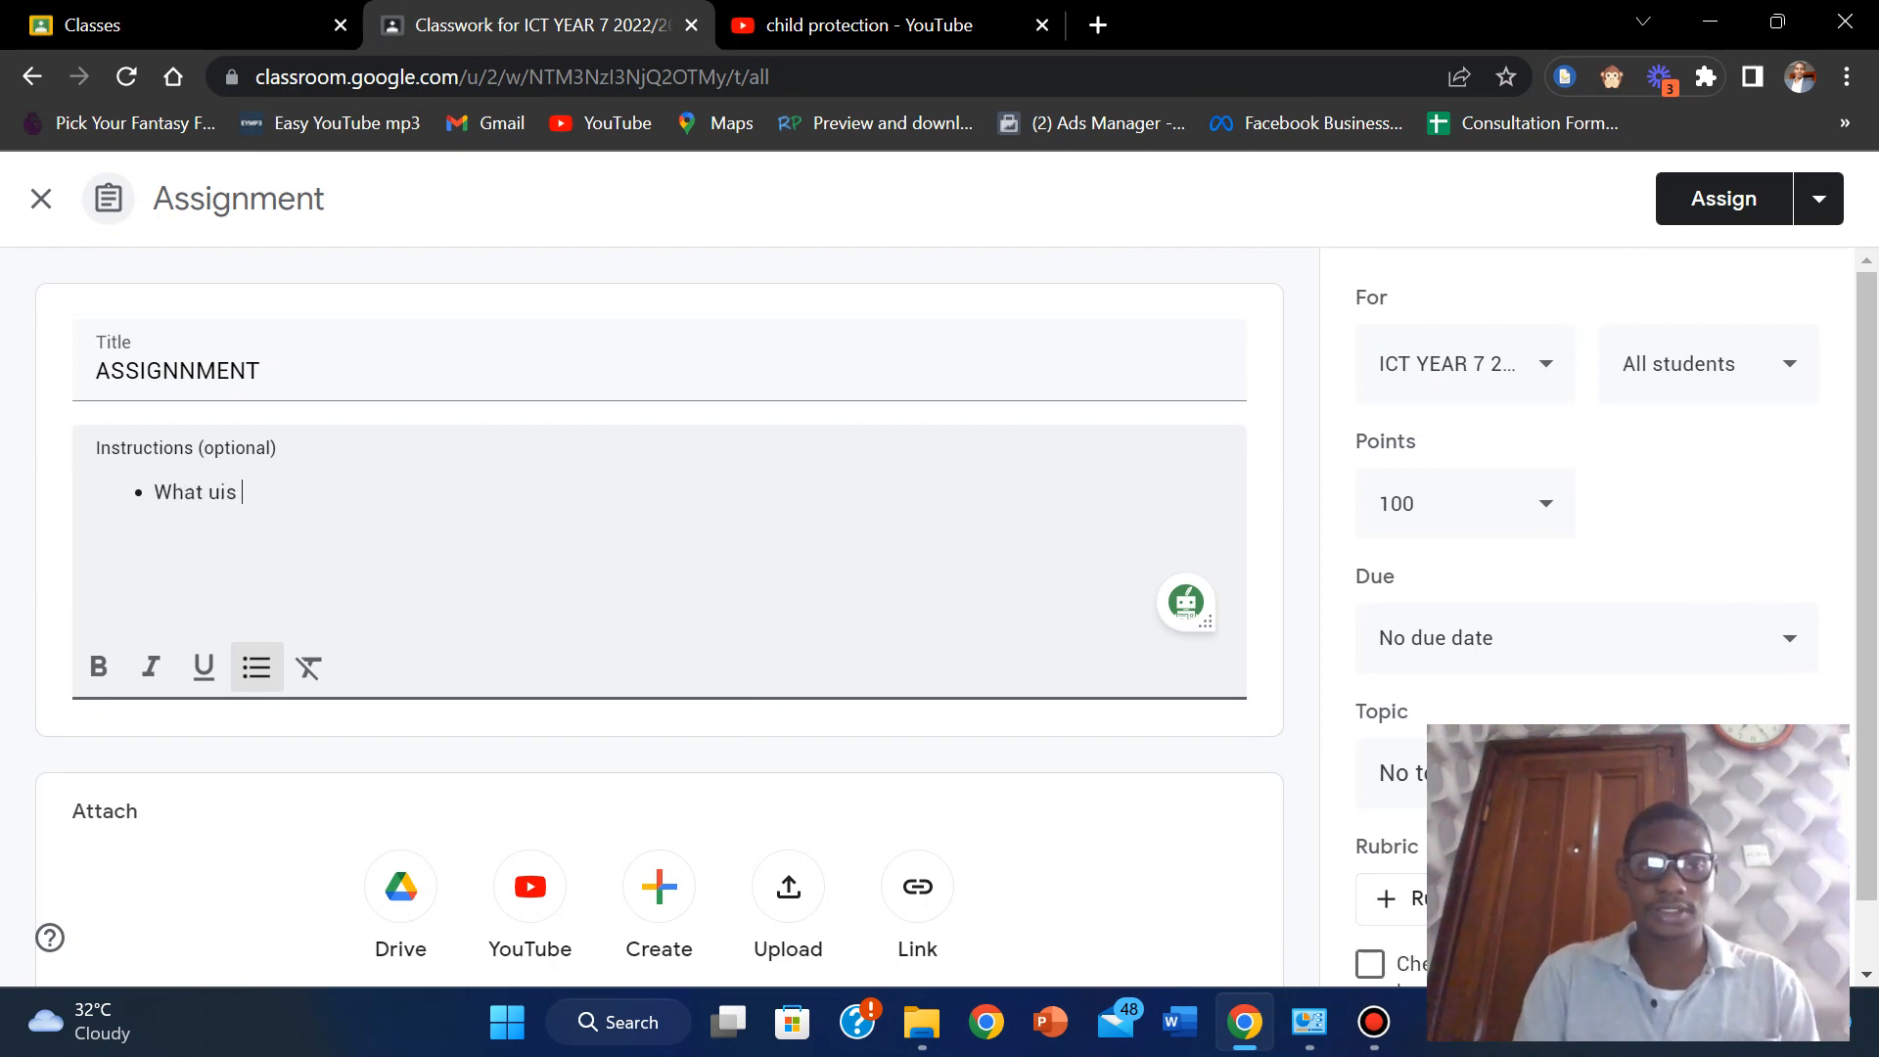
pyautogui.press('BackSpace')
pyautogui.press('BackSpace')
pyautogui.write('is c')
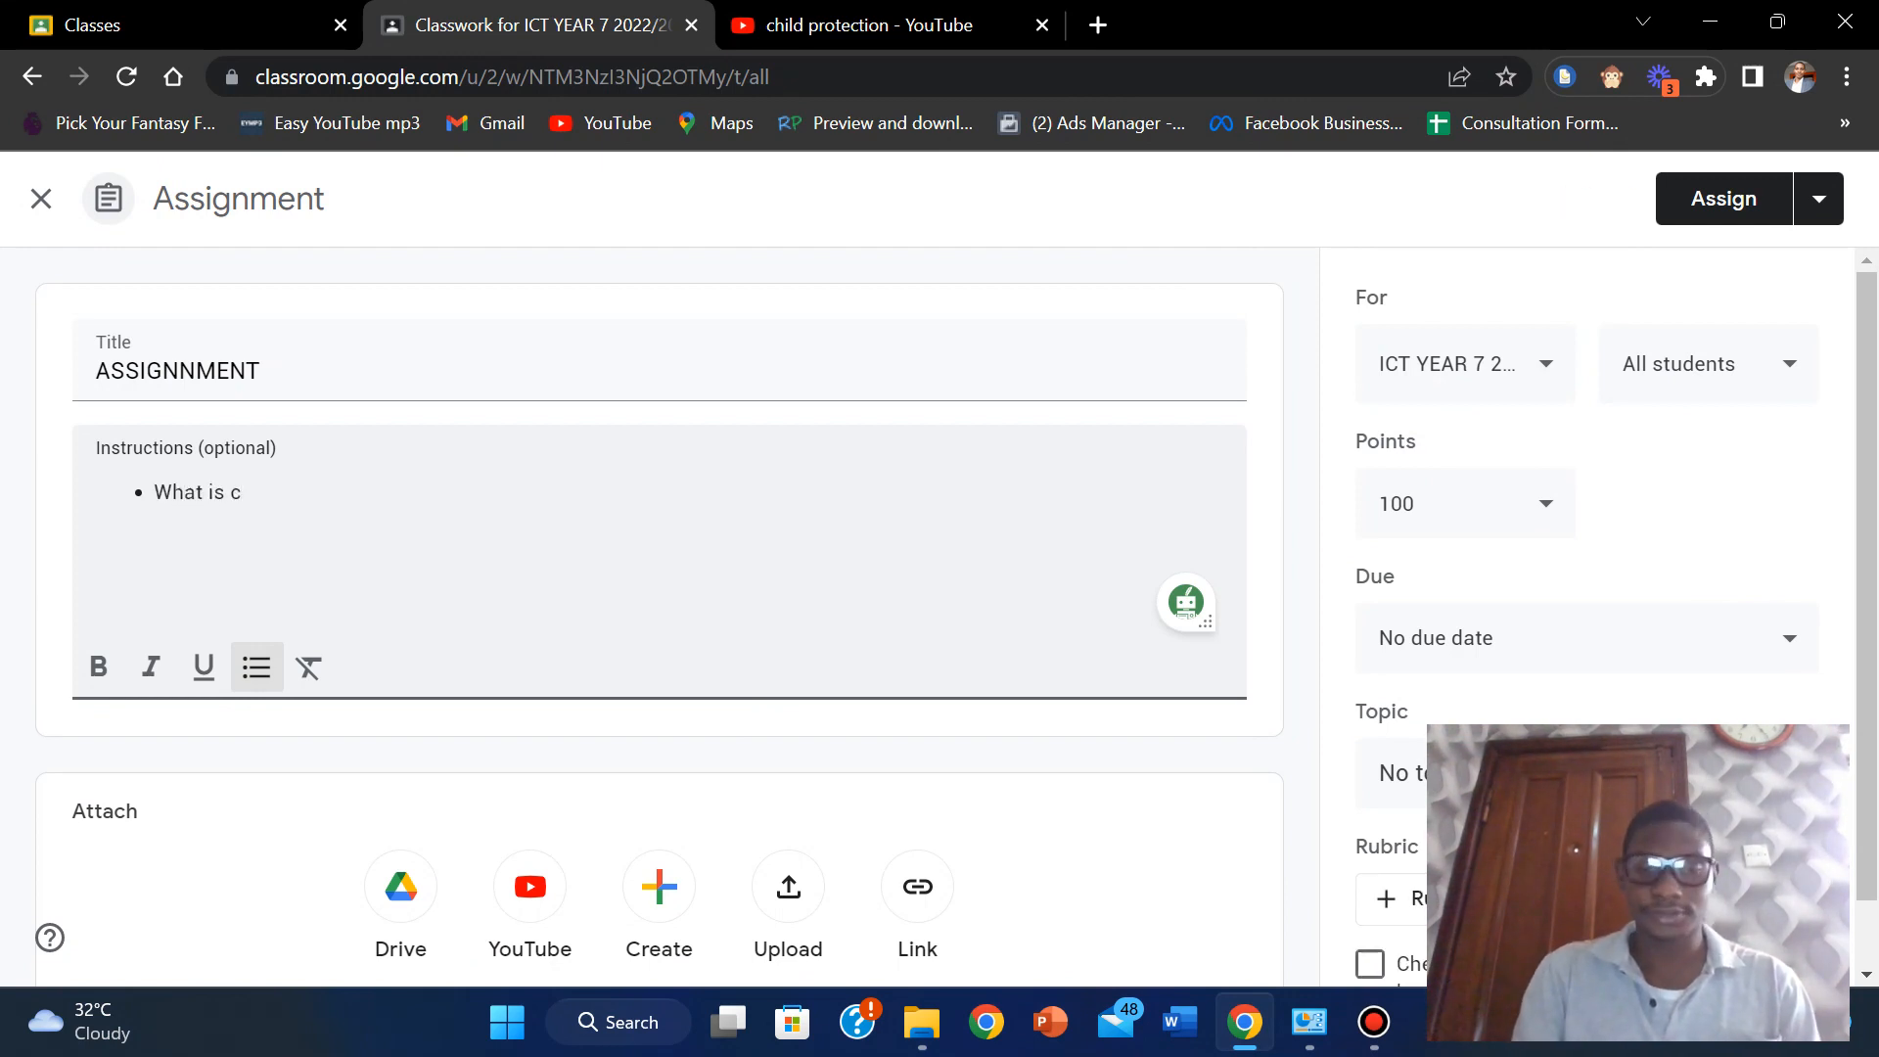
pyautogui.write('hild p')
pyautogui.write('tecti')
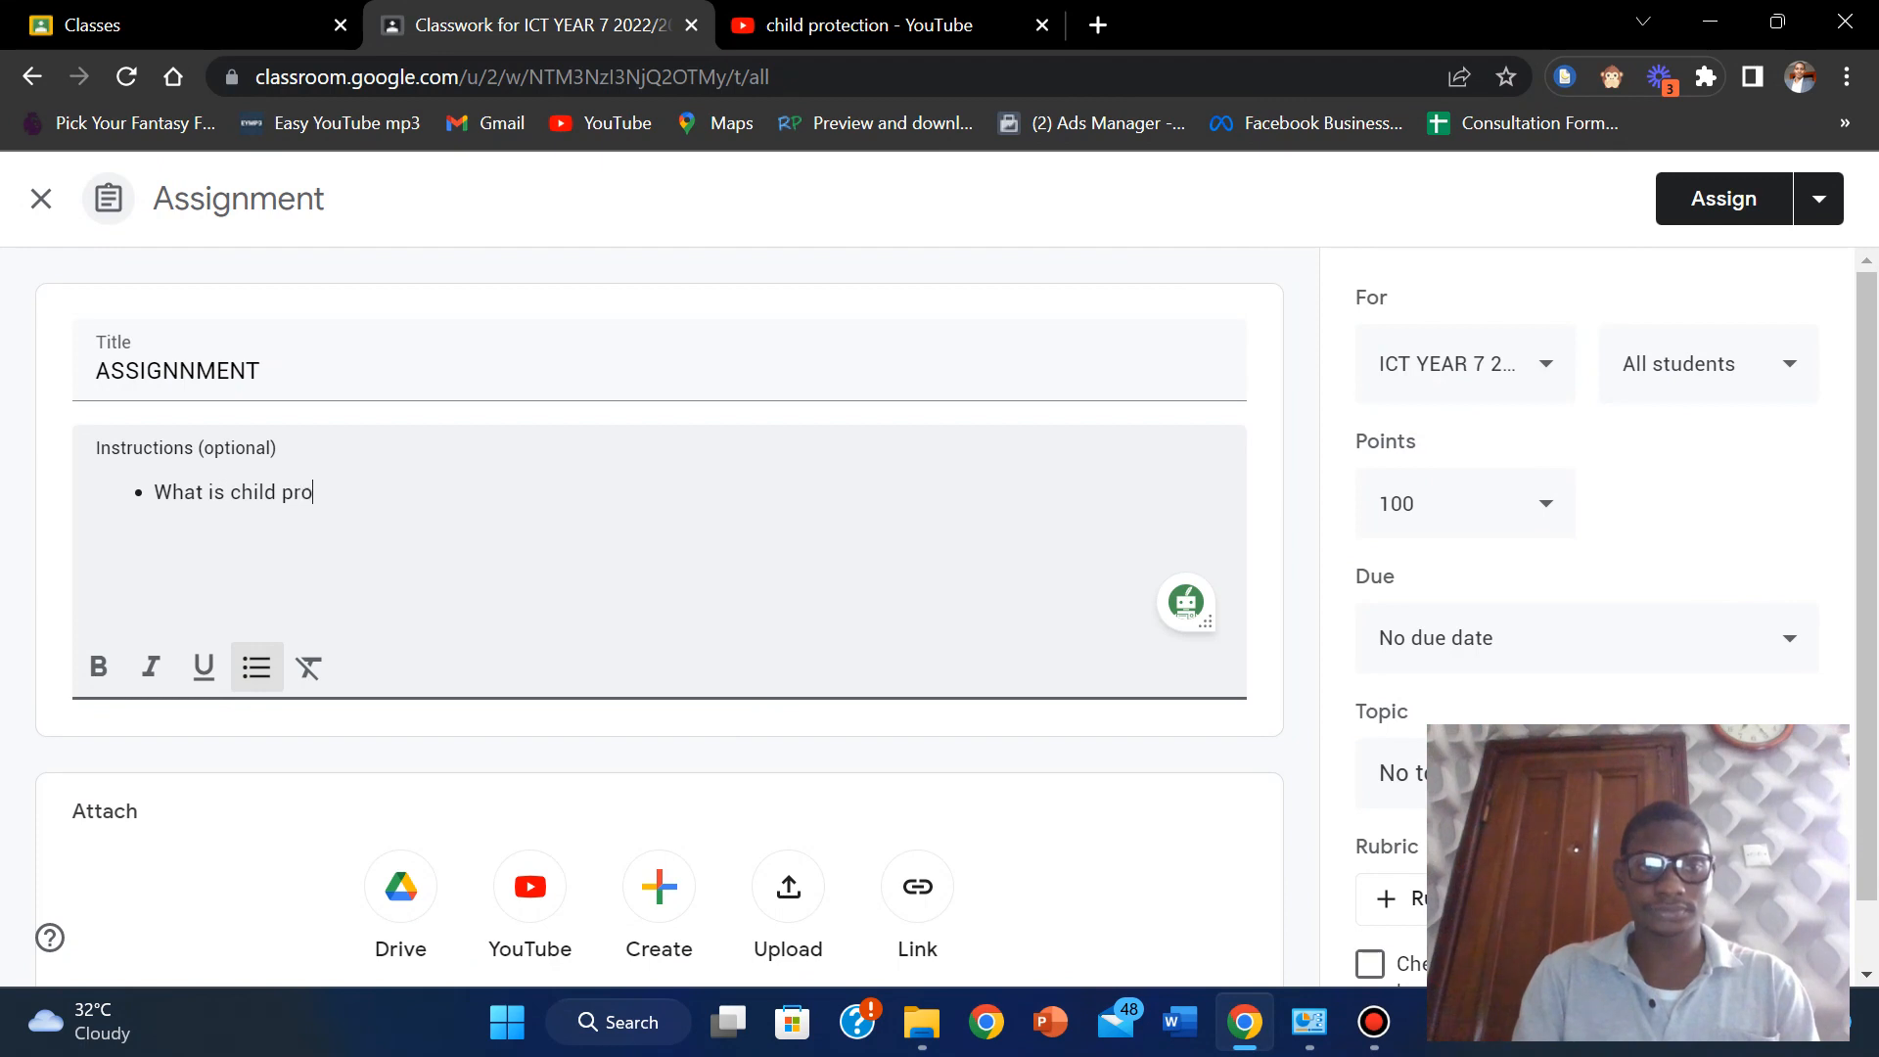
pyautogui.write('on')
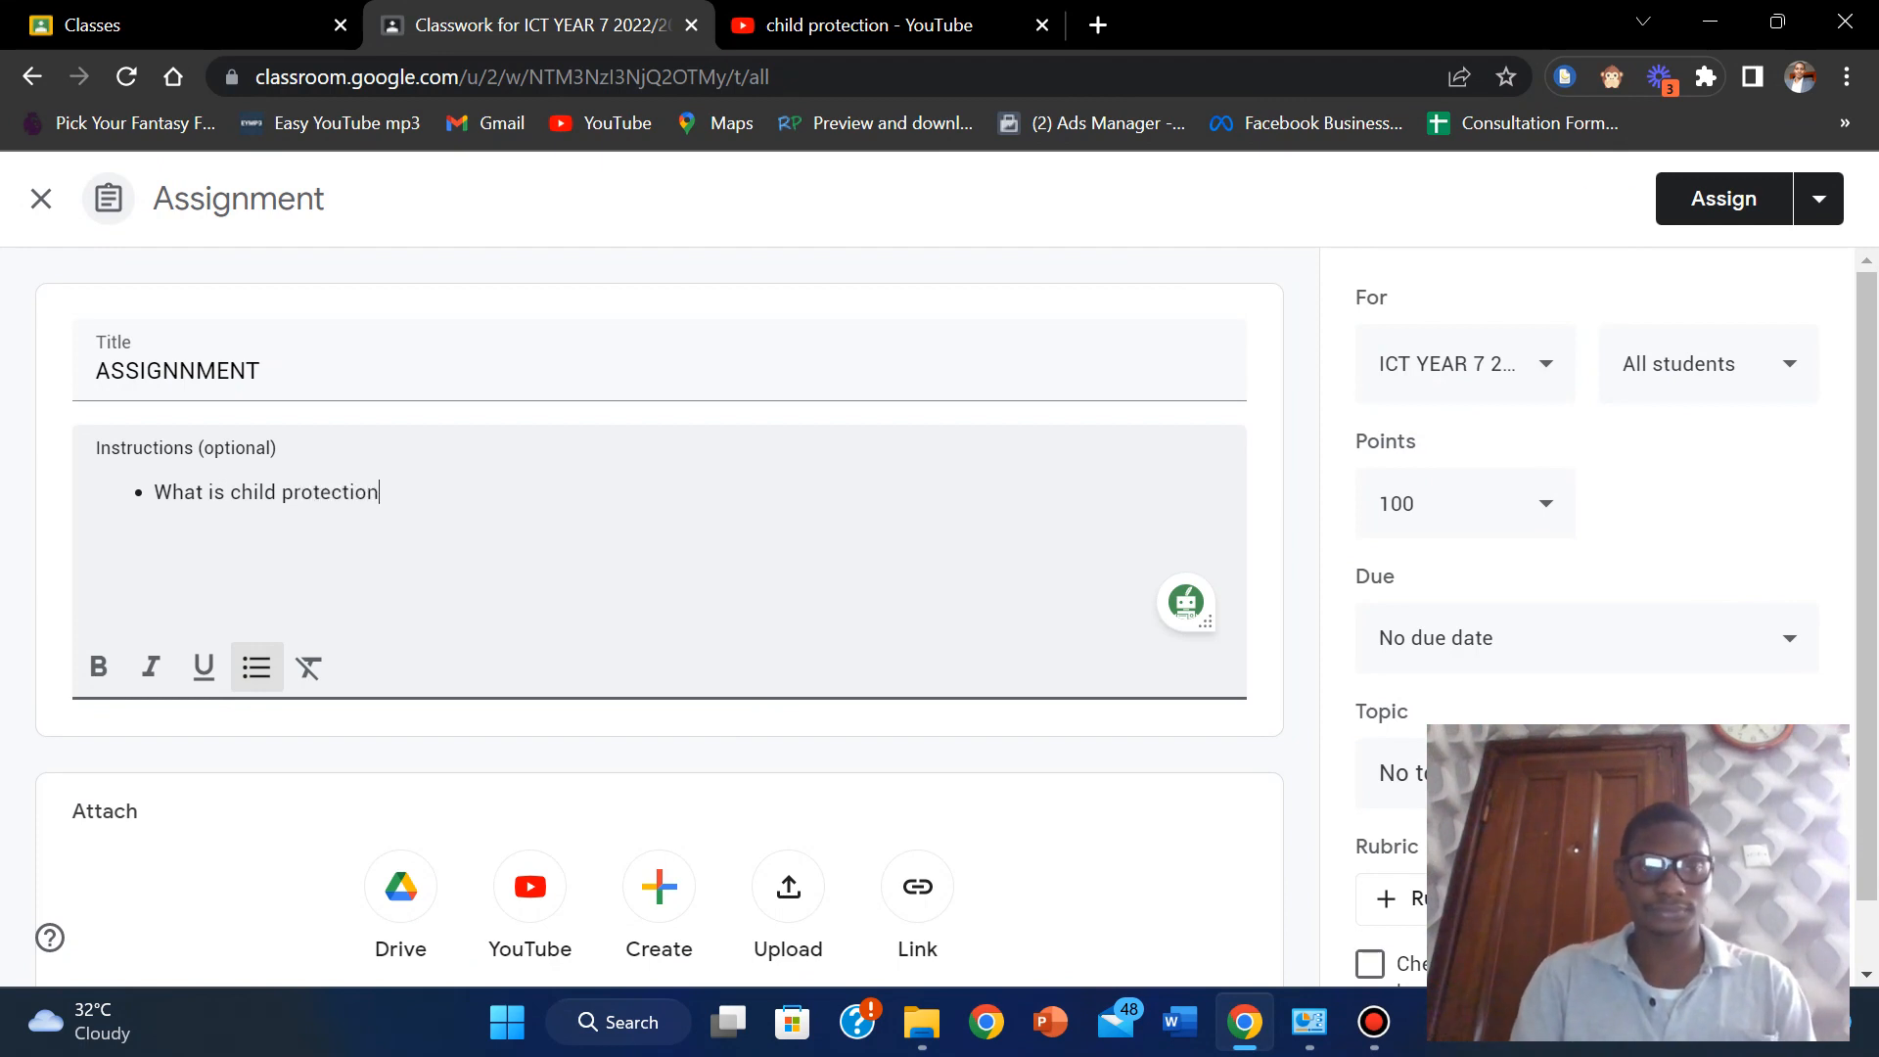
pyautogui.click(1430, 504)
pyautogui.press('BackSpace')
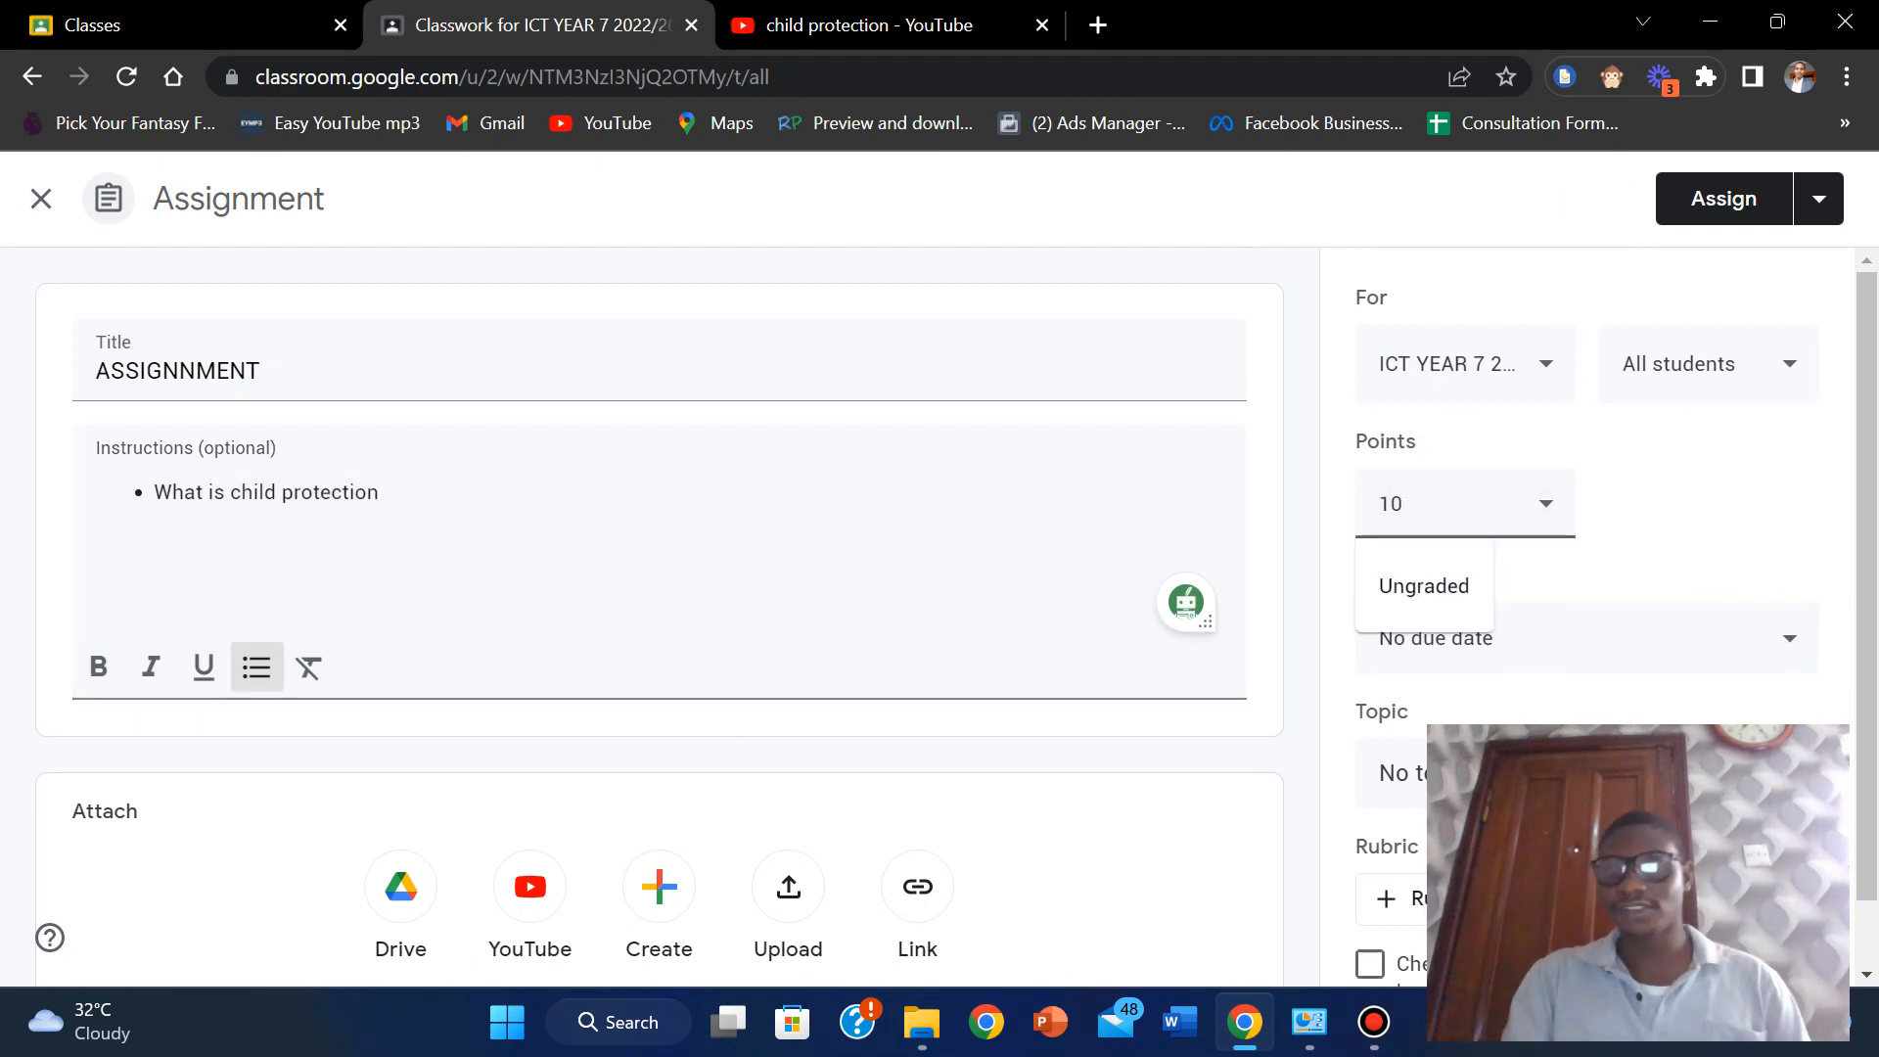
pyautogui.write('0')
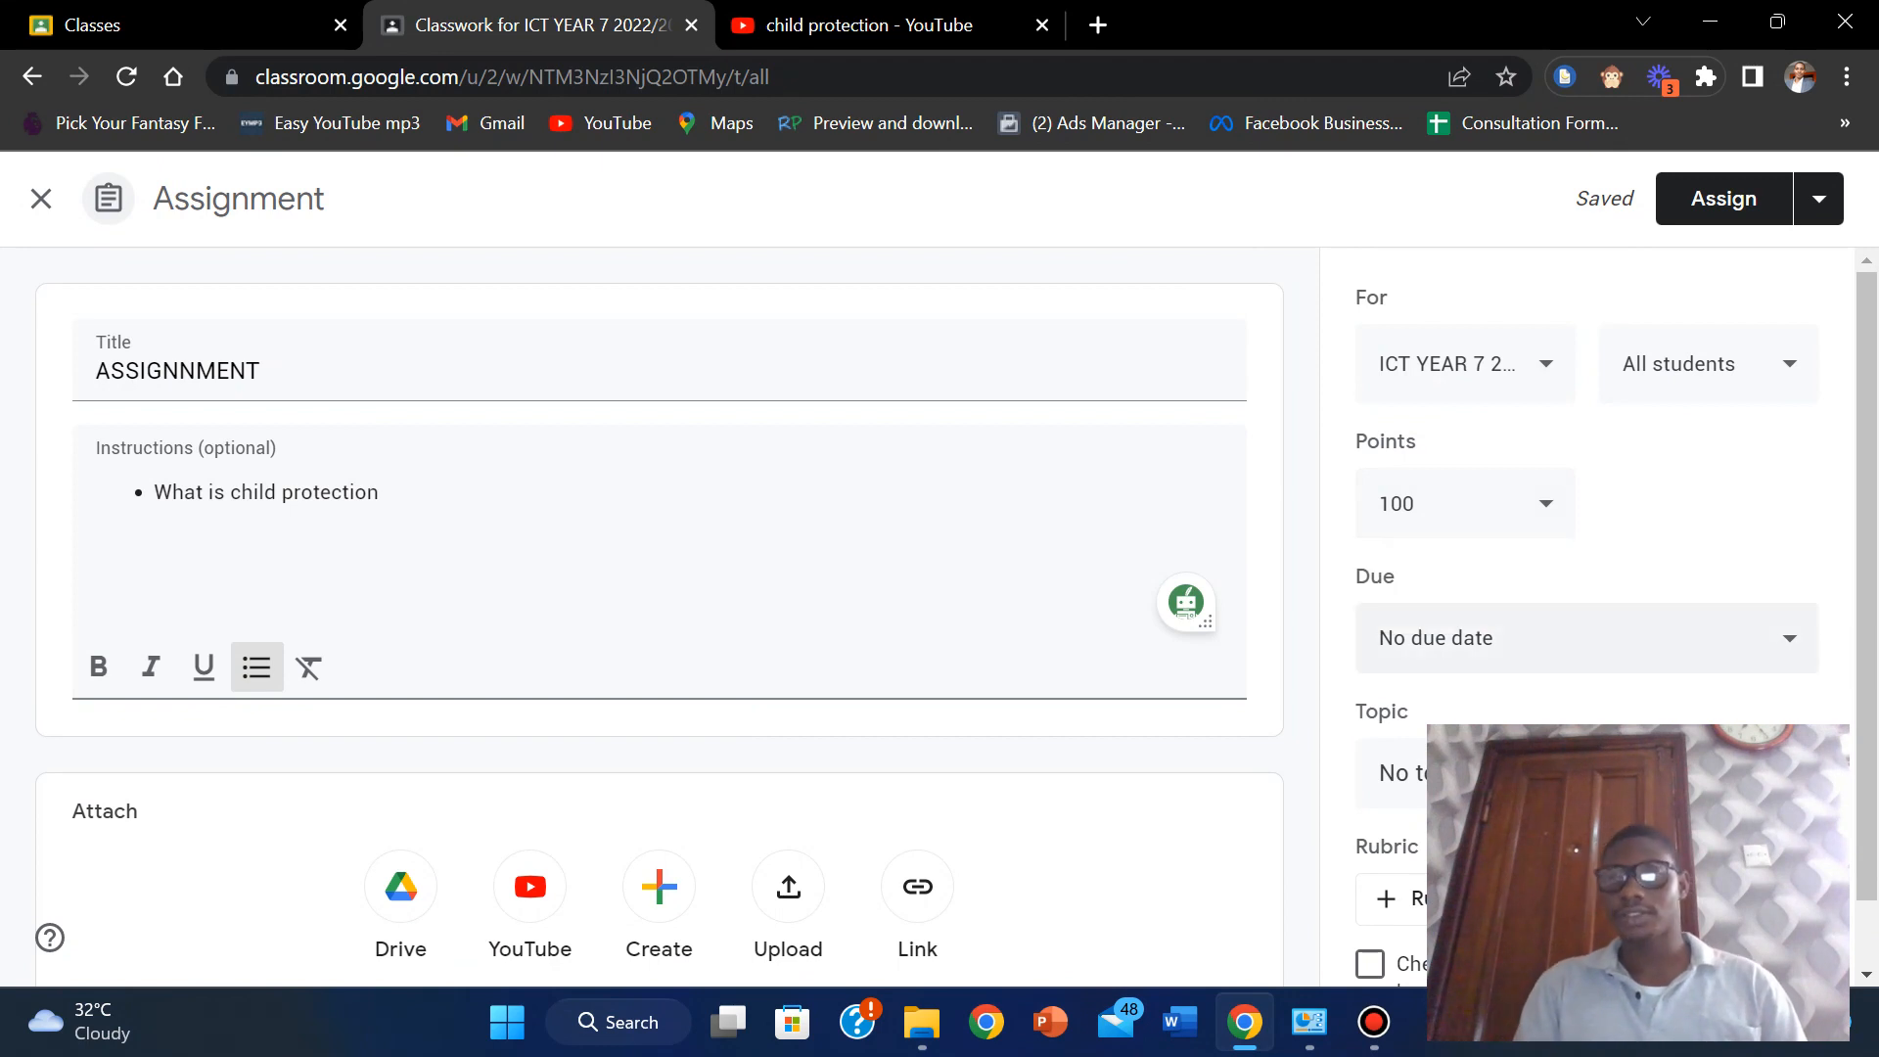
# Set the assignment's due date to 15 December 2022 at 11:59 PM and its topic to DEMONSTRATION.
pyautogui.click(1585, 638)
pyautogui.click(1538, 751)
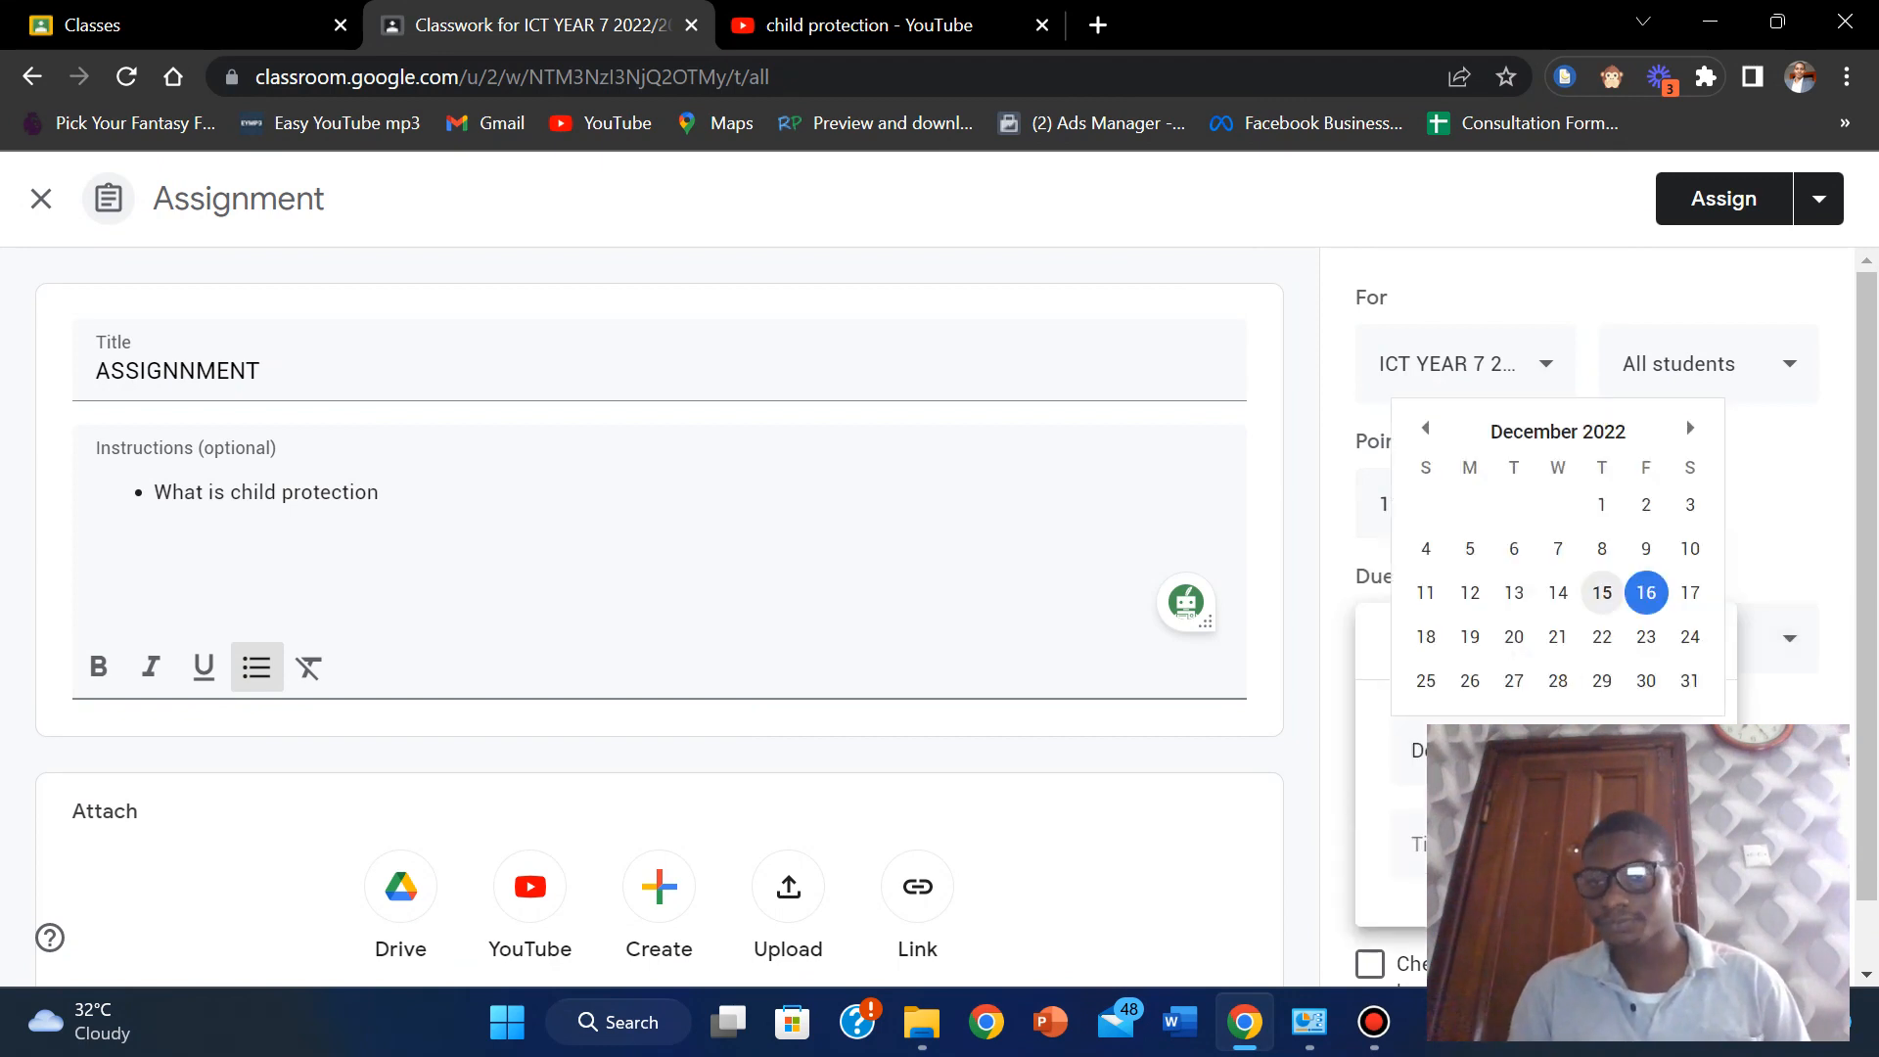
pyautogui.click(1601, 592)
pyautogui.click(1538, 844)
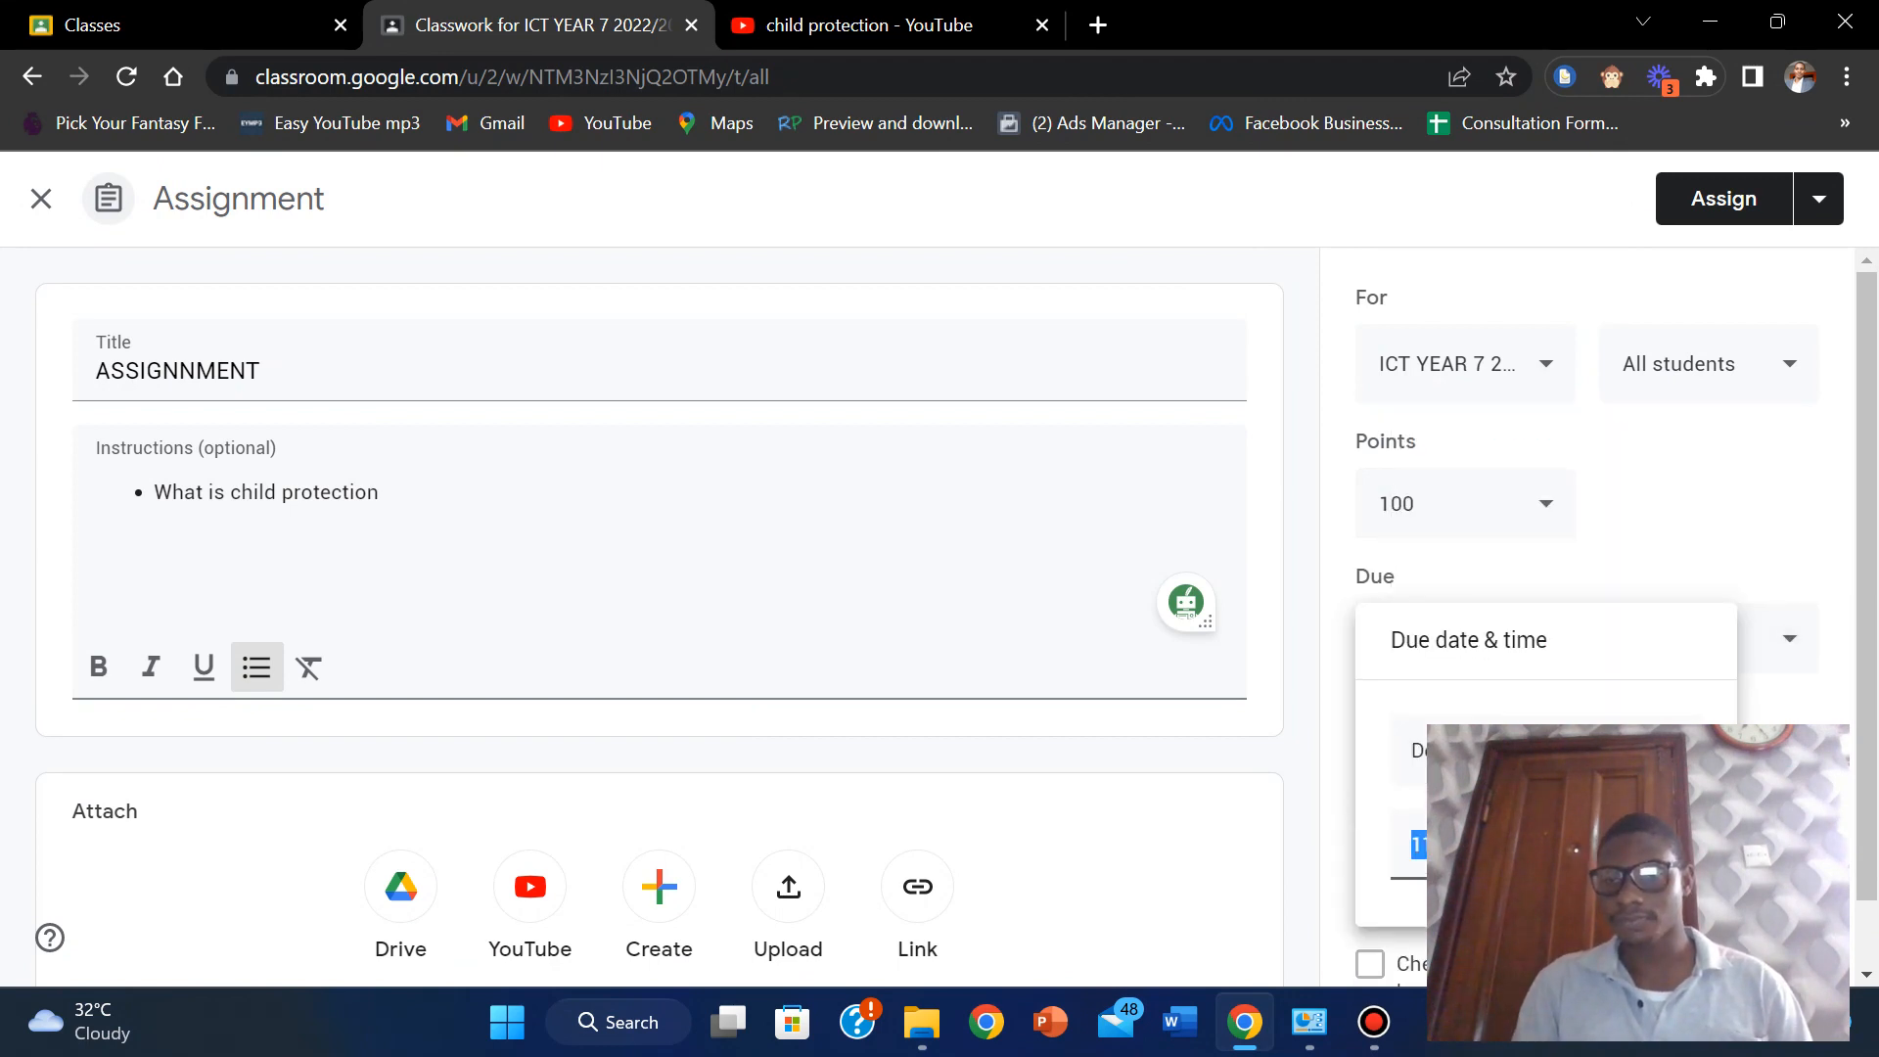
pyautogui.click(1771, 567)
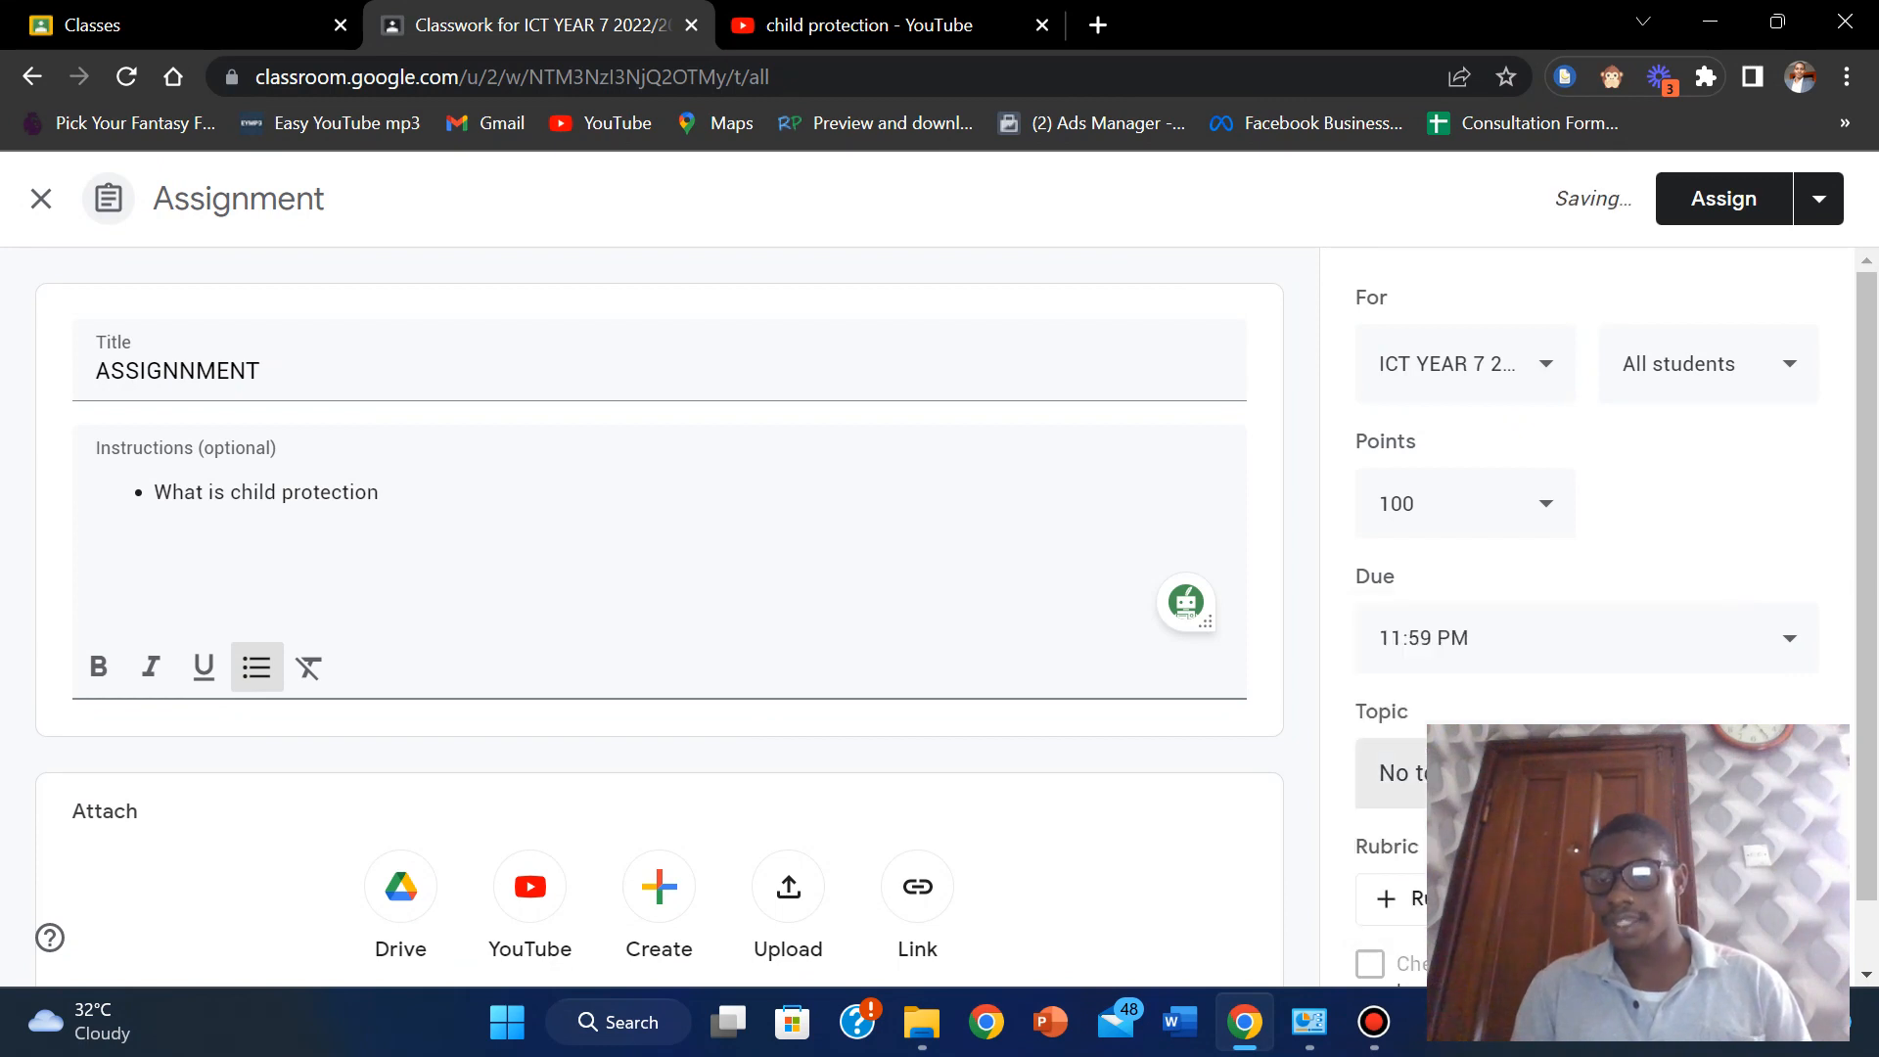
pyautogui.click(1389, 773)
pyautogui.click(1474, 464)
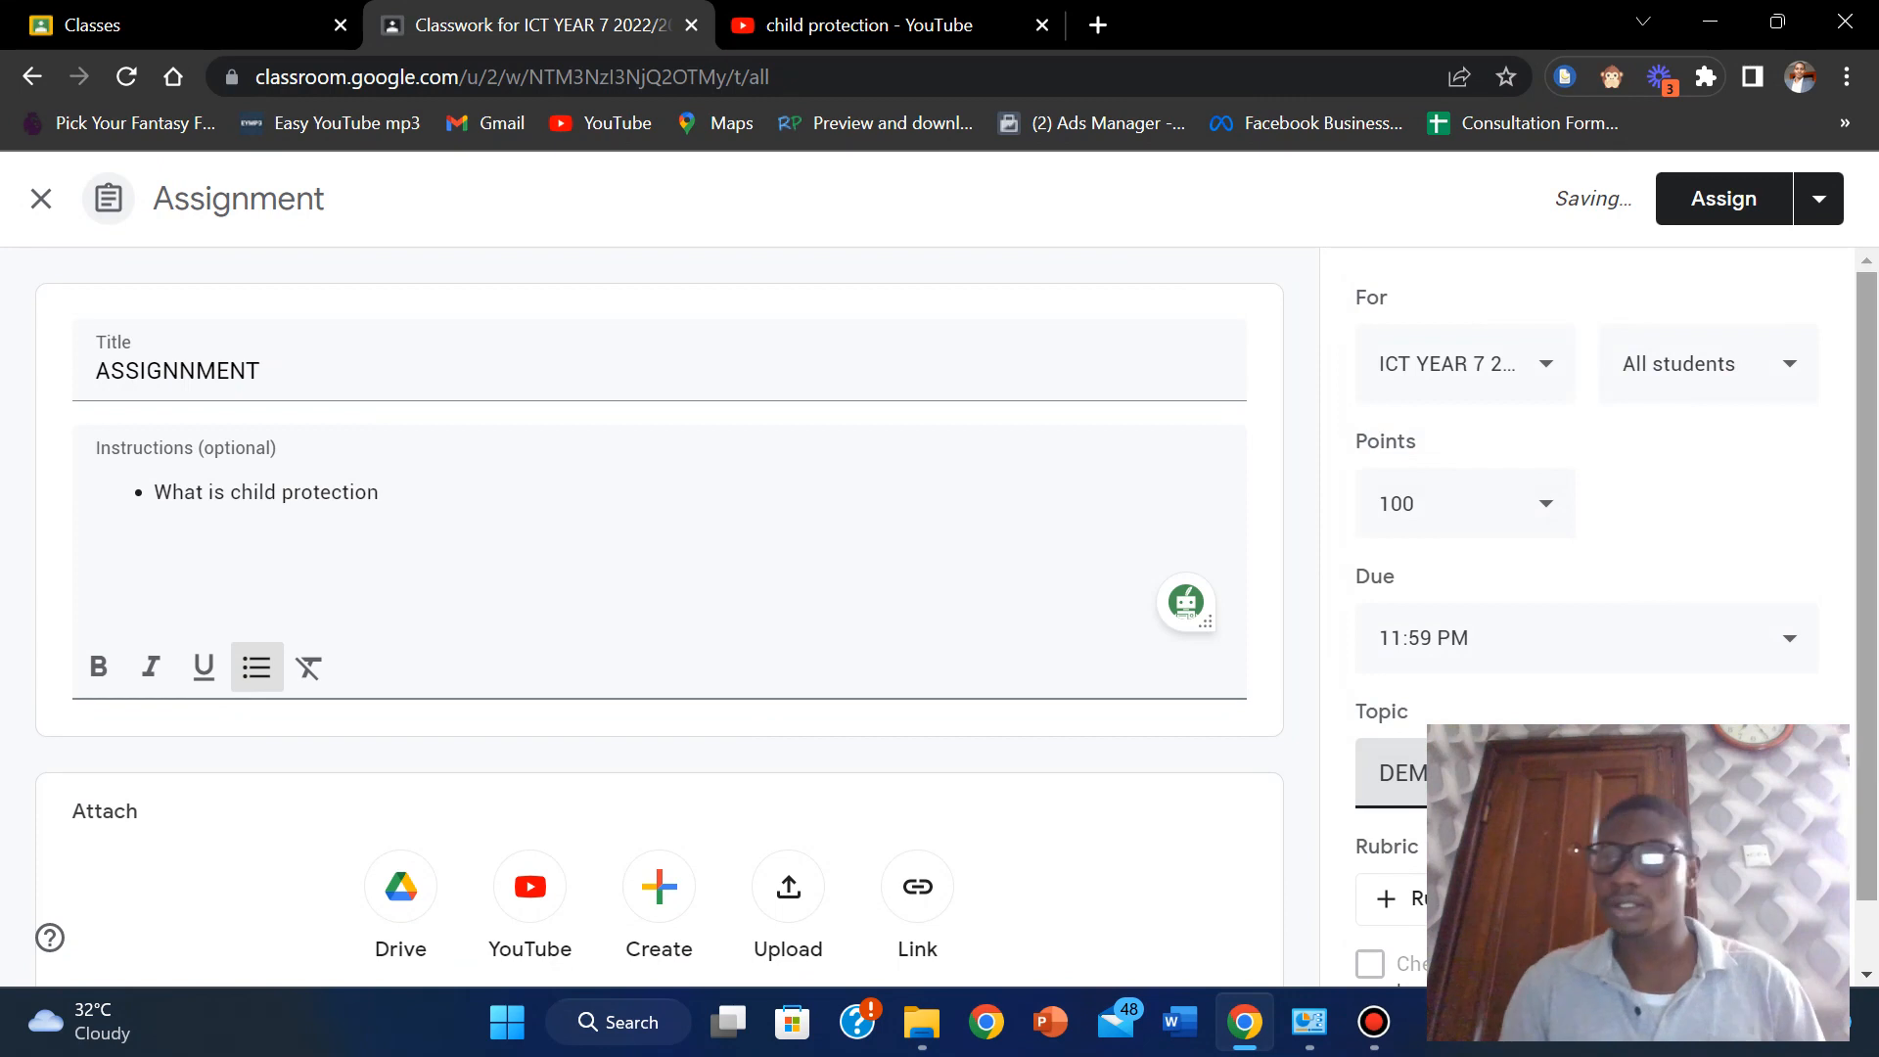
# Set the assignment's points to 10 and assign it to all students in the class.
pyautogui.scroll(-1, 939, 616)
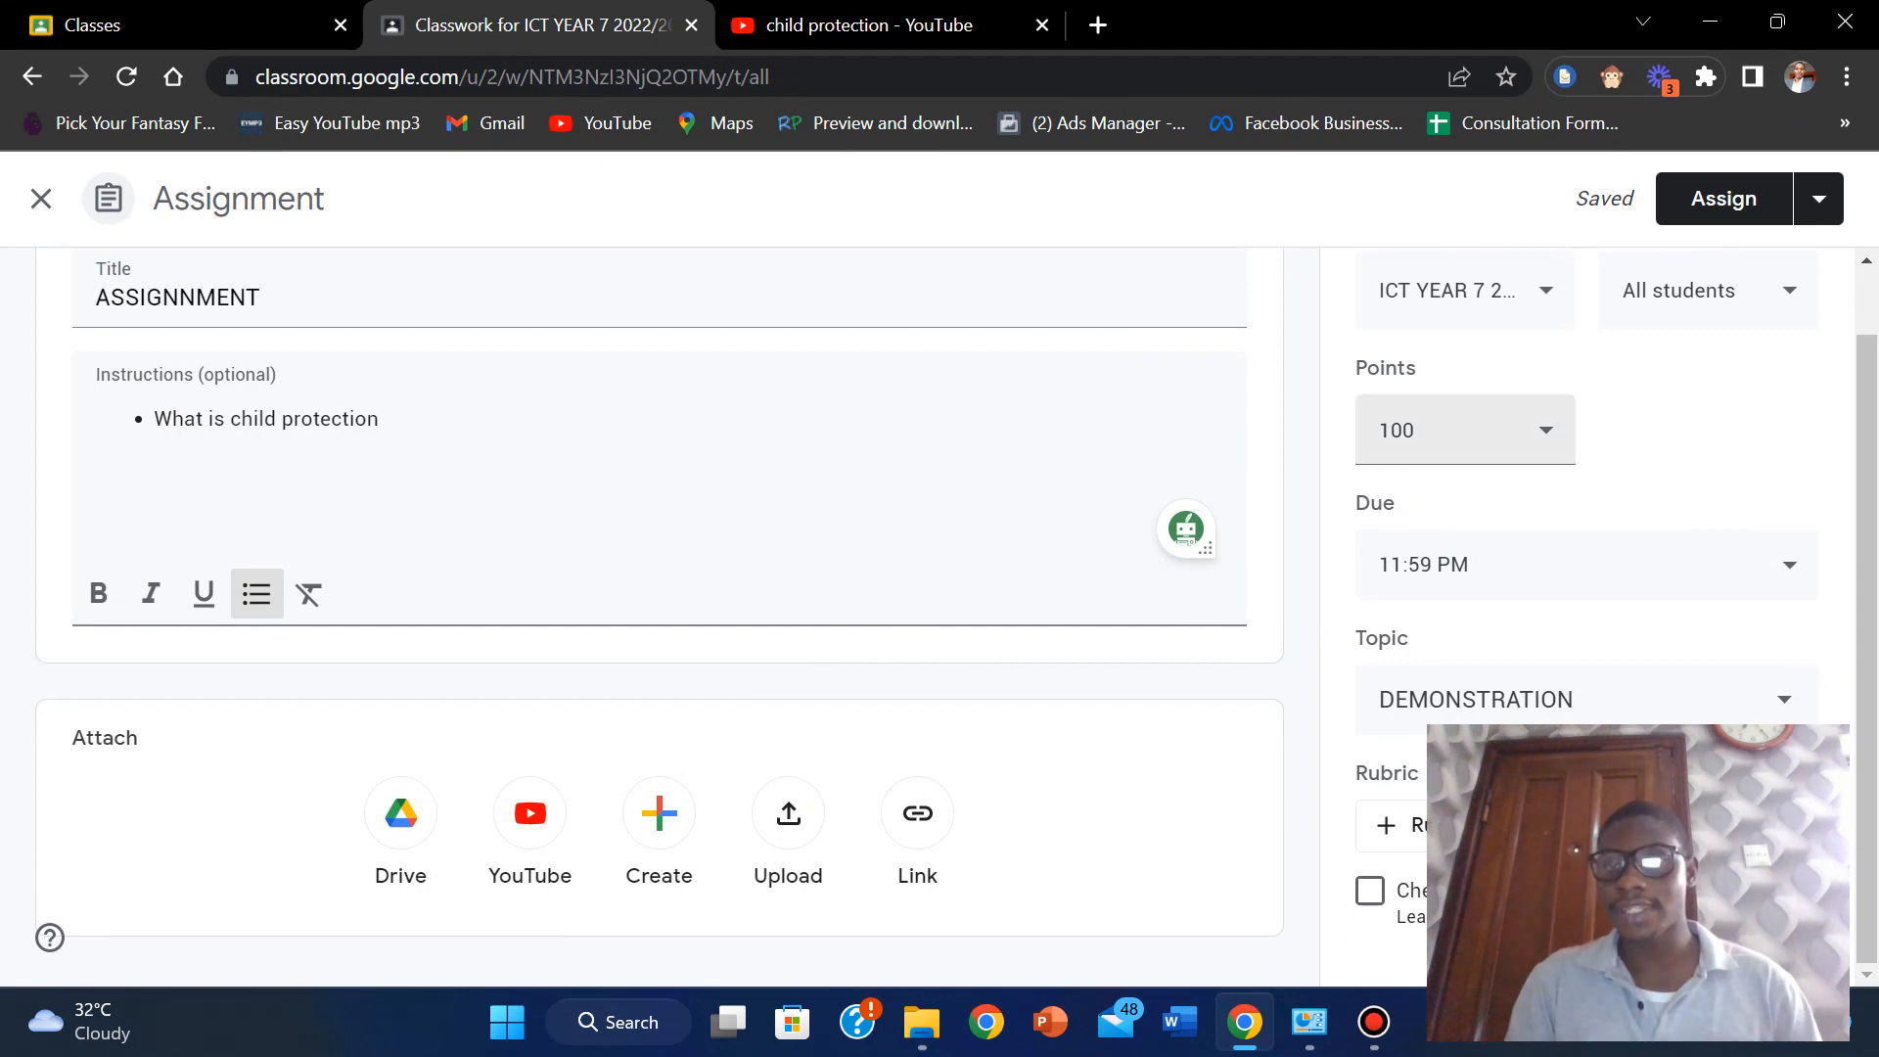
pyautogui.click(1437, 431)
pyautogui.press('BackSpace')
pyautogui.click(1699, 430)
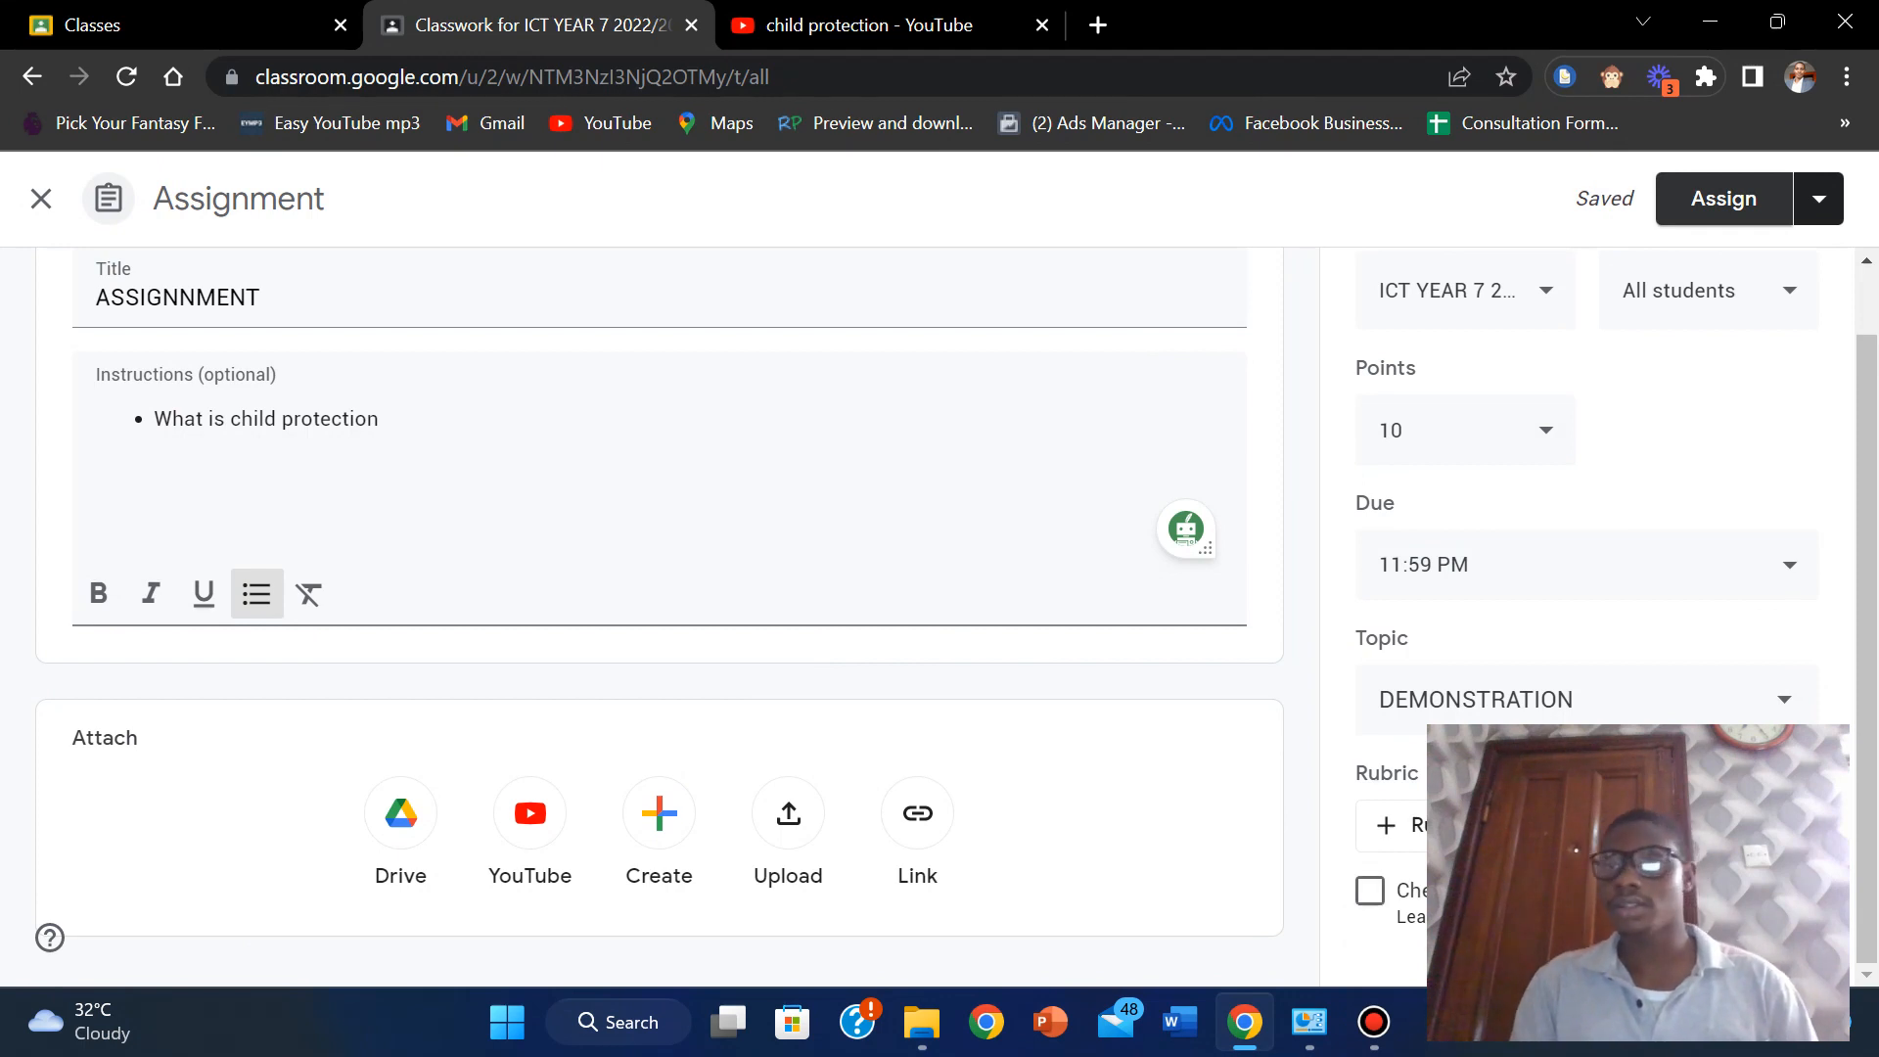
pyautogui.click(1724, 199)
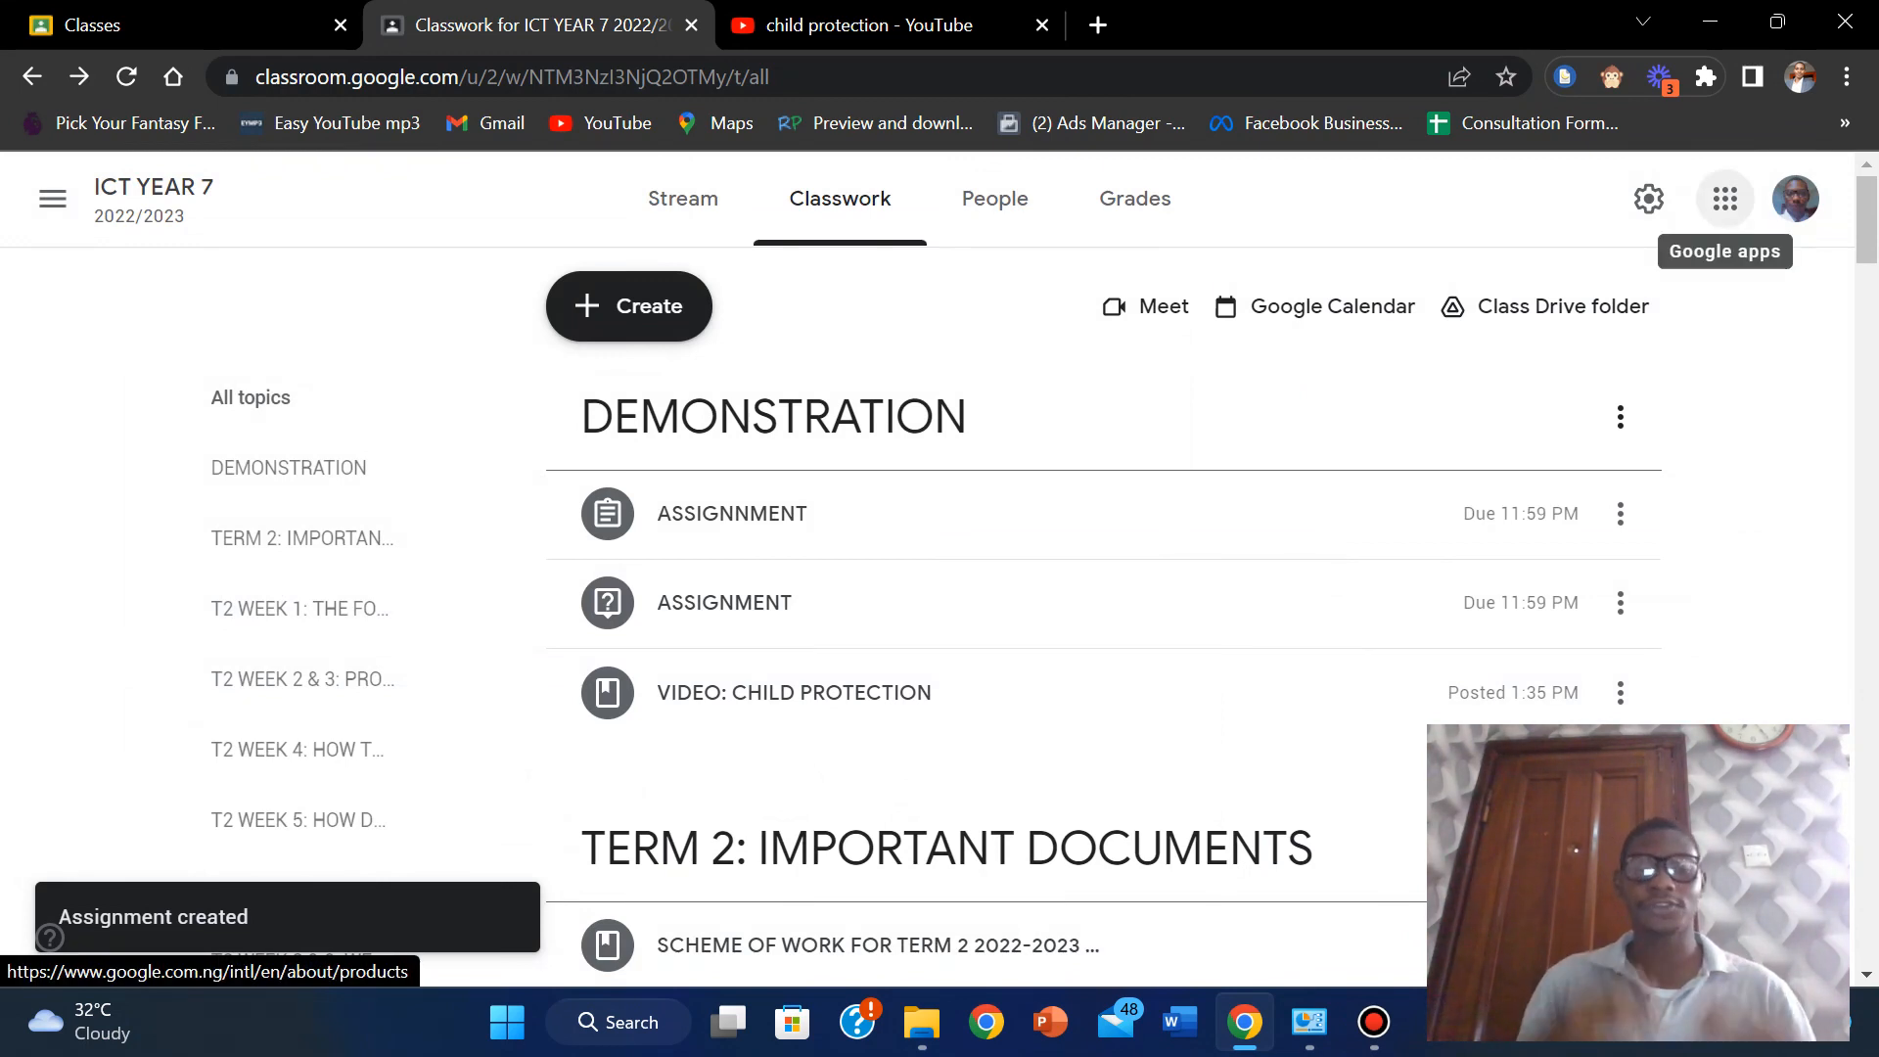
# Look through the weekly topics and posted work in Classwork, and view the class gradebook.
pyautogui.scroll(-20, 1104, 606)
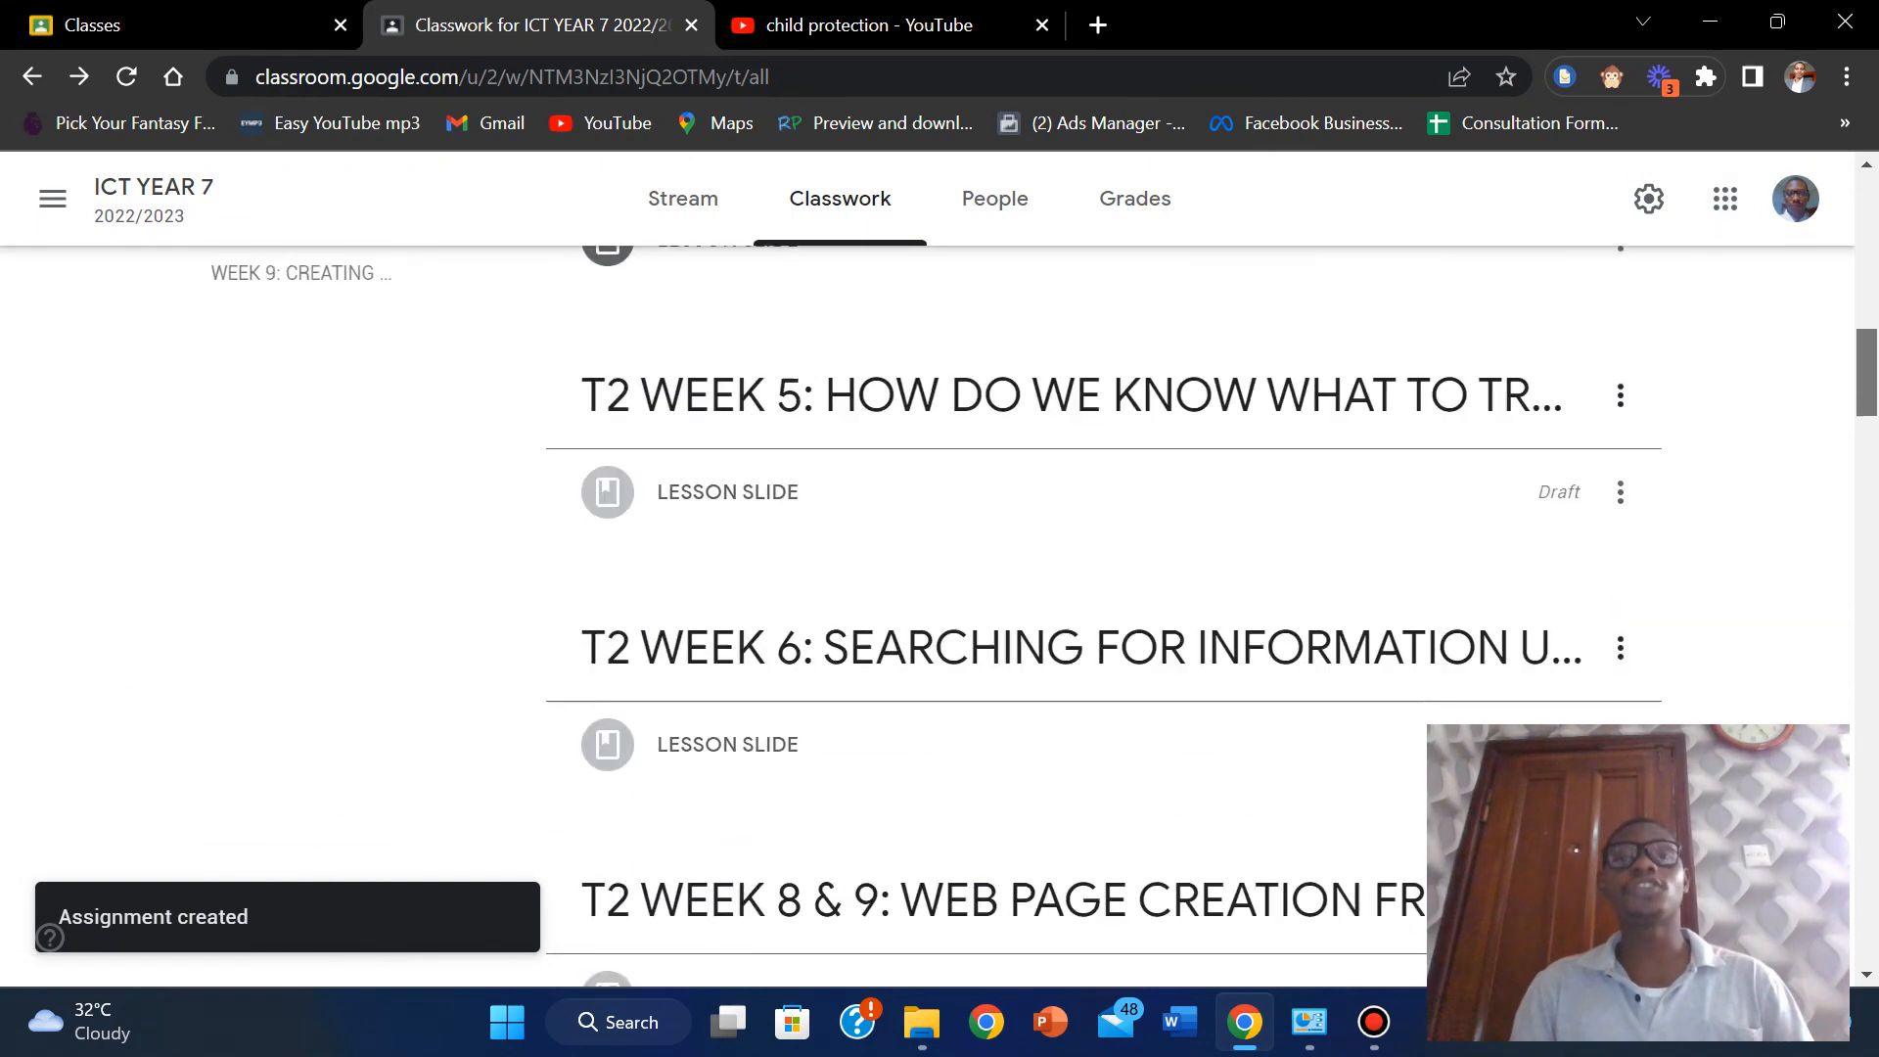
pyautogui.scroll(-12, 1104, 607)
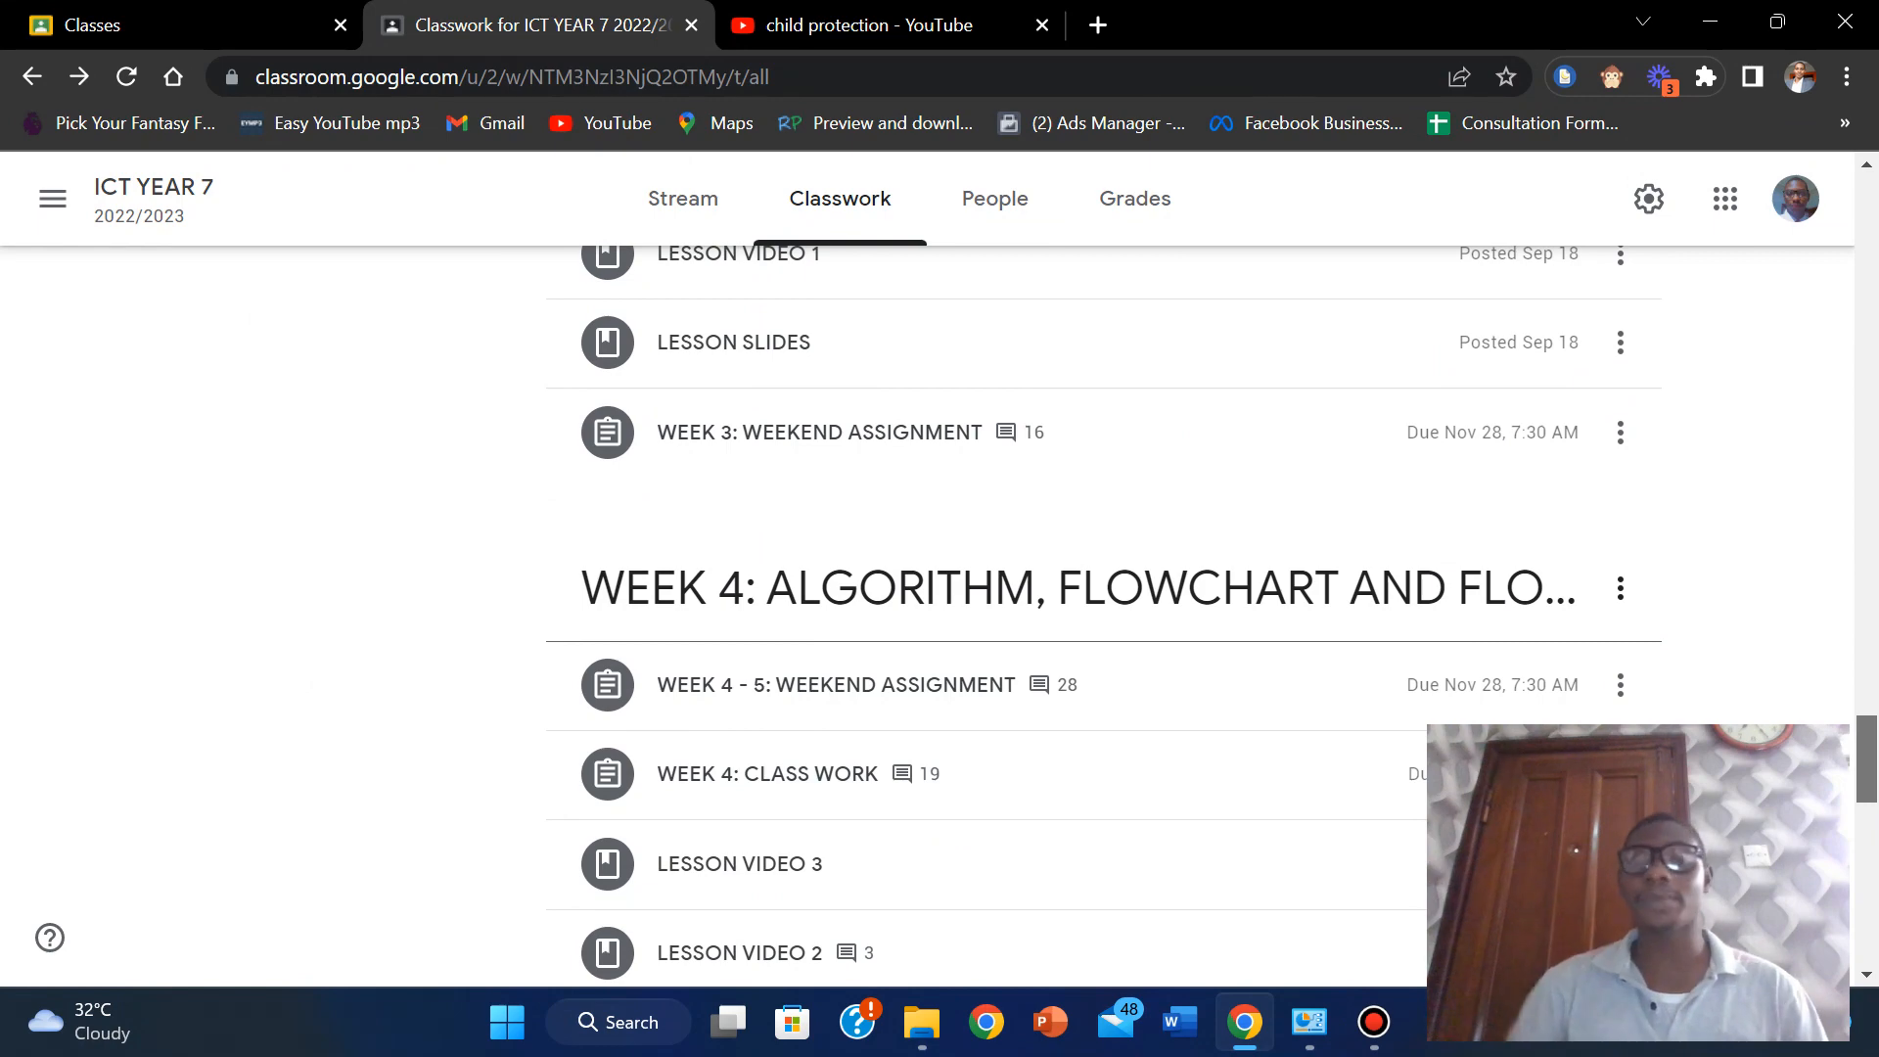
pyautogui.scroll(20, 1104, 587)
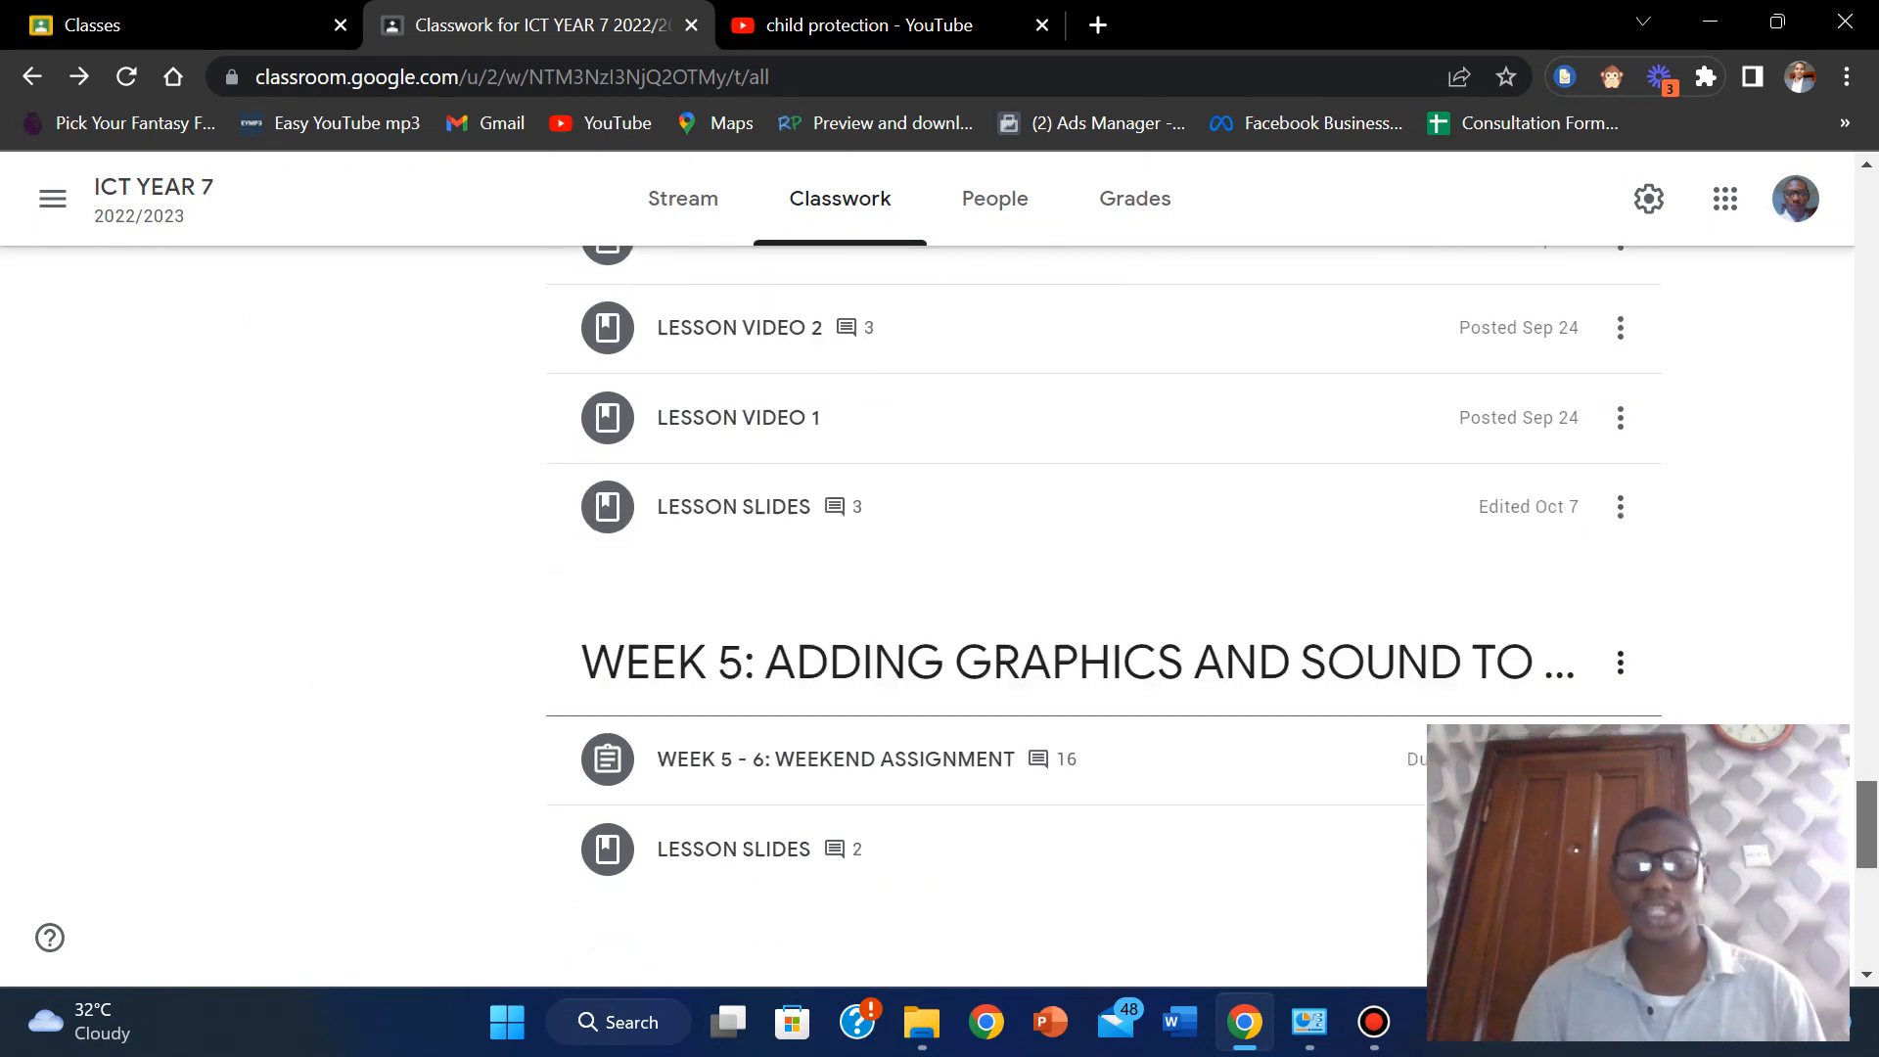
pyautogui.scroll(20, 1104, 587)
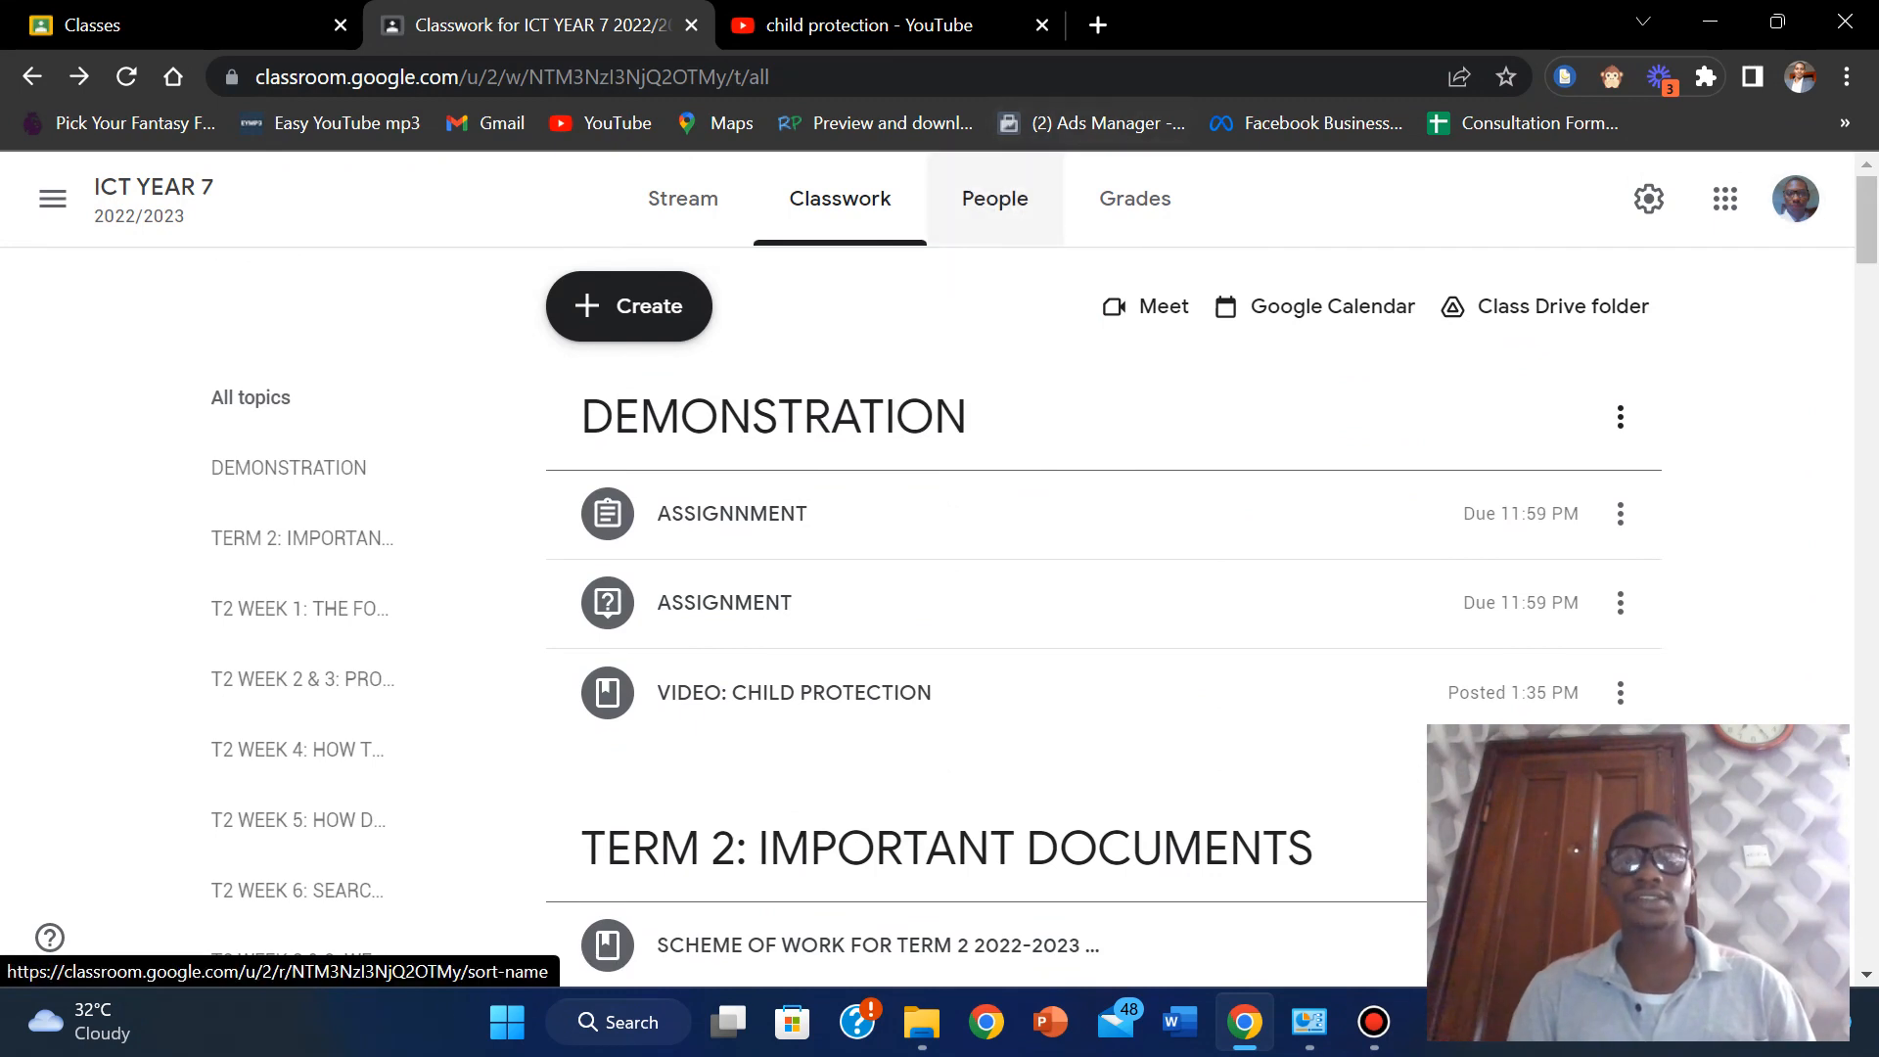
pyautogui.click(1135, 197)
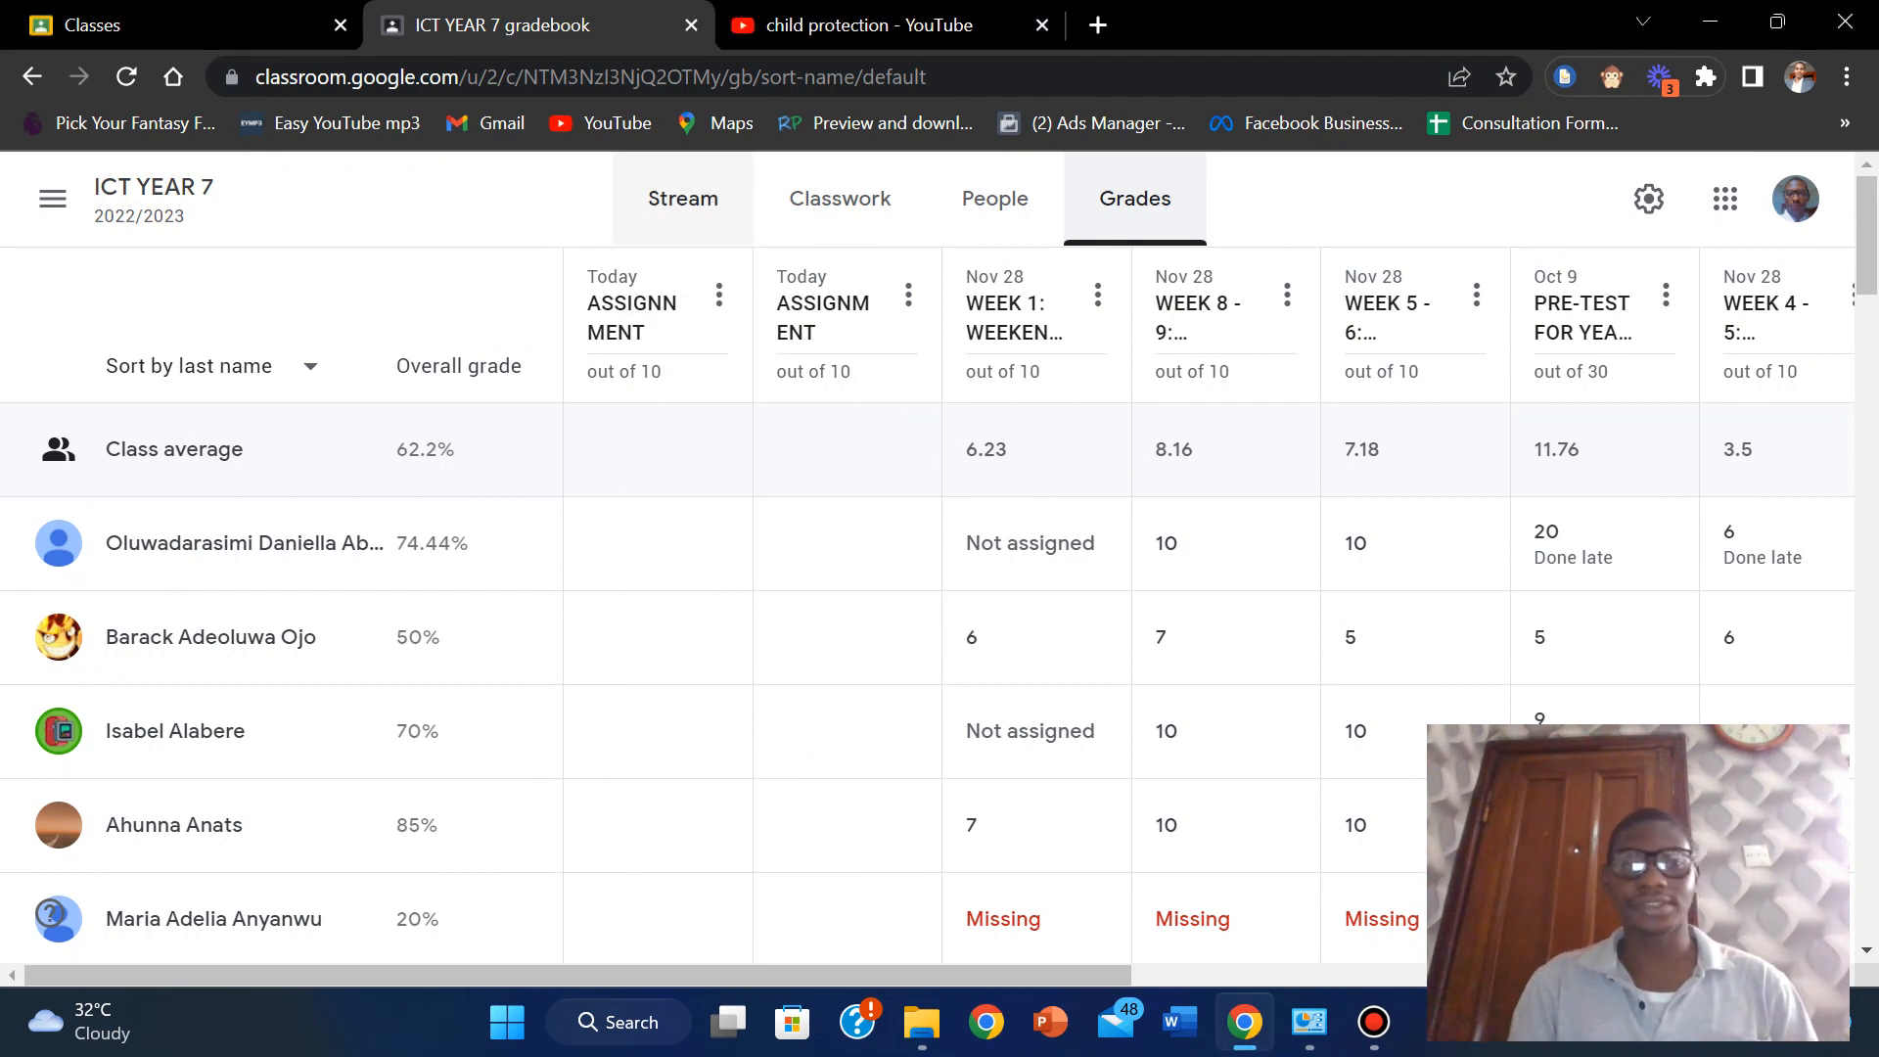
pyautogui.moveTo(1867, 235)
pyautogui.mouseDown()
pyautogui.moveTo(1867, 335)
pyautogui.moveTo(1867, 234)
pyautogui.mouseUp()
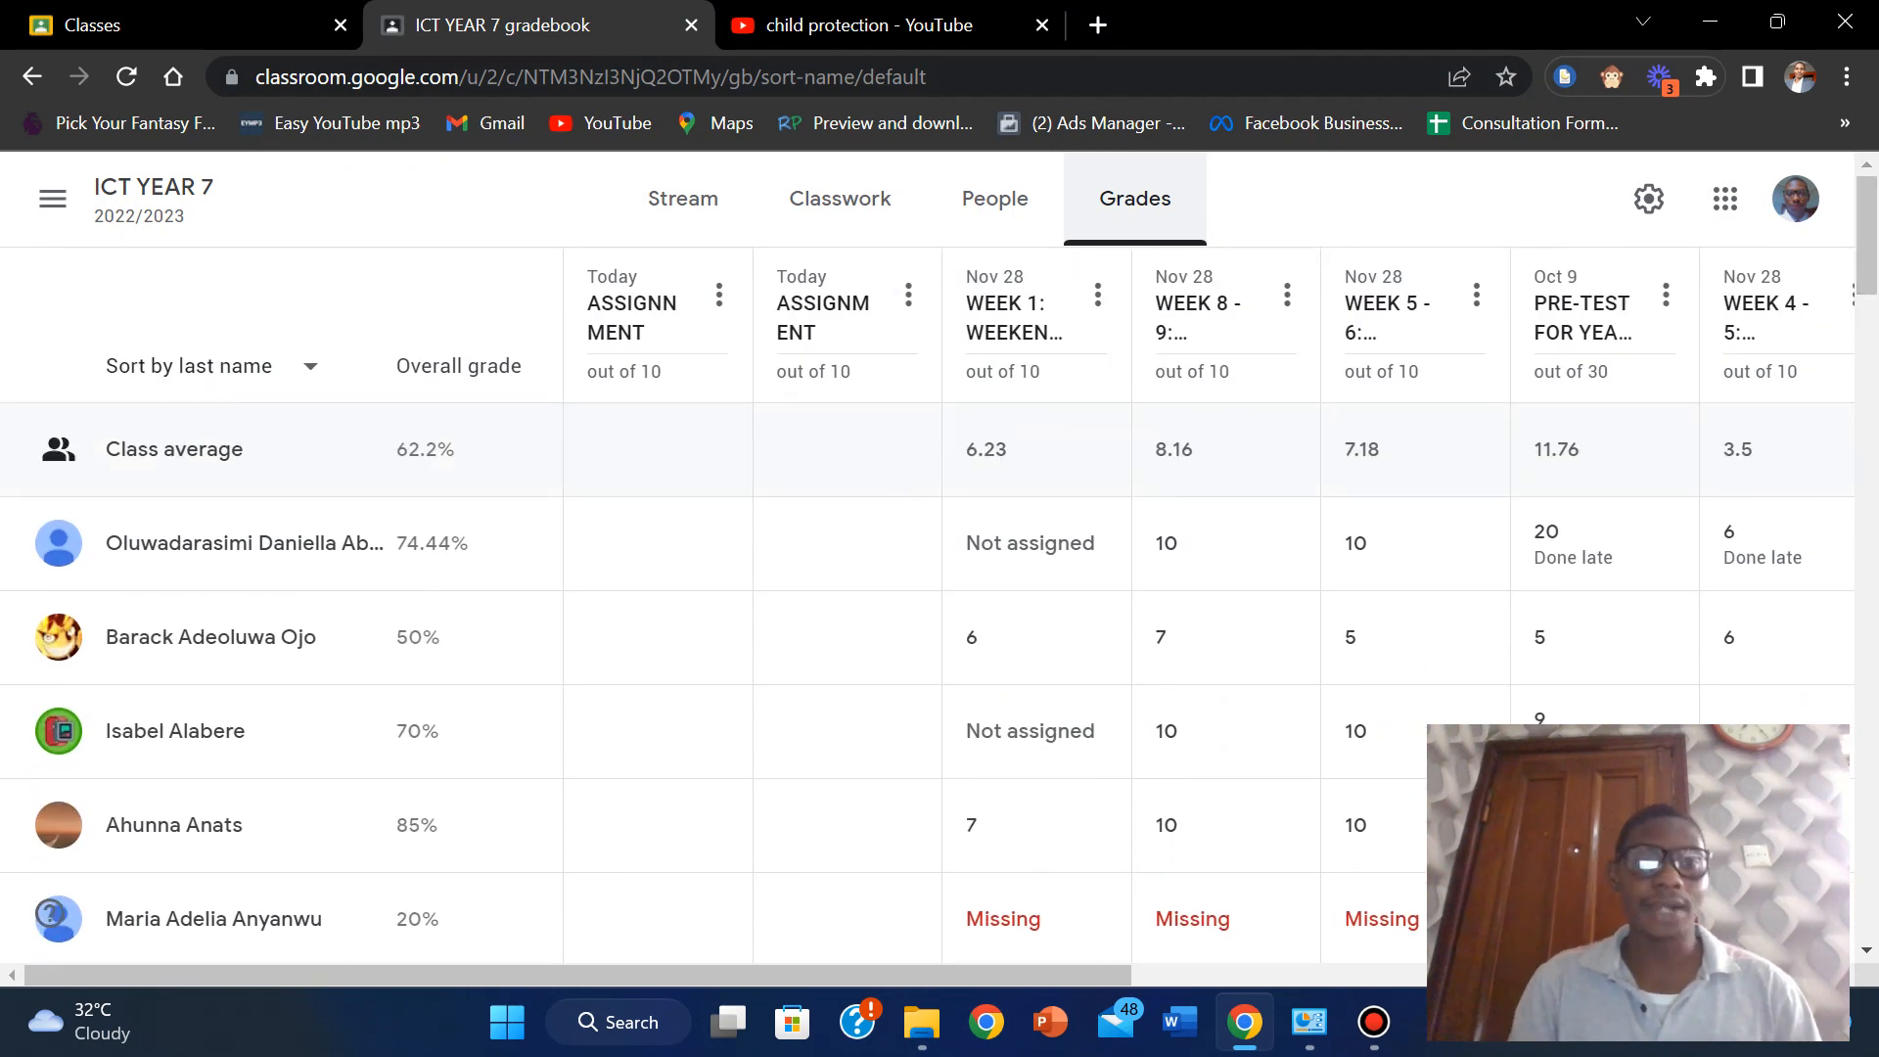
# Return to the class Stream and browse the list of taught and enrolled classes.
pyautogui.click(683, 200)
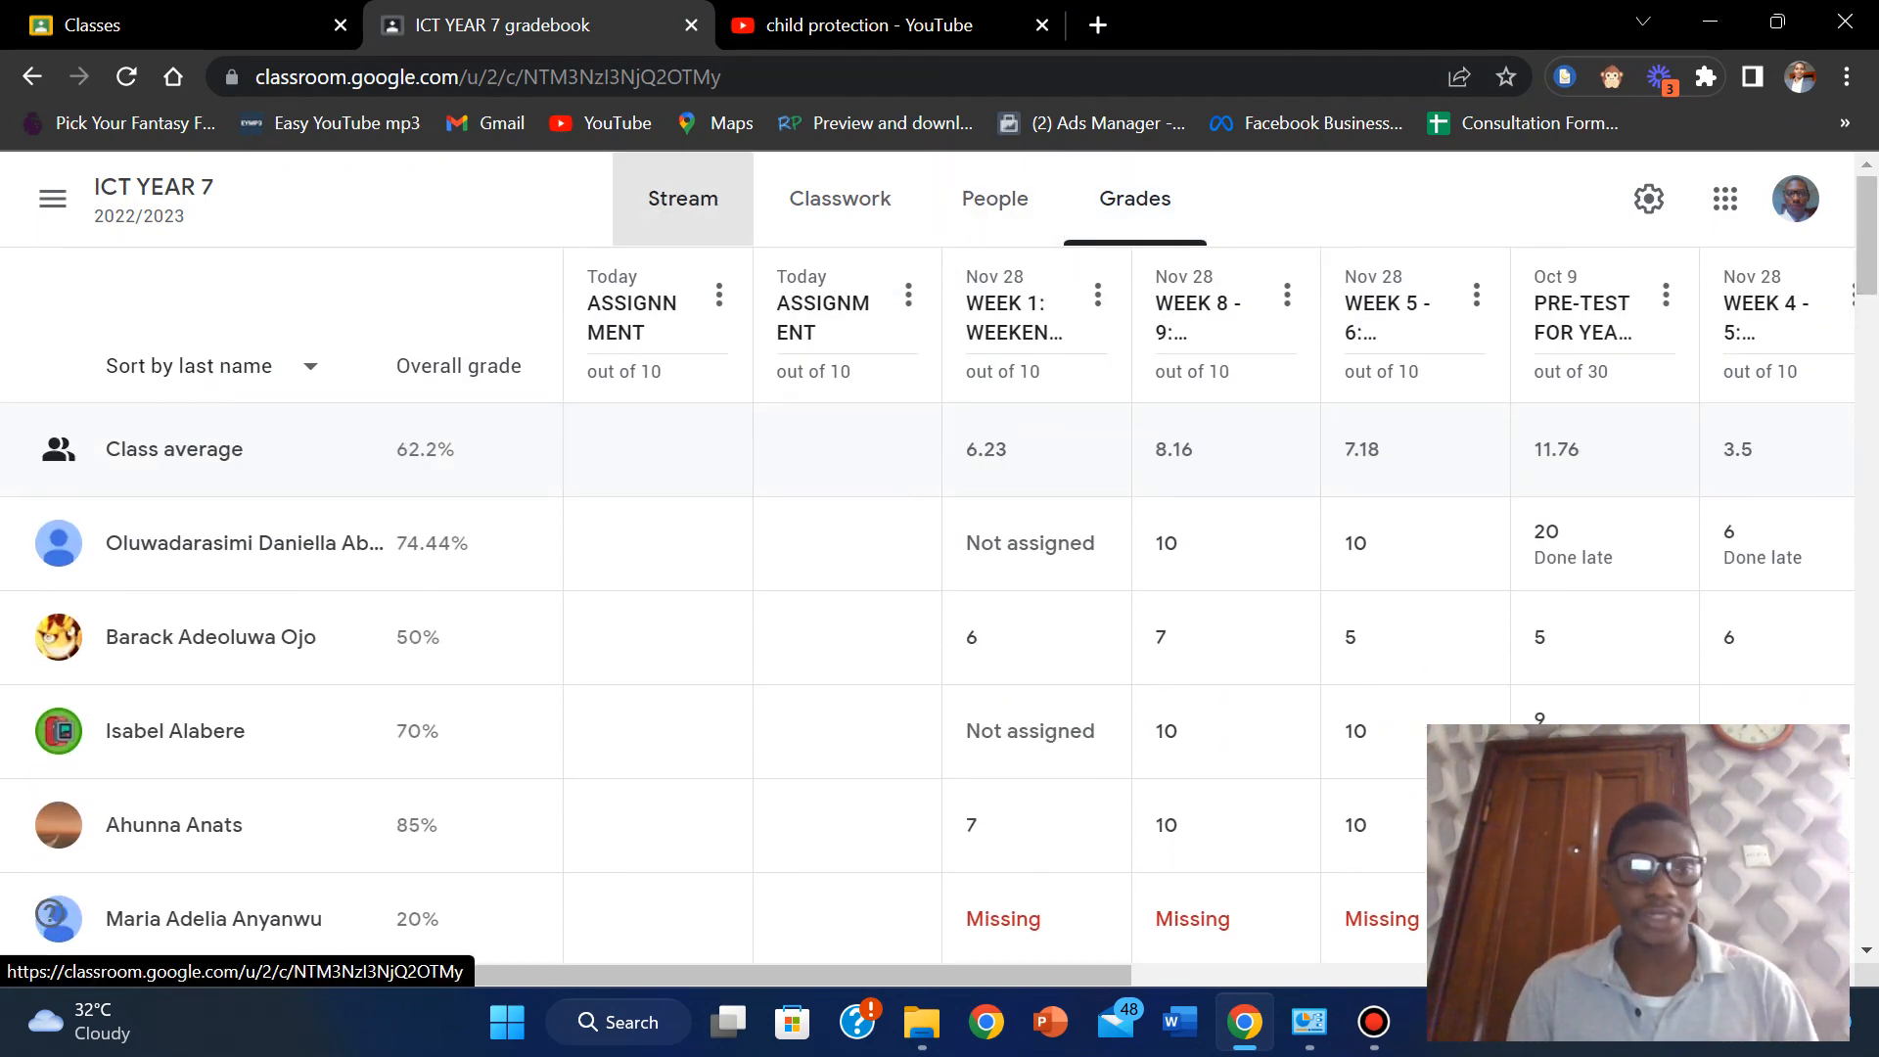
pyautogui.click(53, 199)
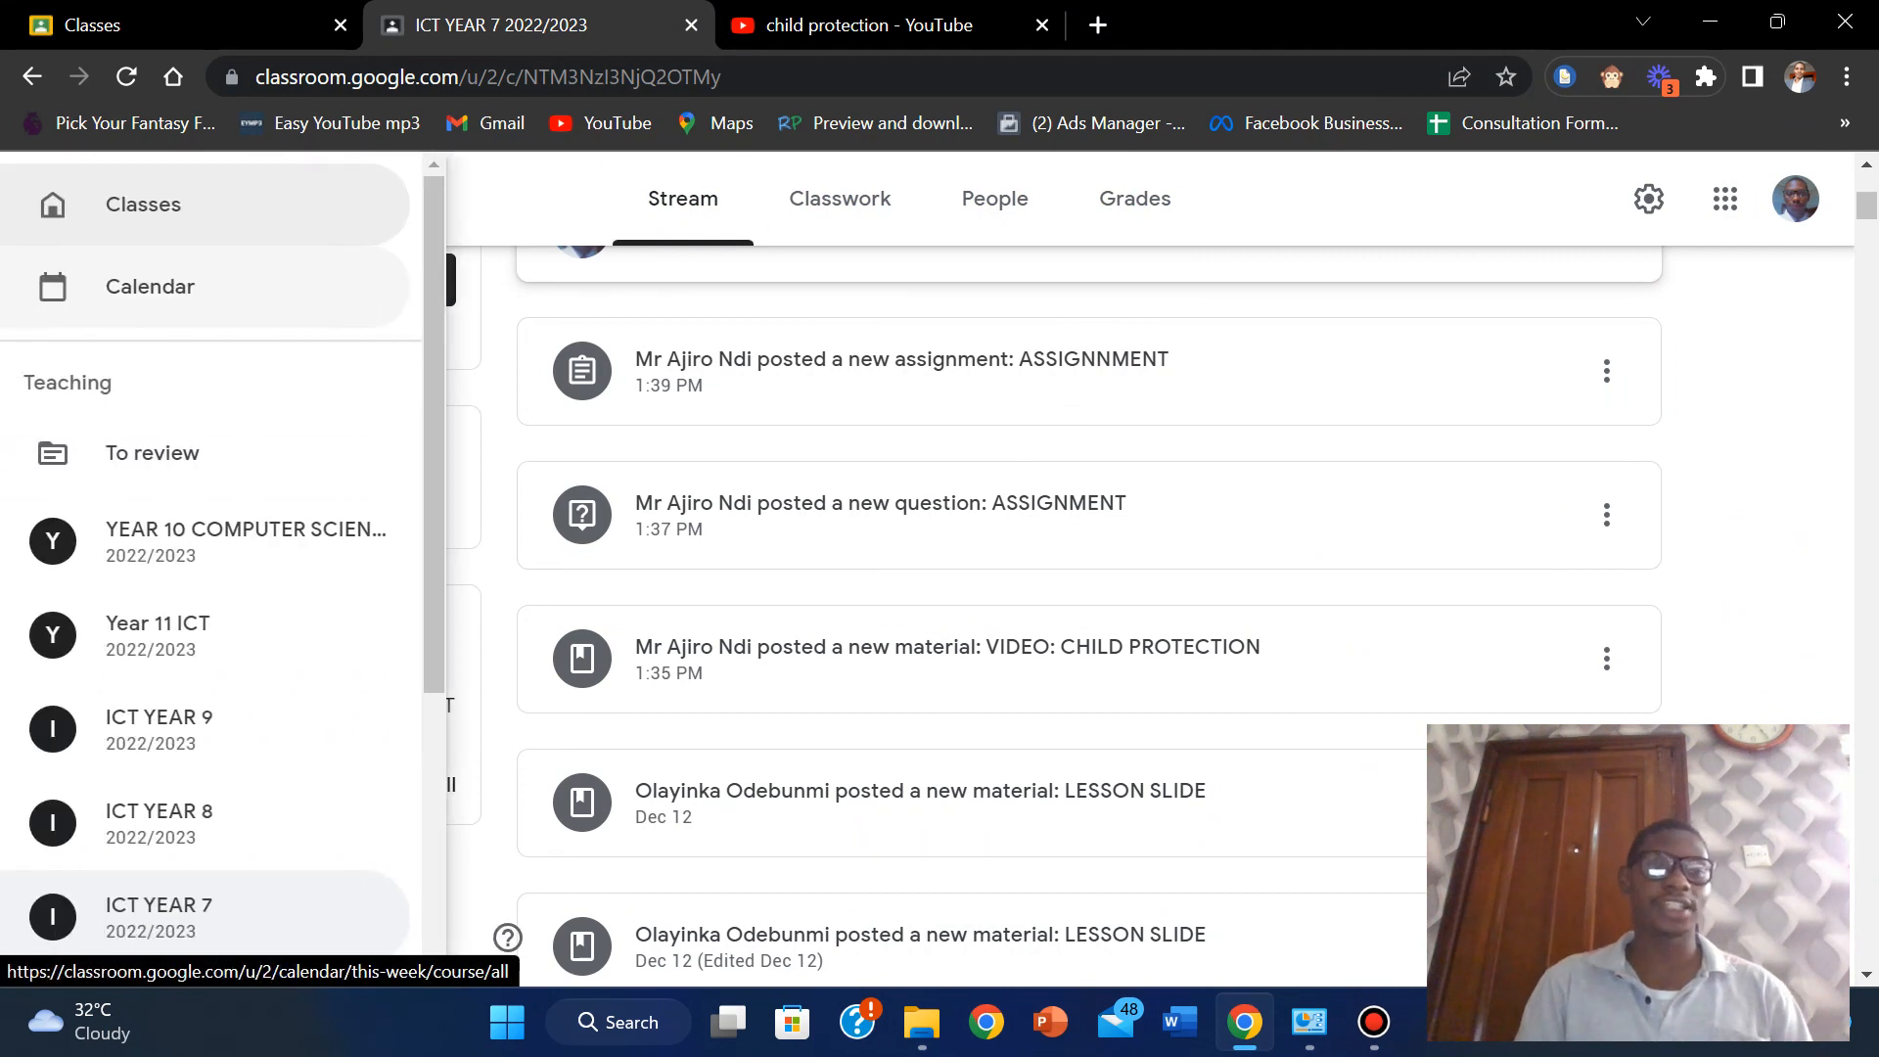
pyautogui.scroll(-5, 210, 568)
pyautogui.scroll(4, 211, 567)
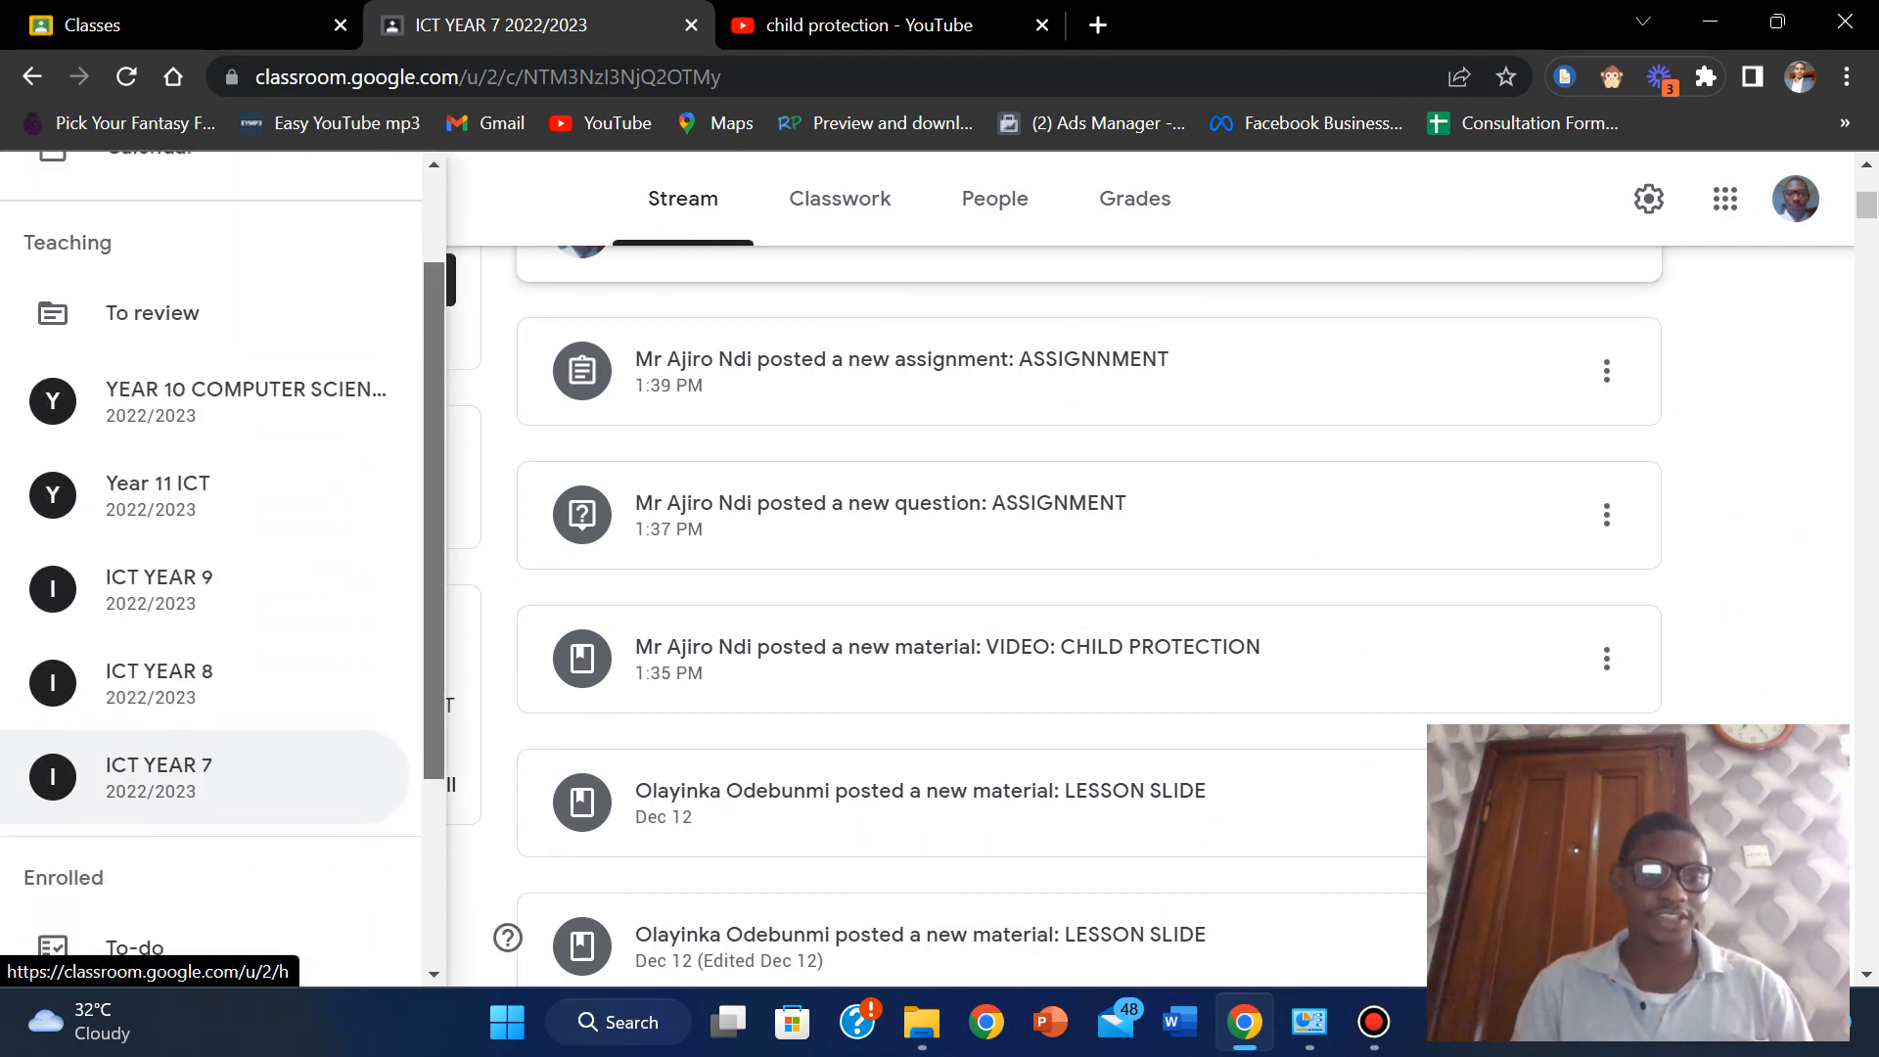
# Open the Classroom settings and review the profile options and the email, comment and class notification settings.
pyautogui.scroll(-3, 210, 567)
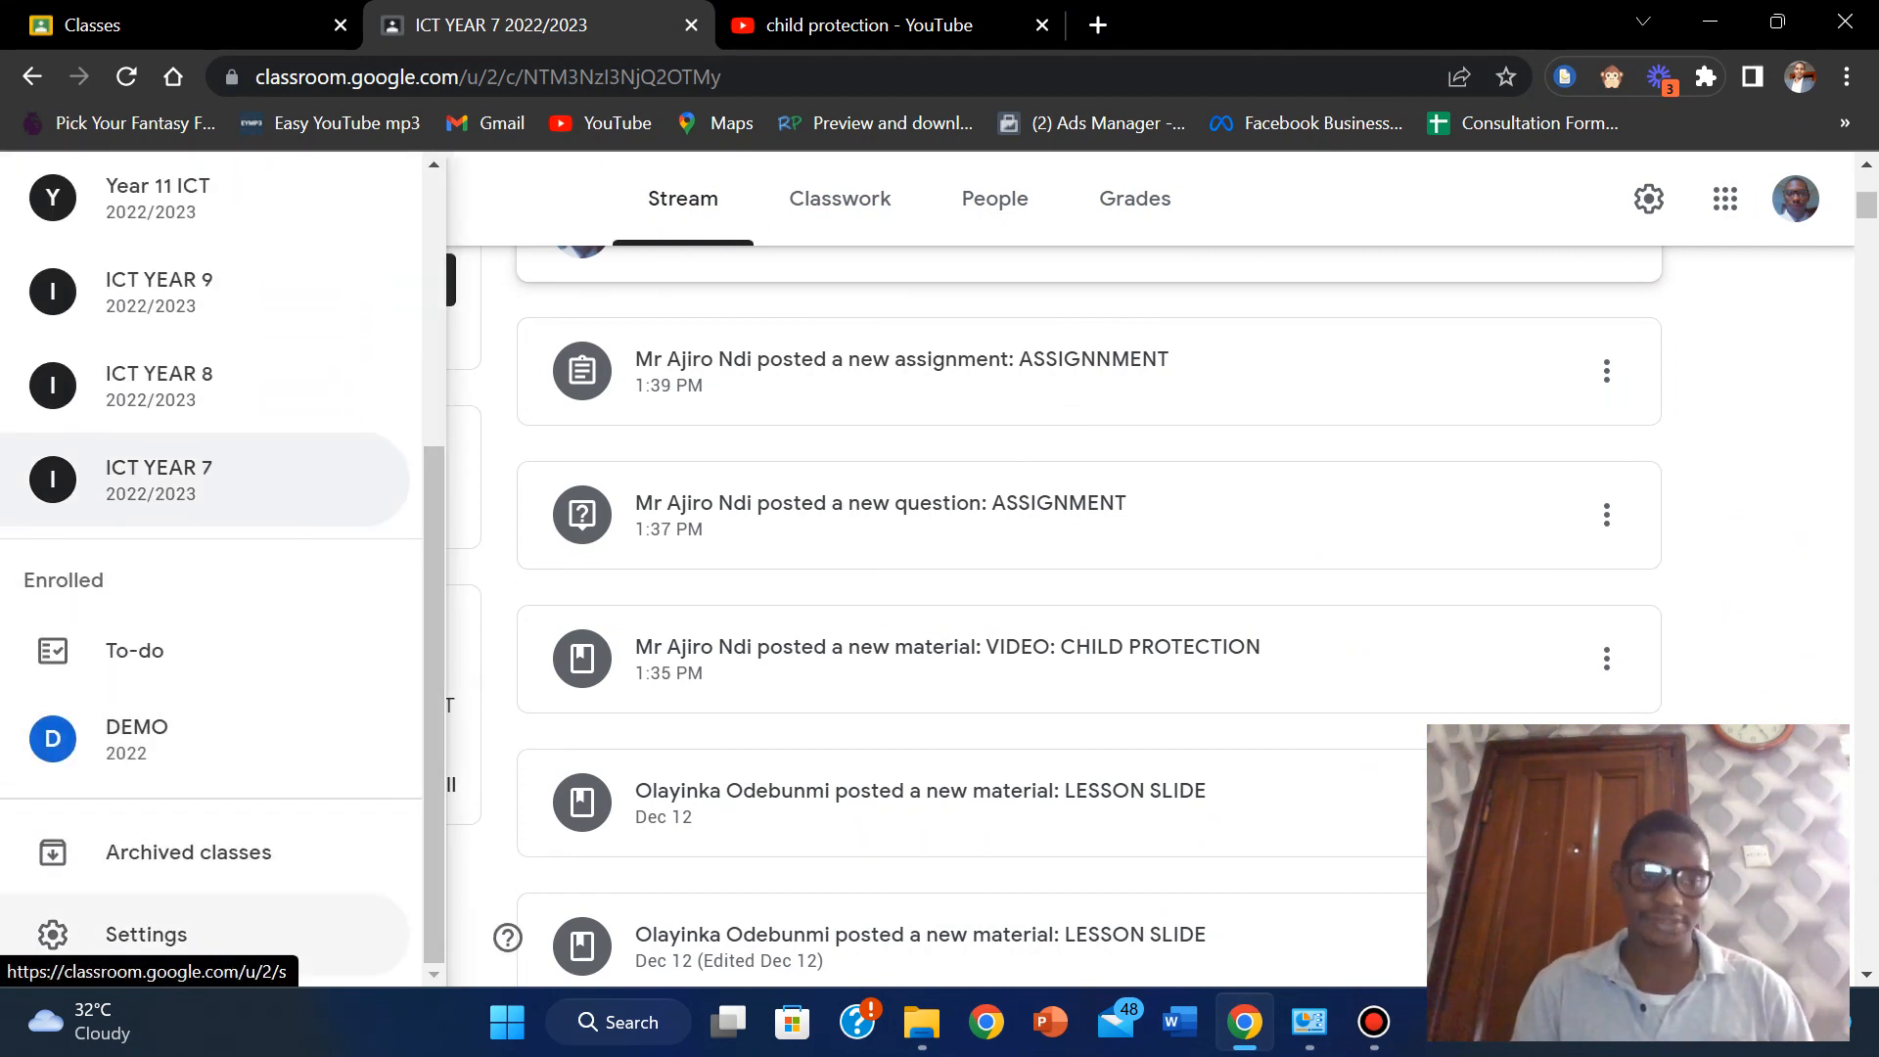
pyautogui.click(147, 935)
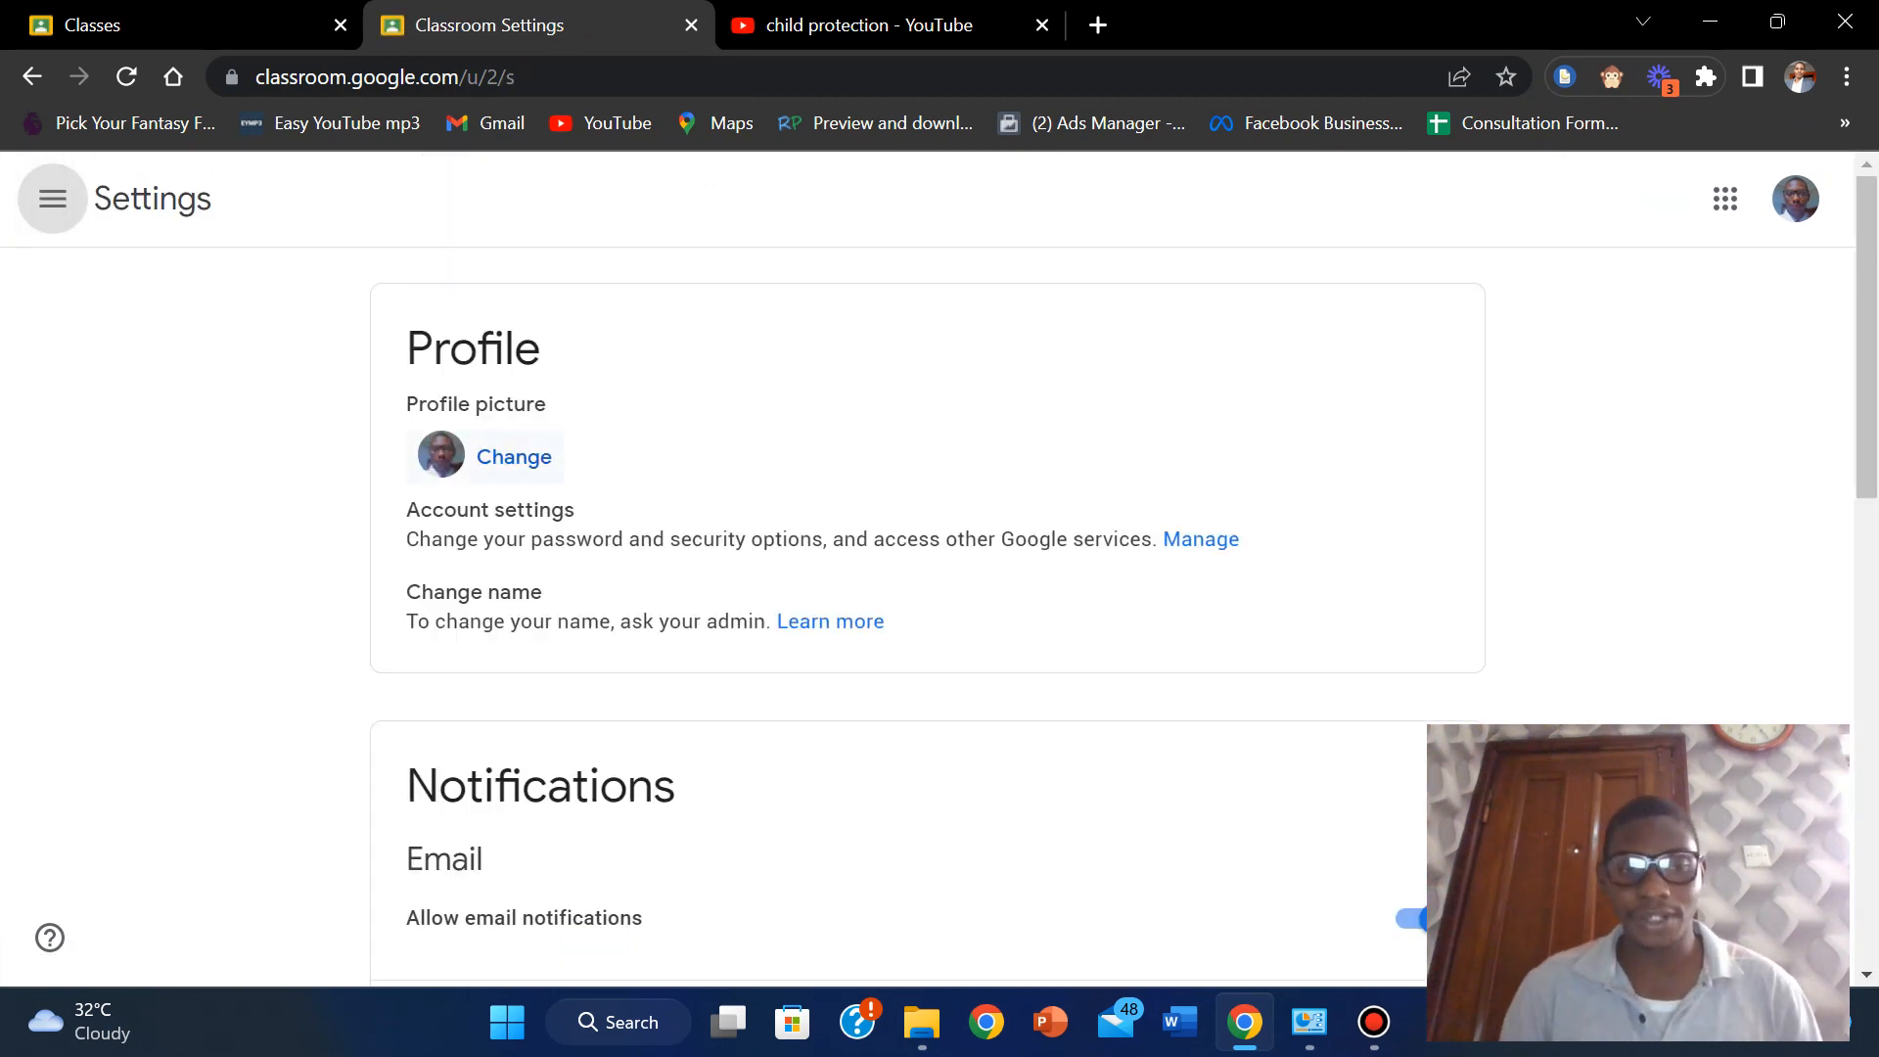
pyautogui.scroll(-4, 927, 587)
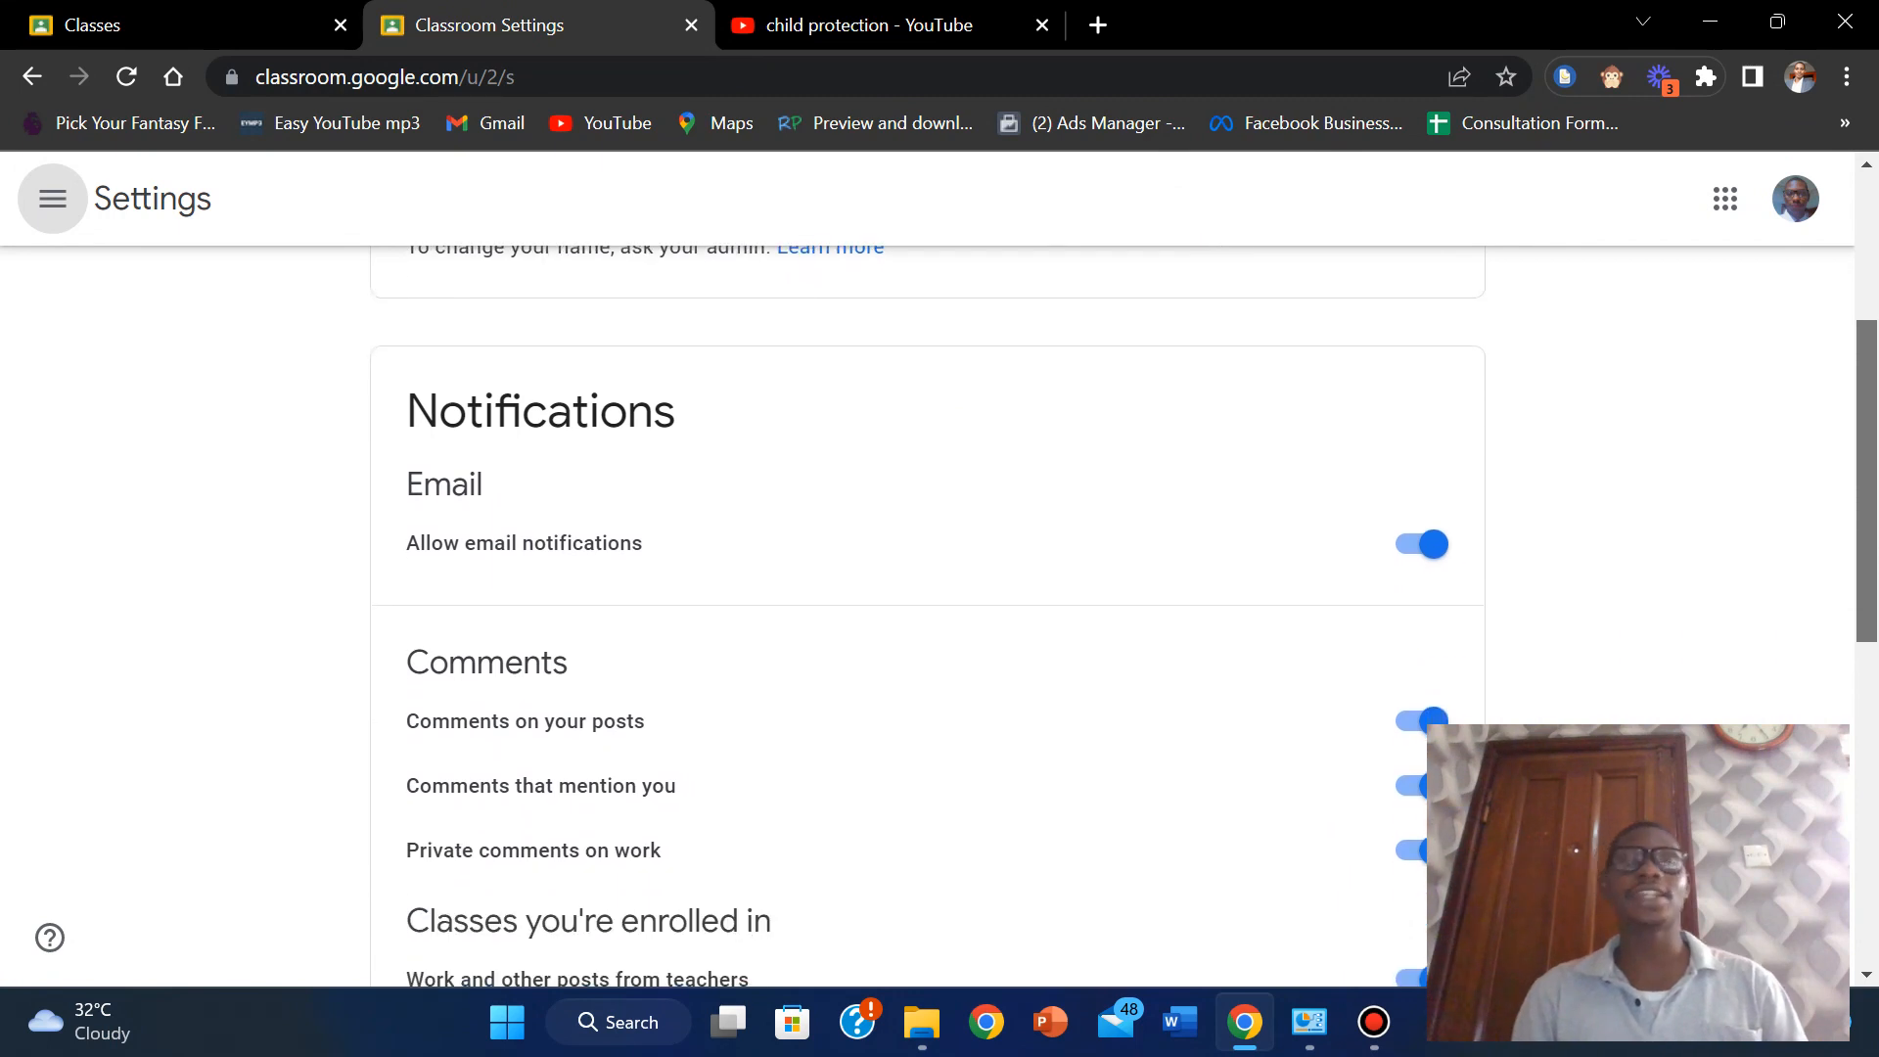
pyautogui.moveTo(1866, 480); pyautogui.dragTo(1866, 499)
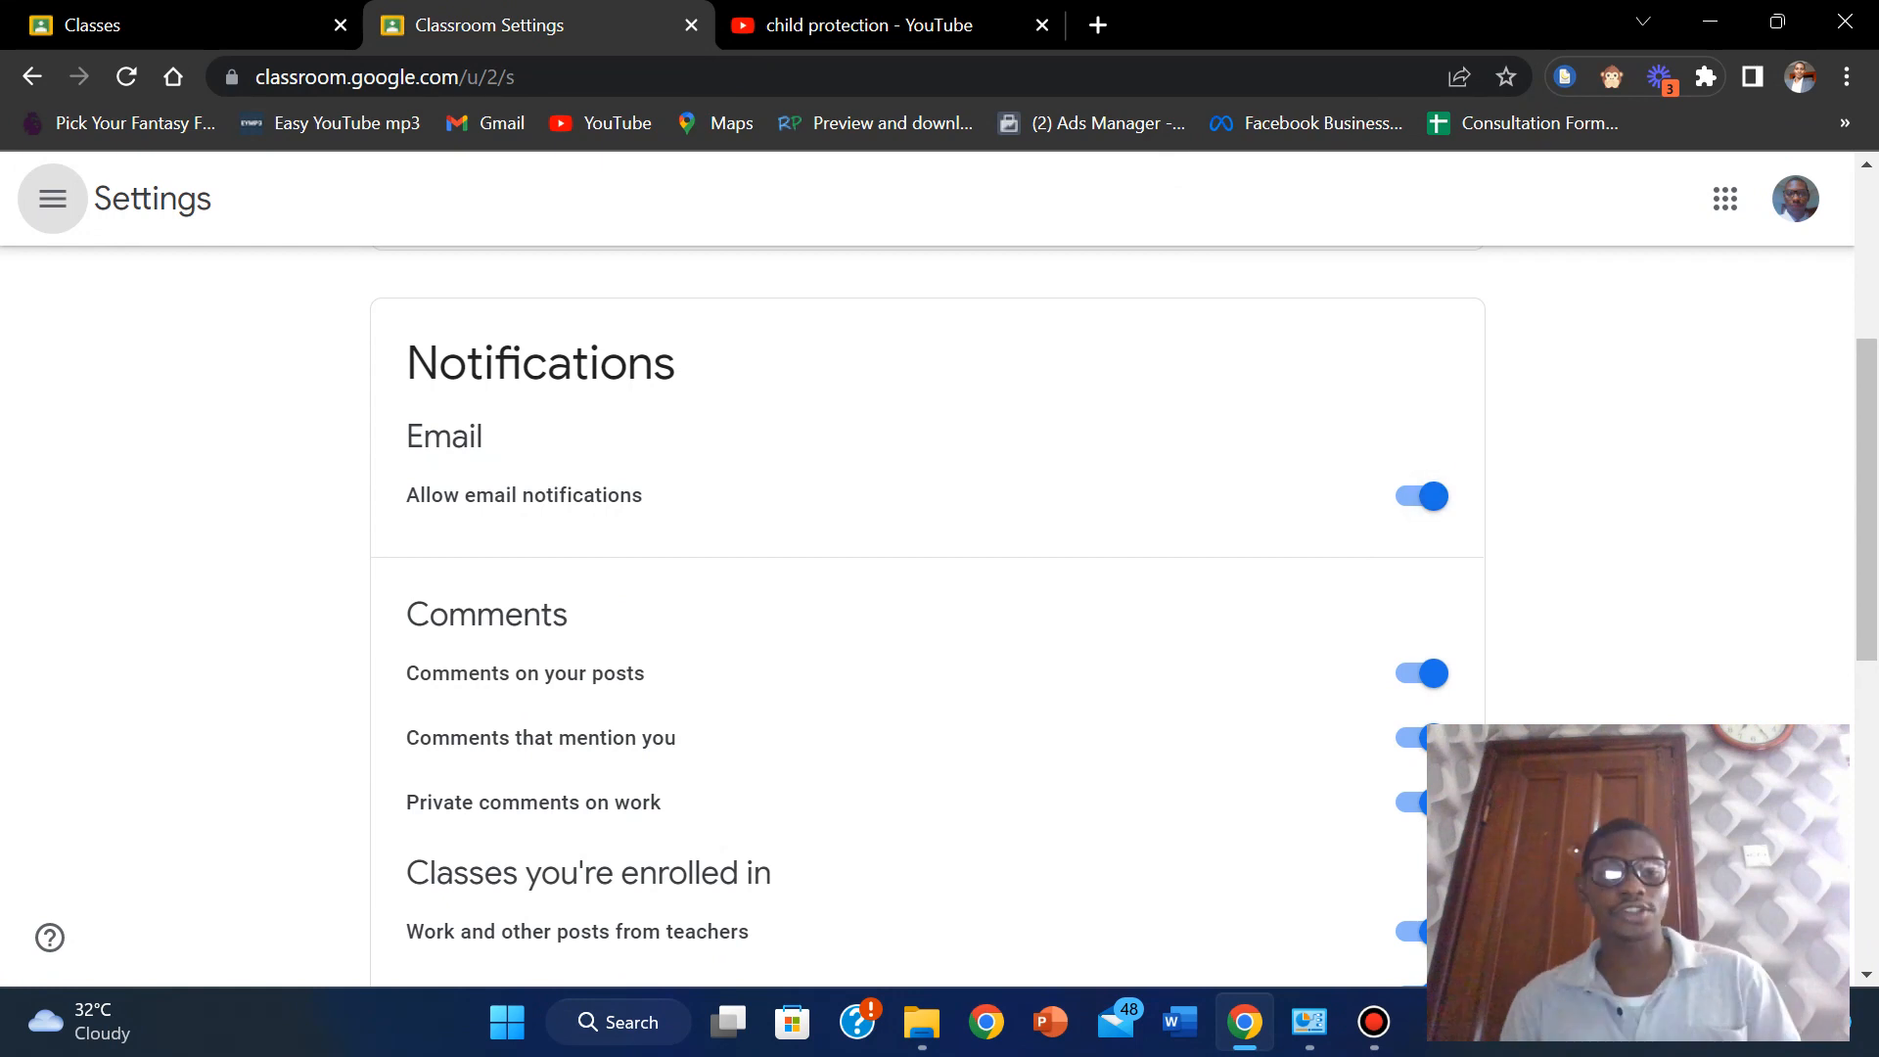
pyautogui.scroll(-3, 927, 606)
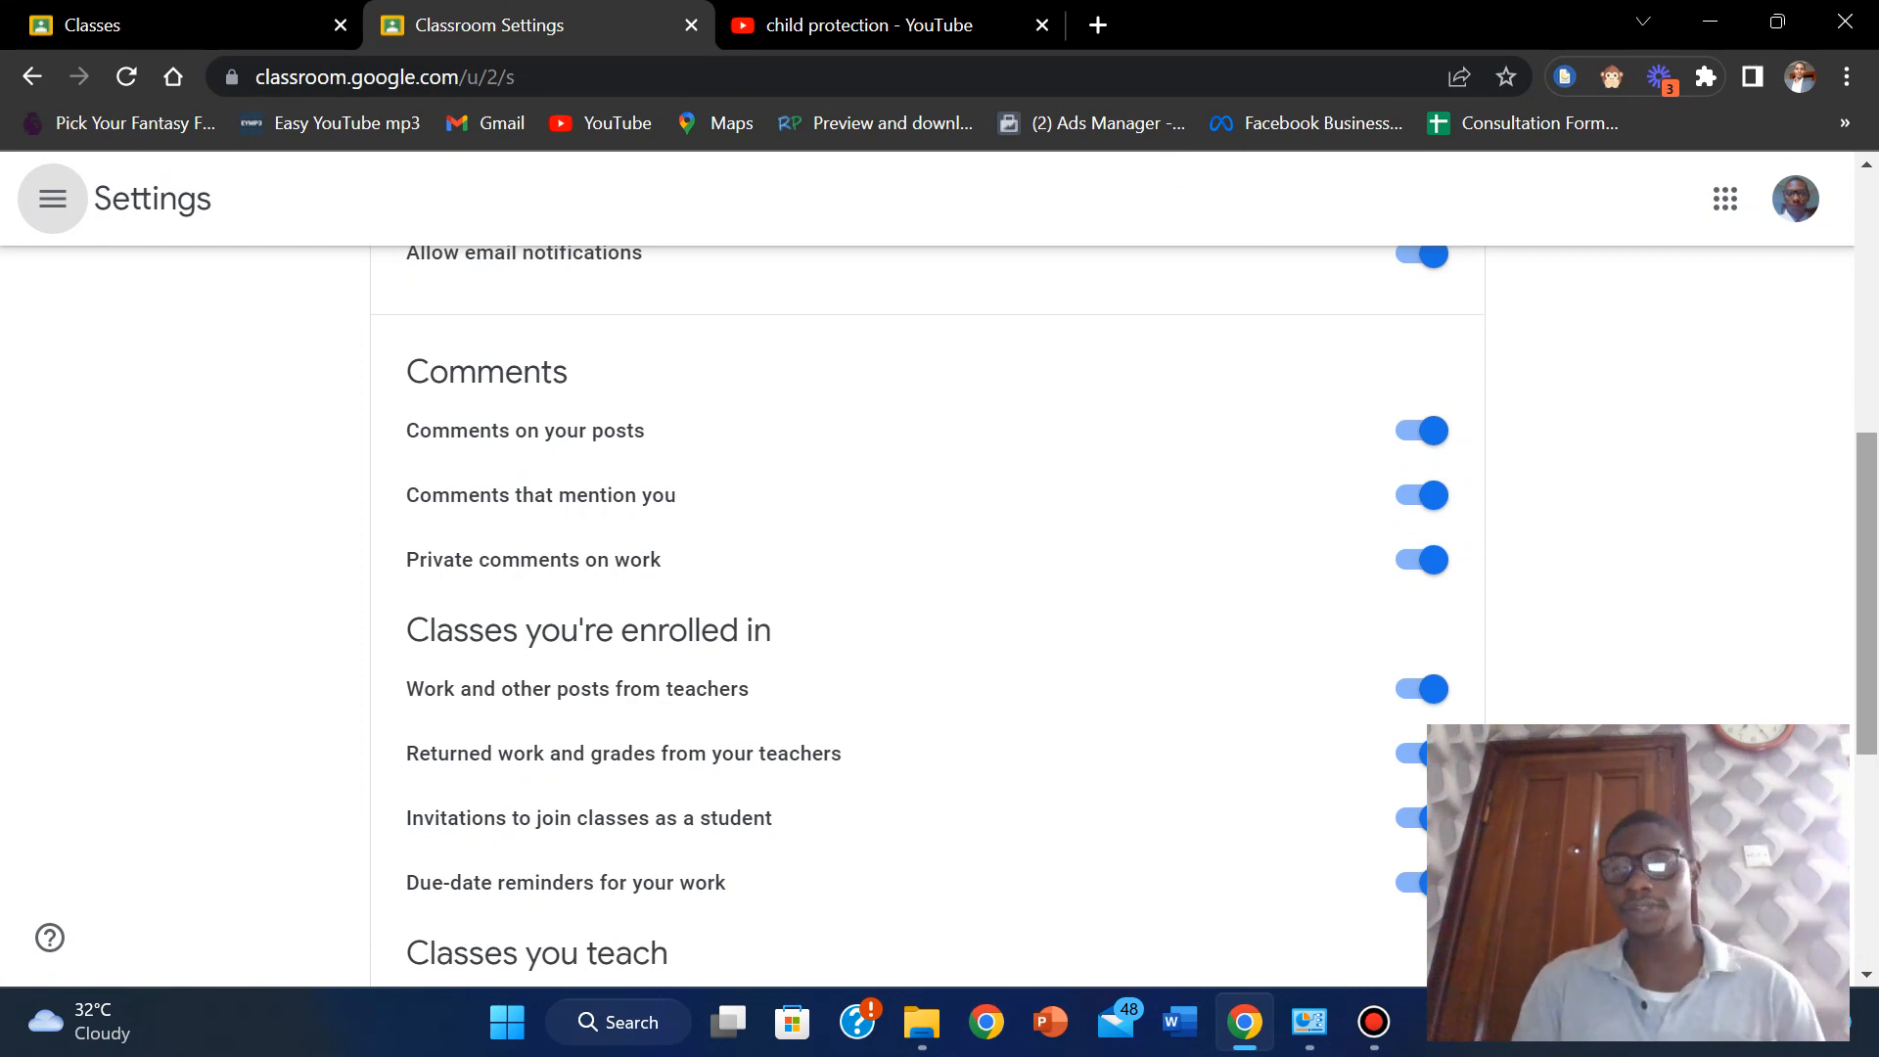
pyautogui.scroll(-5, 927, 587)
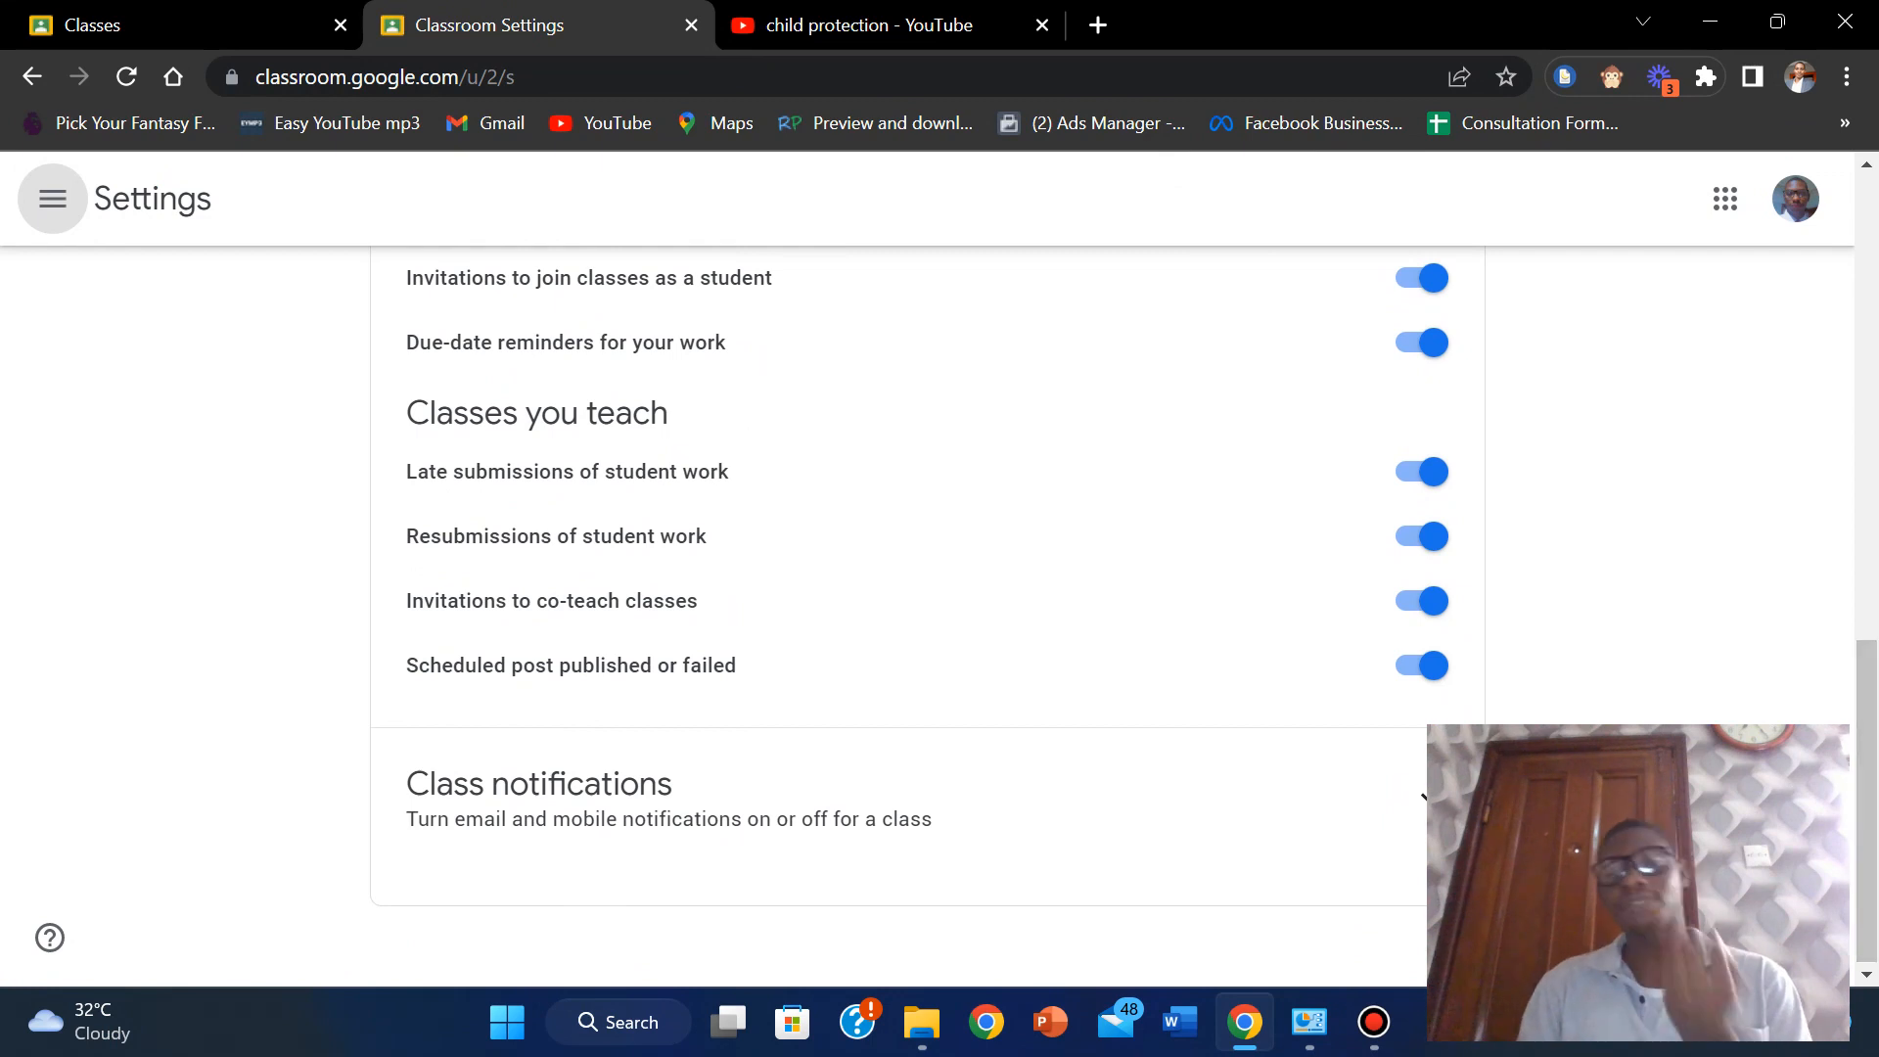
# Expand the per-class notification list, review the classes in it, and collapse it again.
pyautogui.click(1421, 798)
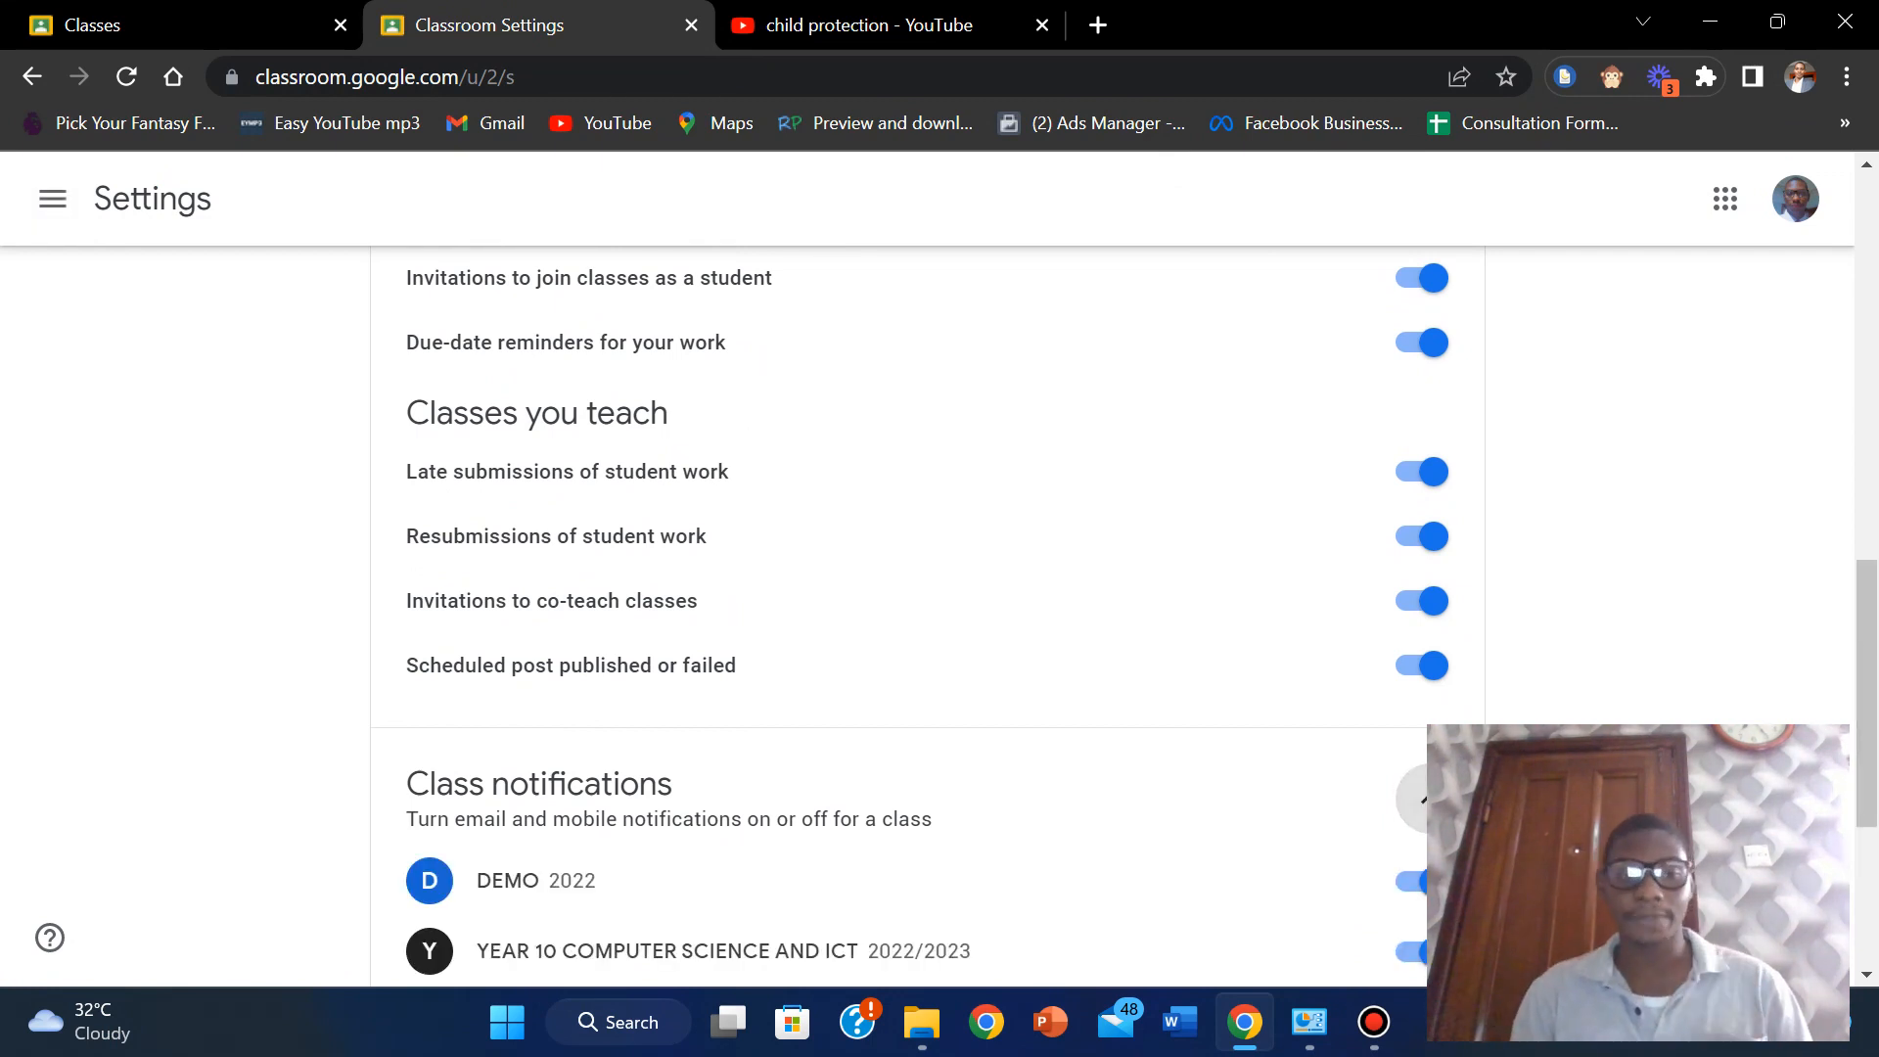
pyautogui.scroll(-4, 928, 587)
pyautogui.scroll(2, 1430, 548)
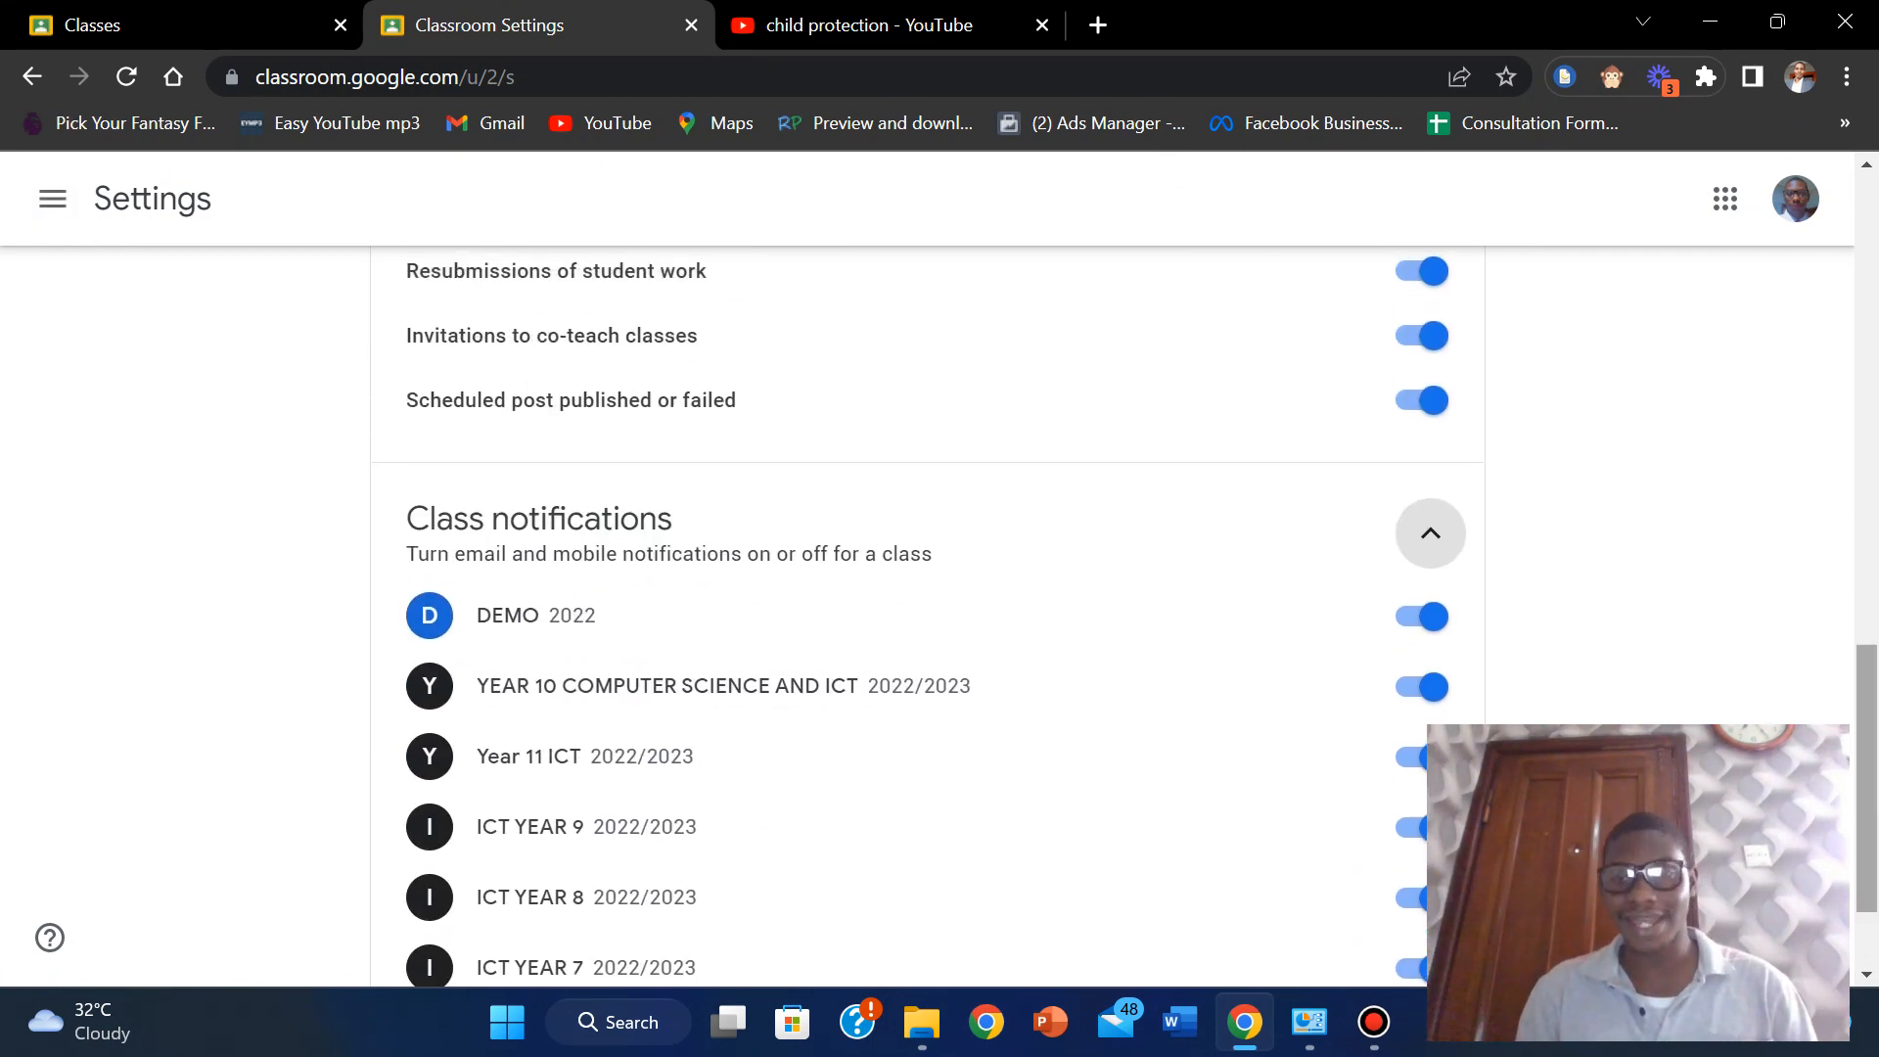
pyautogui.click(1430, 533)
pyautogui.scroll(15, 928, 587)
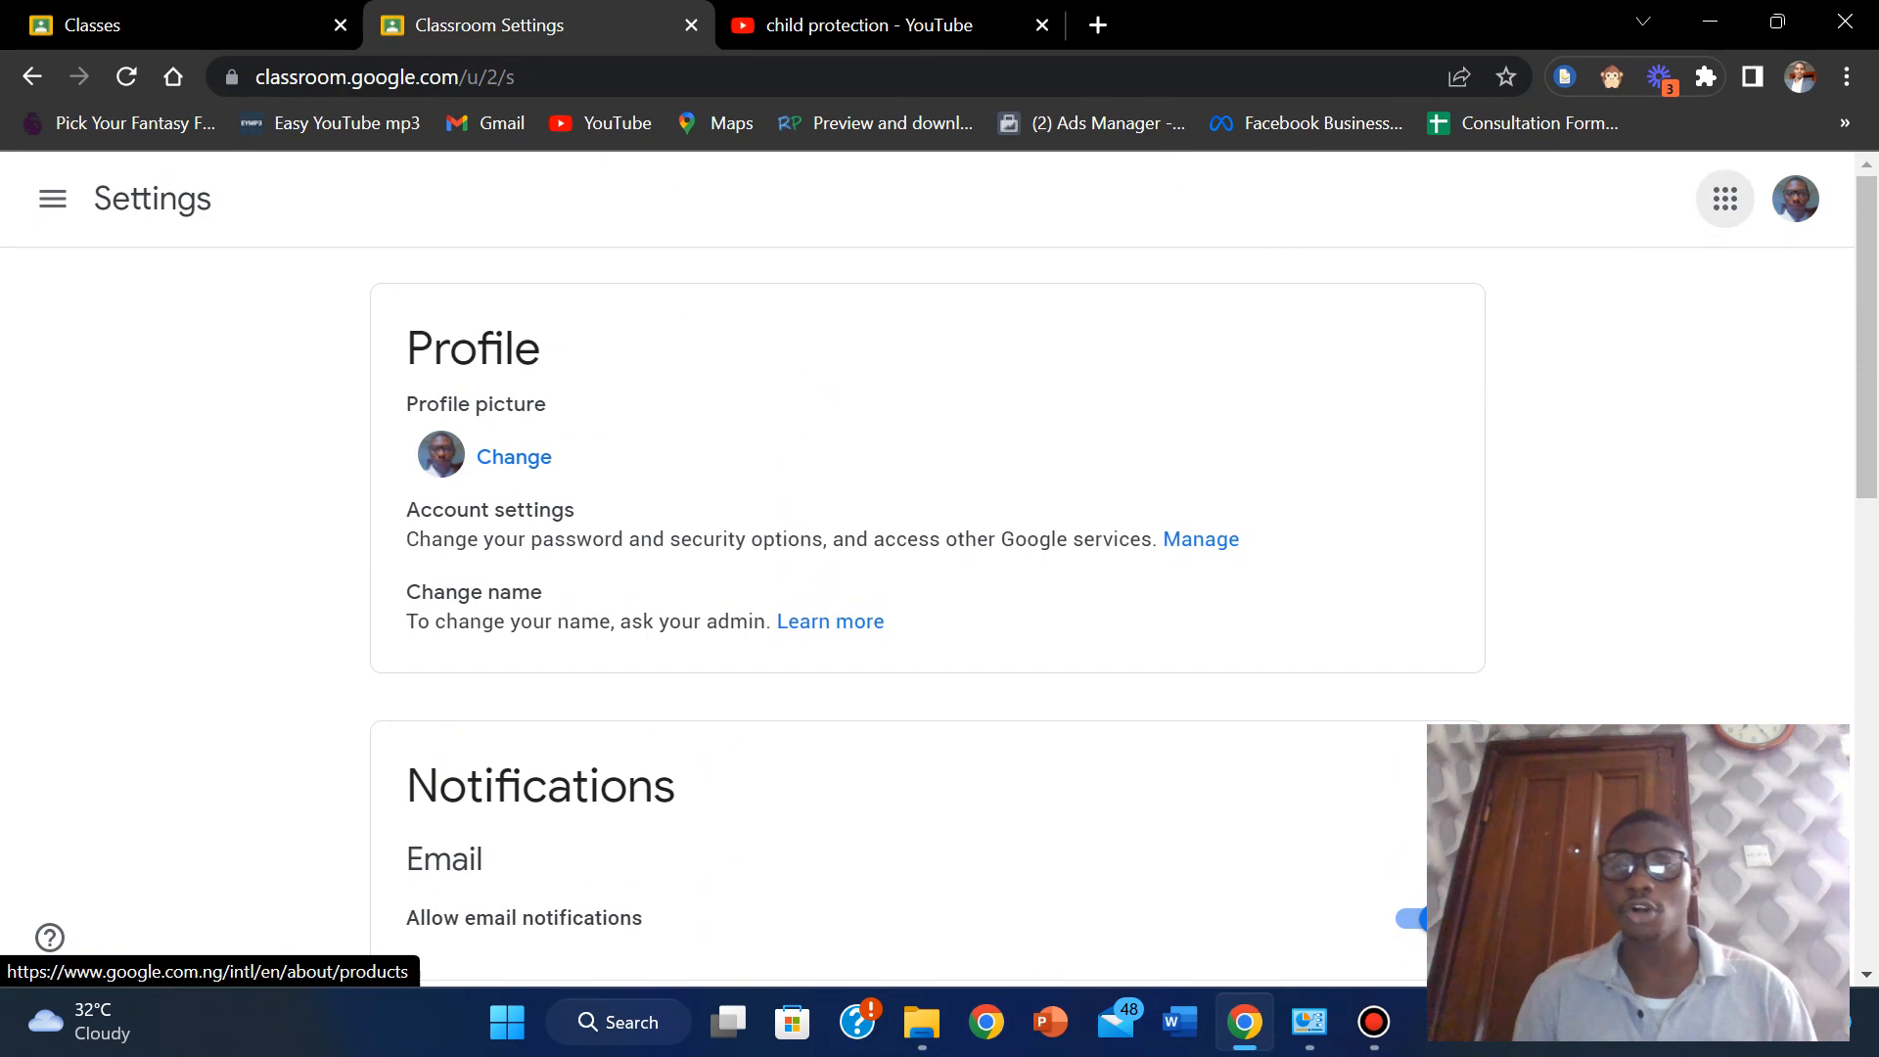
# Open the Google apps launcher and browse the available apps.
pyautogui.click(1724, 198)
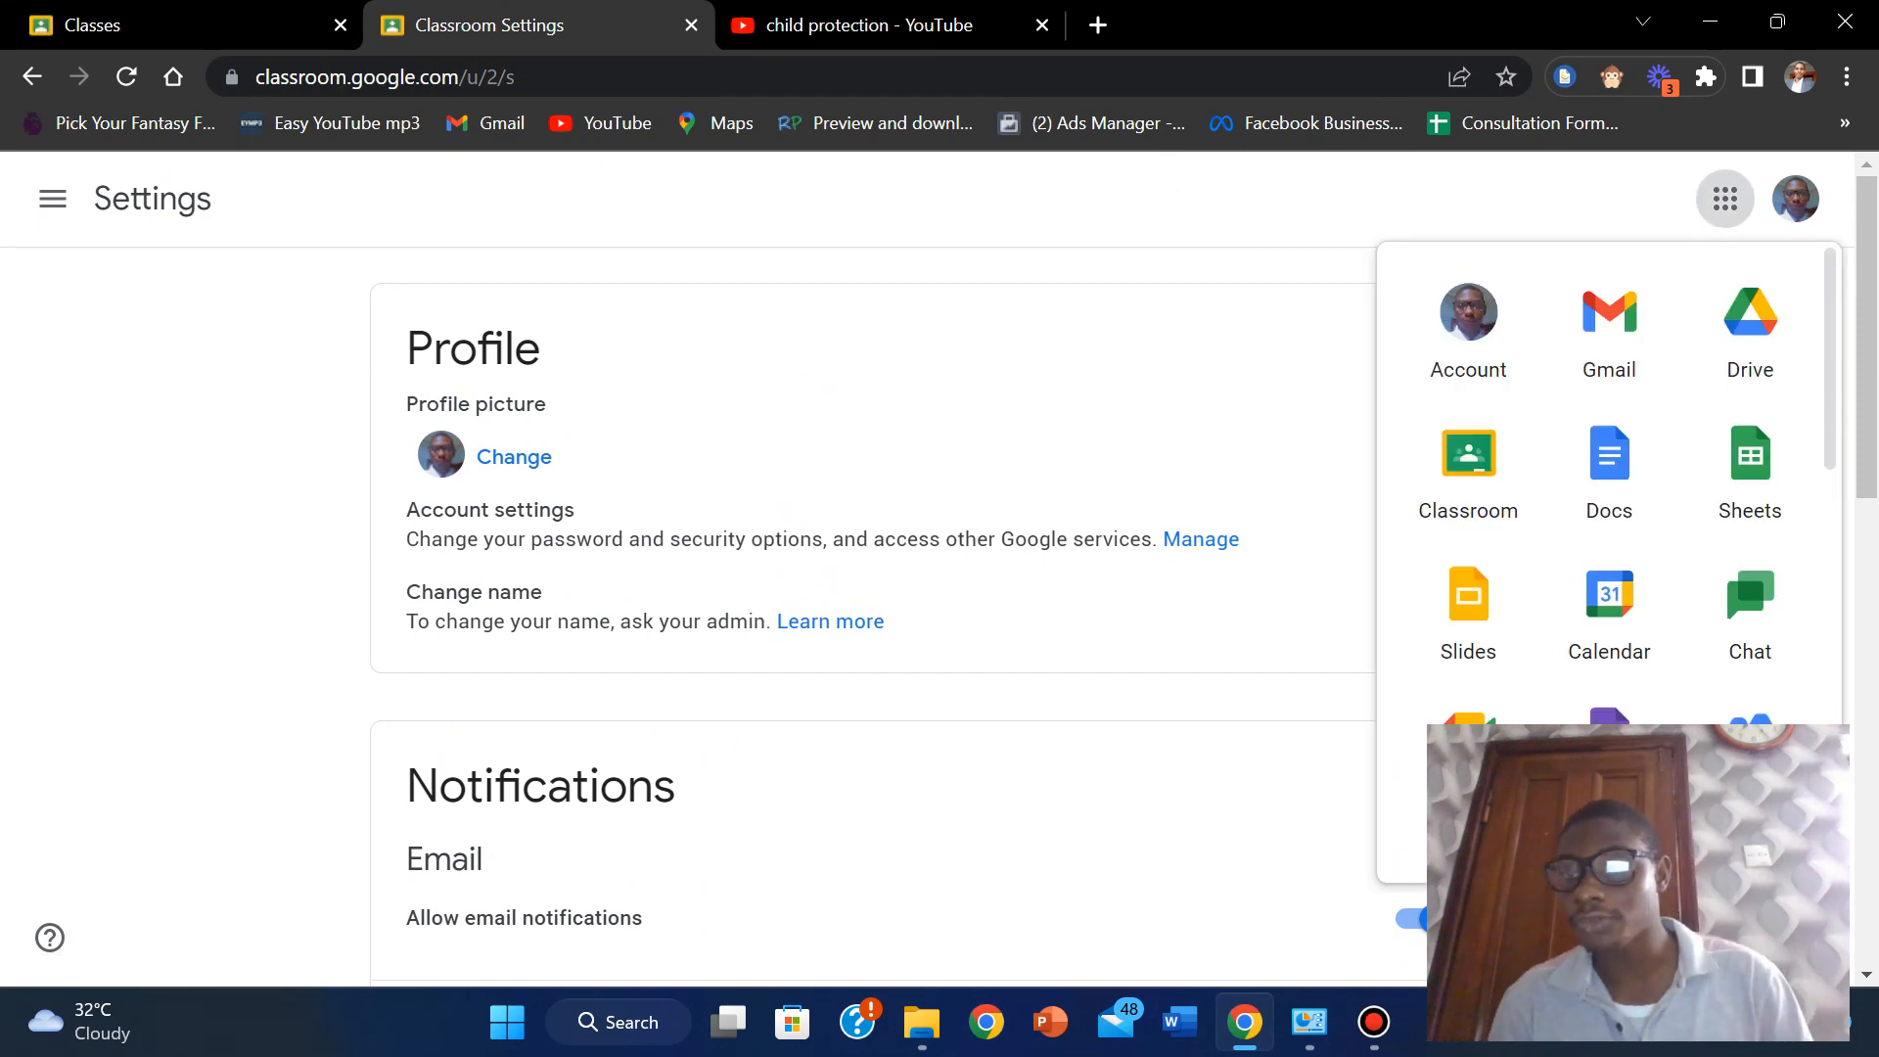
pyautogui.scroll(-4, 1608, 479)
pyautogui.scroll(4, 1608, 440)
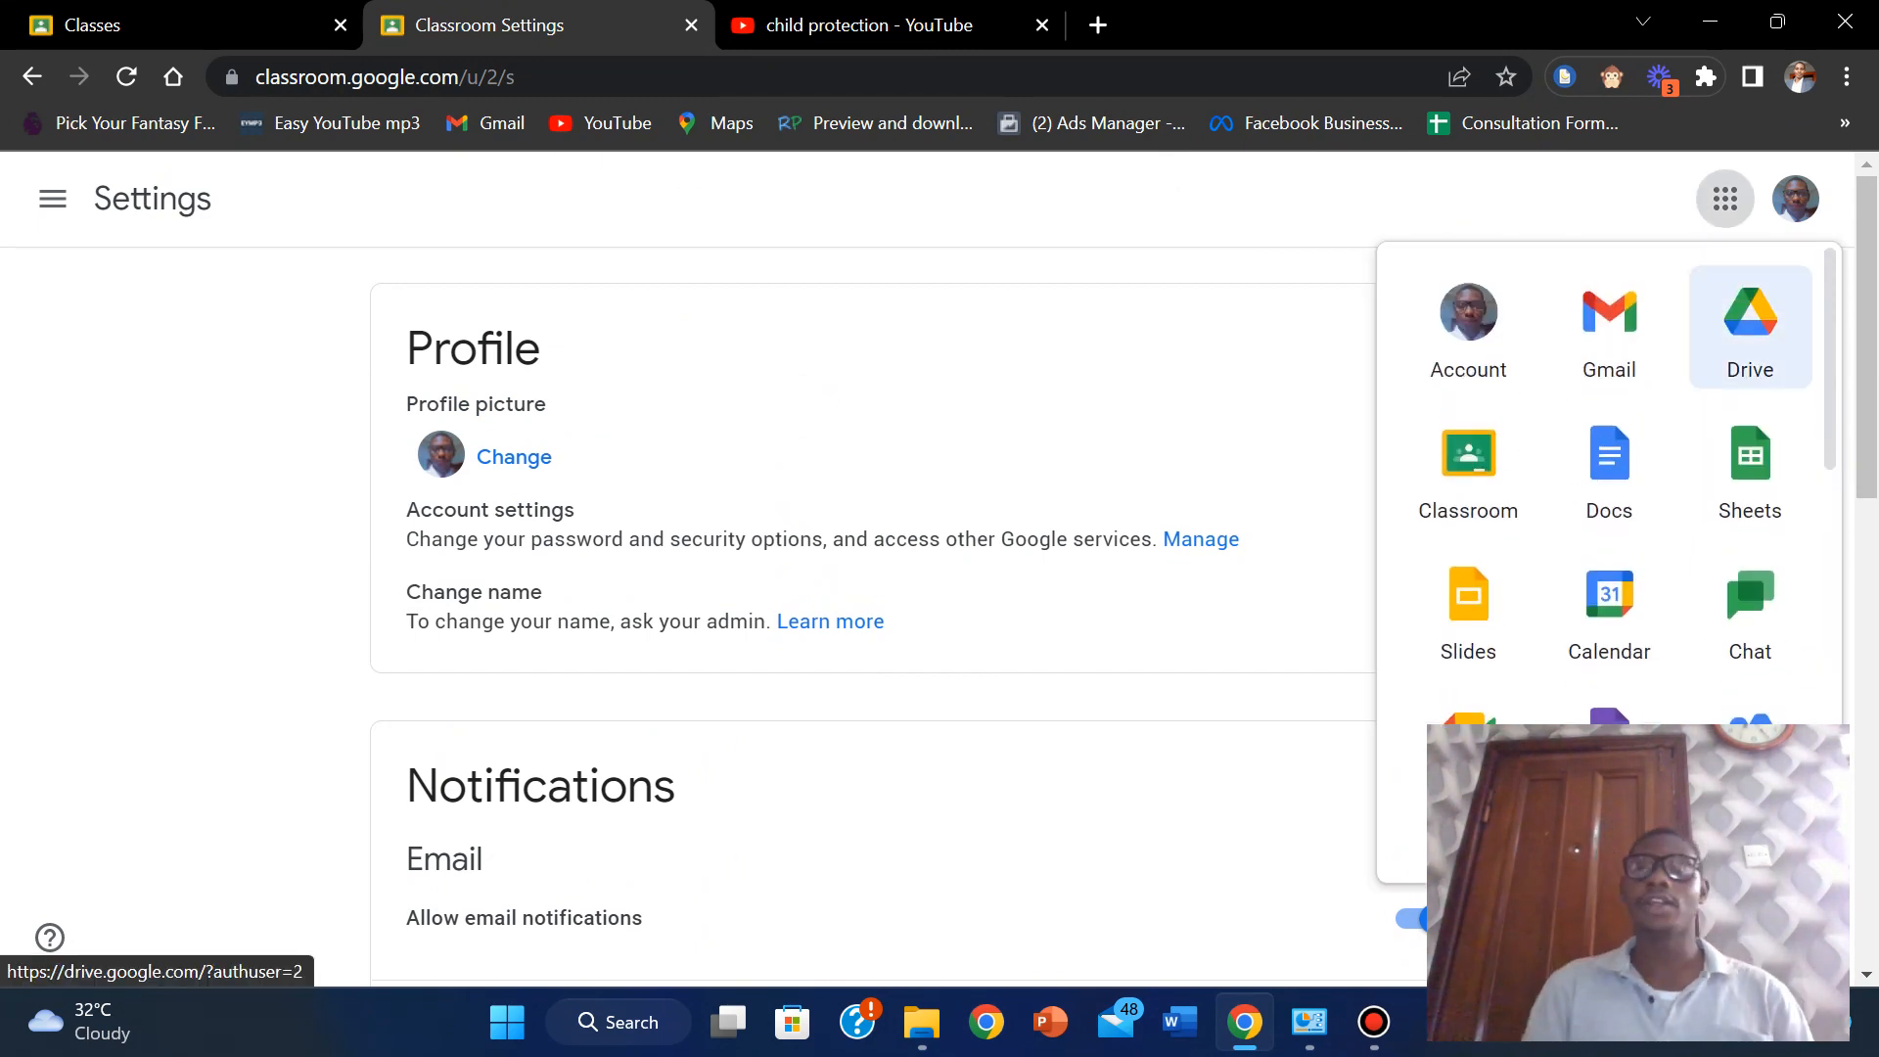
# Return to the ICT YEAR 7 class, close the Google apps launcher, and look through the class Stream.
pyautogui.click(53, 199)
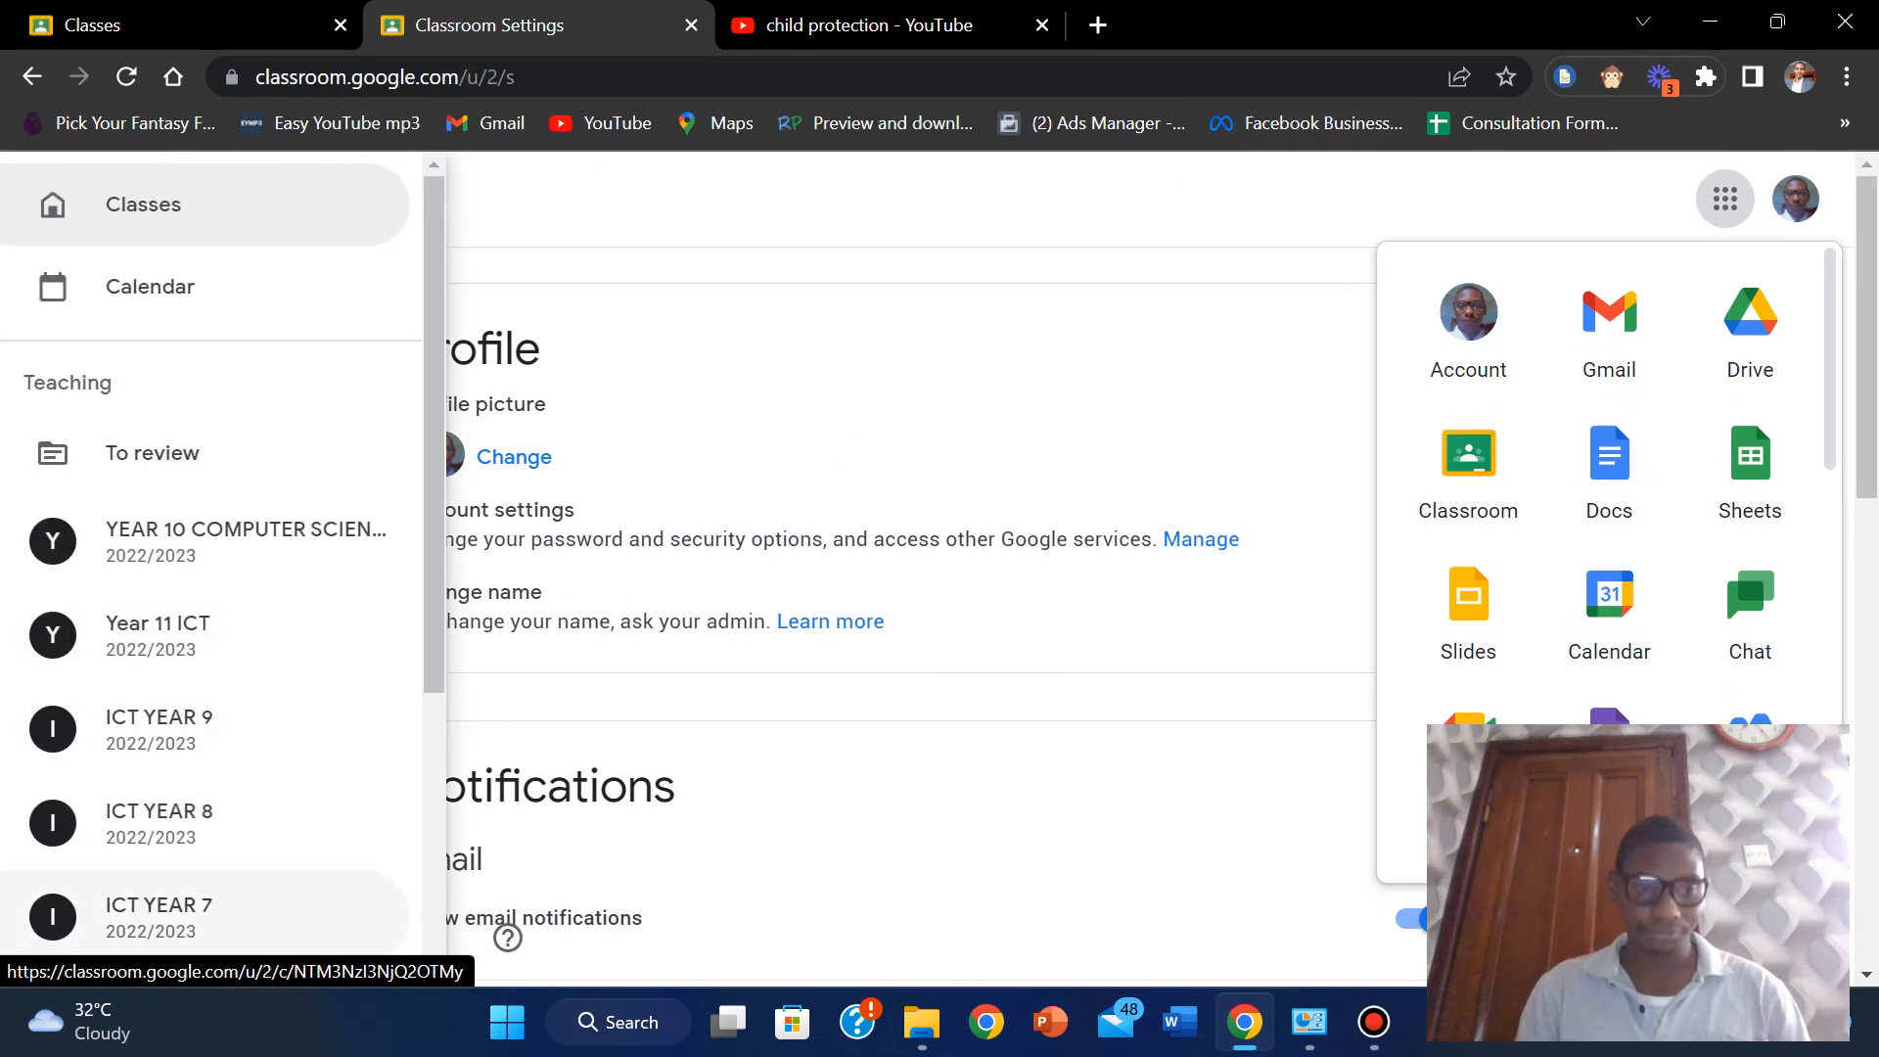
pyautogui.click(156, 910)
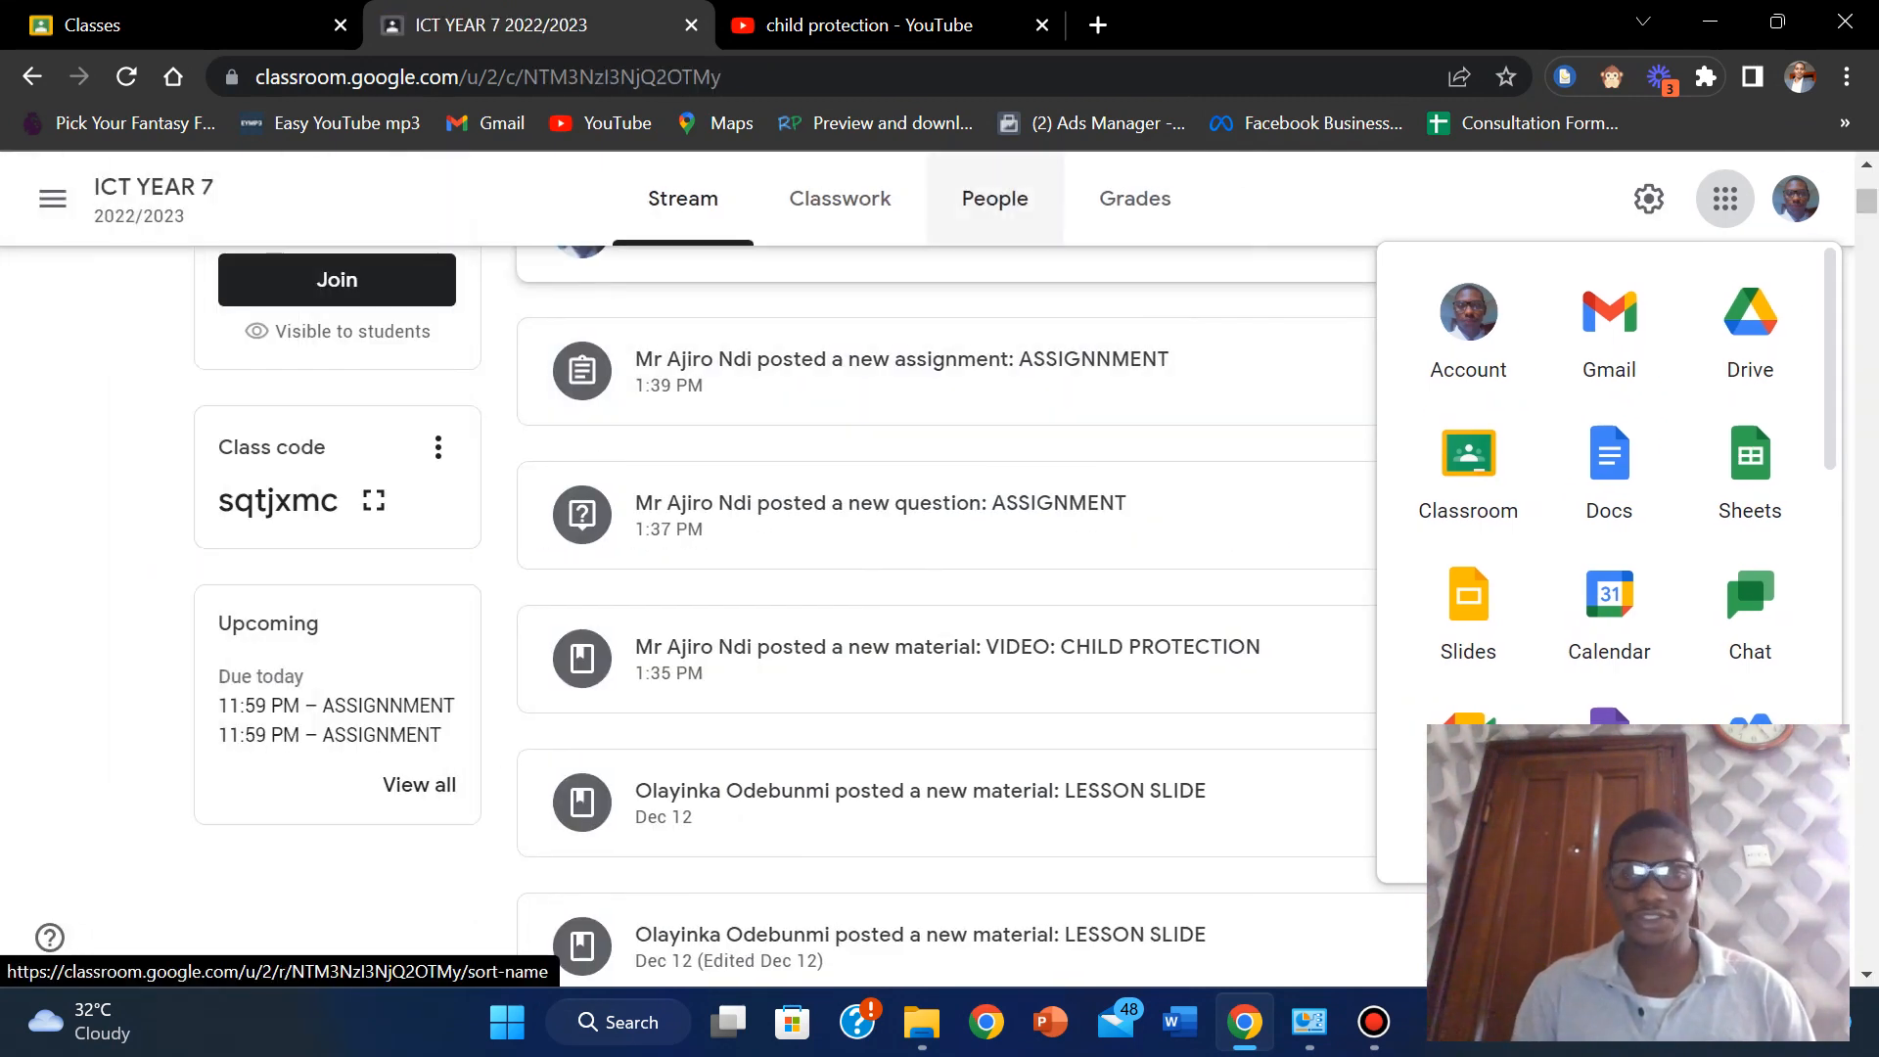
pyautogui.click(1724, 198)
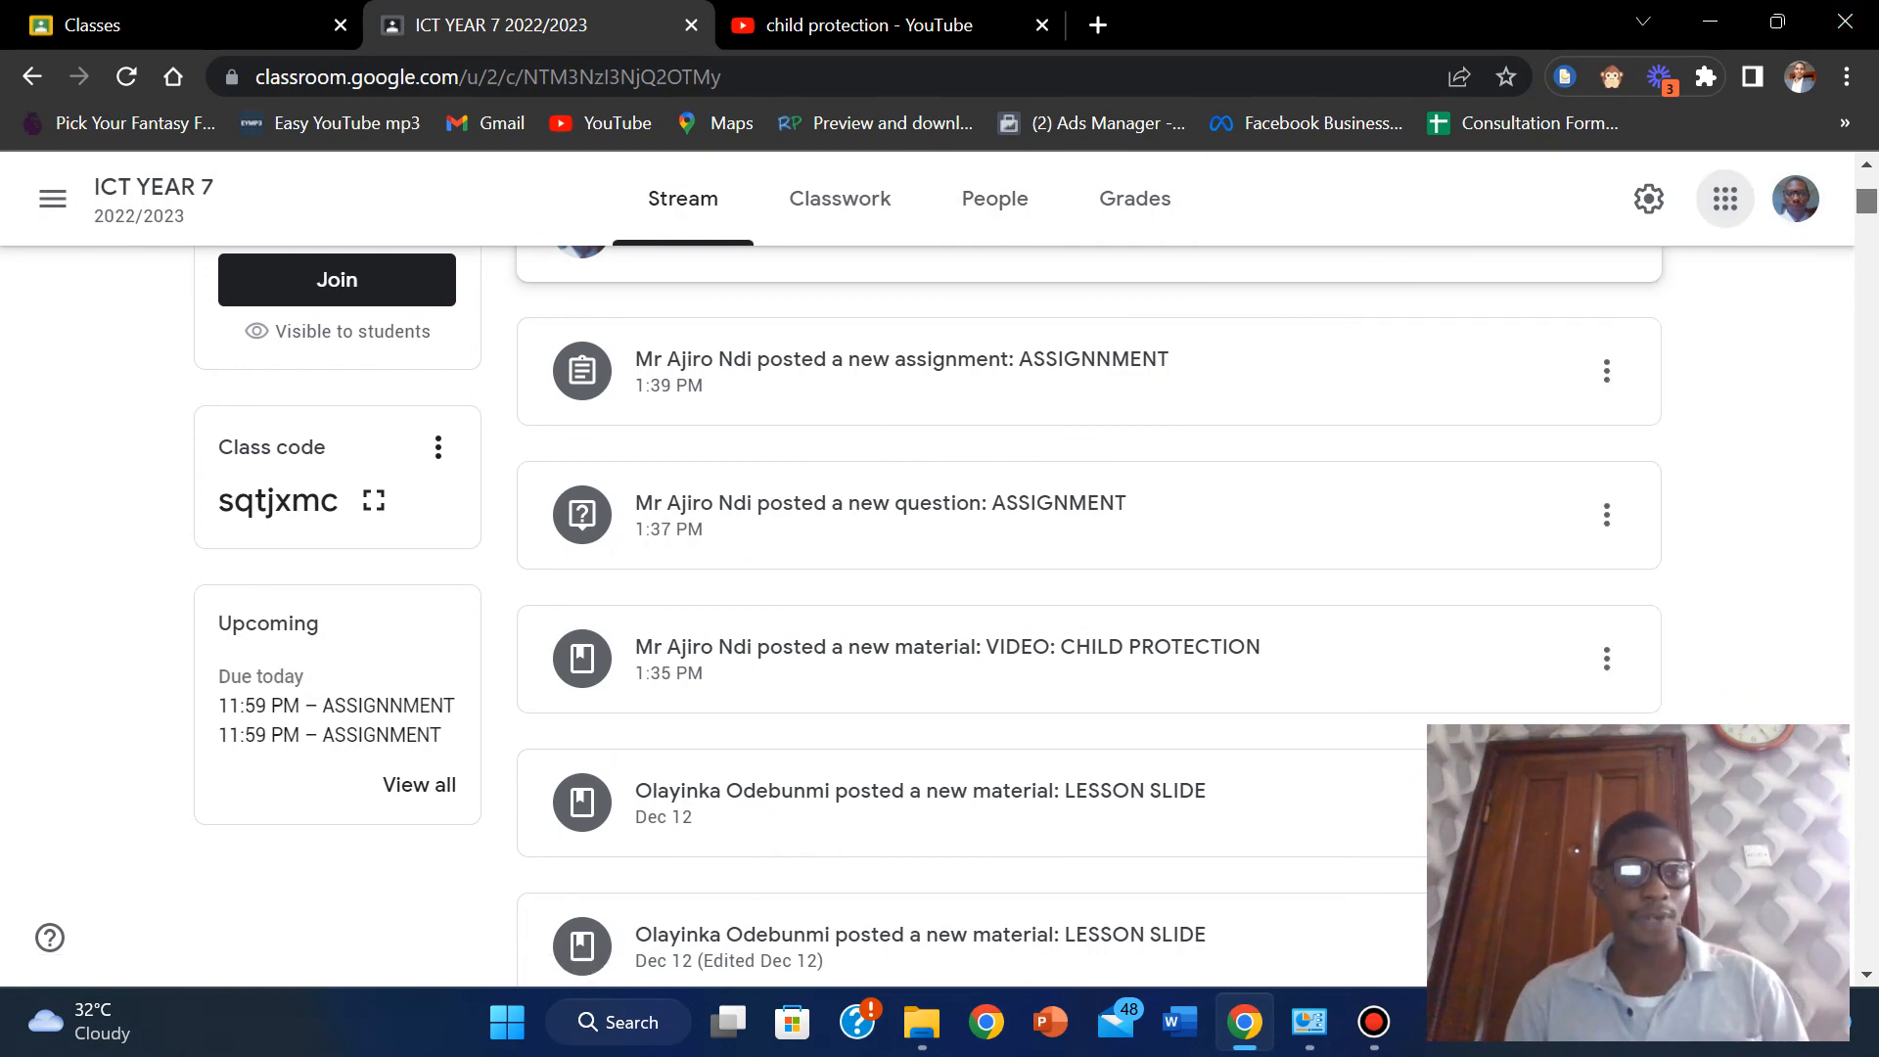
pyautogui.scroll(5, 939, 588)
pyautogui.scroll(-5, 940, 587)
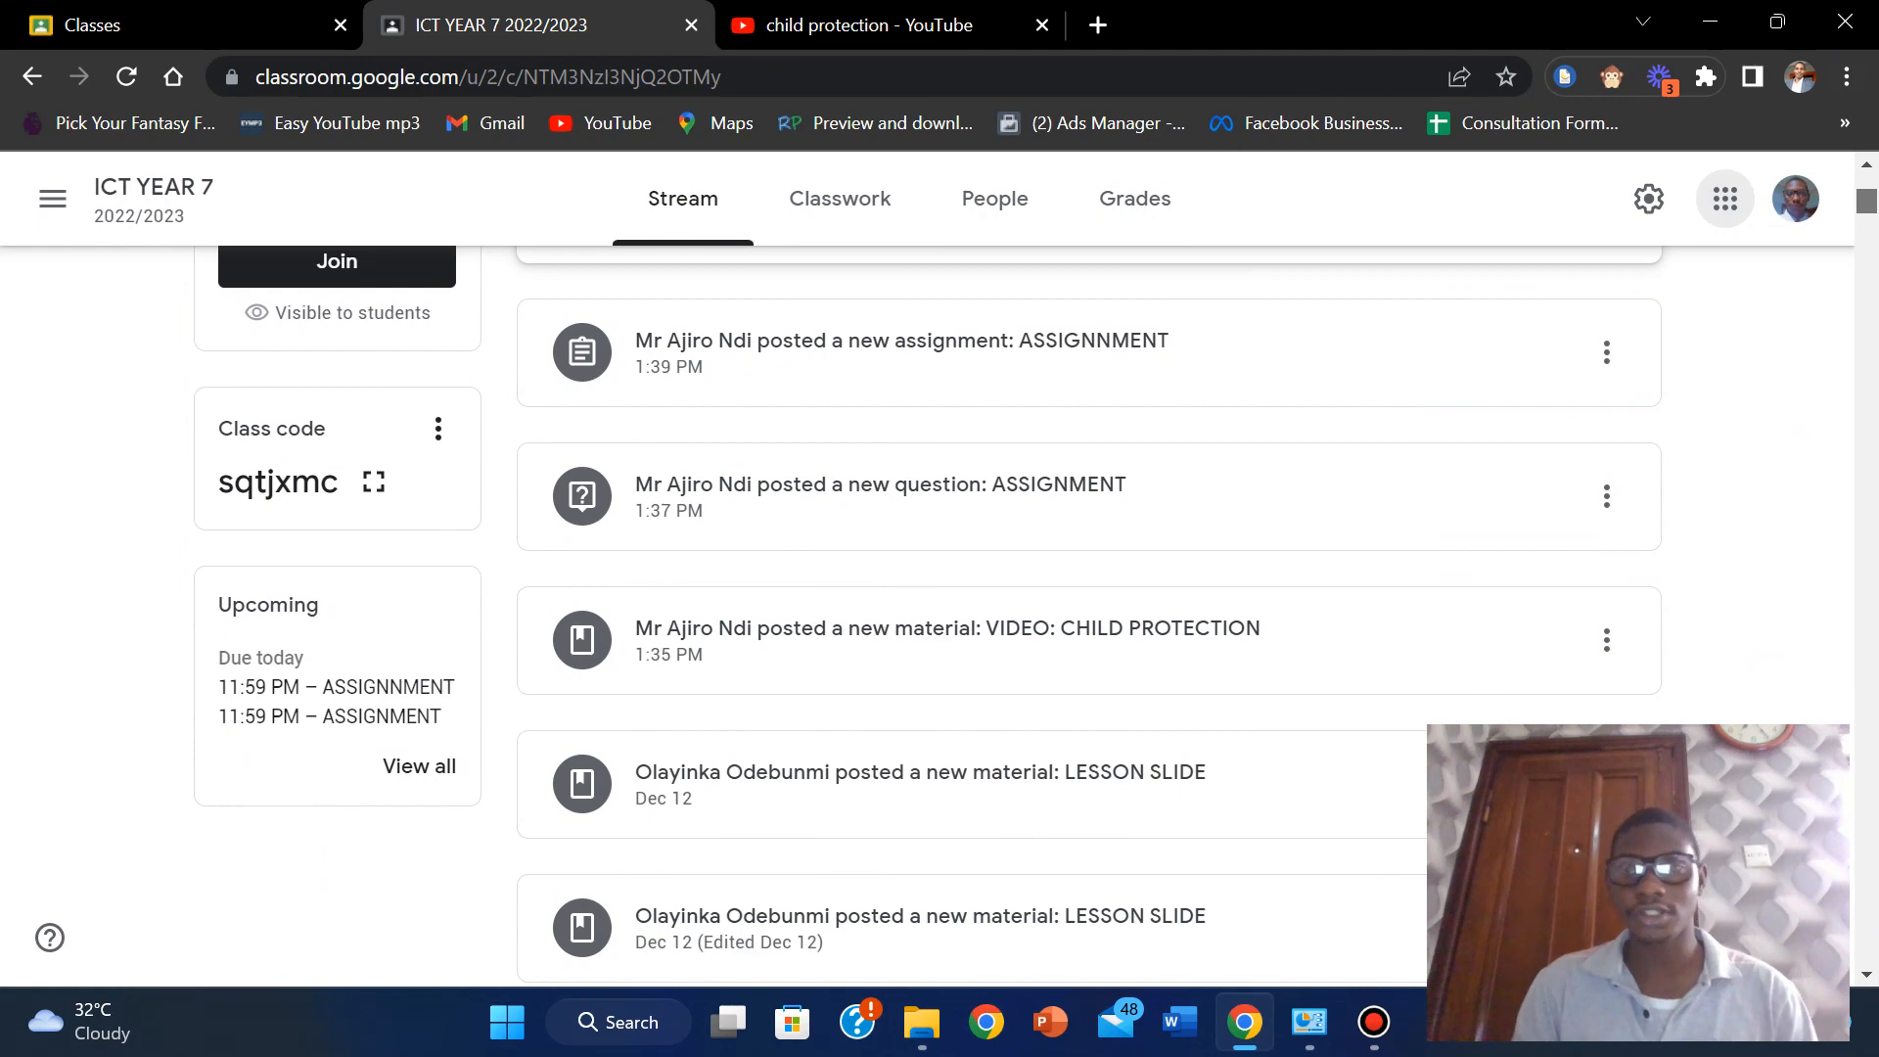
pyautogui.scroll(5, 939, 587)
pyautogui.scroll(-2, 939, 587)
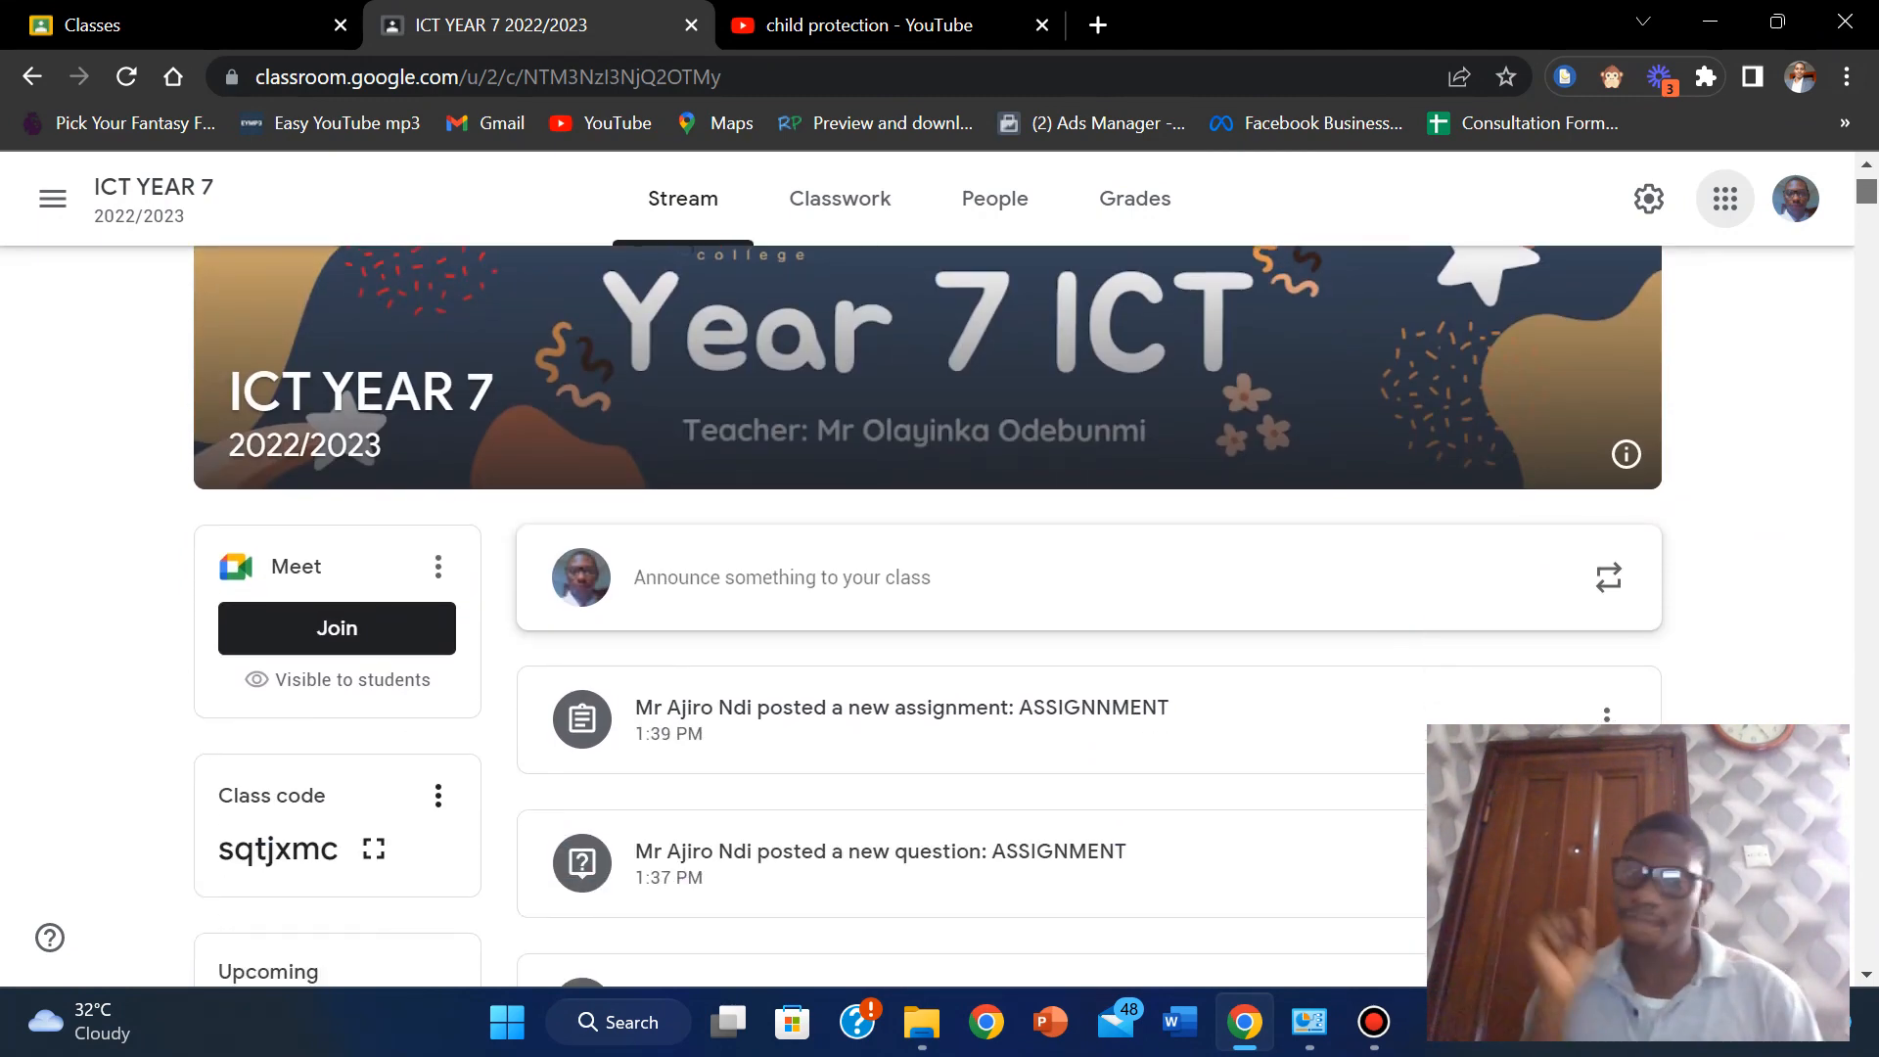
pyautogui.scroll(2, 939, 587)
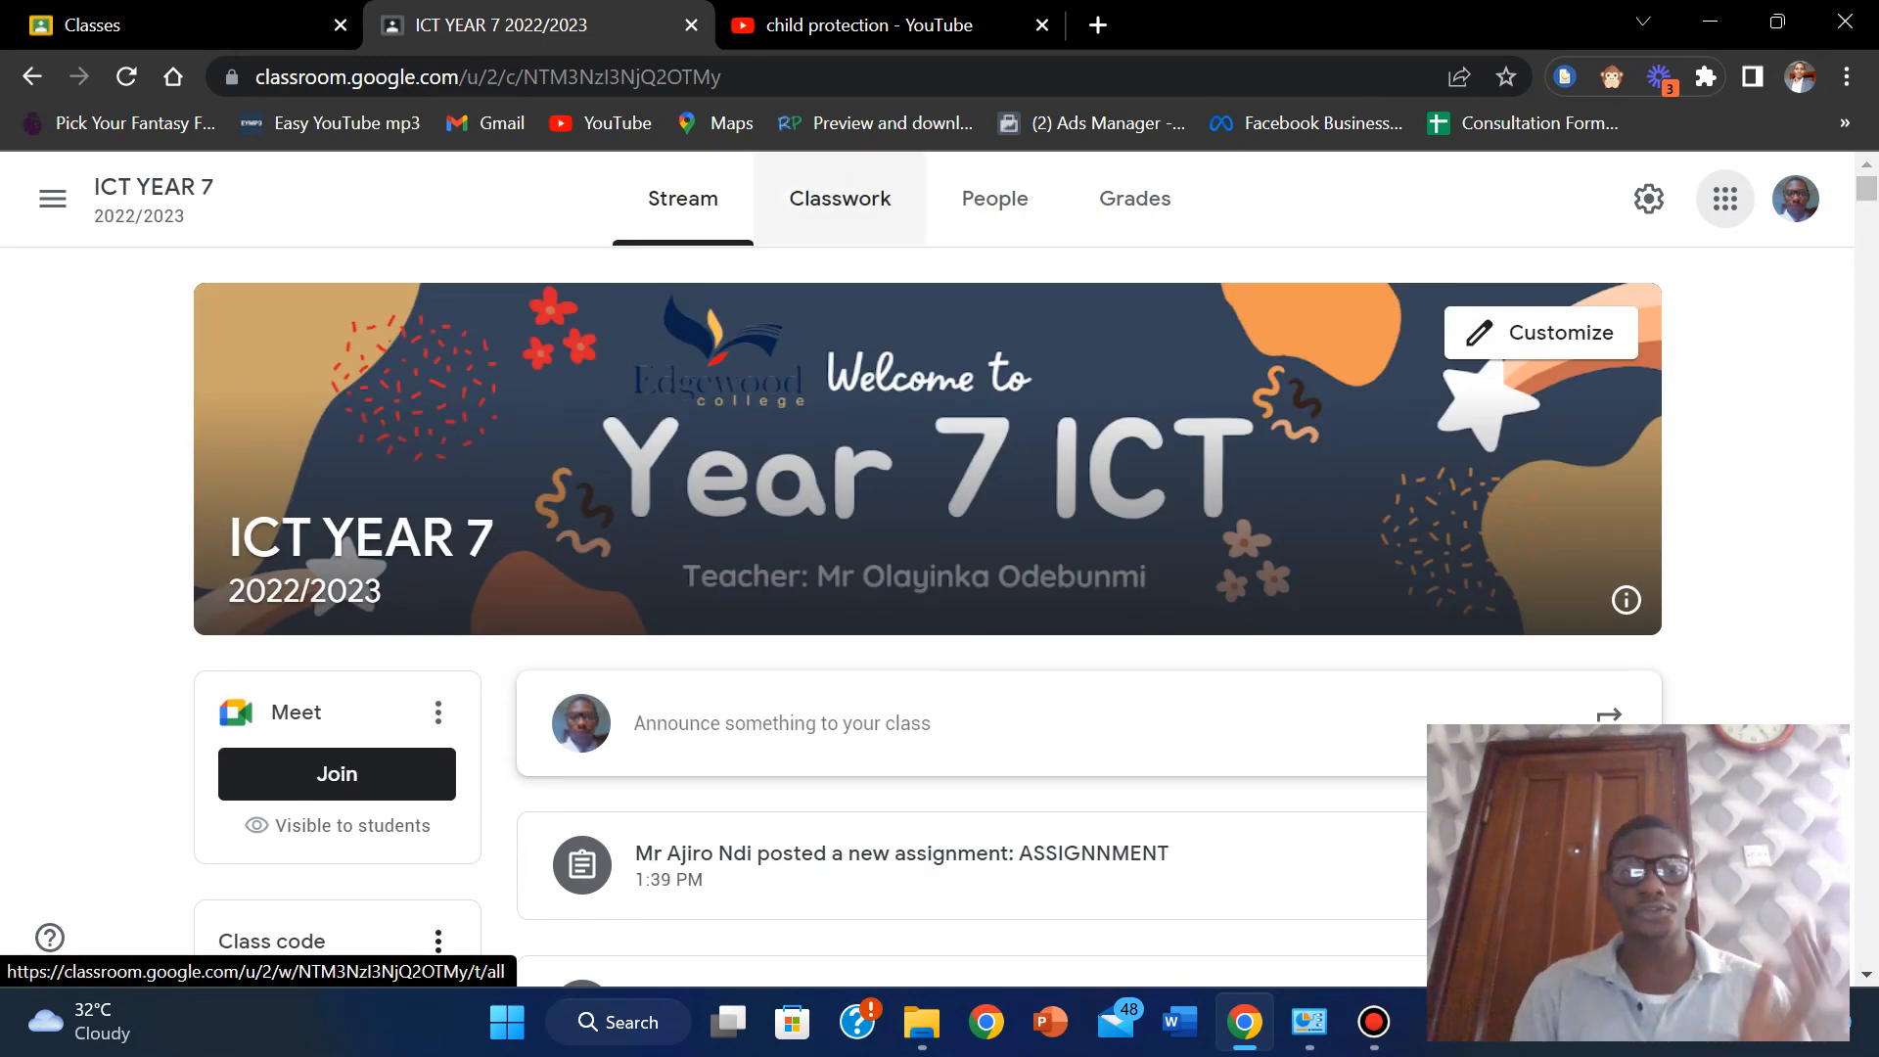
# View the ICT YEAR 7 class's Classwork, People and Grades pages in turn.
pyautogui.click(840, 197)
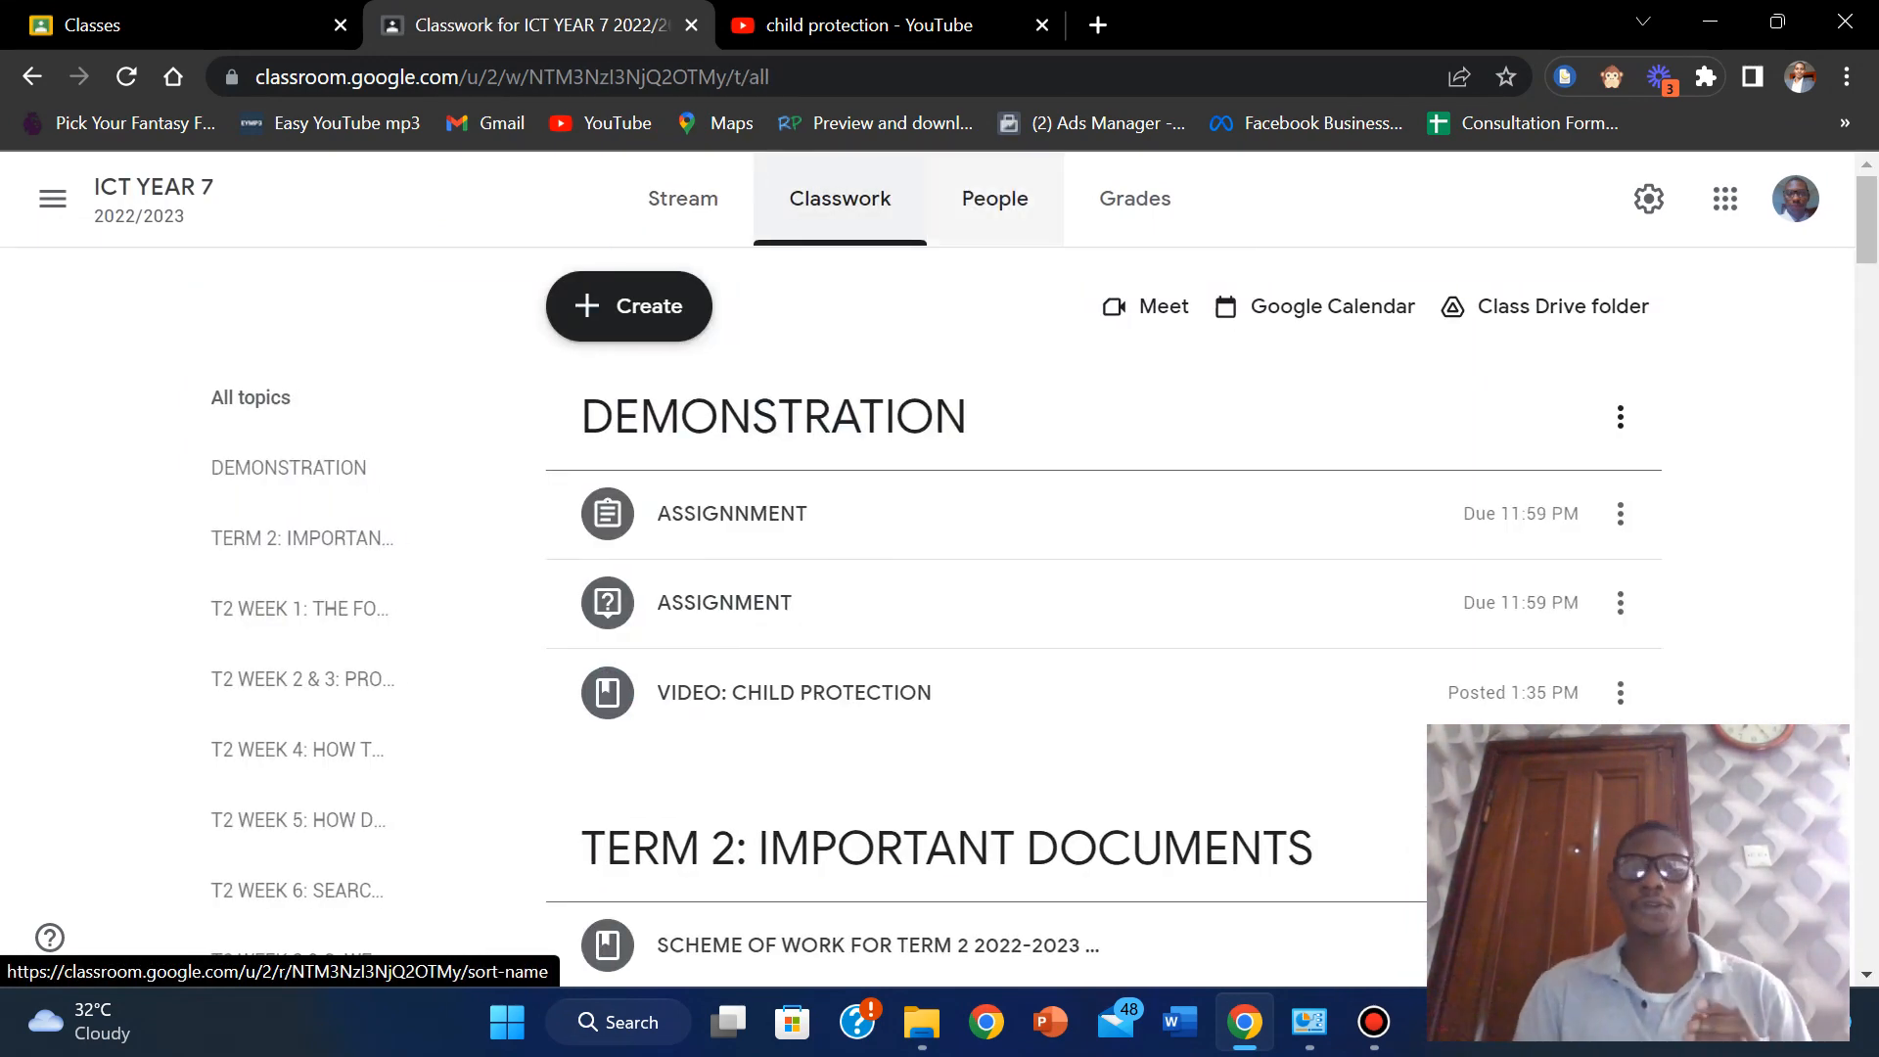
pyautogui.click(994, 197)
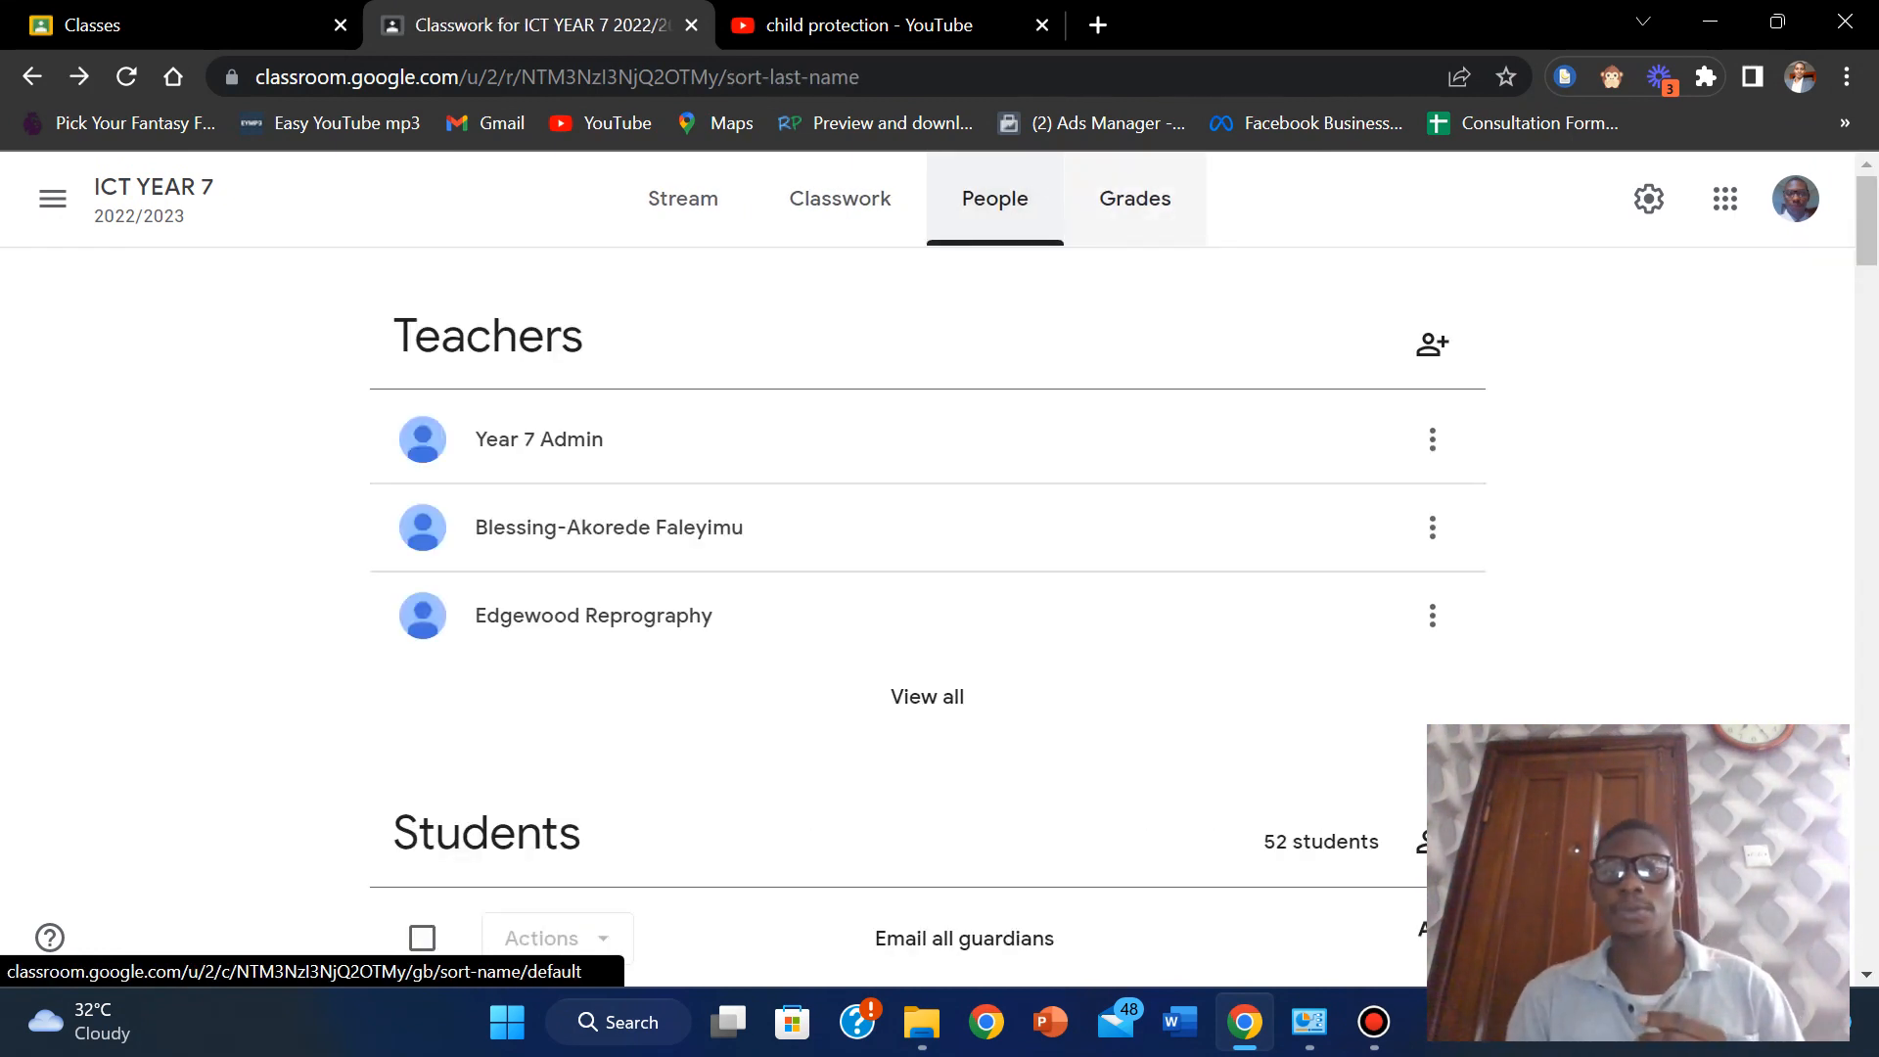
pyautogui.click(1135, 198)
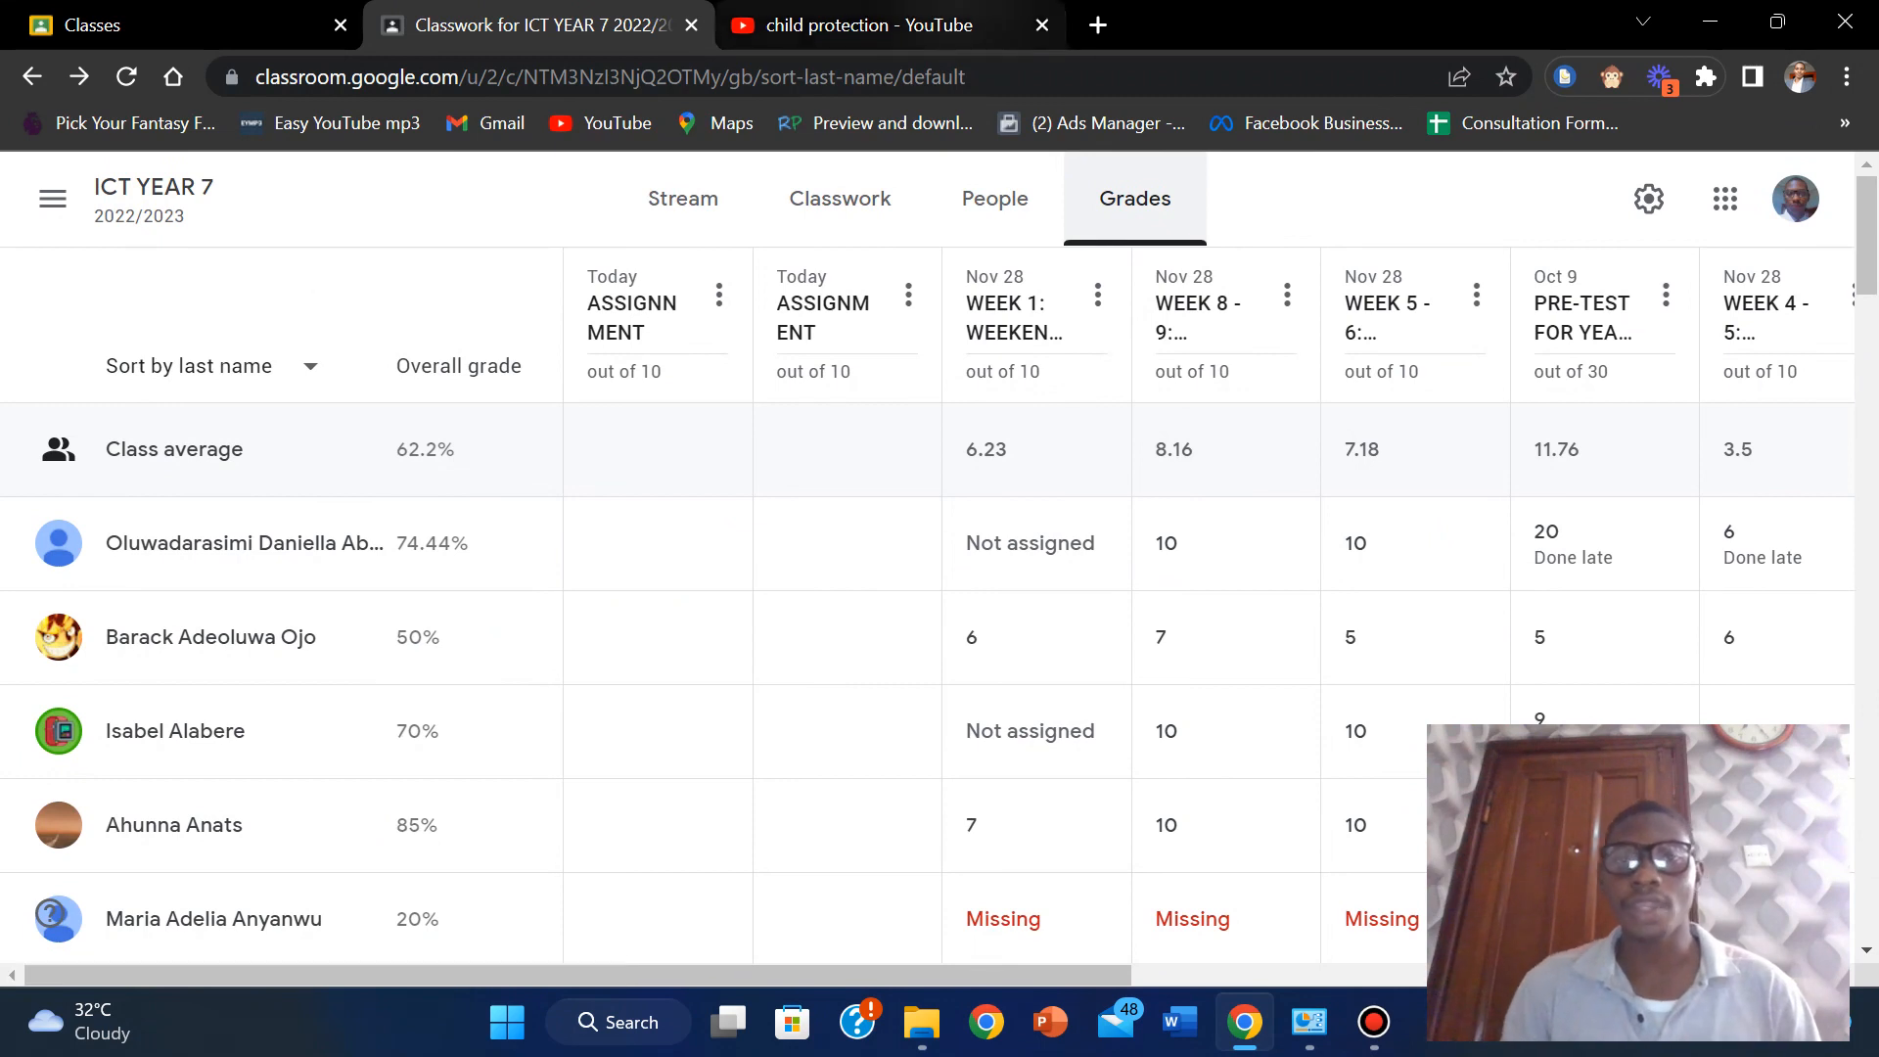